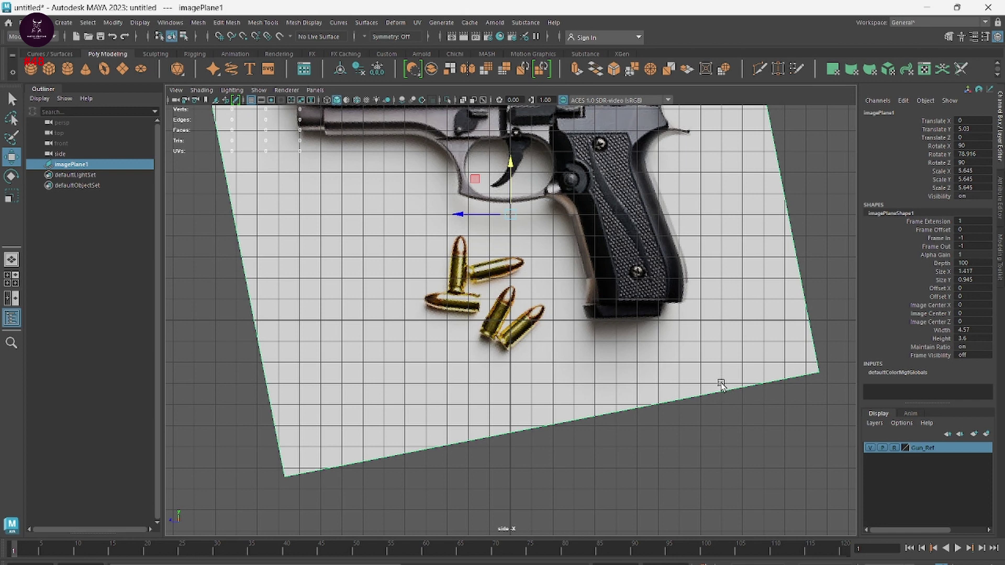
Step: Switch the viewport to the four-pane top, perspective, front and side layout
key("space")
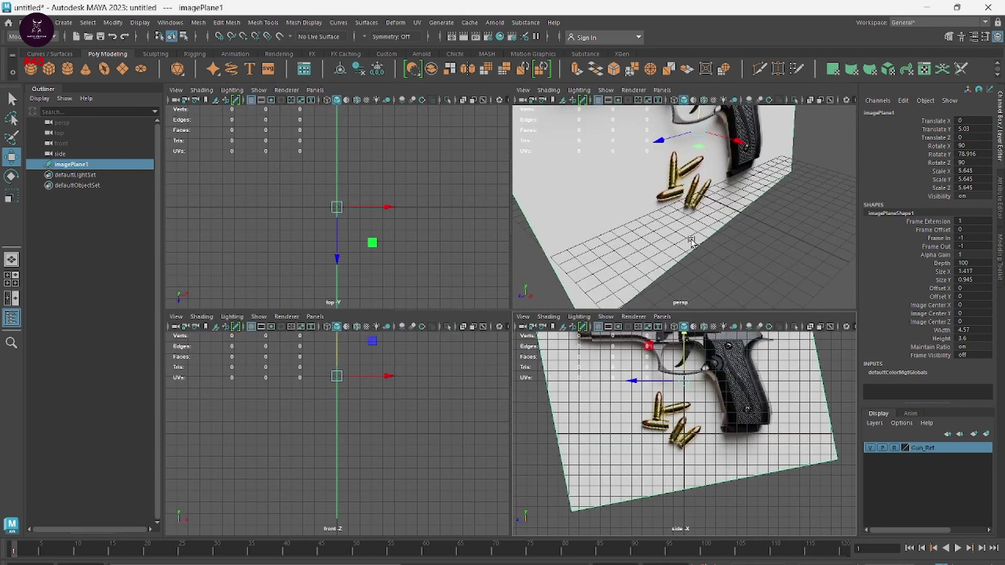
Step: Move imagePlane1 along X to -15.137, then deselect it
left_click_drag(786, 272, 806, 324, "alt")
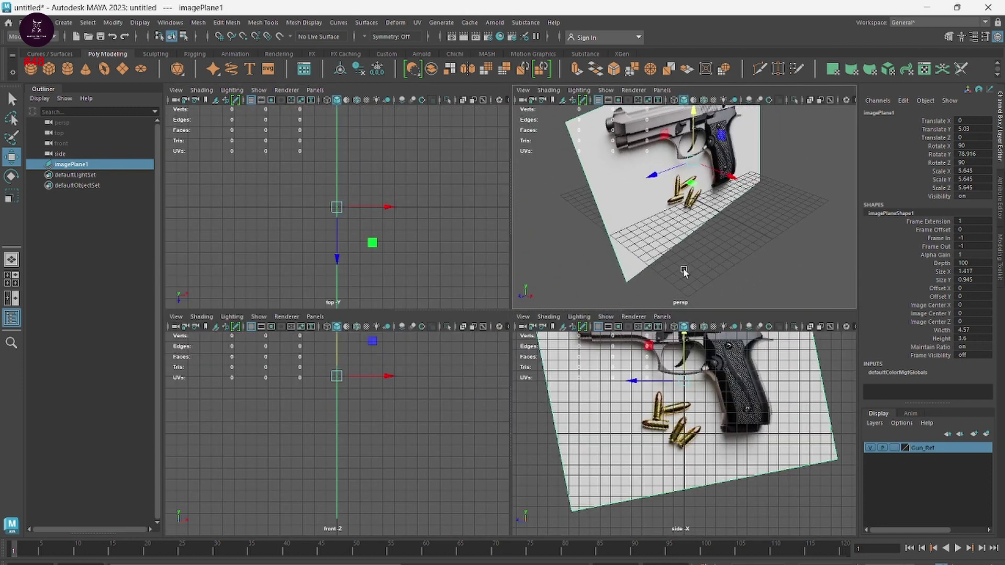
left_click_drag(732, 184, 674, 236)
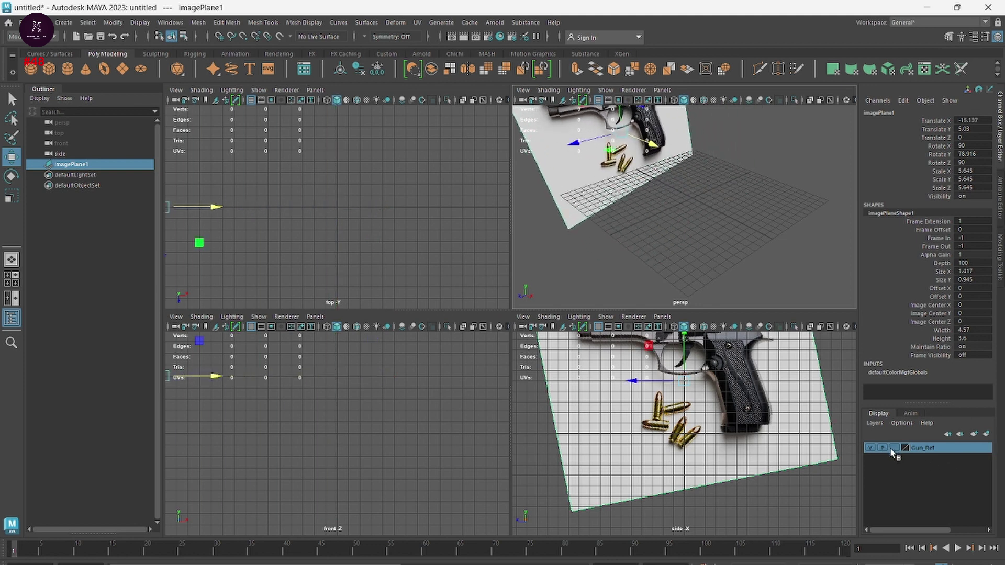
left_click(666, 219)
mouse_move(666, 219)
left_mouse_down("alt")
mouse_move(727, 264)
mouse_move(693, 234)
left_mouse_up("alt")
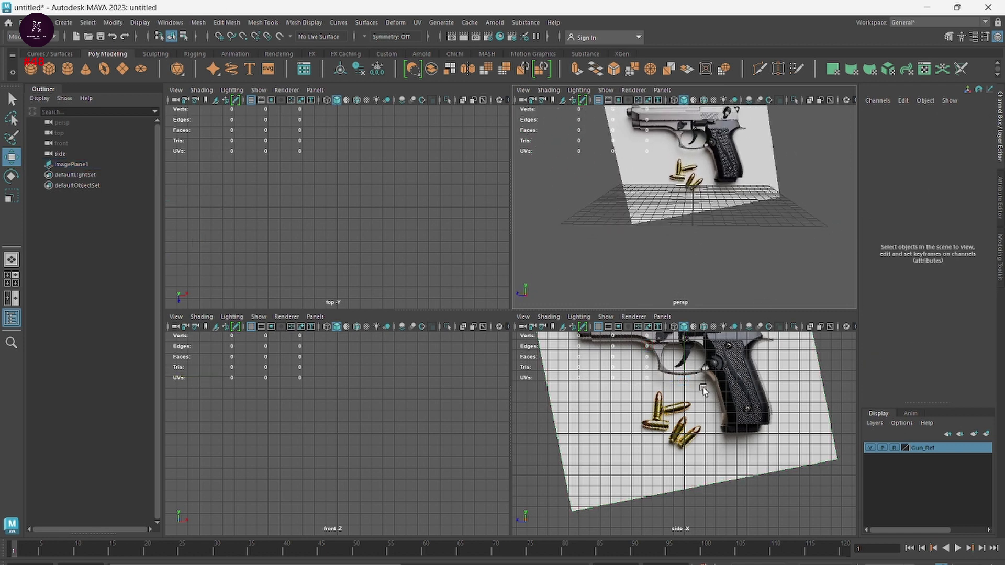
Step: Draw a 2.186 × 1.793 × 17.193 pCube1 over the slide in the maximized side view, in wireframe
scroll(680, 398, "up", 3)
key("space")
scroll(607, 361, "up", 3)
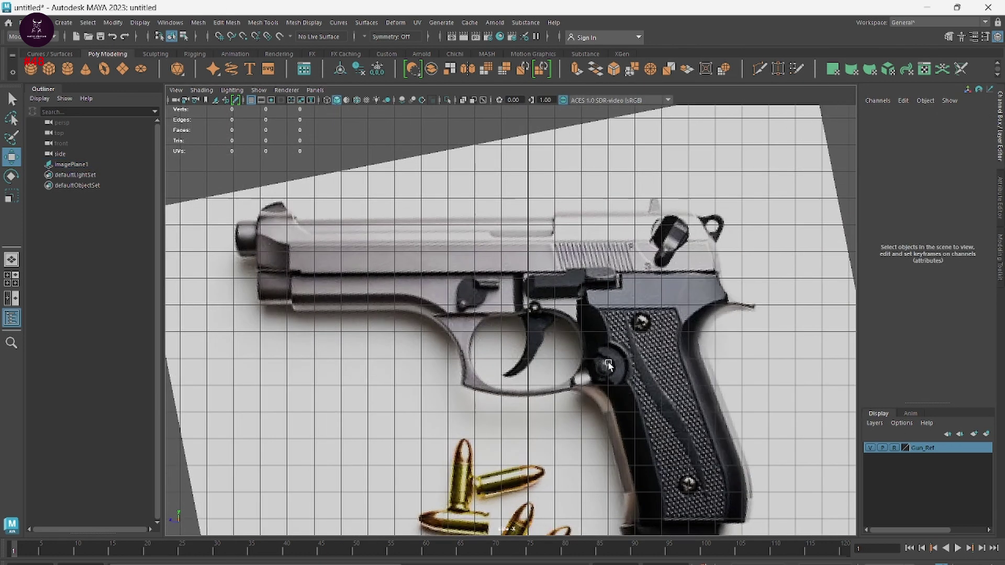
scroll(607, 361, "up", 3)
scroll(644, 366, "down", 3)
middle_click_drag(643, 359, 452, 360, "alt")
middle_click_drag(762, 303, 743, 361, "alt")
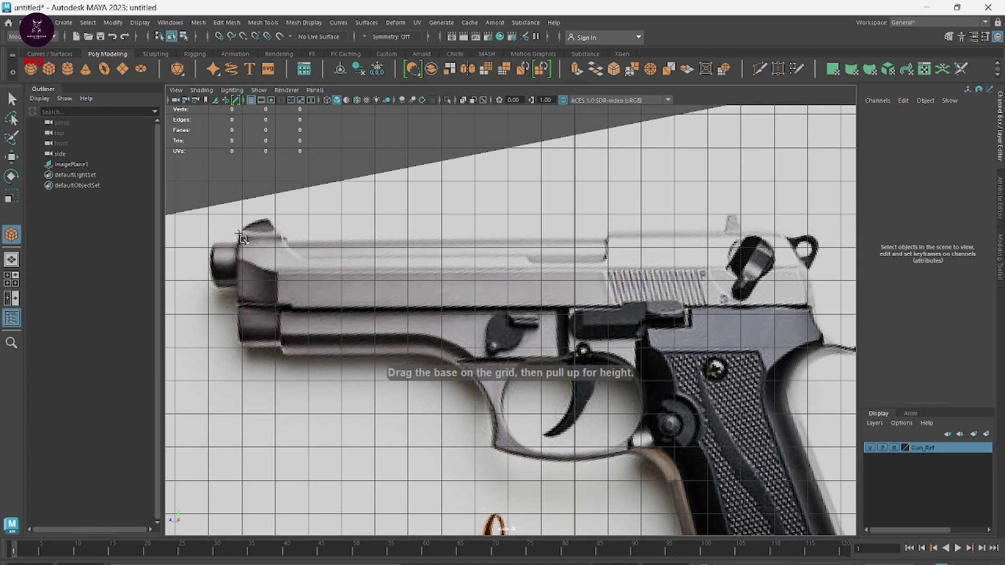
left_click_drag(239, 235, 815, 311)
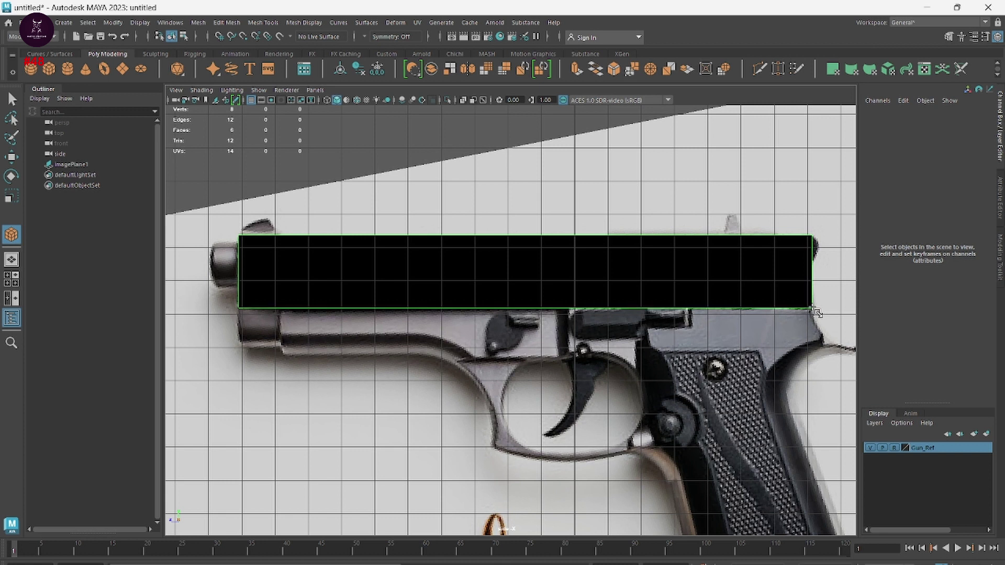
key("w")
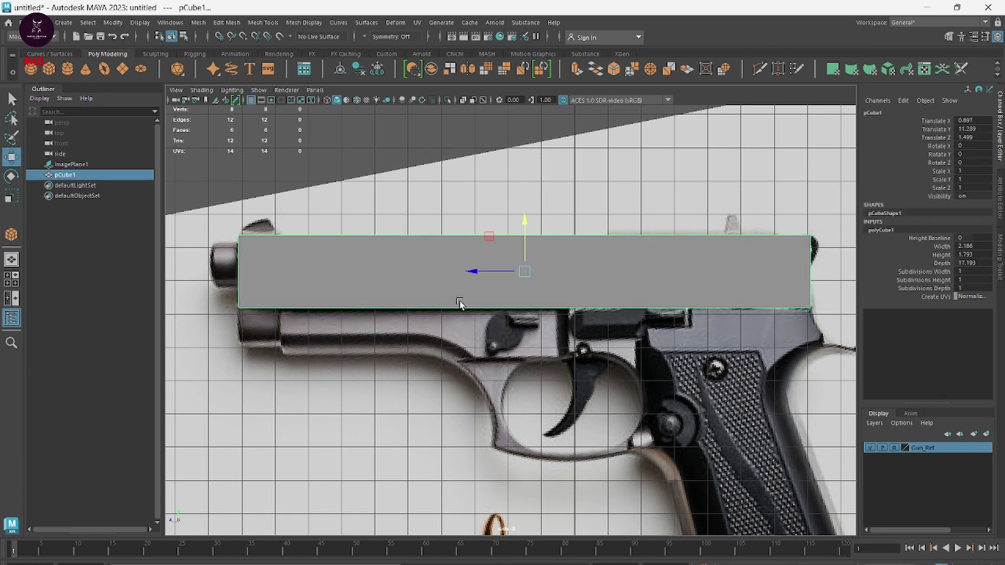
key("4")
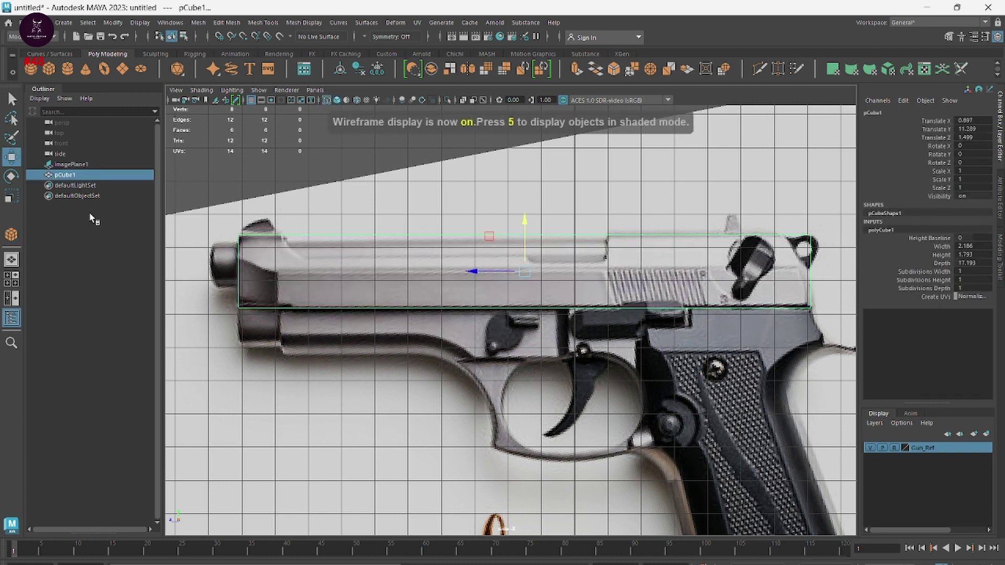
right_click(303, 255)
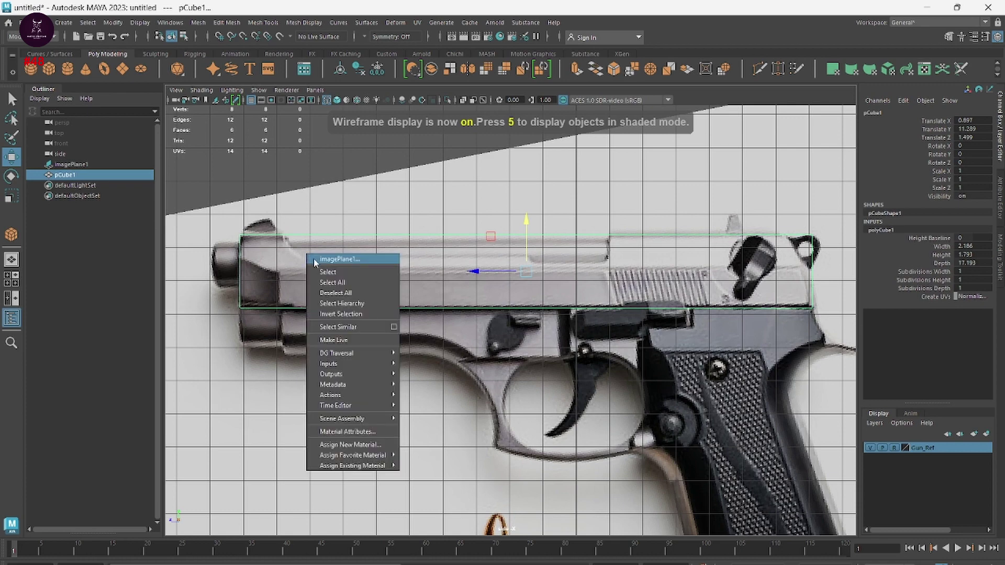
Step: Open pCube1's polyCube attributes and switch the box to vertex mode
left_click(308, 258)
right_click(259, 237)
left_click(275, 250)
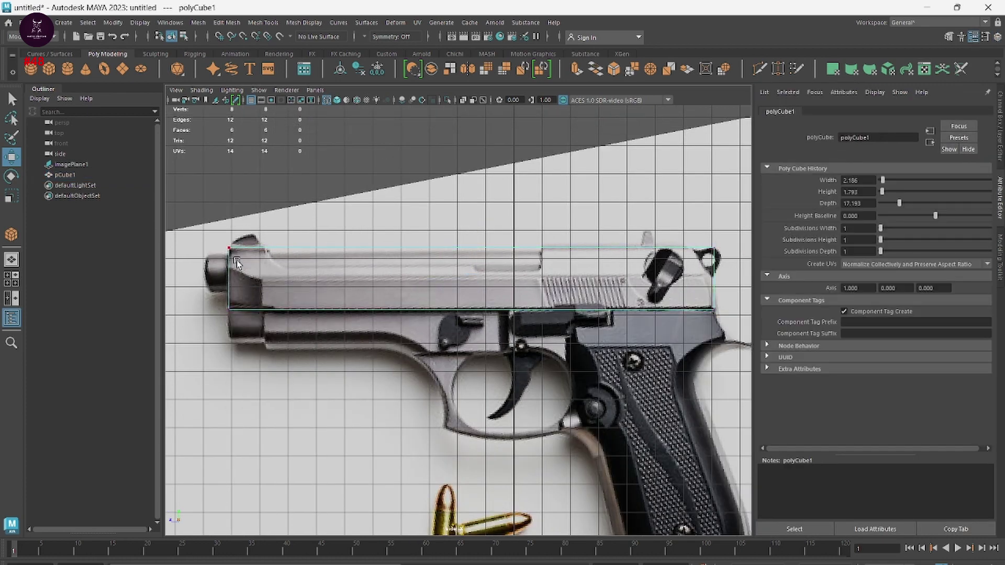
scroll(222, 264, "up", 3)
scroll(222, 264, "down", 2)
middle_click_drag(258, 257, 594, 275, "alt")
scroll(377, 219, "up", 3)
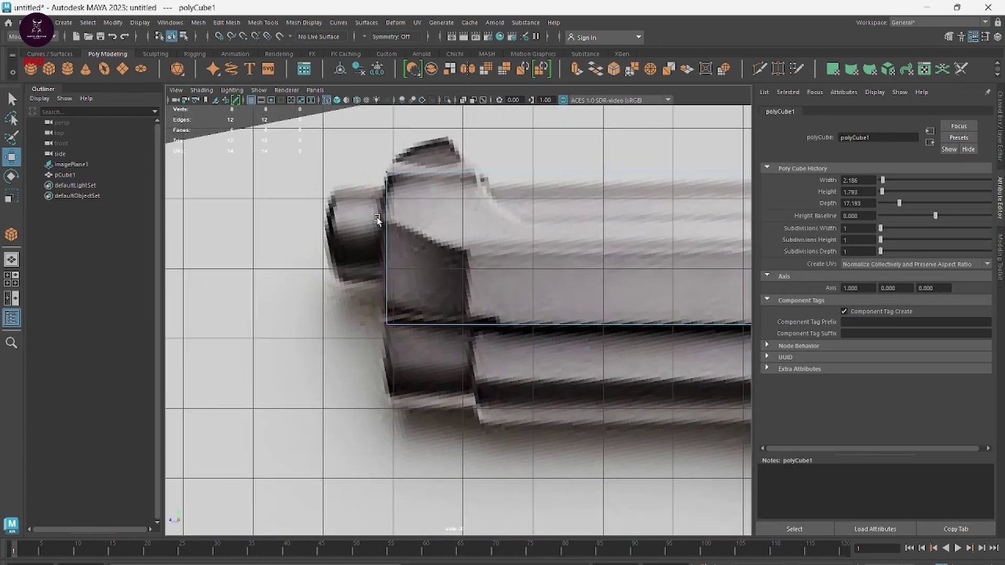
left_click(369, 164)
right_click_drag(404, 174, 366, 175)
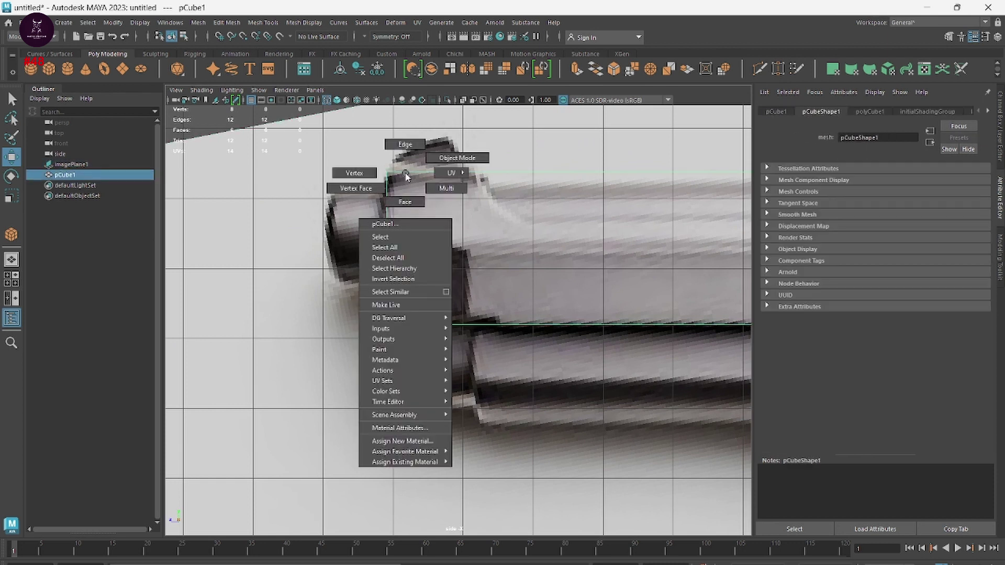
Step: Move the front corner vertices onto the slide's muzzle end
left_click(387, 172)
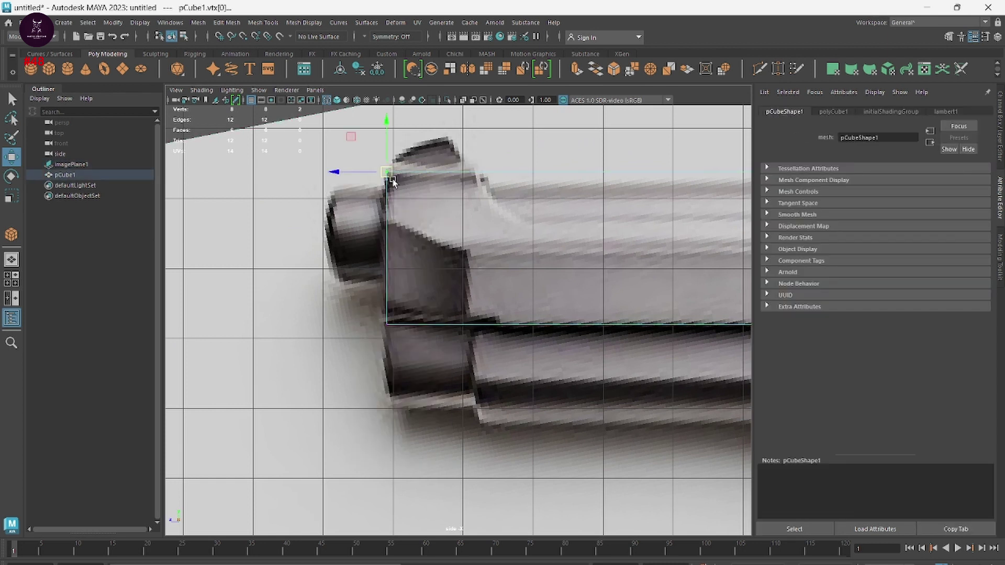
left_click_drag(370, 303, 488, 349)
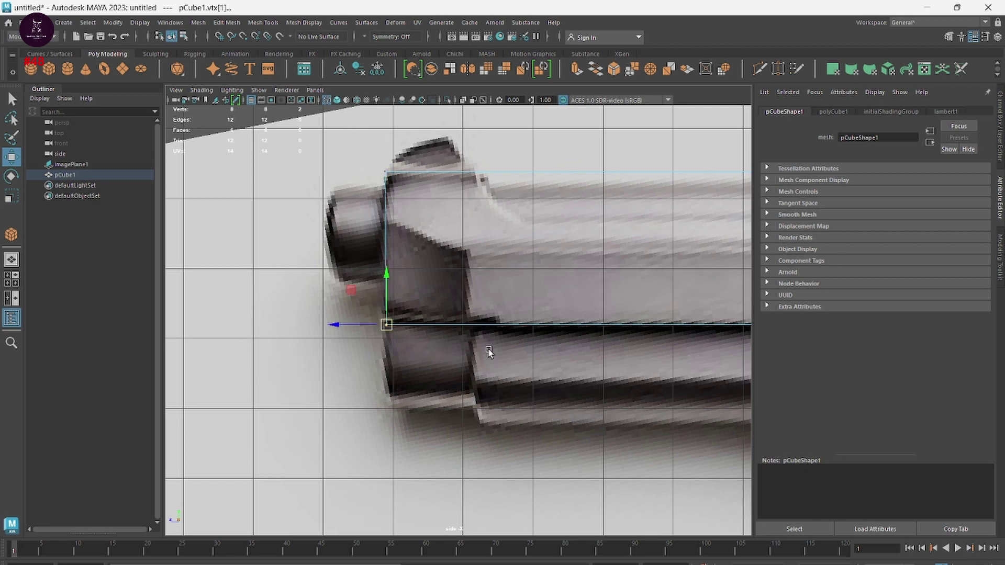
scroll(488, 349, "down", 5)
mouse_move(488, 350)
middle_mouse_down("alt")
mouse_move(309, 352)
mouse_move(377, 314)
middle_mouse_up("alt")
scroll(376, 314, "up", 5)
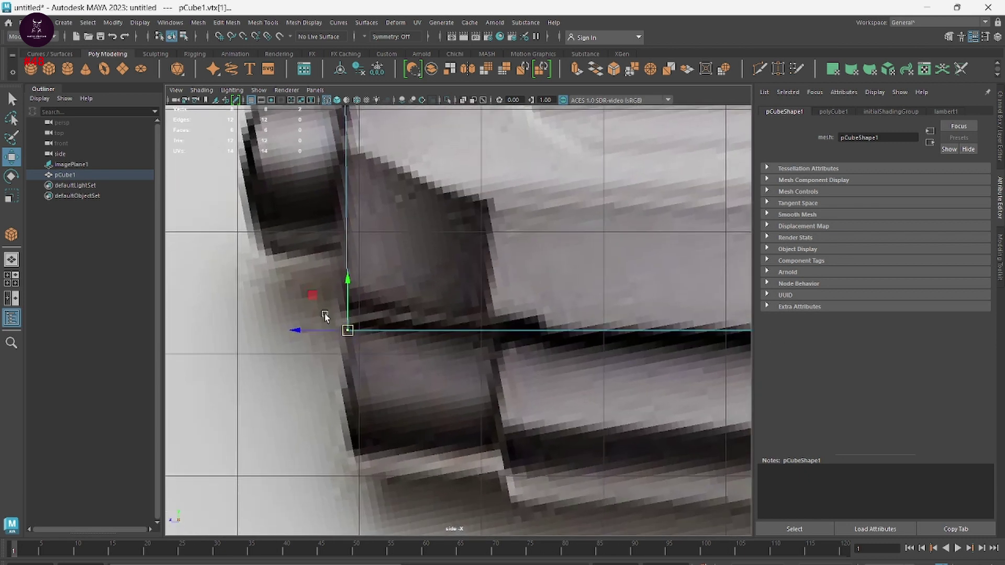
left_click_drag(348, 331, 341, 322)
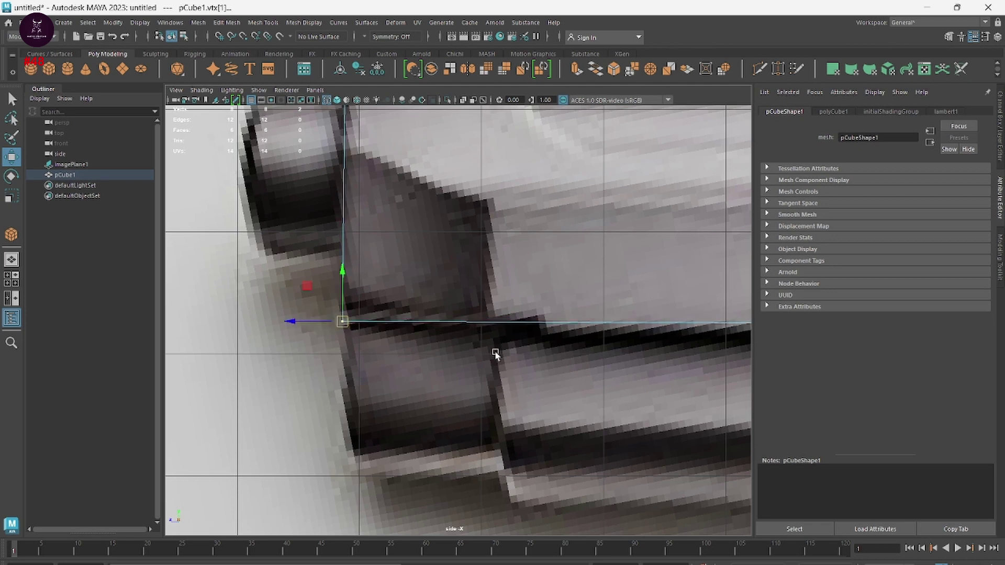
scroll(496, 352, "down", 5)
Step: Pull the rear top and bottom vertices in to follow the slide's slanted back edge
middle_click_drag(515, 349, 334, 361, "alt")
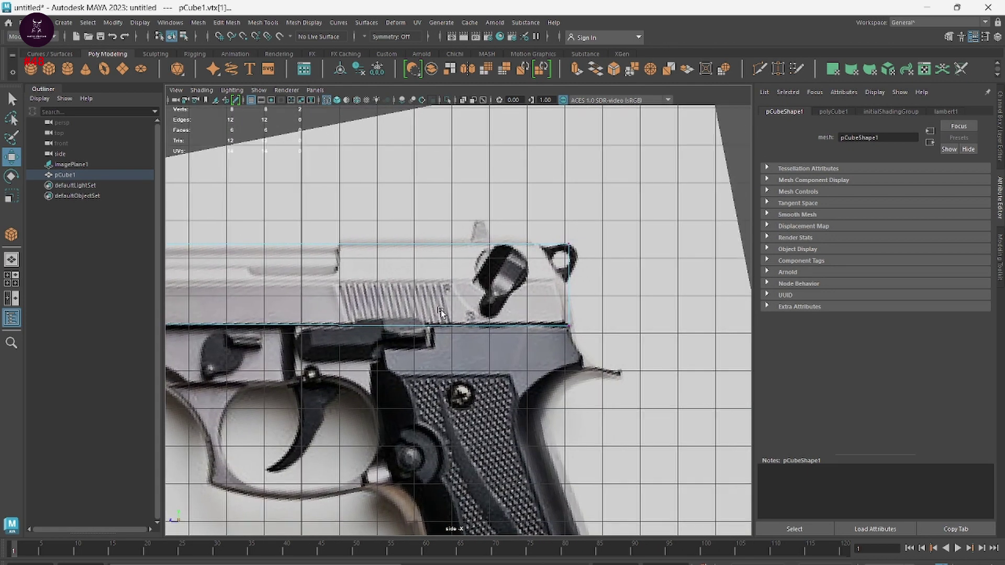
scroll(649, 388, "up", 5)
middle_click_drag(649, 388, 454, 393, "alt")
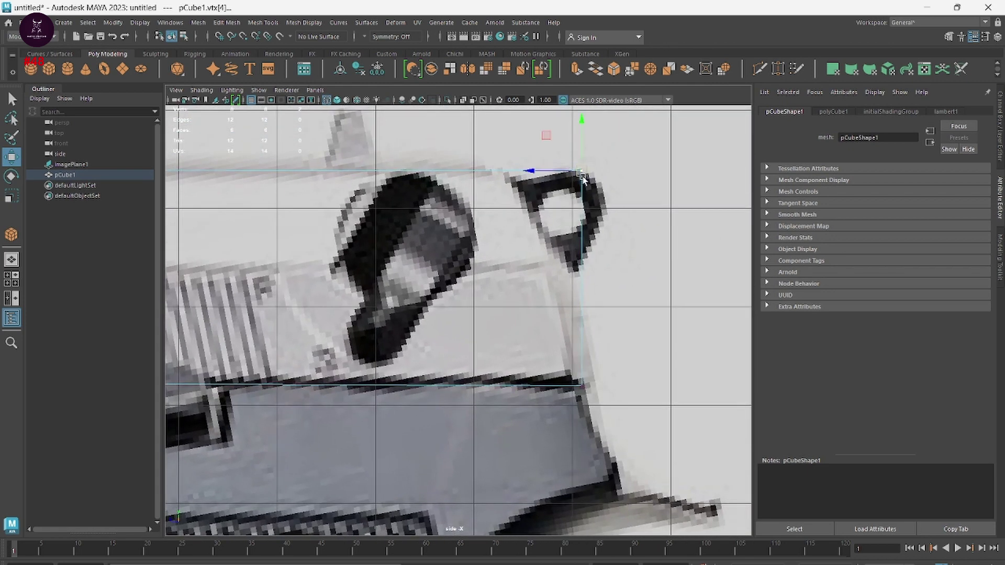
mouse_move(581, 176)
left_mouse_down()
mouse_move(467, 162)
mouse_move(487, 170)
left_mouse_up()
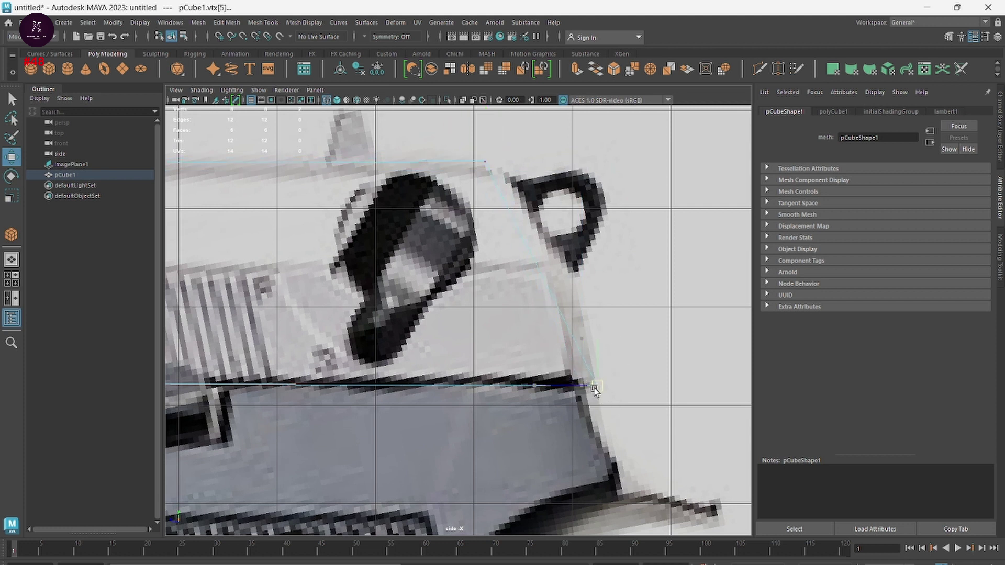
left_click_drag(581, 386, 586, 385)
scroll(584, 386, "down", 3)
scroll(666, 421, "down", 3)
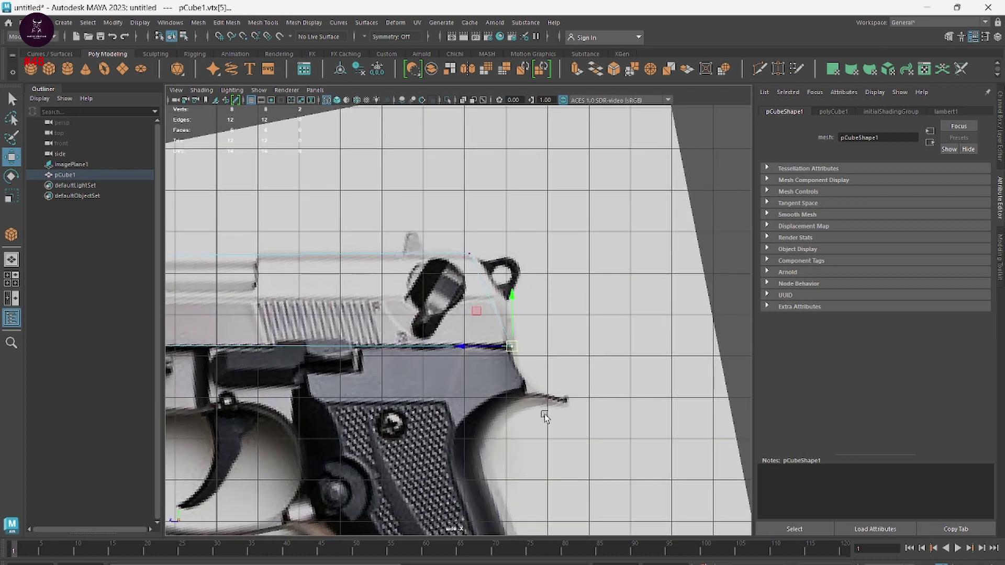
scroll(543, 415, "down", 2)
scroll(643, 419, "up", 2)
scroll(511, 391, "down", 2)
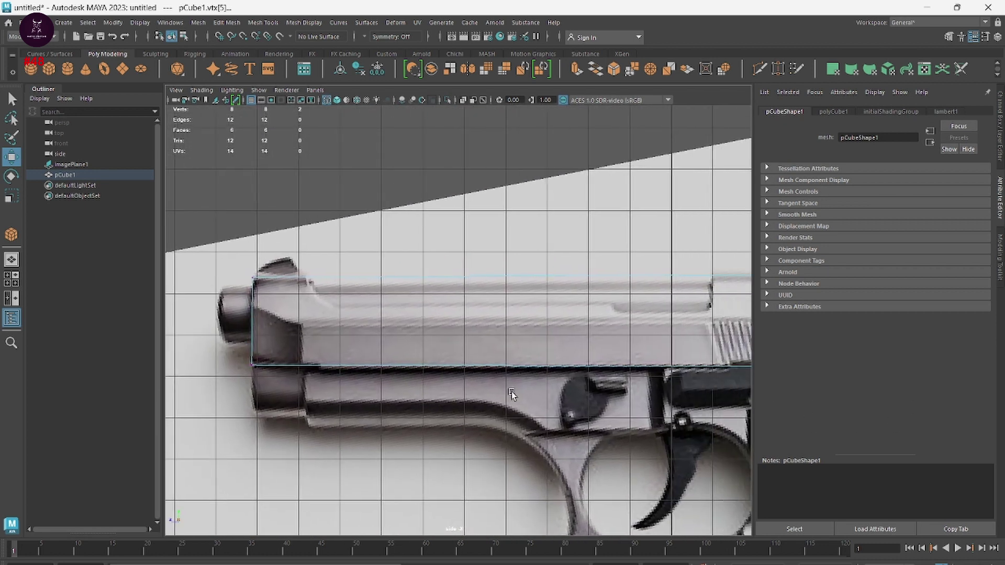
scroll(497, 377, "down", 1)
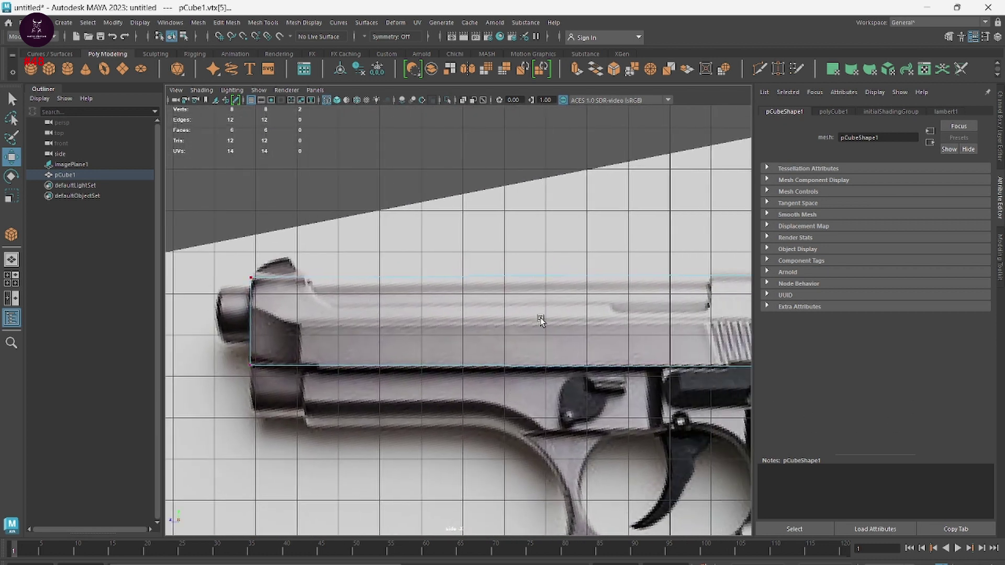
Step: Back in the four-view layout, cut a centre edge loop down the box with Multi-Cut
key("space")
key("space")
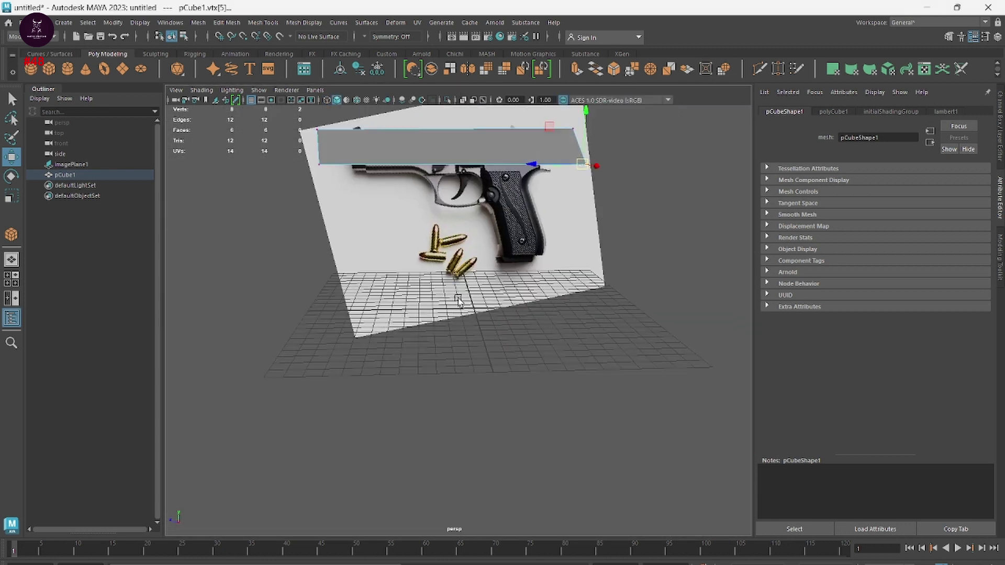
mouse_move(578, 226)
left_mouse_down("alt")
mouse_move(583, 317)
mouse_move(565, 318)
left_mouse_up("alt")
right_click_drag(529, 225, 476, 220, "shift")
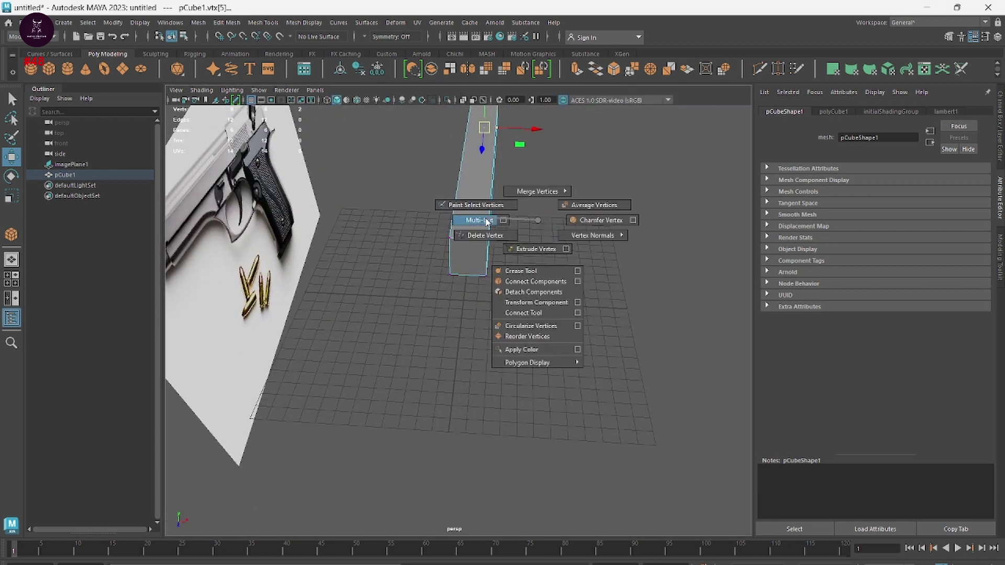
left_click(463, 250, "ctrl")
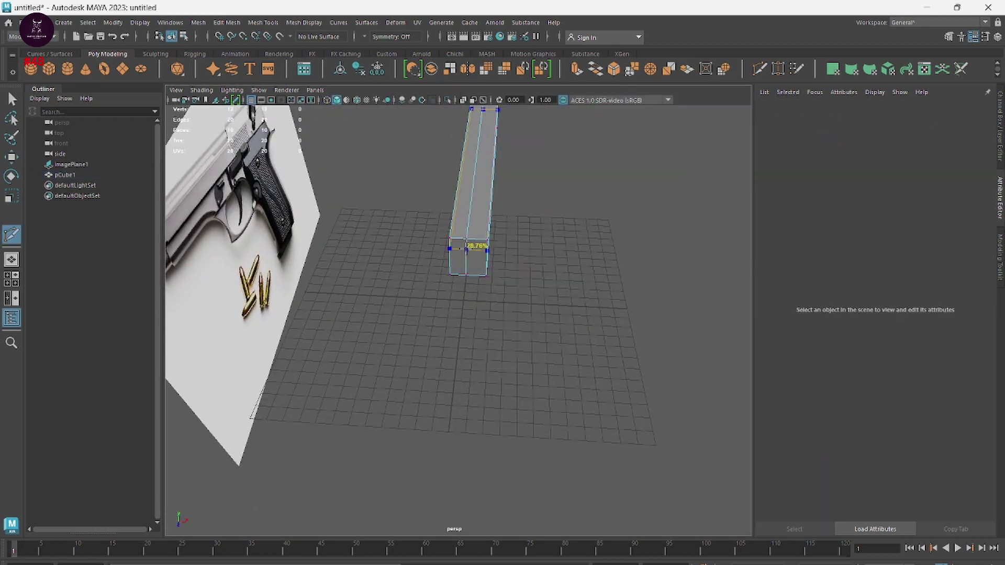
Step: Delete an end face and a thin column of faces to open the box
right_click_drag(466, 225, 449, 250)
key("w")
left_click(466, 213)
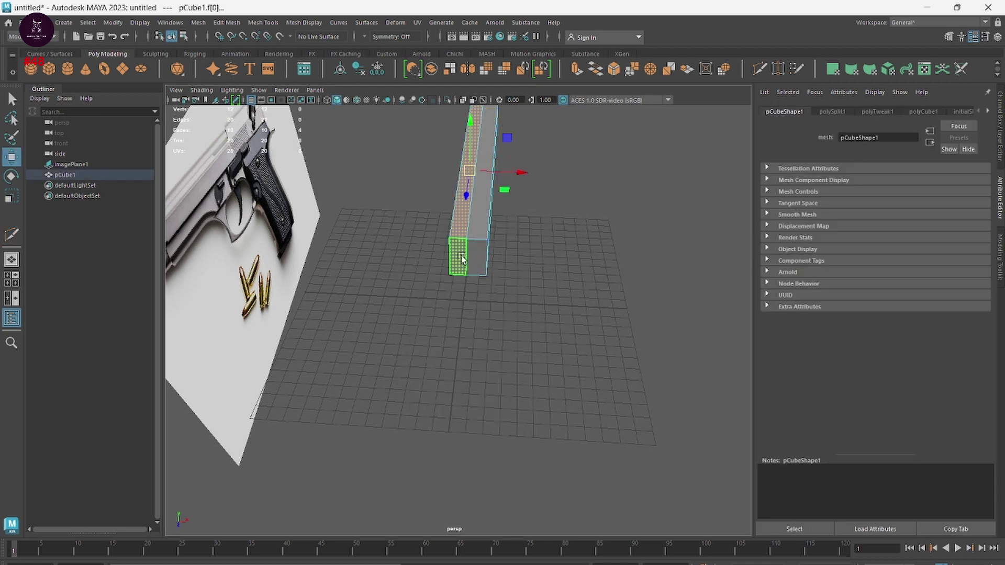
key("Delete")
left_click(453, 240)
key("Delete")
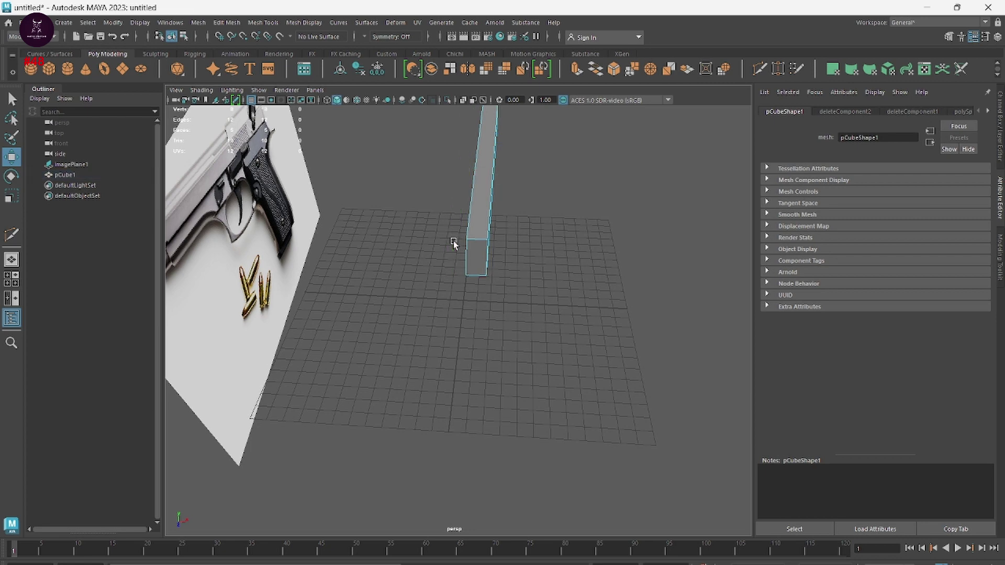
mouse_move(539, 265)
left_mouse_down("alt")
mouse_move(524, 281)
mouse_move(579, 262)
mouse_move(366, 268)
mouse_move(405, 271)
left_mouse_up("alt")
Step: Maximize the side view, select imagePlane1 and zoom in tightly on the pistol's muzzle
key("space")
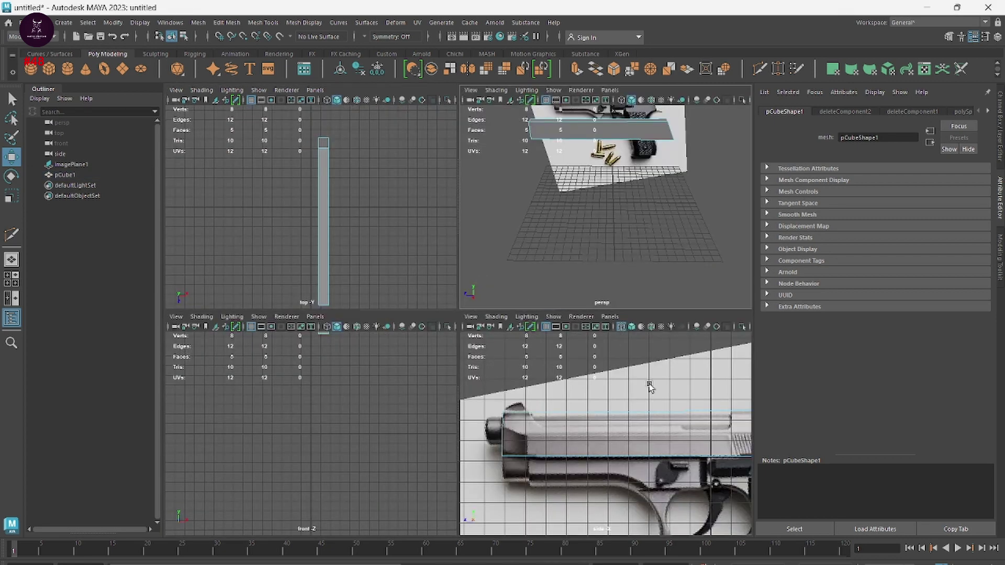
key("space")
left_click(483, 285)
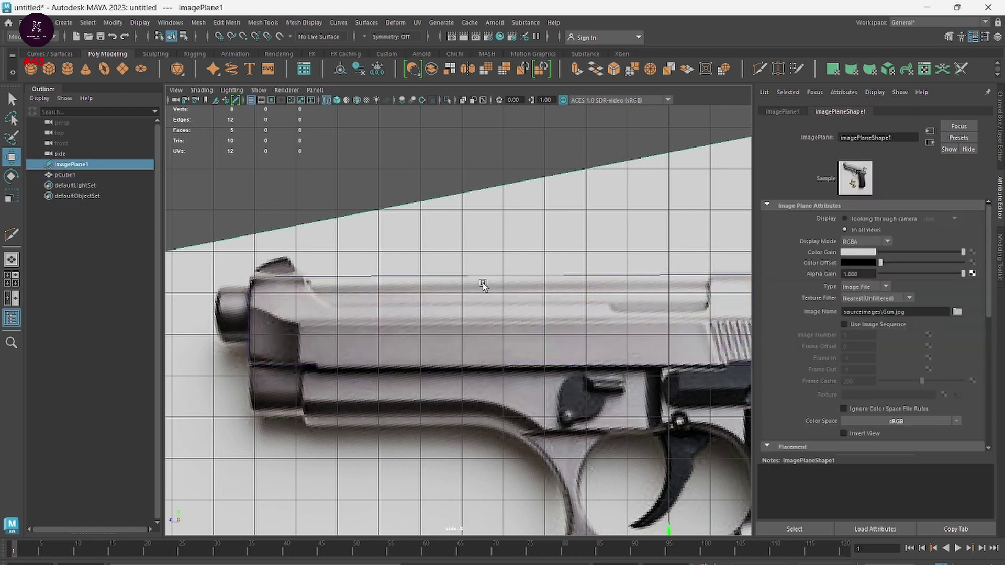
middle_click_drag(647, 335, 400, 306, "alt")
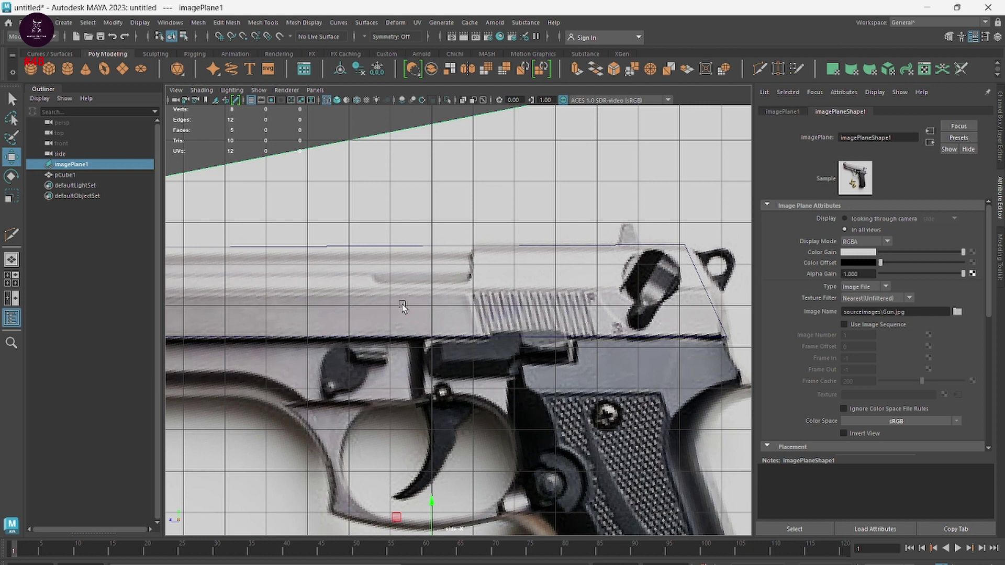
middle_click_drag(607, 298, 828, 311, "alt")
scroll(438, 292, "up", 1)
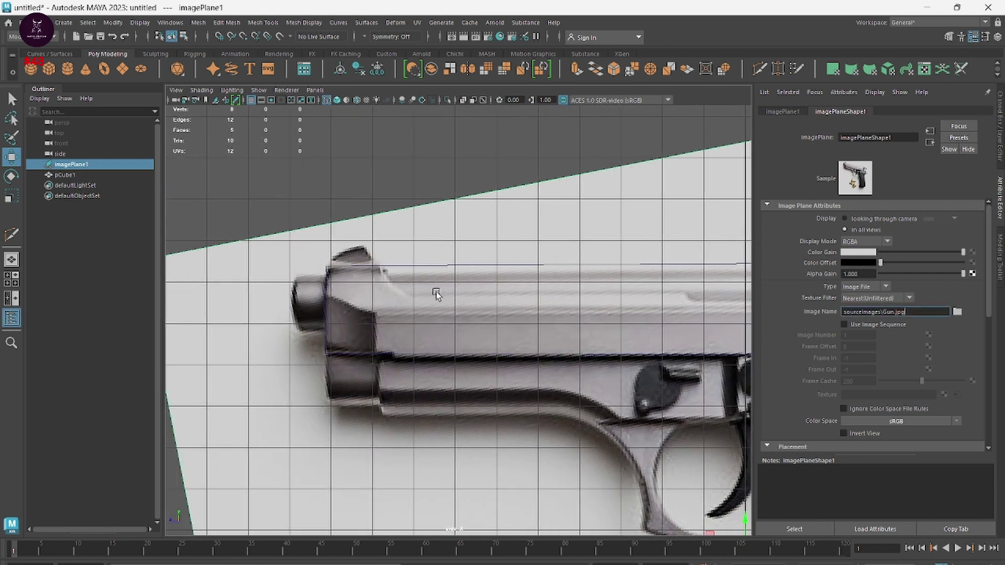
middle_click_drag(375, 297, 478, 292, "alt")
scroll(407, 283, "up", 3)
scroll(408, 283, "up", 1)
scroll(410, 283, "up", 1)
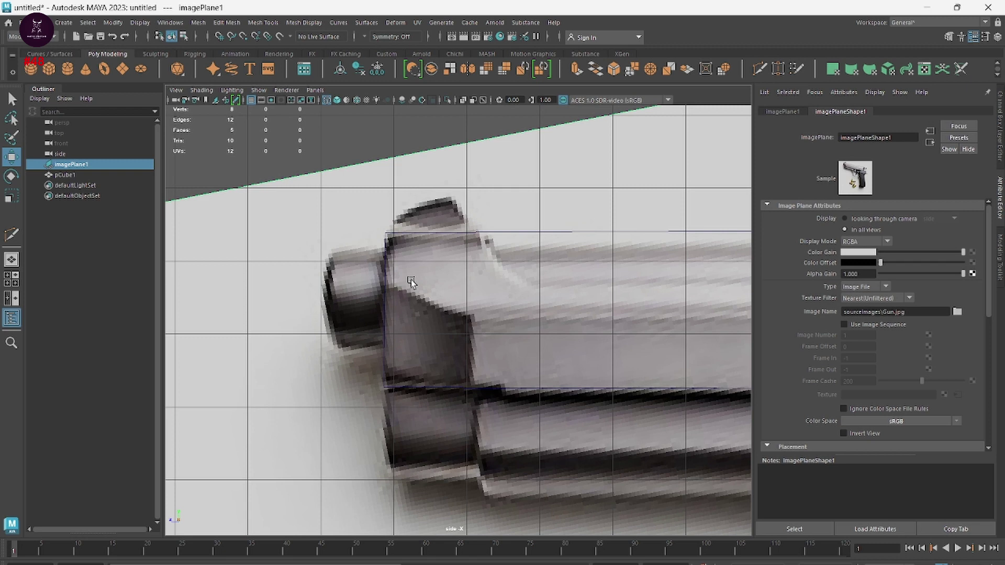
mouse_move(416, 286)
middle_mouse_down("alt")
mouse_move(417, 340)
mouse_move(482, 353)
middle_mouse_up("alt")
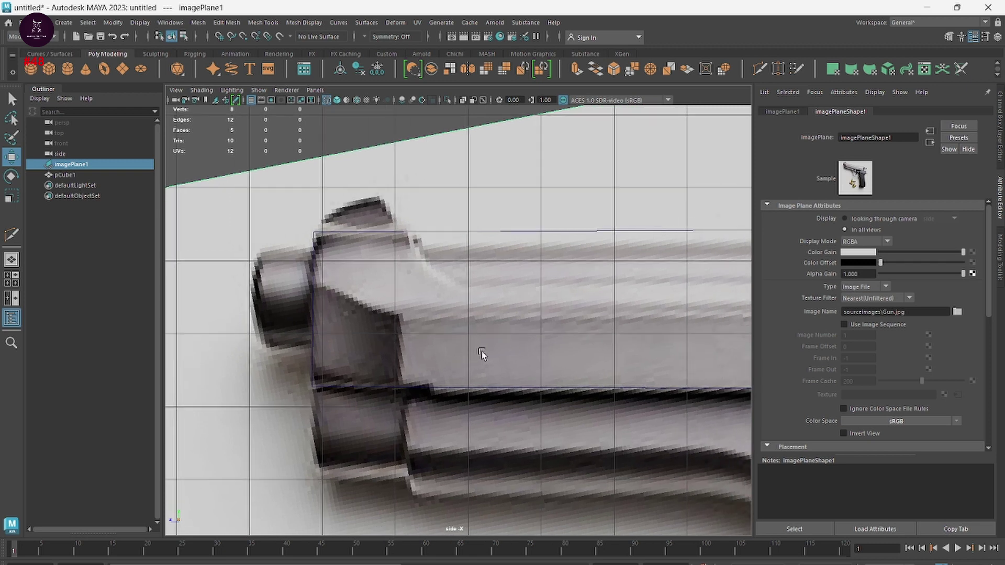
mouse_move(563, 359)
middle_mouse_down("alt")
mouse_move(371, 352)
mouse_move(545, 340)
middle_mouse_up("alt")
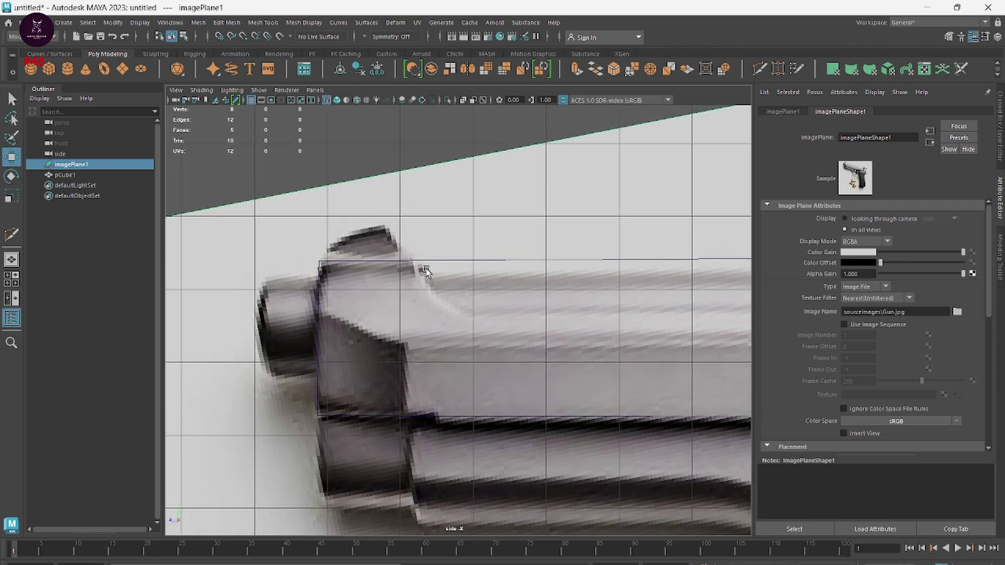
mouse_move(475, 293)
right_mouse_down("shift")
mouse_move(478, 265)
mouse_move(455, 286)
right_mouse_up("shift")
Step: Cut a horizontal edge loop across the box with Multi-Cut
left_click(480, 258)
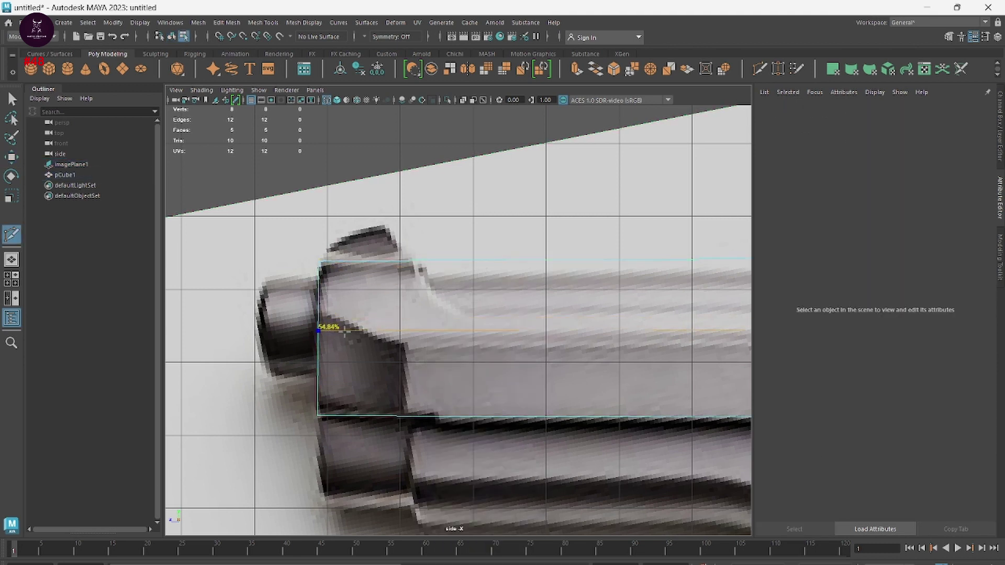
left_click(318, 343, "ctrl")
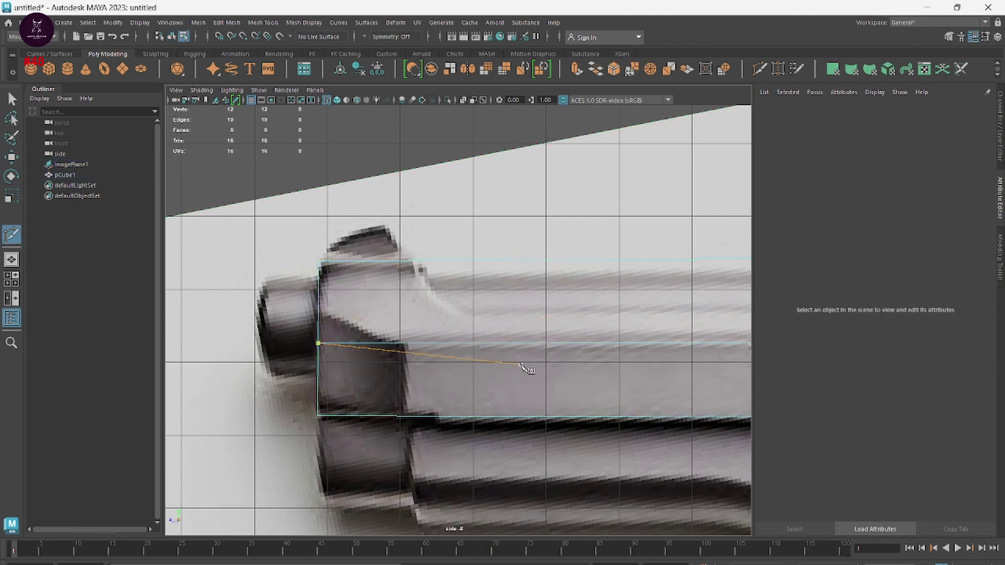
mouse_move(524, 367)
middle_mouse_down("alt")
mouse_move(145, 362)
mouse_move(309, 374)
mouse_move(209, 373)
middle_mouse_up("alt")
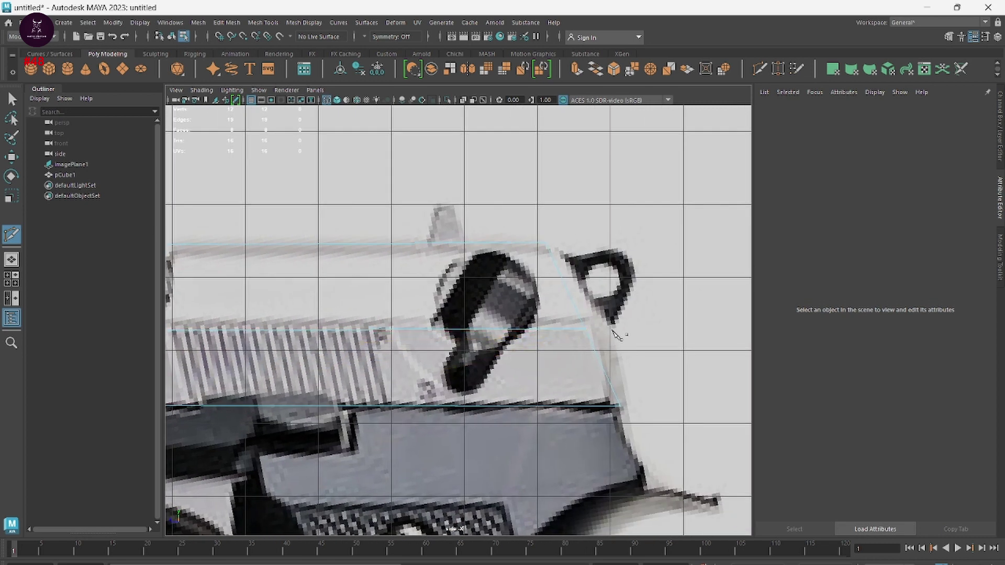
key("space")
key("space")
mouse_move(673, 231)
left_mouse_down("alt")
mouse_move(618, 263)
mouse_move(522, 229)
left_mouse_up("alt")
right_click_drag(462, 190, 430, 184)
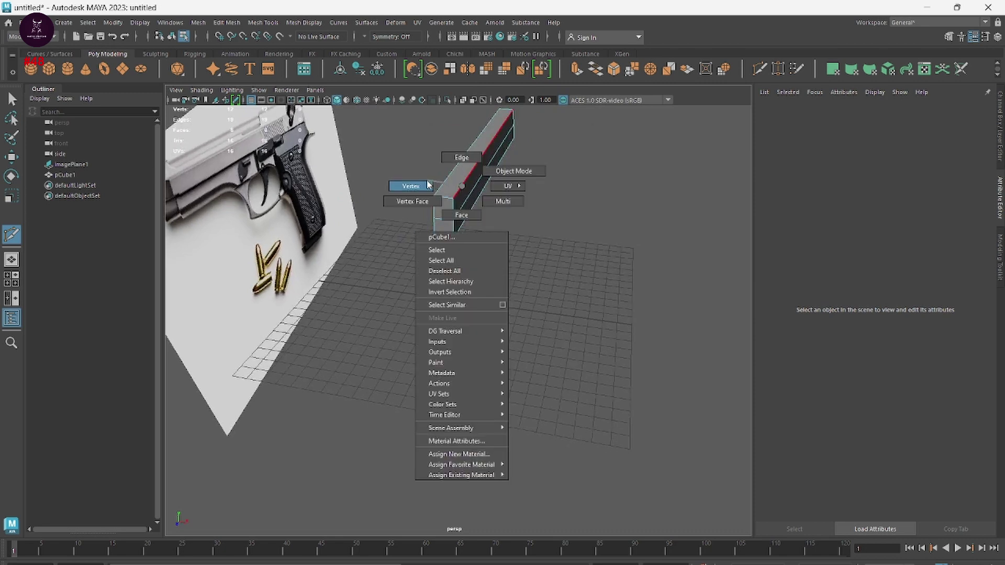
mouse_move(430, 184)
left_mouse_down("alt")
mouse_move(632, 352)
mouse_move(632, 289)
left_mouse_up("alt")
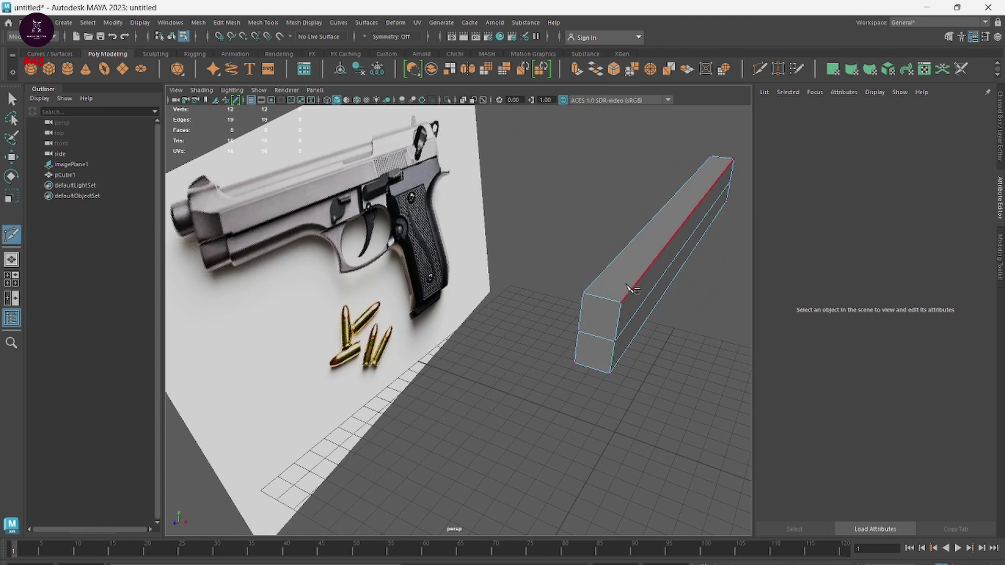
Step: Slide the box's top edge along X to bevel one end
right_click_drag(630, 289, 647, 264)
key("w")
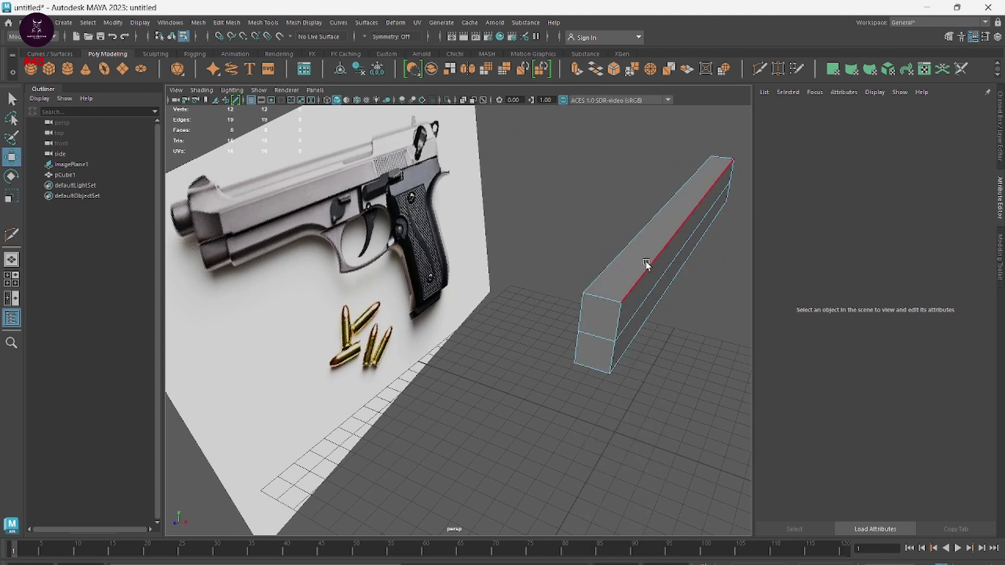
left_click(646, 264)
left_click_drag(734, 218, 711, 215)
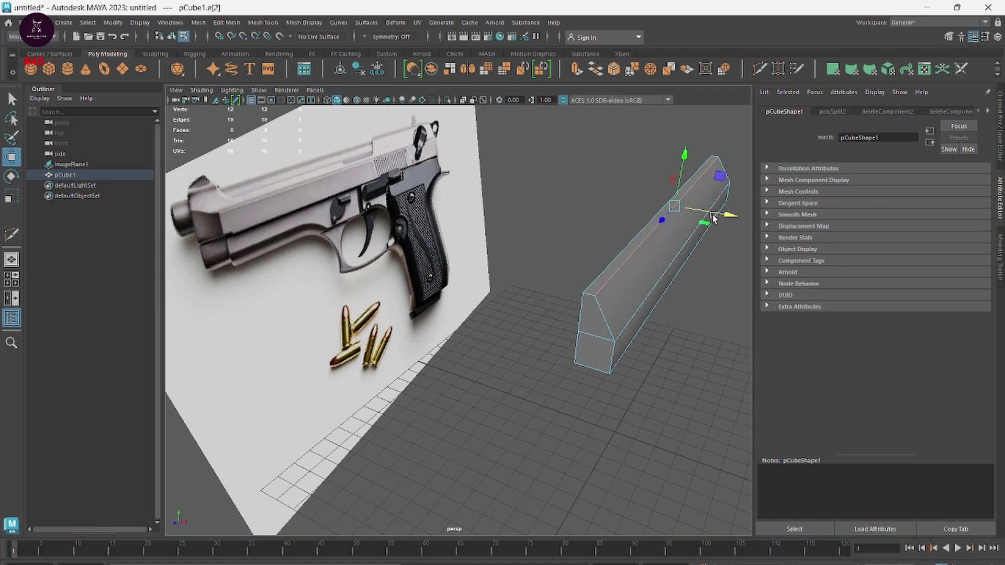
left_click(625, 317)
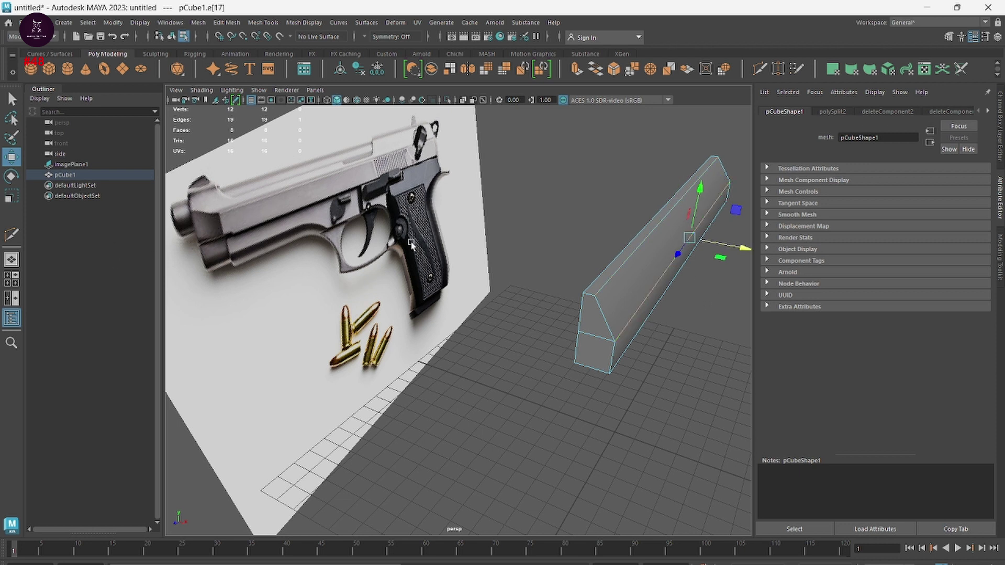
Step: Insert a lengthwise edge loop and shift it along X
right_click_drag(596, 335, 581, 316, "shift")
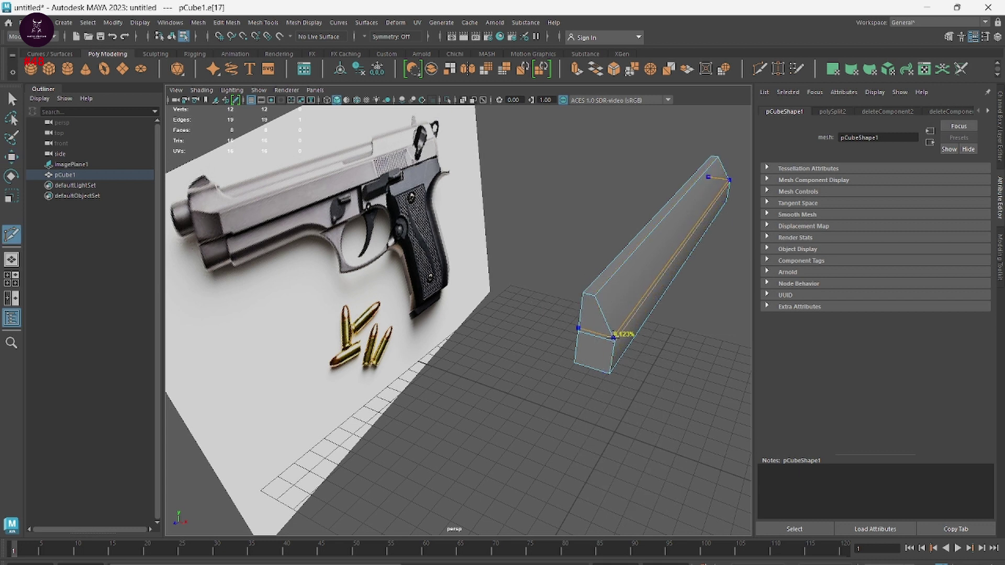
left_click(614, 336)
right_click_drag(627, 306, 648, 316)
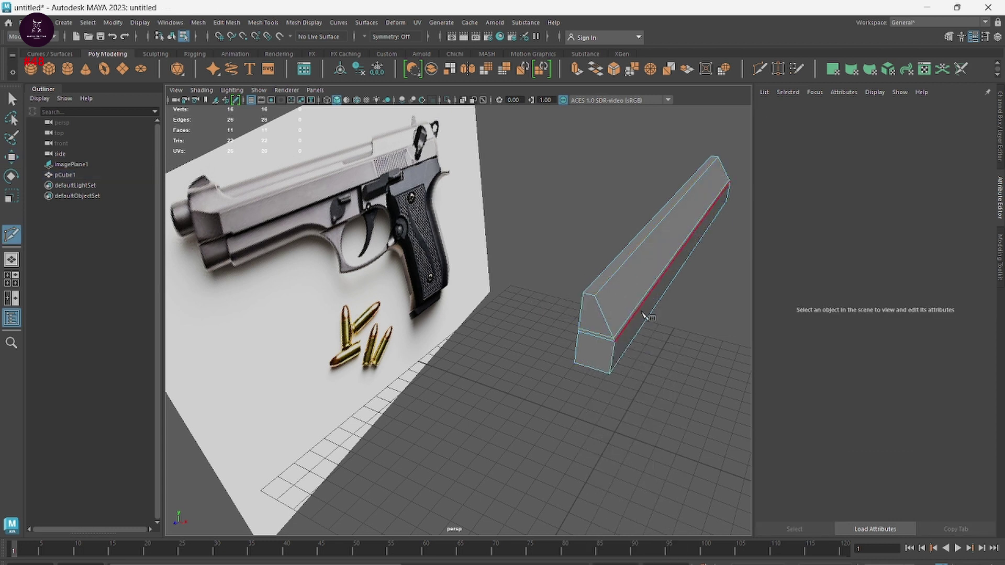
key("w")
left_click(640, 303)
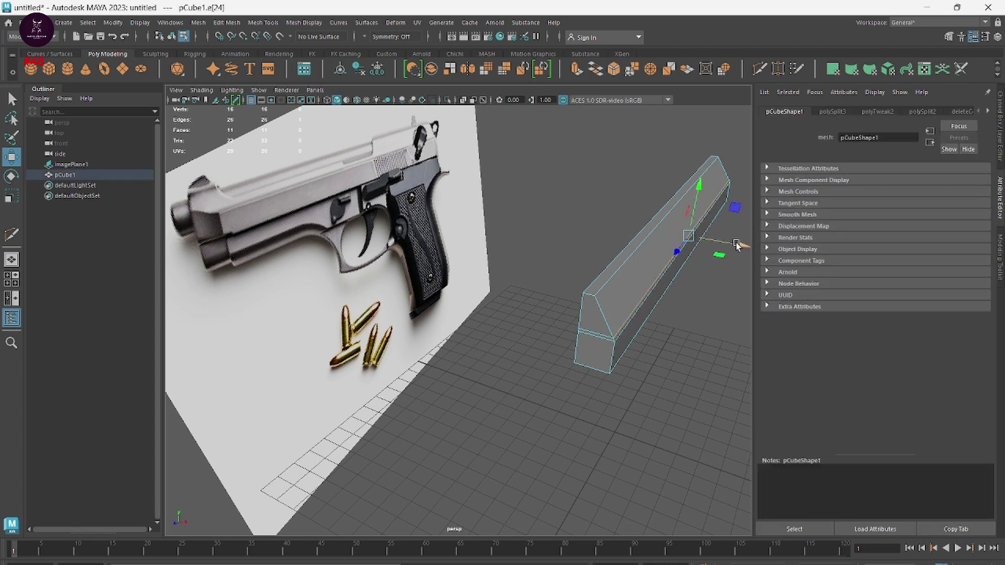
left_click_drag(737, 244, 733, 252)
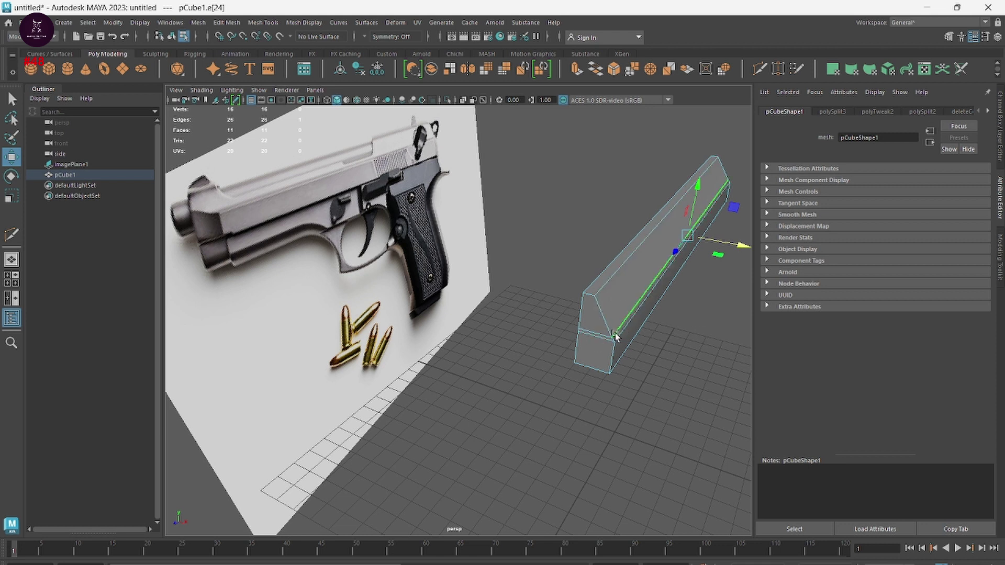
Step: Cut two more edge loops near the bevelled end with Multi-Cut
right_click_drag(616, 292, 602, 292, "shift")
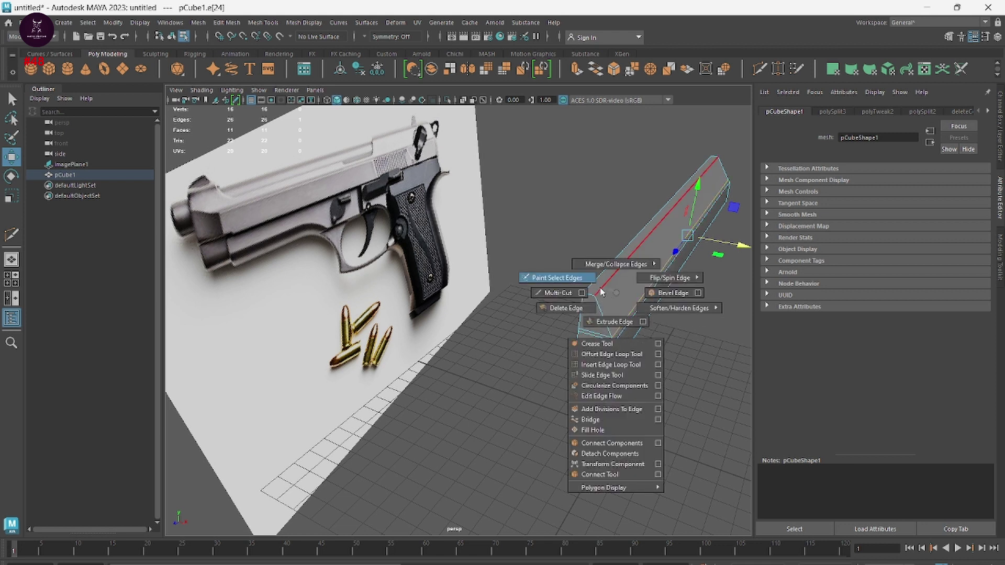
left_click(556, 293)
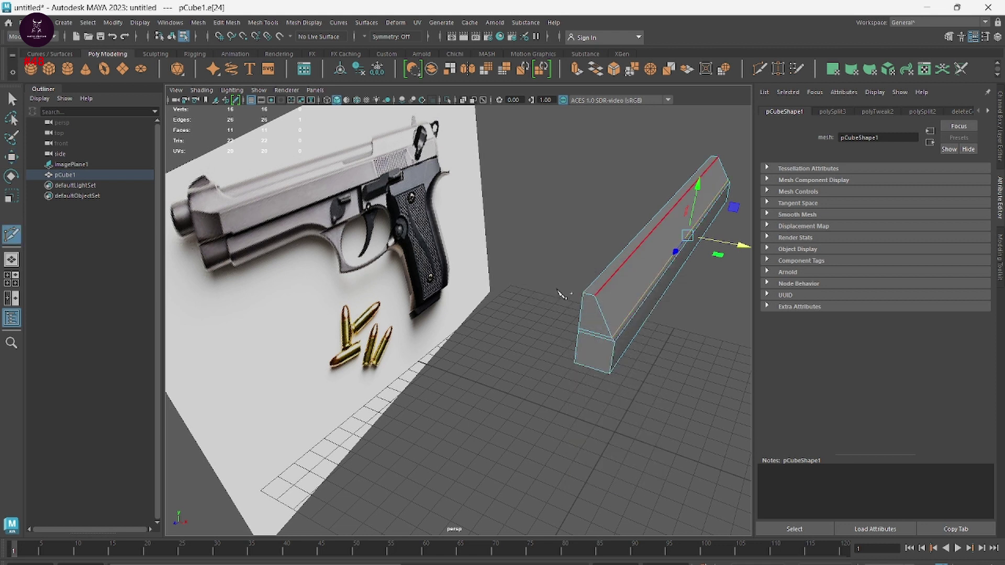
left_click(599, 308, "ctrl")
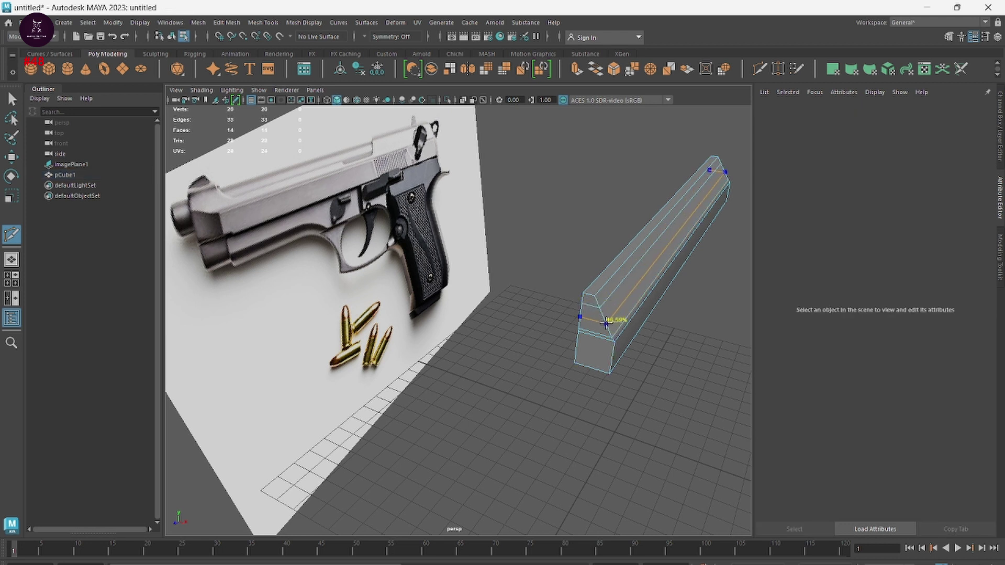
left_click(603, 319, "ctrl")
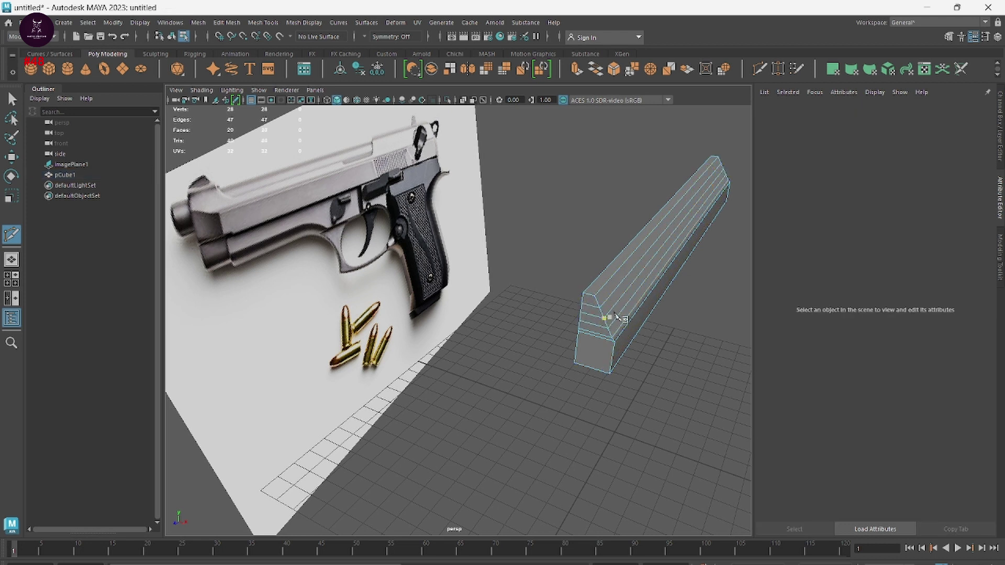
right_click(624, 301)
left_click(582, 299)
Step: Slide another lengthwise edge along X to refine the end profile, then deselect
key("w")
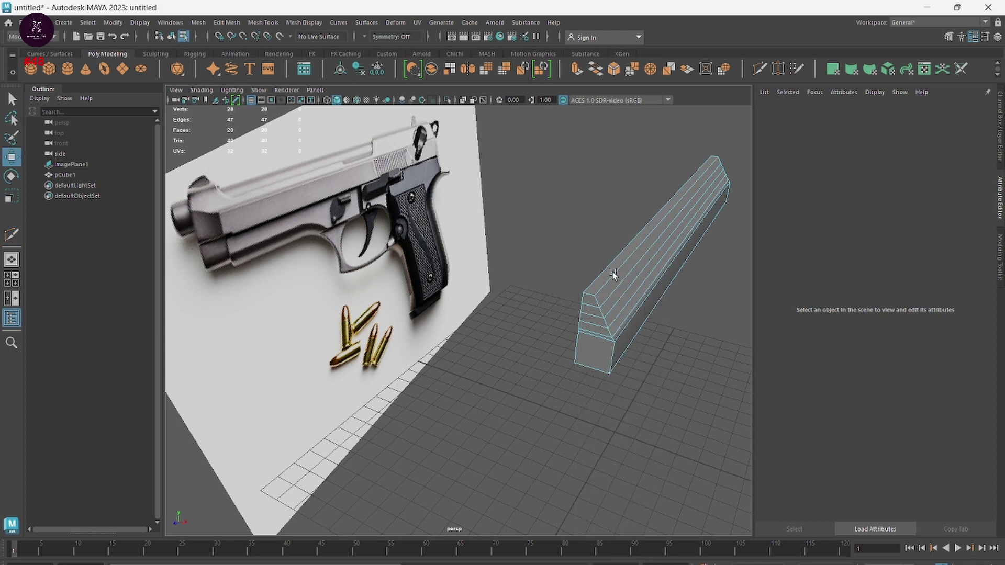
left_click(624, 281)
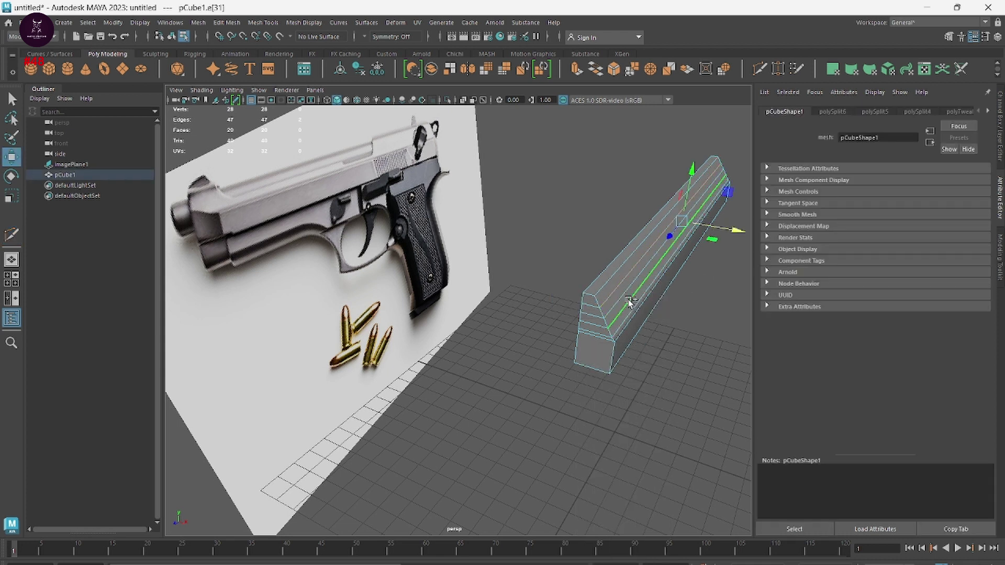
left_click_drag(737, 231, 739, 233)
left_click(690, 362)
Step: Frame the box against the reference in perspective, then maximize the side view
left_click_drag(688, 362, 651, 341, "alt")
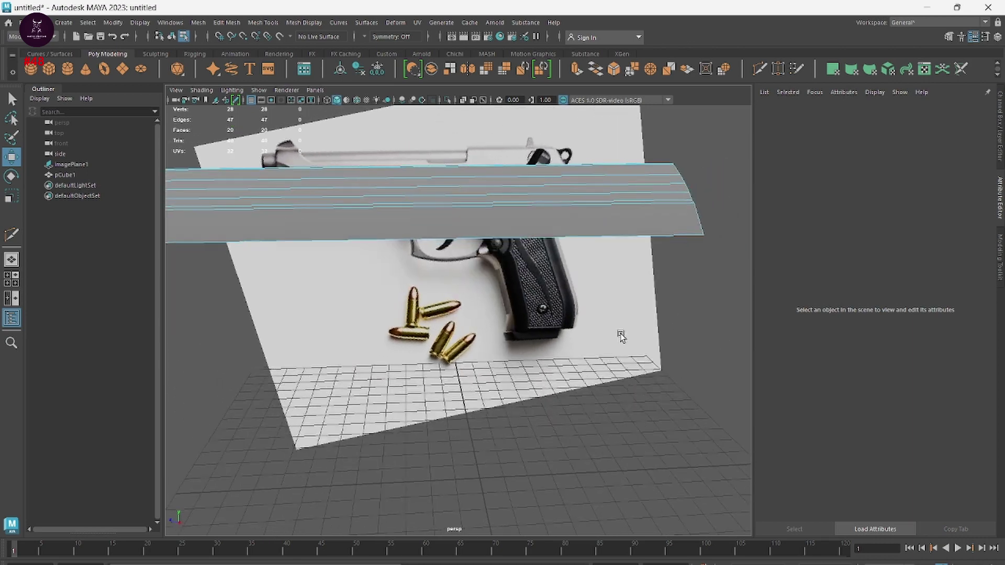
scroll(545, 353, "up", 3)
mouse_move(545, 353)
left_mouse_down("alt")
mouse_move(611, 363)
mouse_move(584, 356)
mouse_move(596, 340)
mouse_move(553, 348)
mouse_move(350, 269)
left_mouse_up("alt")
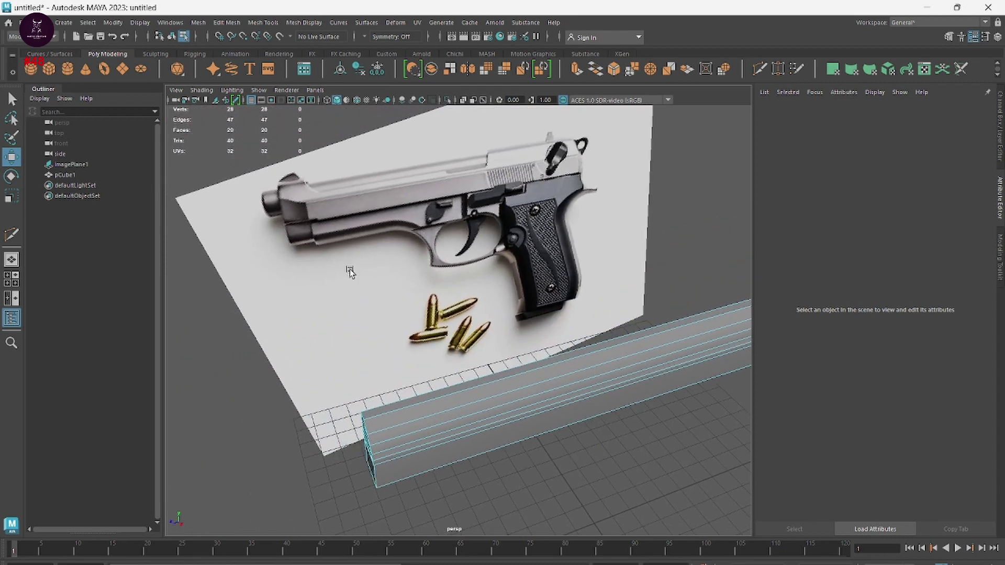
key("space")
key("space")
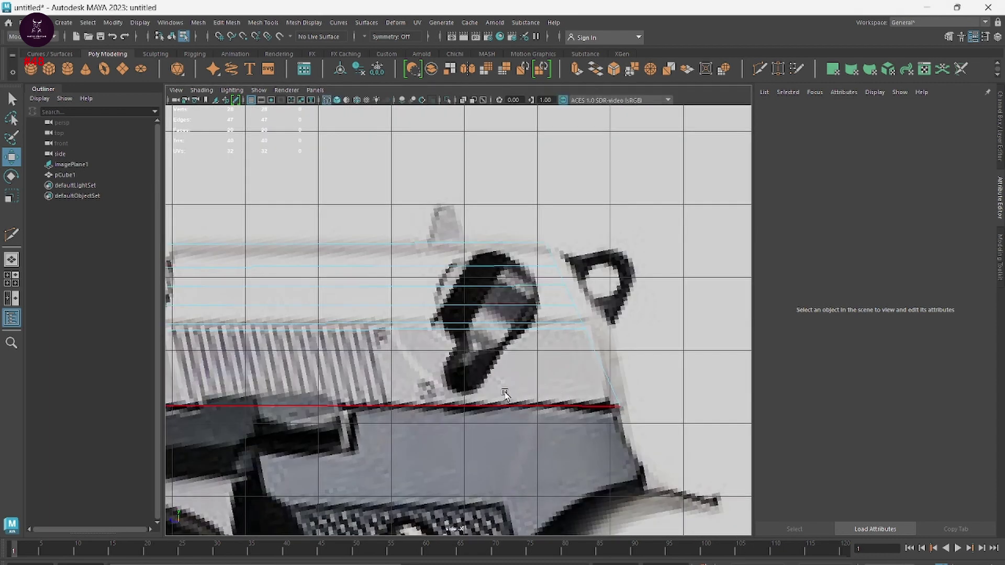
Step: Select edges at the box's rear end and along its lower edge, then clear the selection
left_click_drag(539, 338, 426, 266)
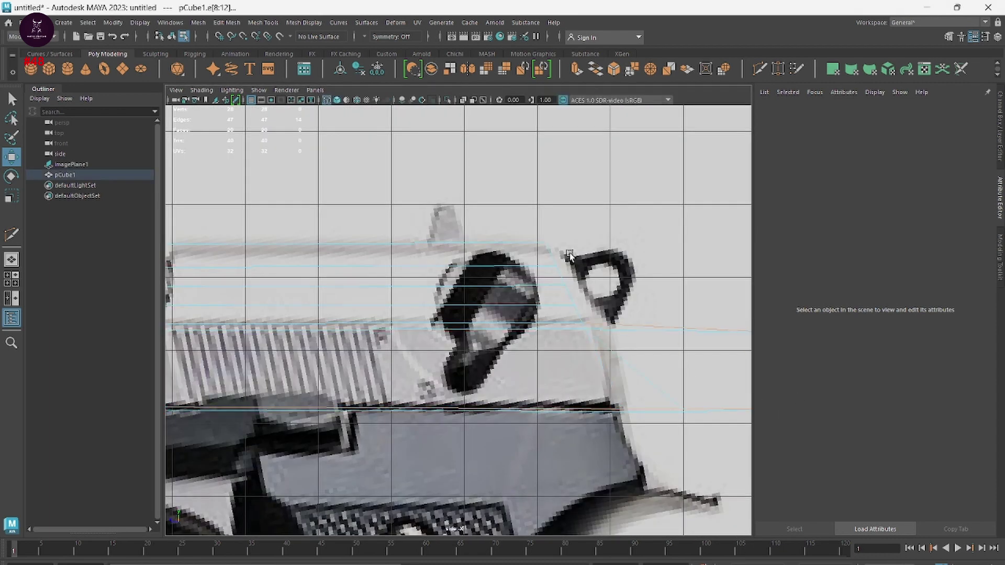
scroll(569, 255, "down", 5)
right_click(479, 253)
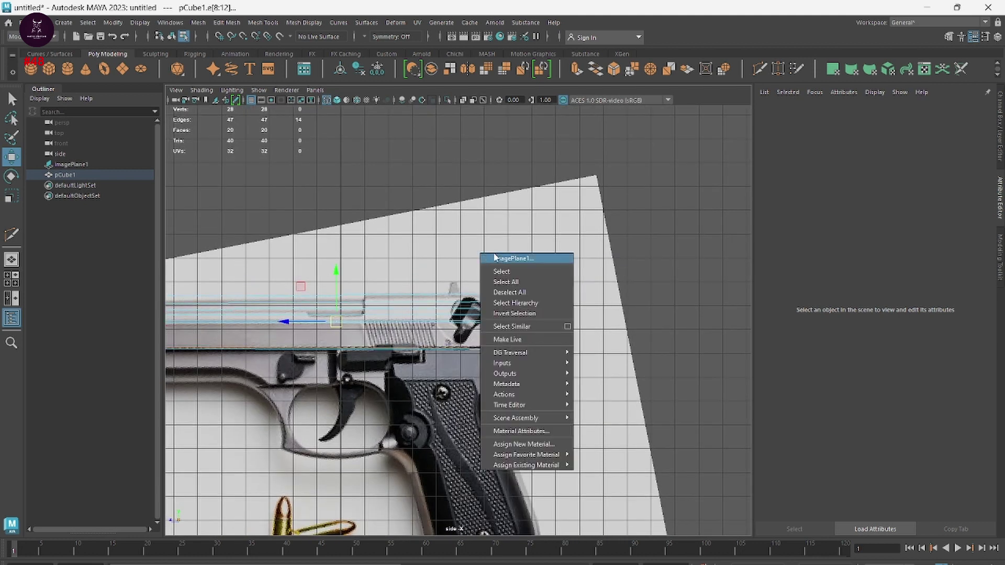
right_click(345, 308)
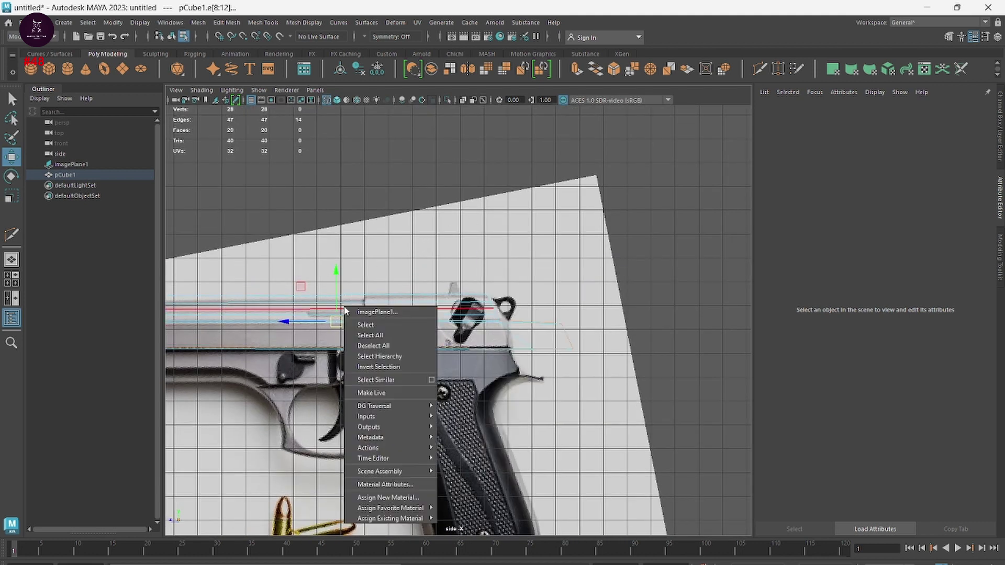
left_click(394, 253)
right_click(394, 253)
left_click(349, 342)
right_click(350, 343)
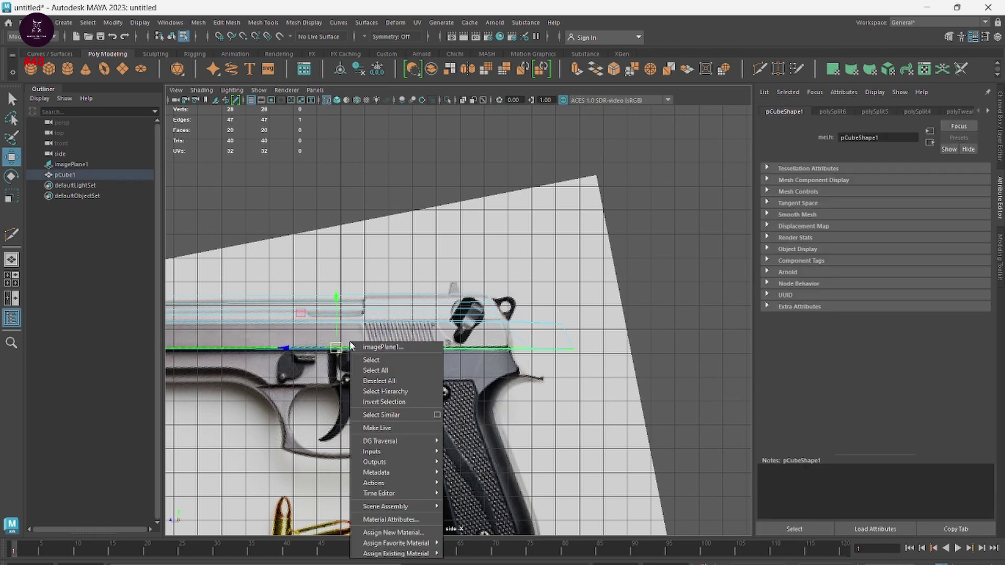
right_click(458, 346)
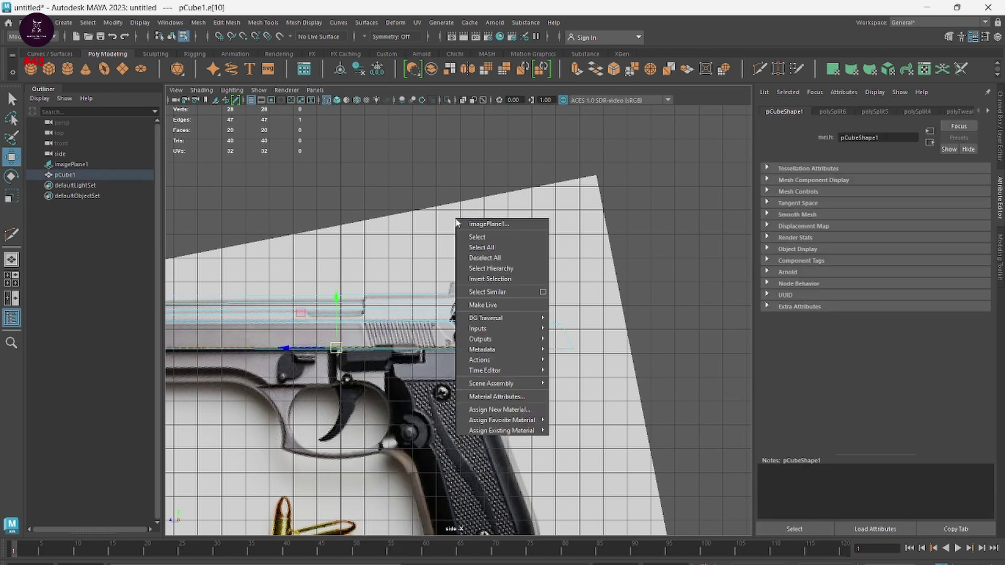
left_click(393, 214)
scroll(394, 213, "up", 1)
scroll(393, 212, "down", 2)
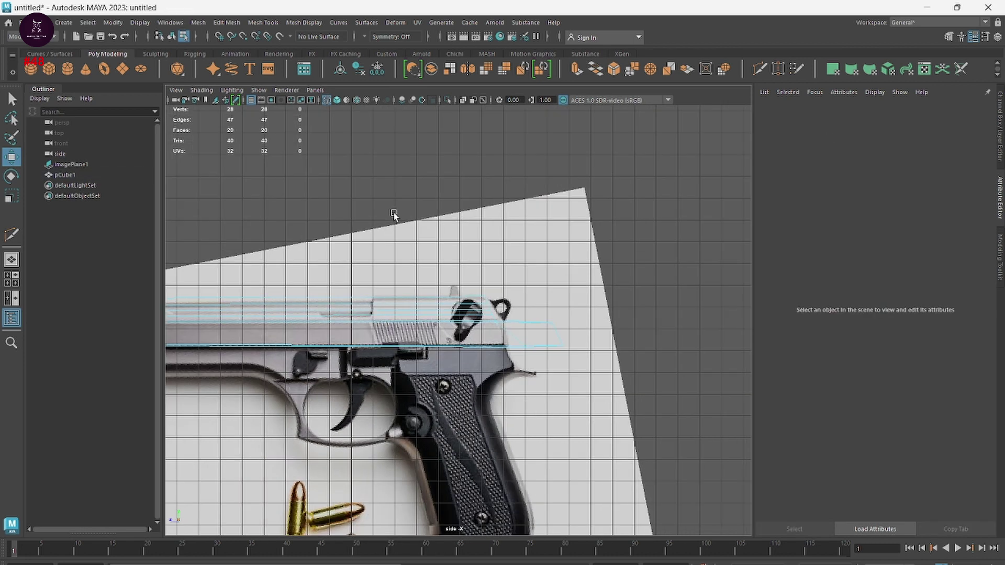
Step: Zoom onto the muzzle end, return to object mode and select pCube1
middle_click_drag(393, 212, 583, 231, "alt")
scroll(400, 344, "up", 2)
scroll(412, 336, "up", 3)
right_click(411, 336)
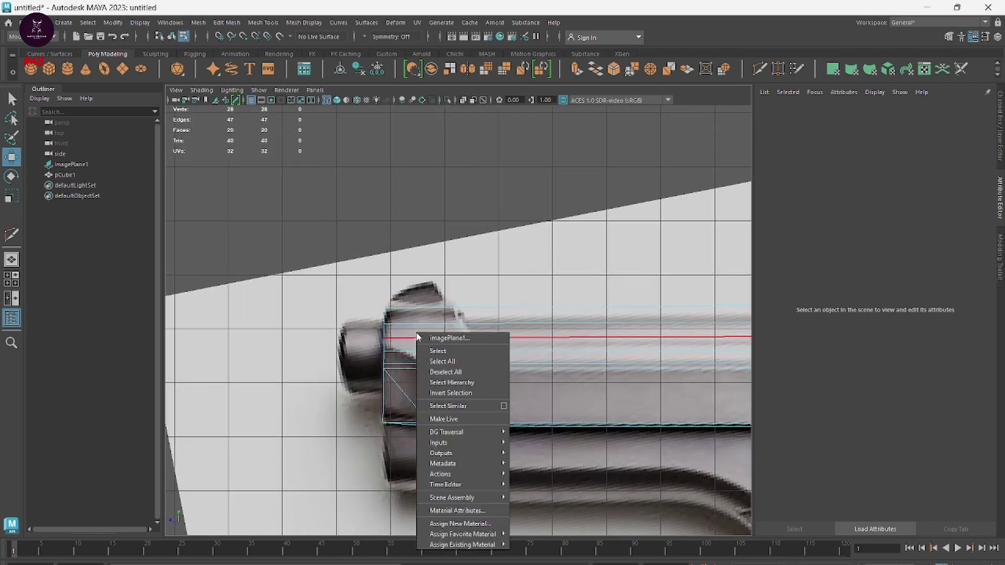
left_click(389, 320)
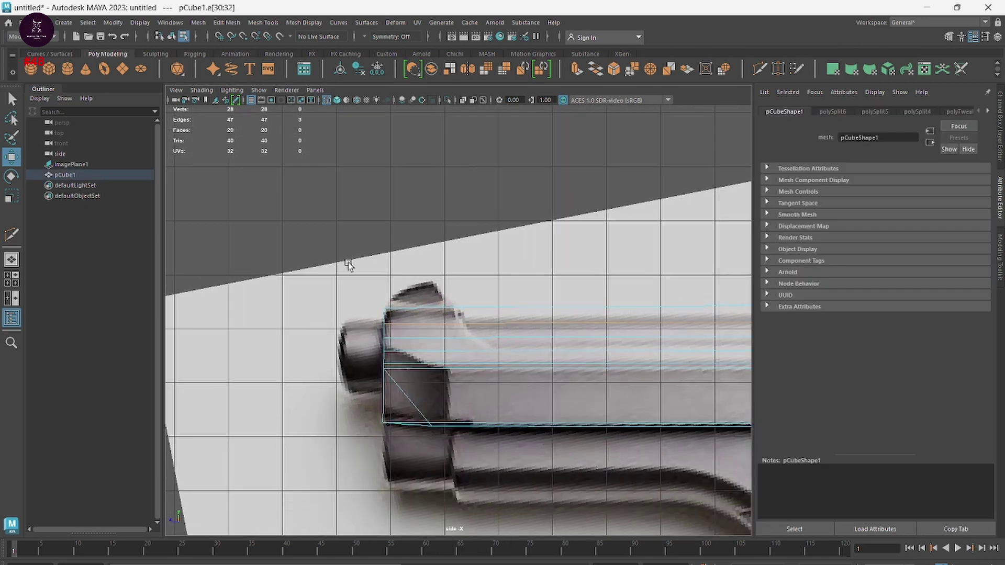
left_click(346, 262)
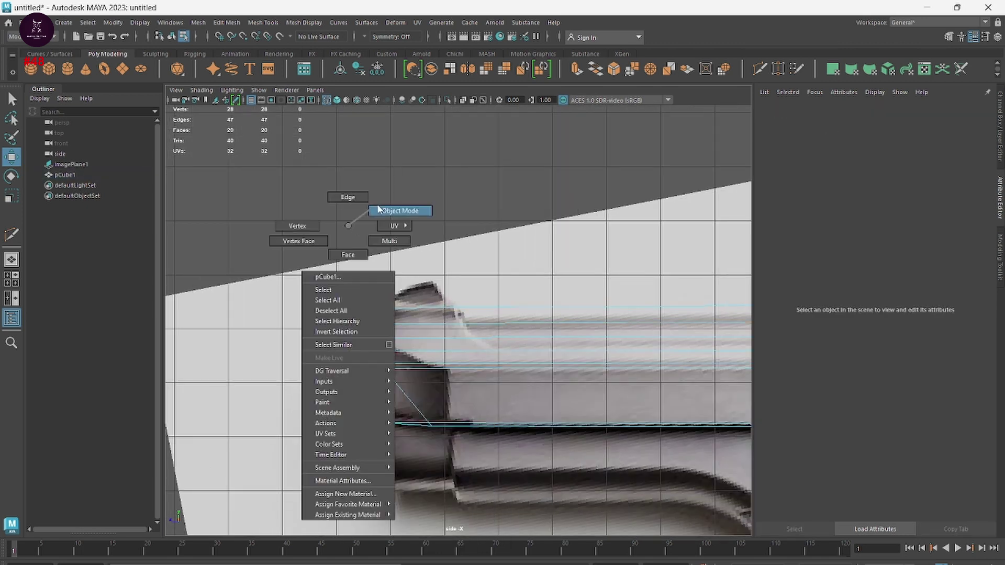
right_click_drag(348, 228, 393, 213)
left_click(413, 215)
left_click(414, 310)
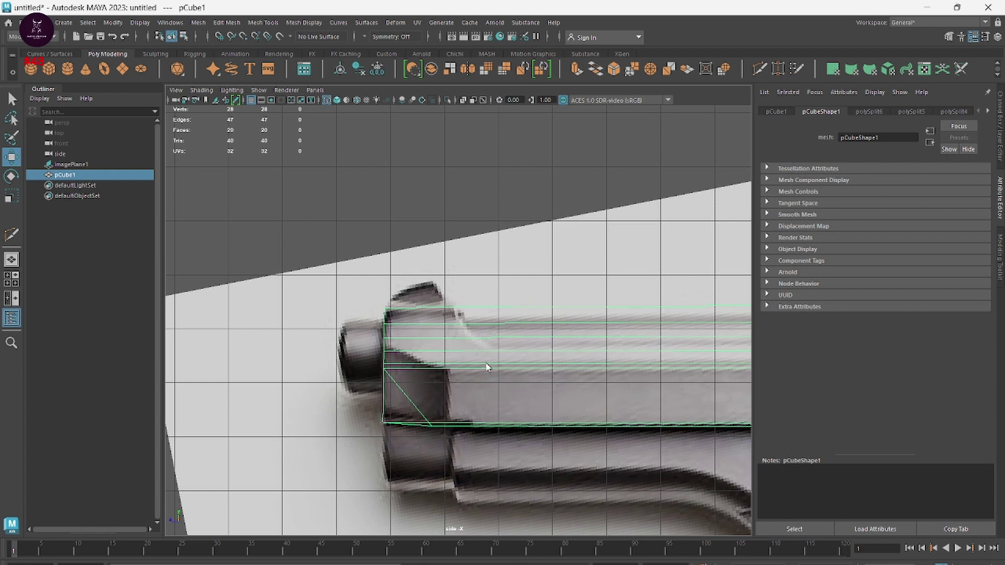
Step: Cut a new edge loop down the slide's front end with Multi-Cut
right_click_drag(486, 307, 424, 306, "shift")
left_click(406, 307)
left_click(406, 366)
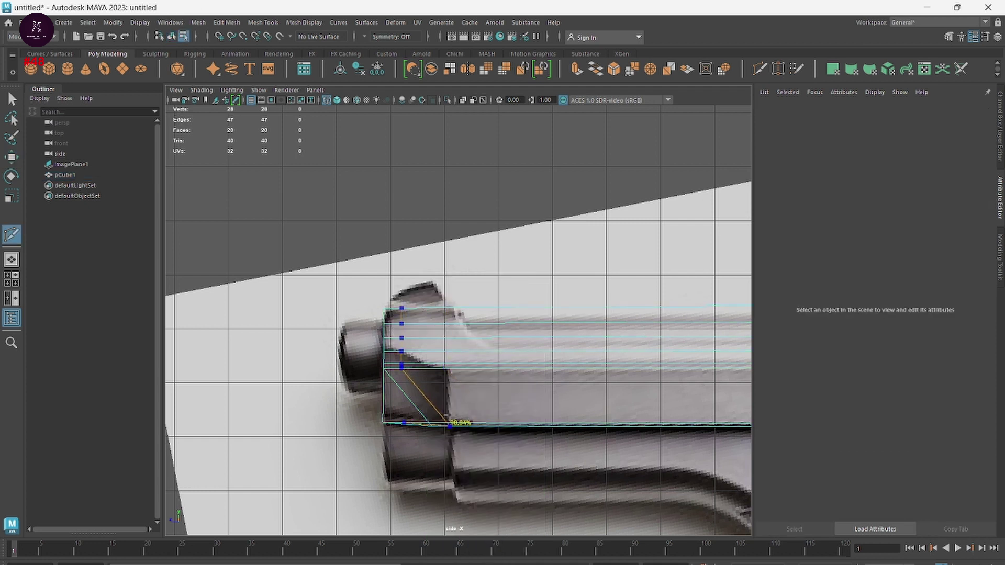
left_click(455, 422)
key("Return")
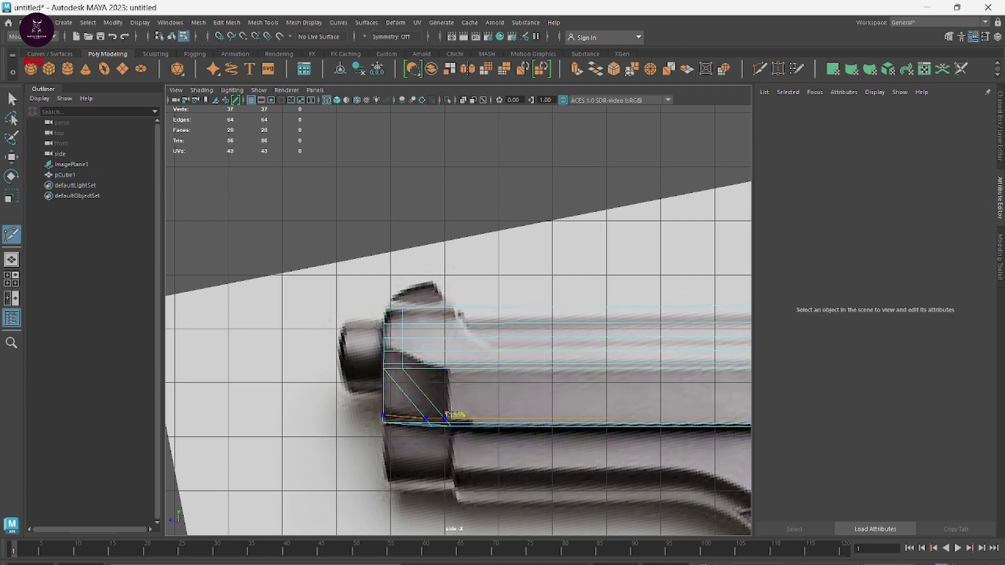
right_click(451, 375)
left_click(427, 366)
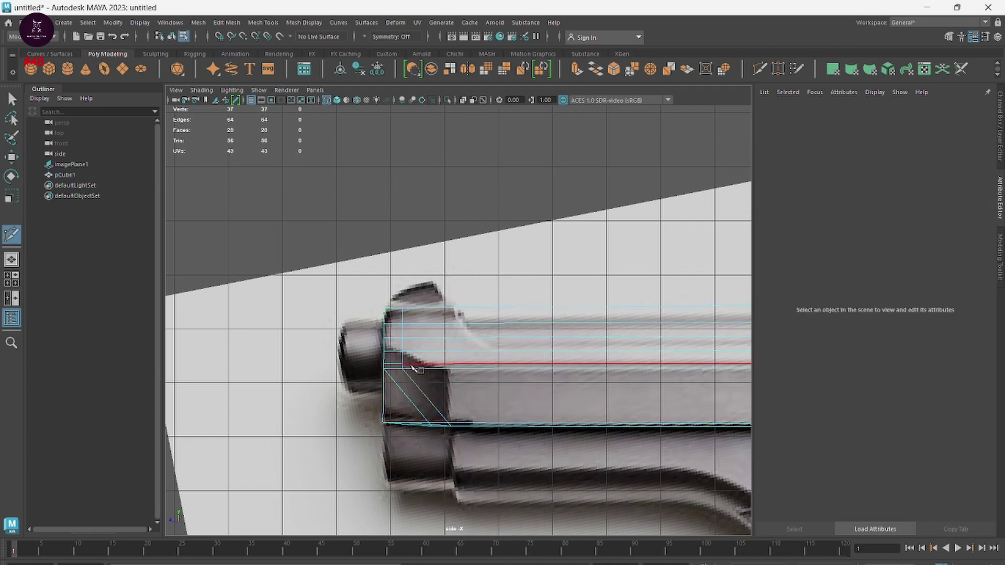
Step: Select the new horizontal edge loop and scale it flat to straighten it
right_click_drag(410, 364, 366, 308)
left_click(410, 268)
key("w")
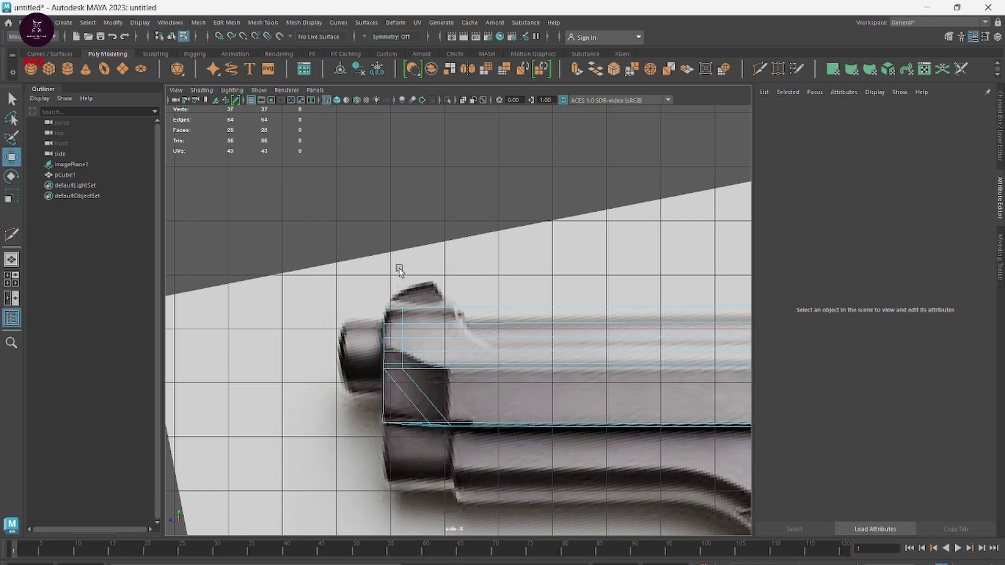
left_click(403, 357)
double_click(504, 372)
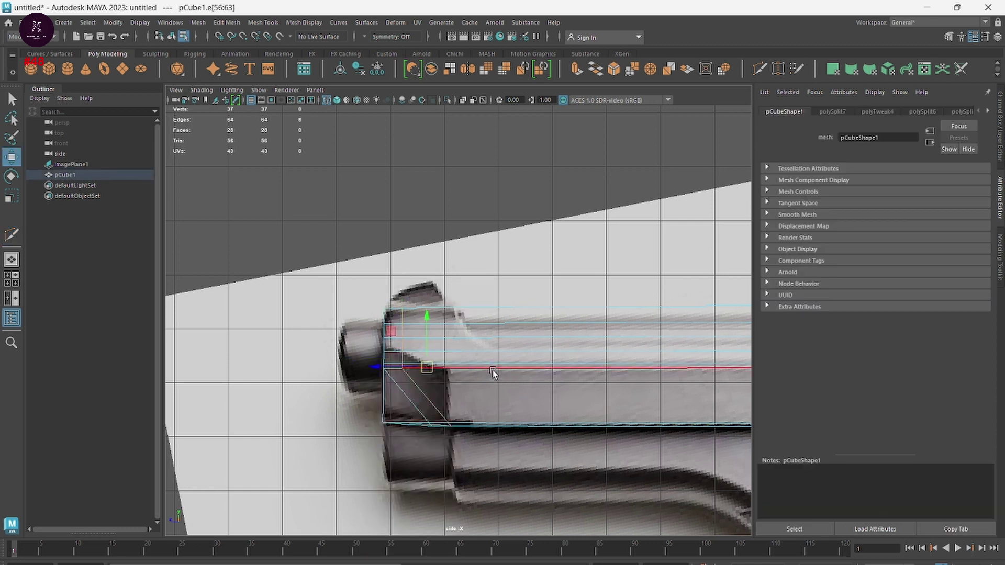
key("r")
mouse_move(379, 367)
left_mouse_down()
mouse_move(443, 367)
mouse_move(413, 367)
left_mouse_up()
key("w")
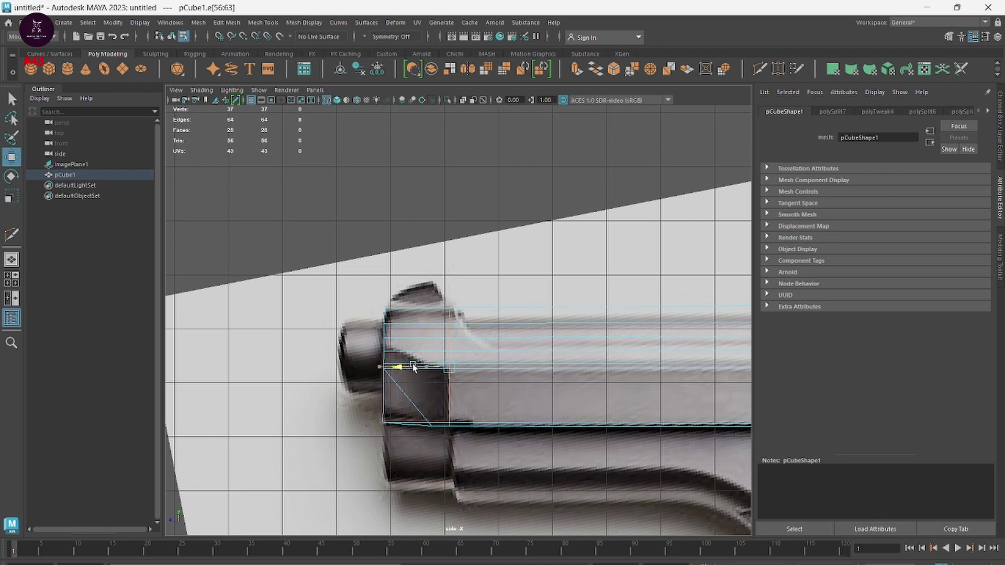
right_click_drag(413, 366, 551, 422, "alt")
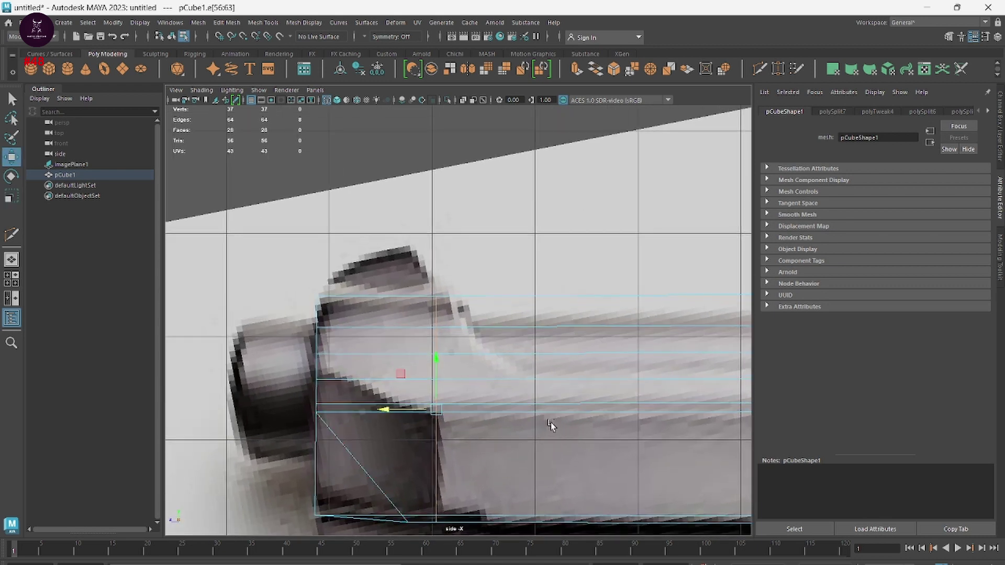
Step: Drag the upper front vertices forward along X so the slide's front meets the muzzle outline
middle_click_drag(470, 350, 490, 343, "alt")
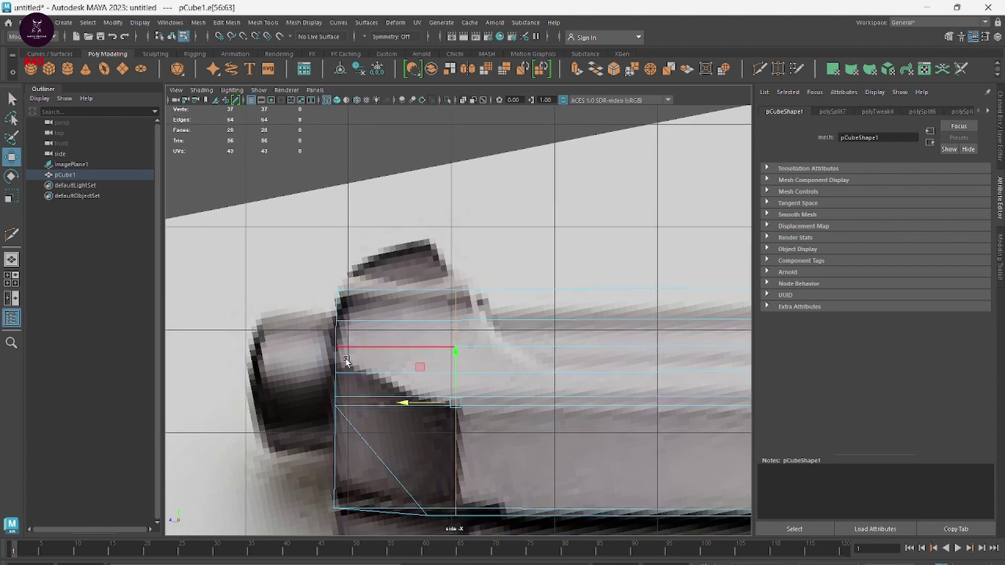
right_click_drag(435, 366, 355, 306)
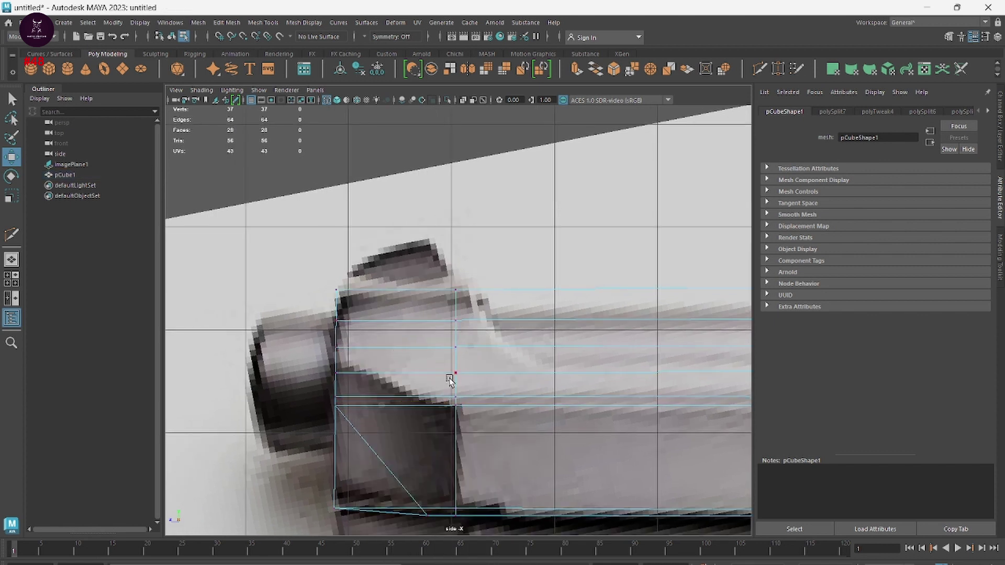
left_click_drag(431, 360, 486, 390)
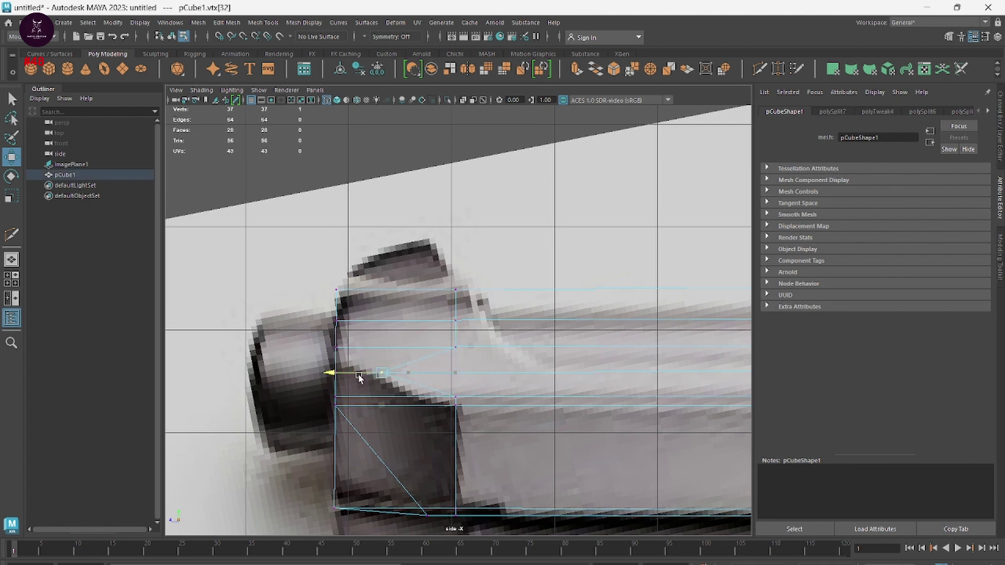
left_click(456, 402)
left_click_drag(442, 401, 411, 399)
left_click_drag(441, 313, 297, 334)
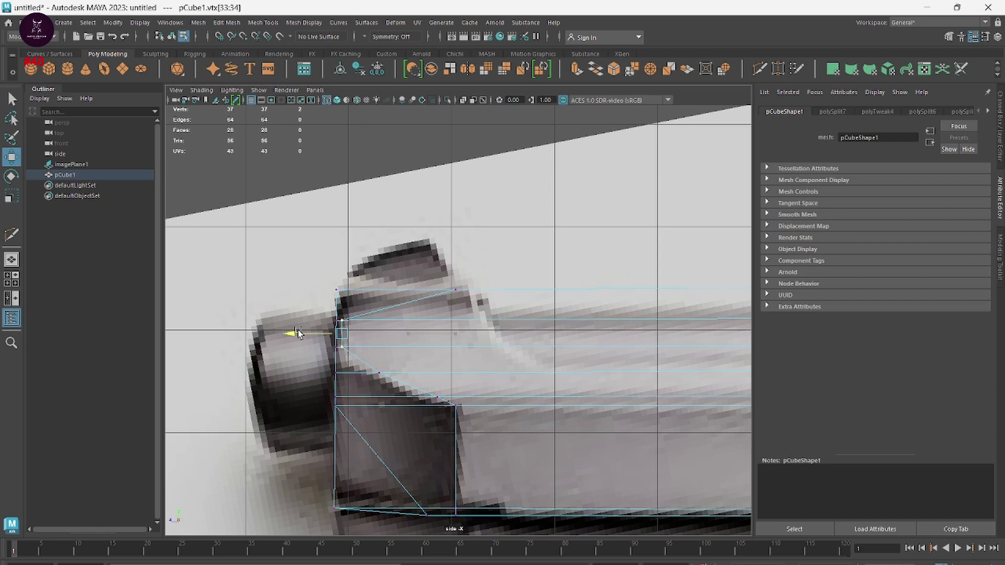
left_click(379, 372)
left_click_drag(364, 373, 369, 377)
left_click_drag(484, 298, 309, 292)
left_click(392, 288)
Step: In the four-view perspective, slide the lower front corner vertex forward along the slide
key("space")
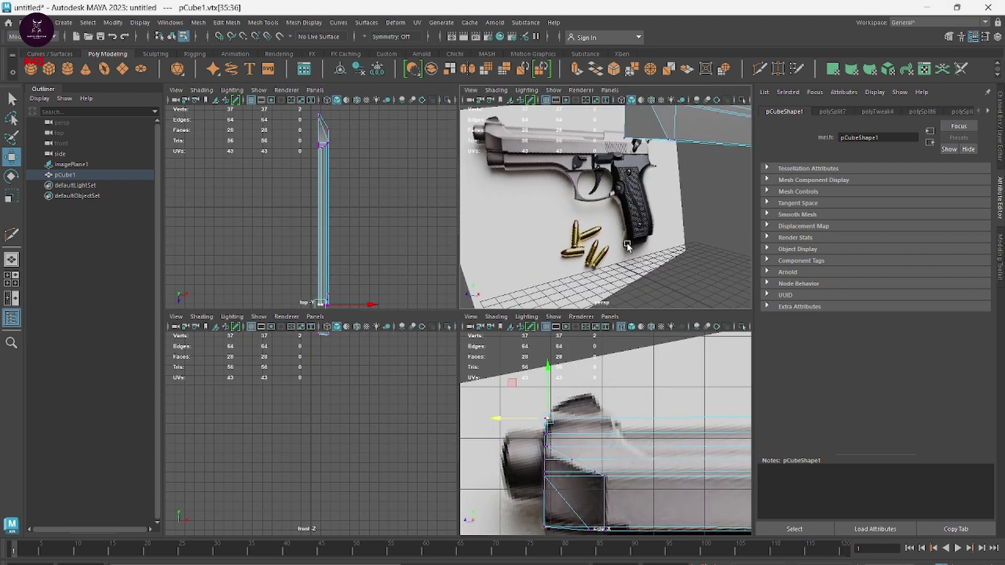
scroll(597, 239, "up", 3)
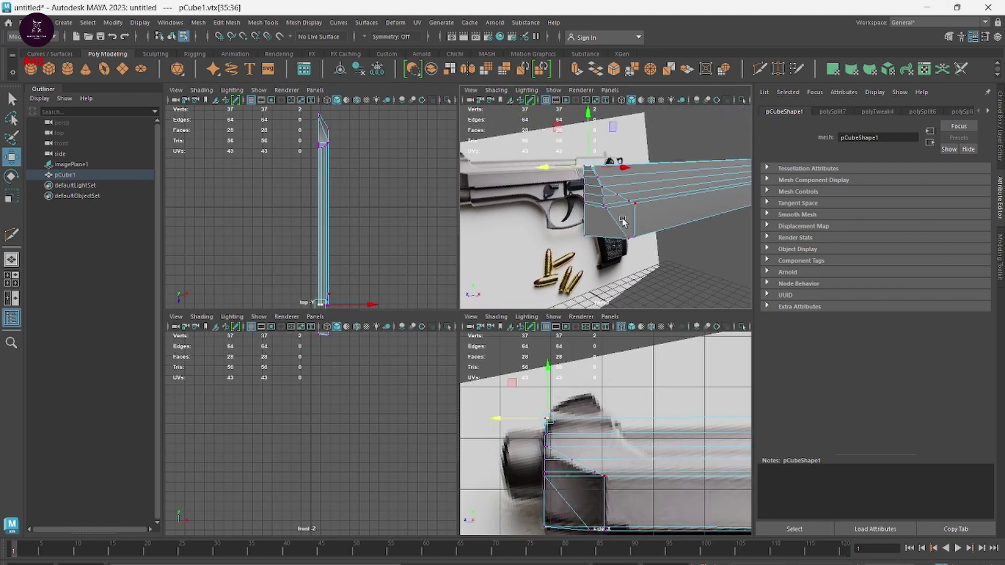
middle_click_drag(653, 252, 648, 235, "alt")
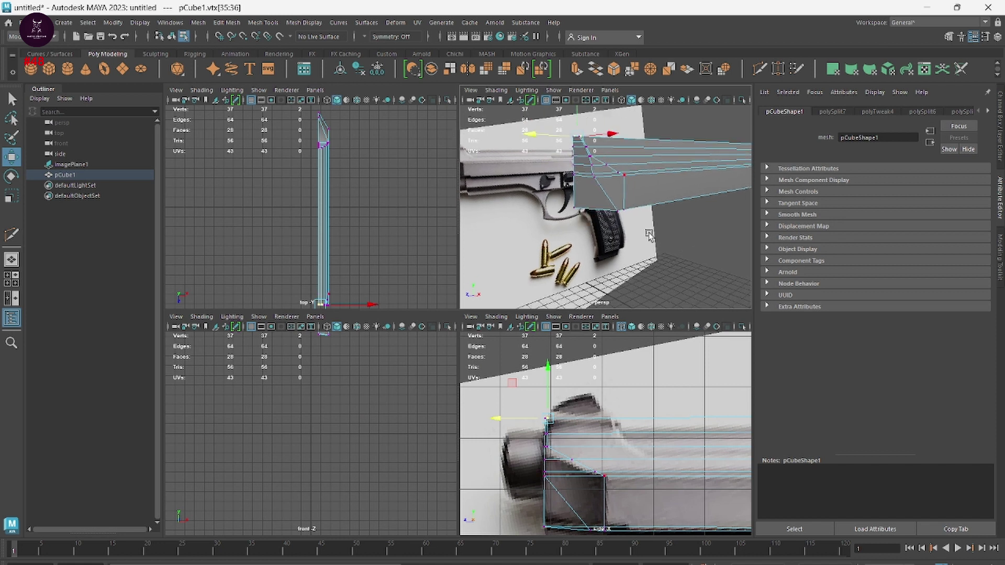
right_click_drag(638, 224, 647, 230, "alt")
left_click(617, 212)
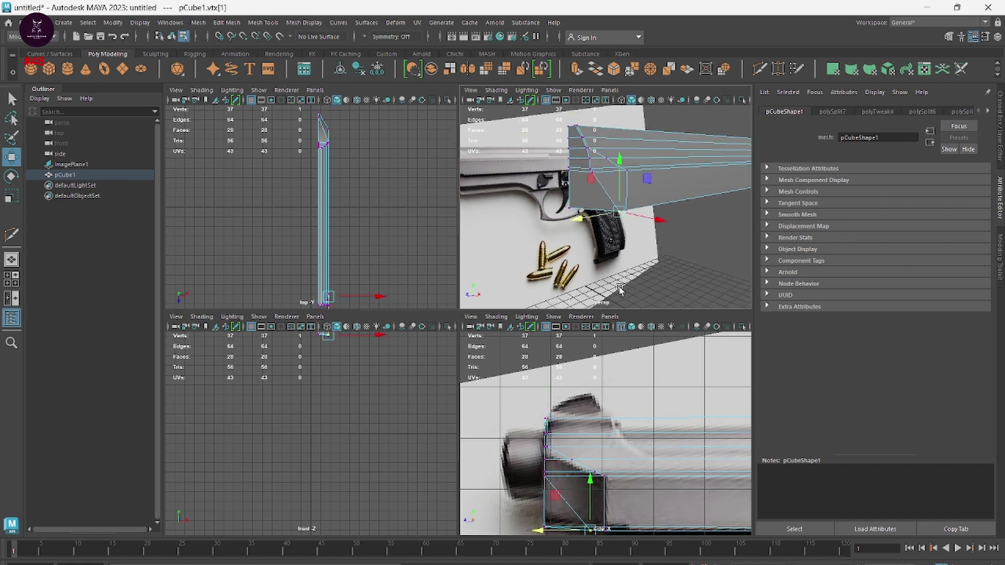
left_click_drag(546, 532, 500, 531)
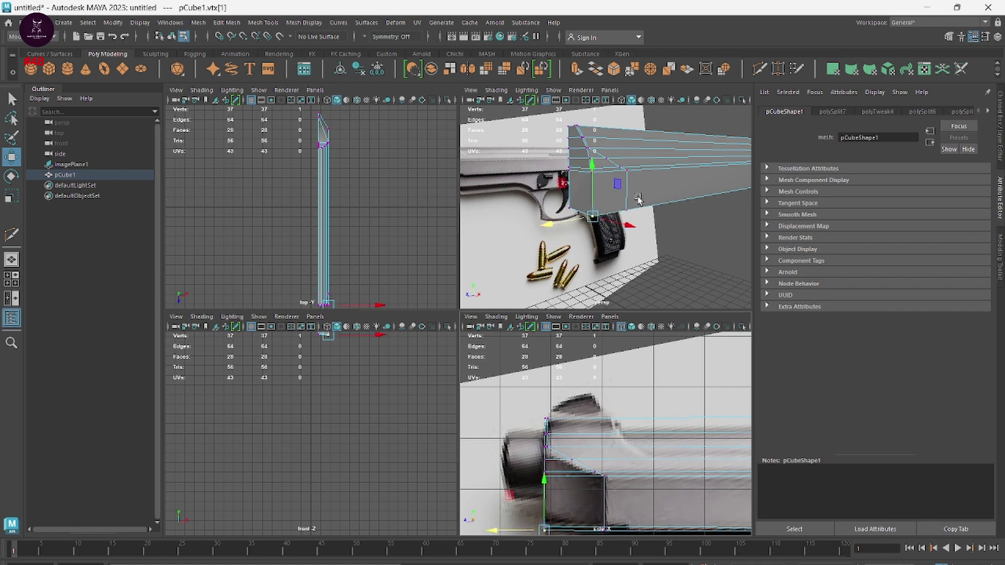
Step: Push the corner vertex further forward and pull another front vertex out to match the shape
left_click_drag(639, 199, 626, 228, "alt")
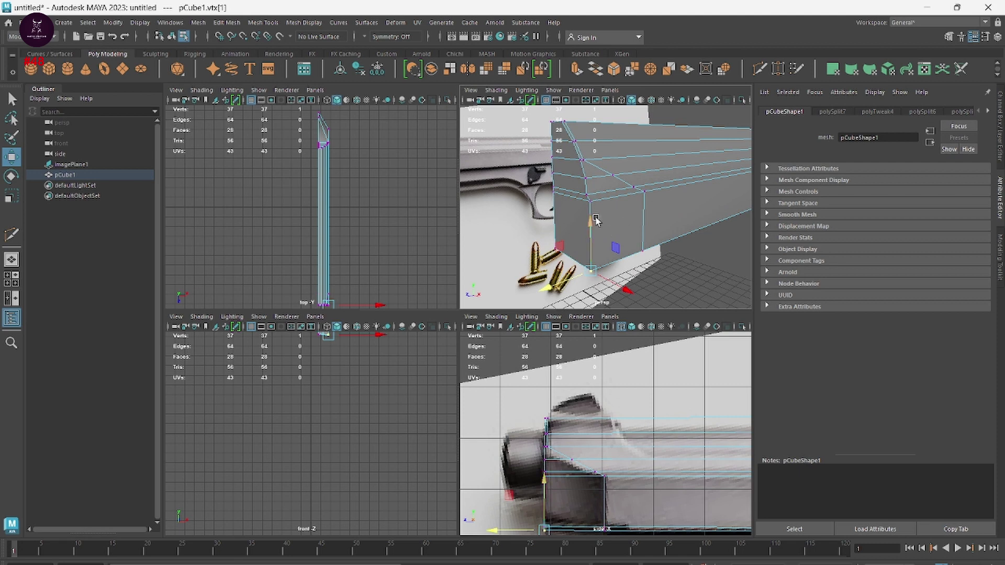
mouse_move(639, 271)
left_mouse_down("alt")
mouse_move(644, 248)
mouse_move(650, 276)
left_mouse_up("alt")
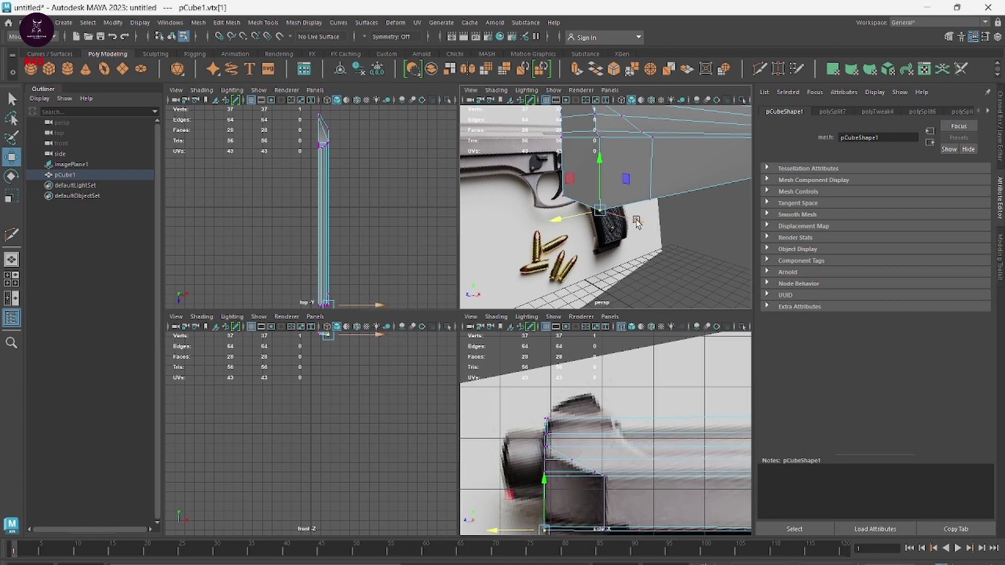
left_click_drag(638, 220, 610, 218)
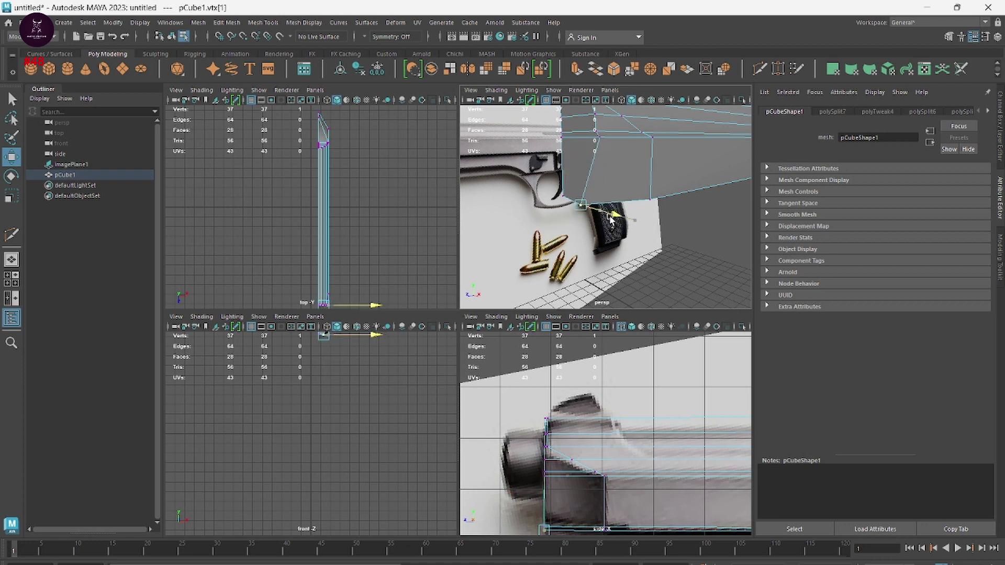
left_click(603, 137)
left_click_drag(634, 153, 649, 238, "alt")
mouse_move(643, 192)
left_mouse_down()
mouse_move(615, 191)
mouse_move(612, 180)
left_mouse_up()
Step: Place the upper front edge vertex and begin a Multi-Cut edge loop across the front
left_click(606, 177)
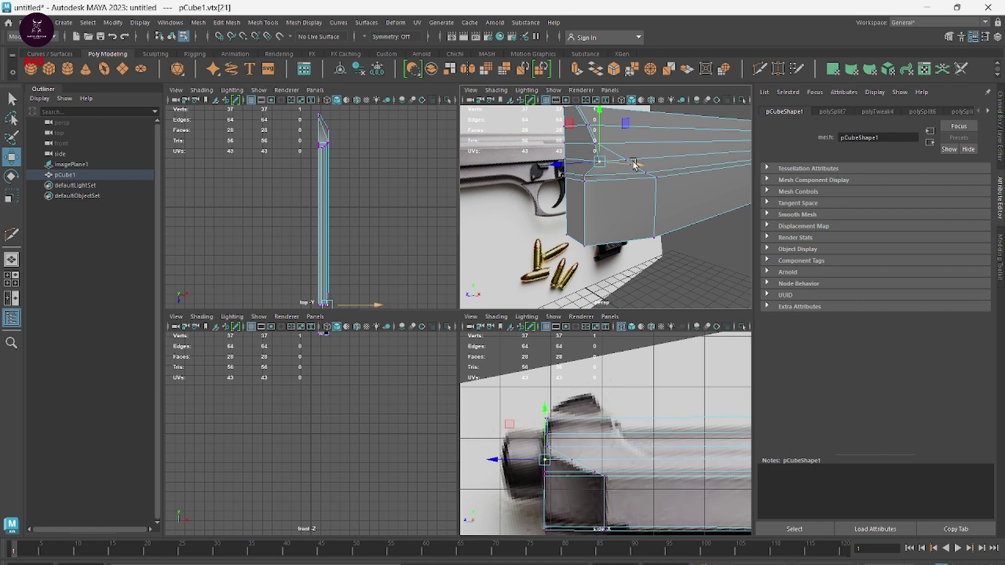
left_click(587, 161)
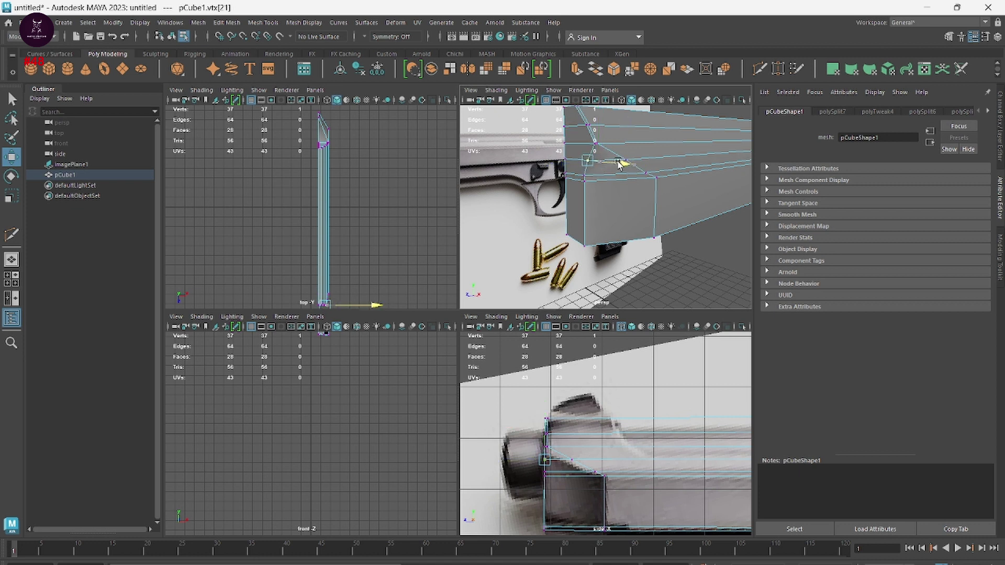
left_click(620, 164)
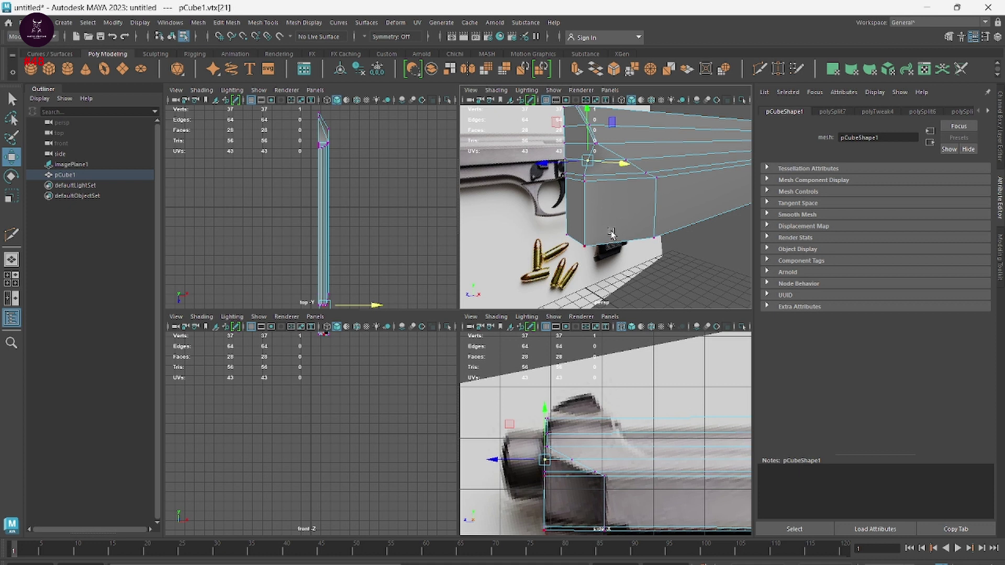
right_click_drag(637, 193, 657, 173, "shift")
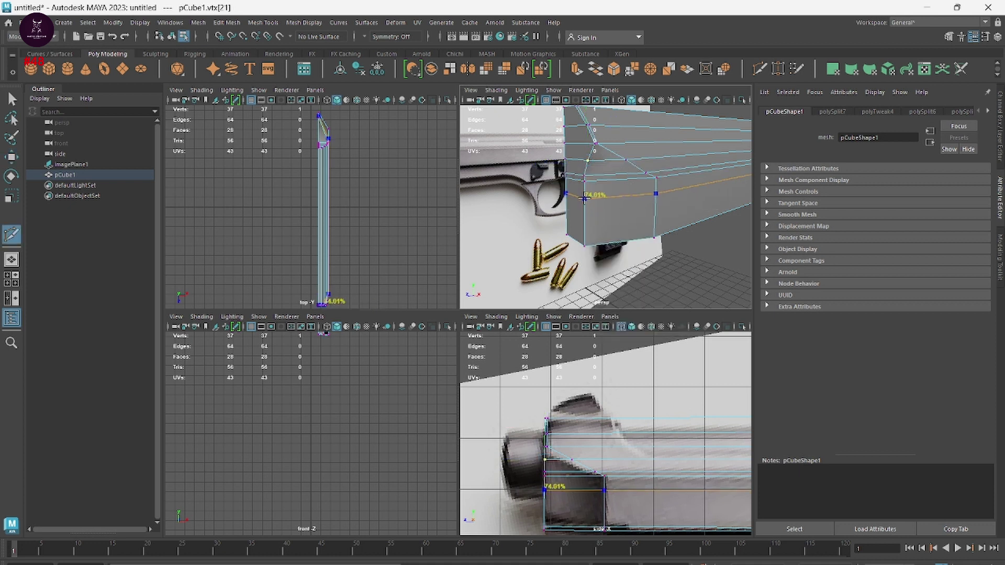
Step: Cut three horizontal edge loops across the lower front, bringing the mesh to 52 vertices
left_click(585, 209, "ctrl")
left_click(584, 214, "ctrl")
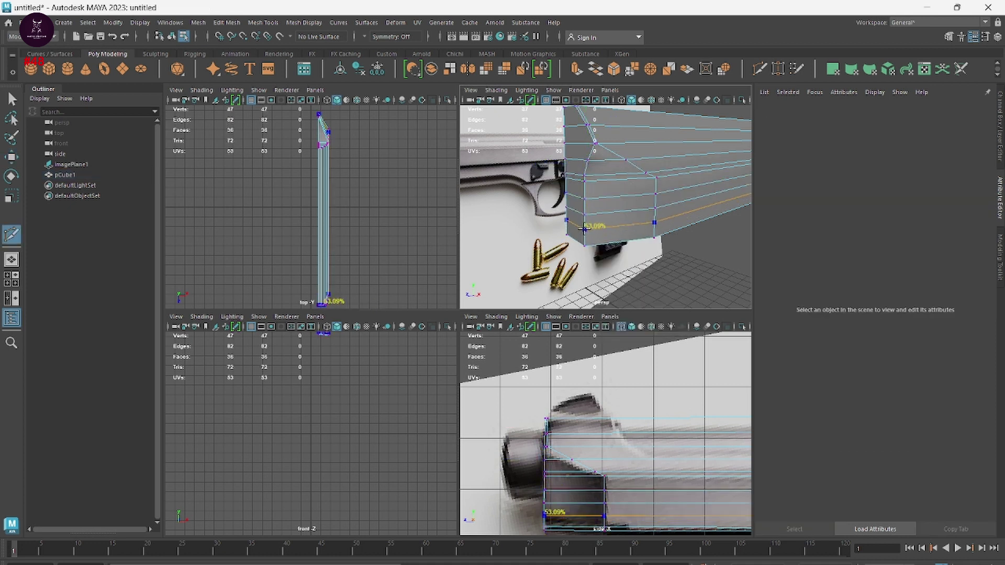
left_click(584, 231)
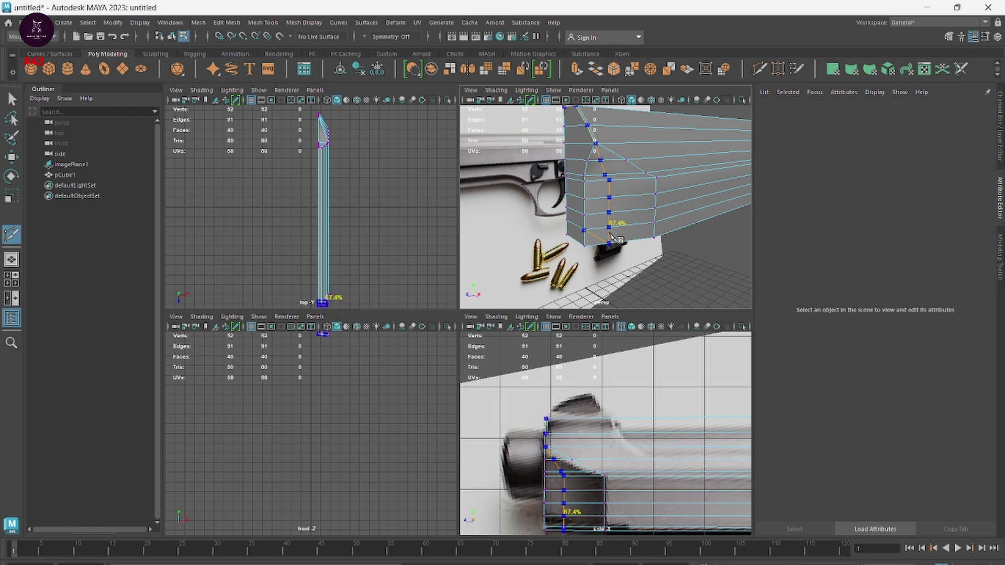
right_click(622, 206)
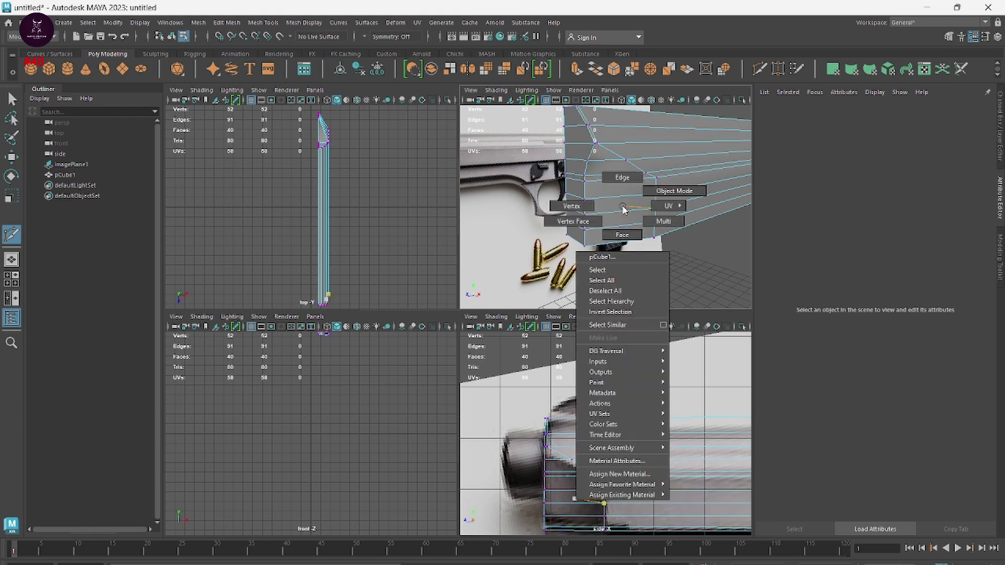
Step: In vertex mode with the Move tool, shift a front vertex to match the reference
left_click(589, 208)
key("w")
left_click(587, 229)
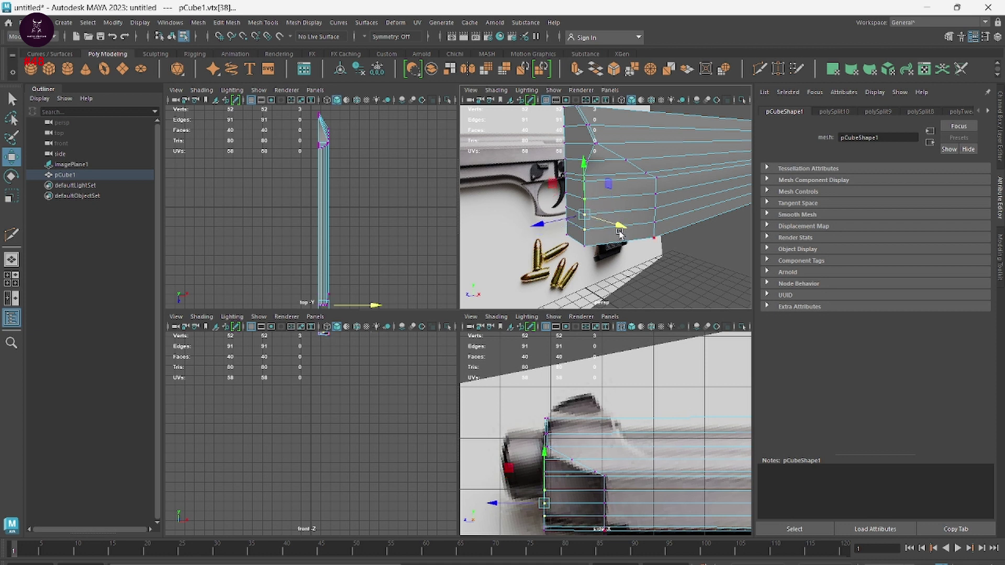
left_click_drag(594, 218, 629, 228)
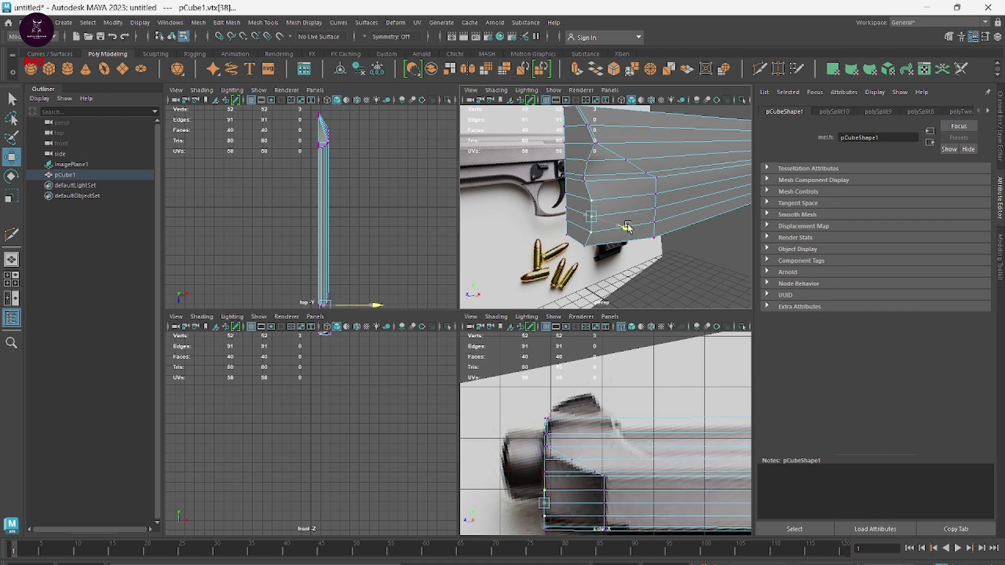
left_click(592, 201)
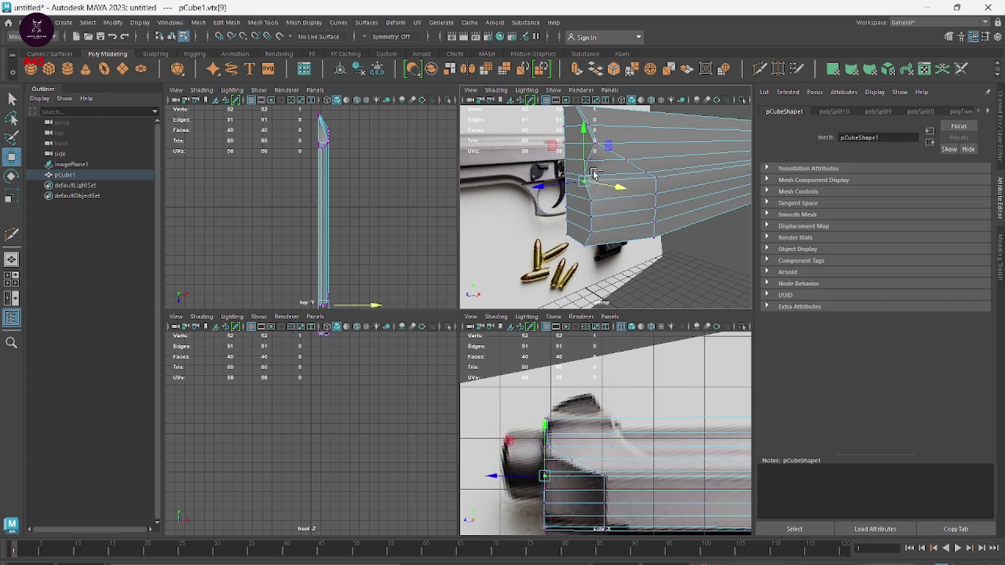
left_click(606, 181)
Step: Reposition the upper corner and lower front vertices, easing them slightly toward the back
left_click_drag(584, 174, 603, 157, "alt")
left_click(573, 159)
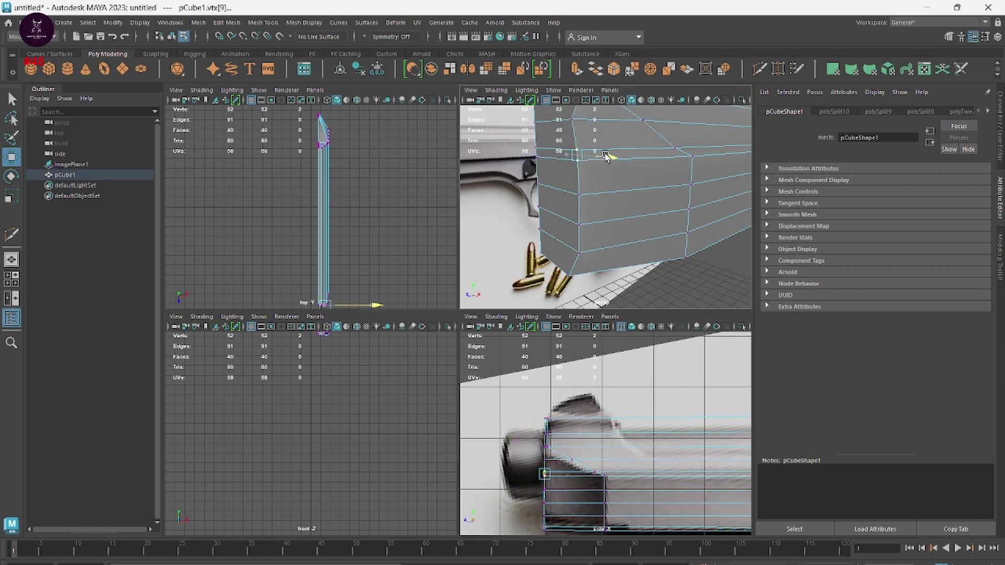
left_click(579, 225)
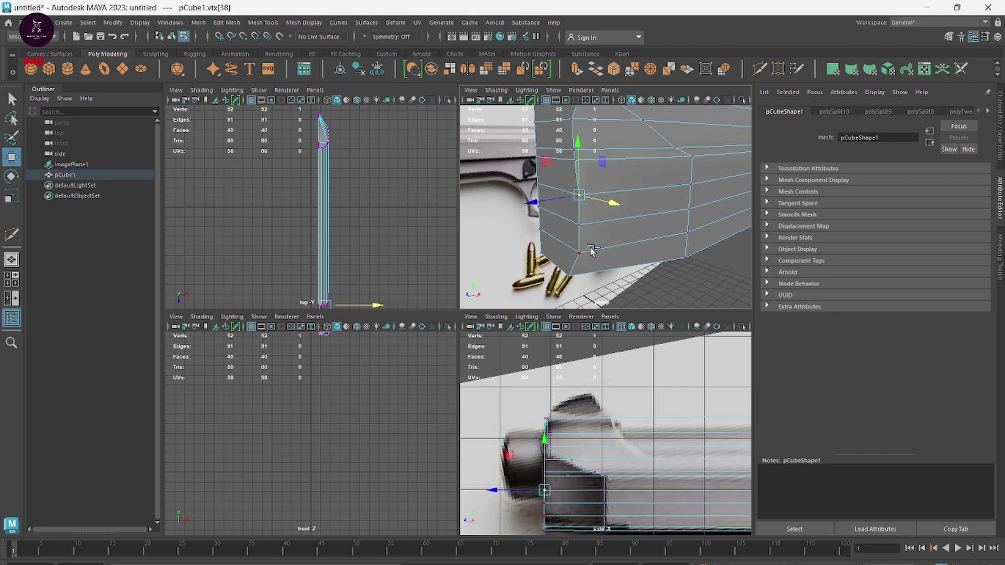
mouse_move(608, 233)
left_mouse_down()
mouse_move(727, 226)
mouse_move(651, 184)
mouse_move(646, 263)
left_mouse_up()
left_click(582, 226)
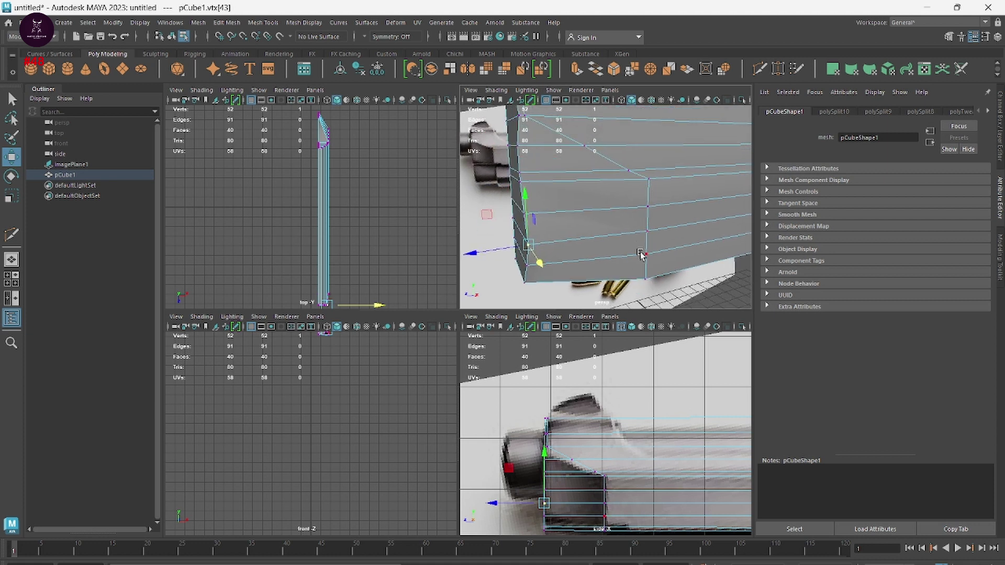
right_click_drag(640, 254, 590, 236, "shift")
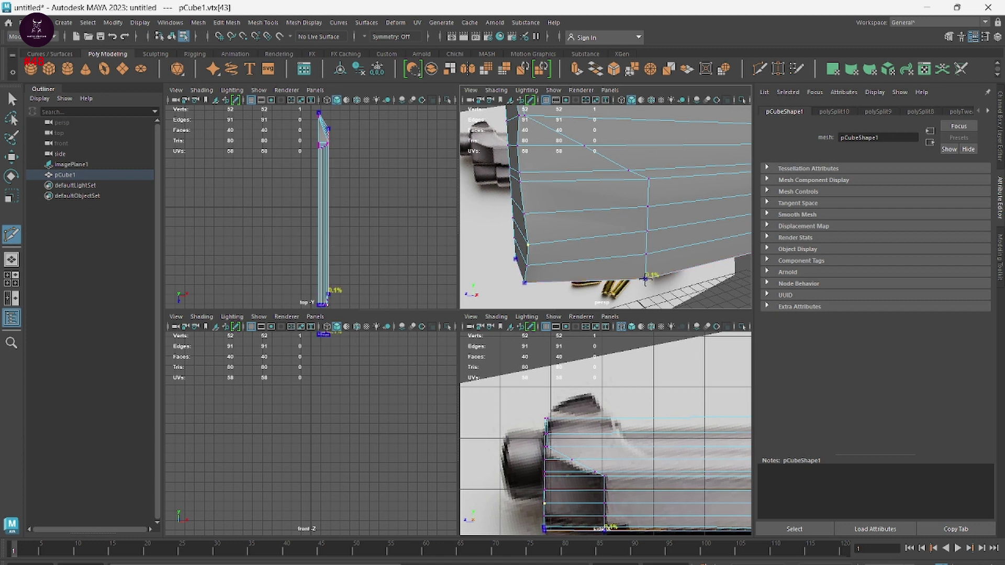
Step: Insert a vertical edge loop near the slide's front with Multi-Cut
left_click(645, 279, "ctrl")
mouse_move(642, 233)
right_mouse_down()
mouse_move(615, 228)
mouse_move(640, 208)
right_mouse_up()
key("w")
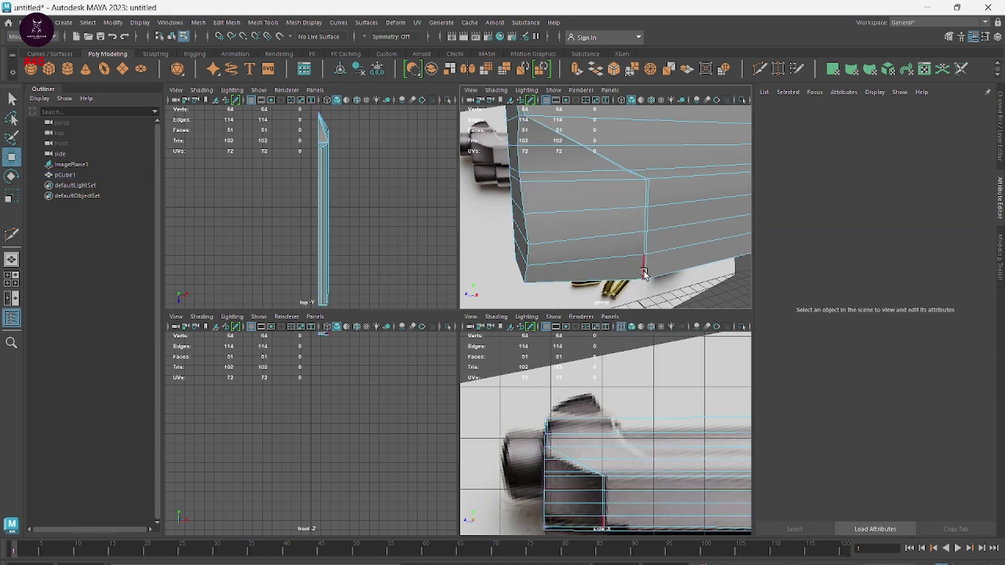
Step: Select the new loop's vertical edges and slide them along X toward the front
left_click(645, 267)
left_click(641, 266)
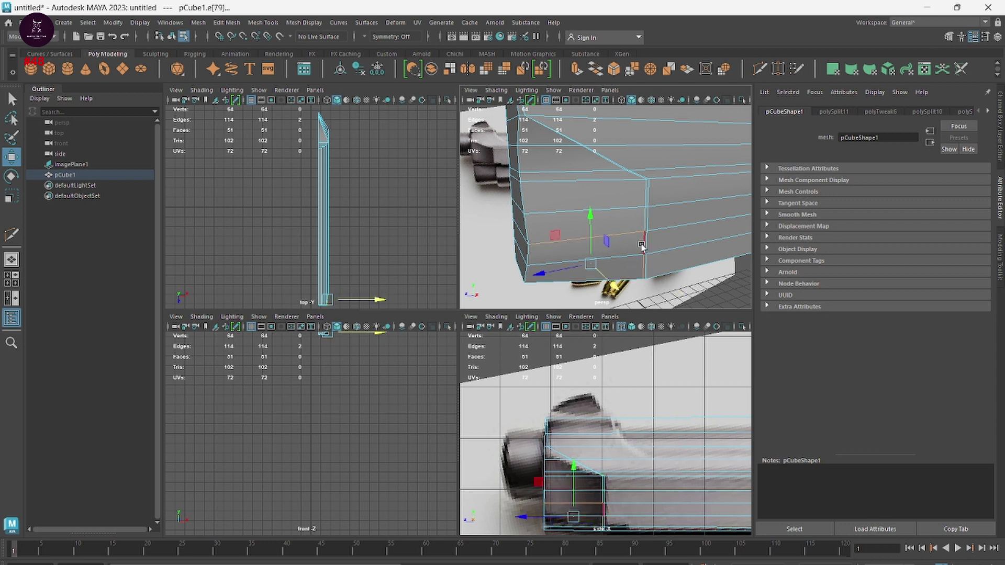
left_click(641, 251, "shift")
key("q")
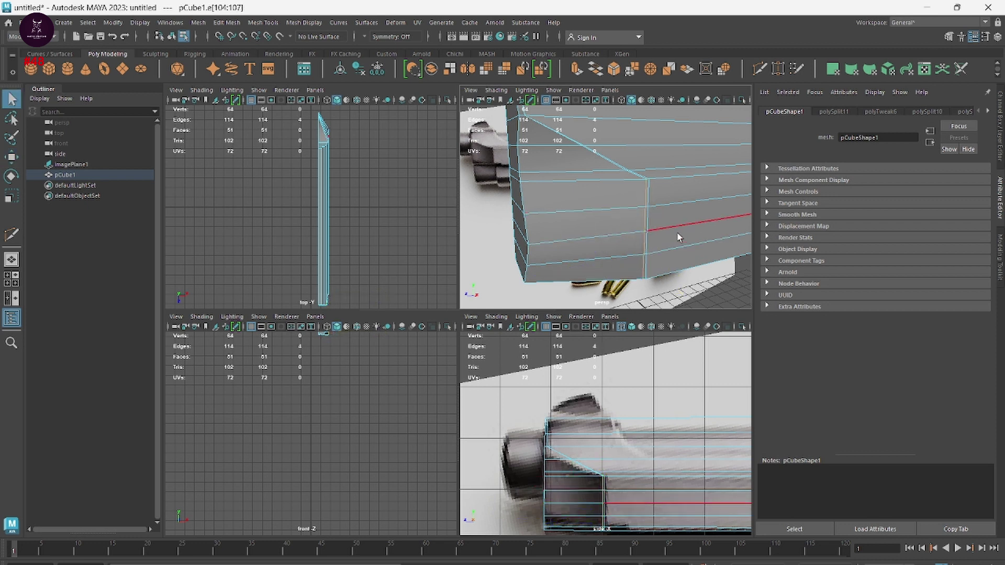
key("w")
mouse_move(676, 245)
left_mouse_down()
mouse_move(665, 251)
mouse_move(586, 222)
mouse_move(639, 209)
left_mouse_up()
mouse_move(724, 165)
left_mouse_down("alt")
mouse_move(717, 159)
mouse_move(701, 173)
left_mouse_up("alt")
Step: Select an upper front bevel edge and slide it along the slide's length
left_click(661, 223)
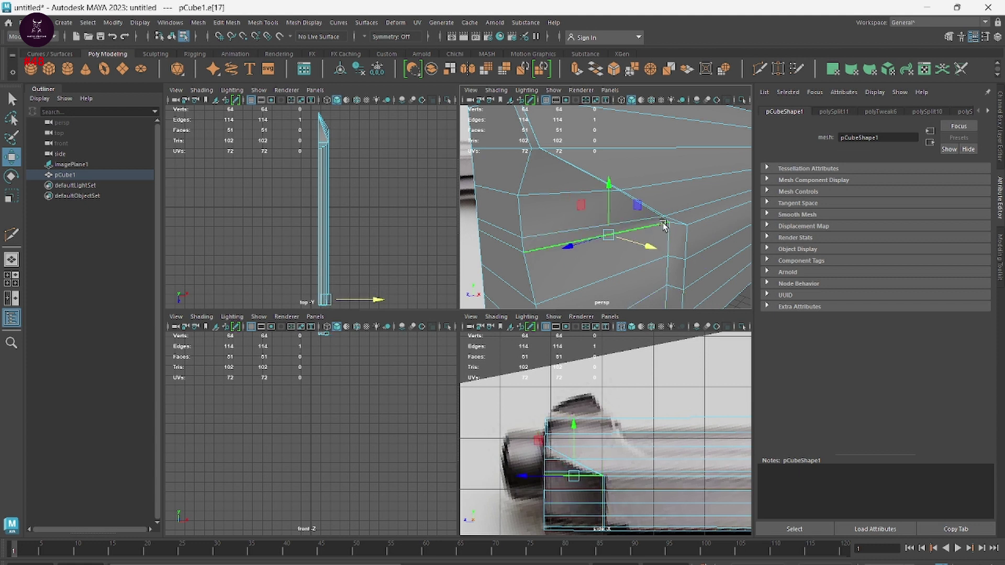
double_click(657, 223)
left_click(661, 222)
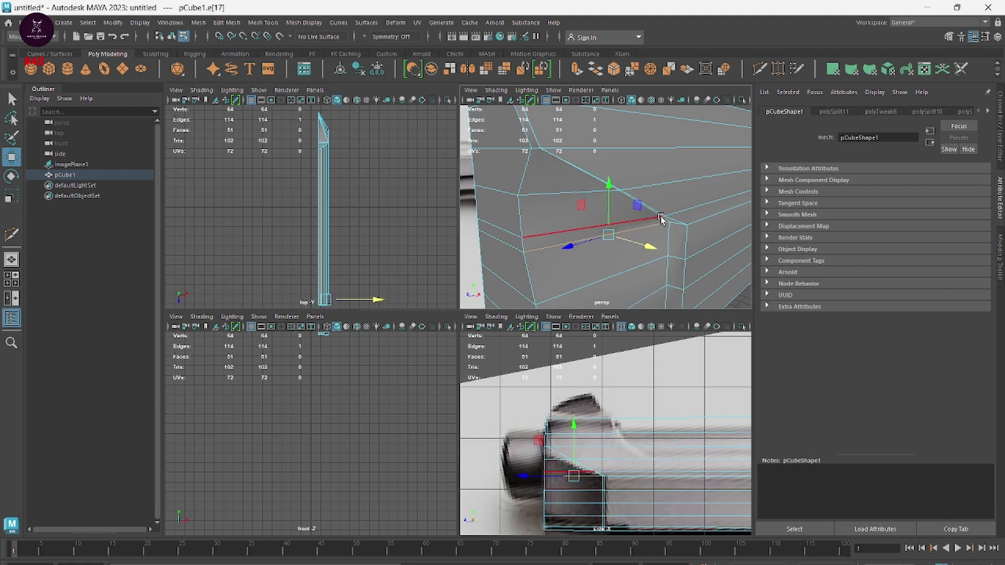
double_click(665, 221)
left_click(662, 219)
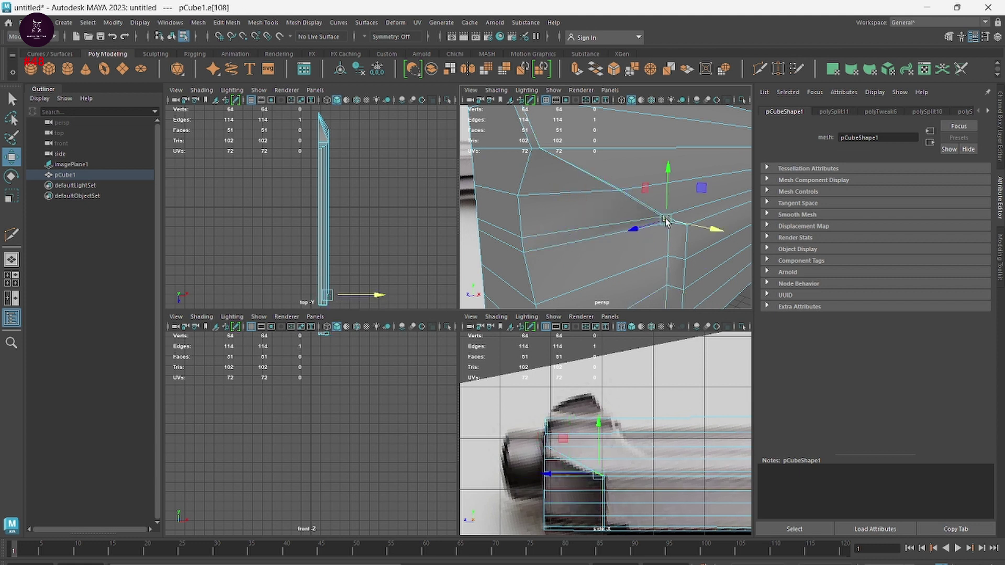
double_click(602, 192)
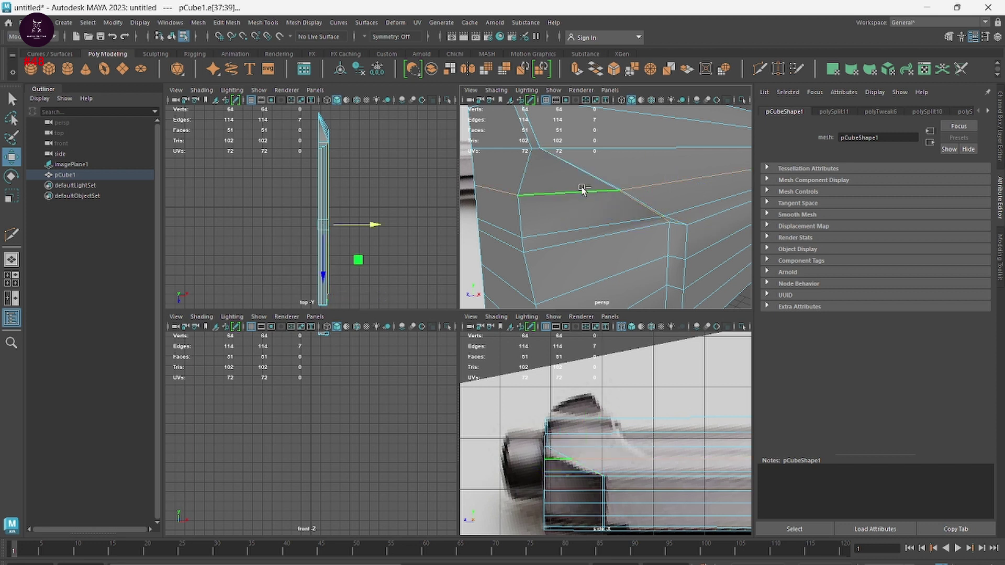
left_click(570, 166)
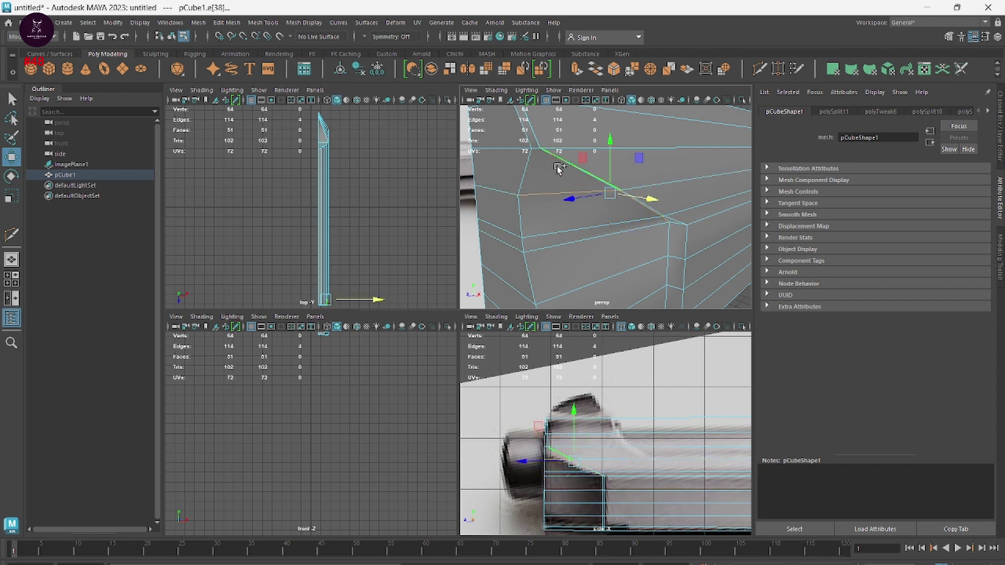
left_click(642, 203)
left_click_drag(643, 203, 633, 200)
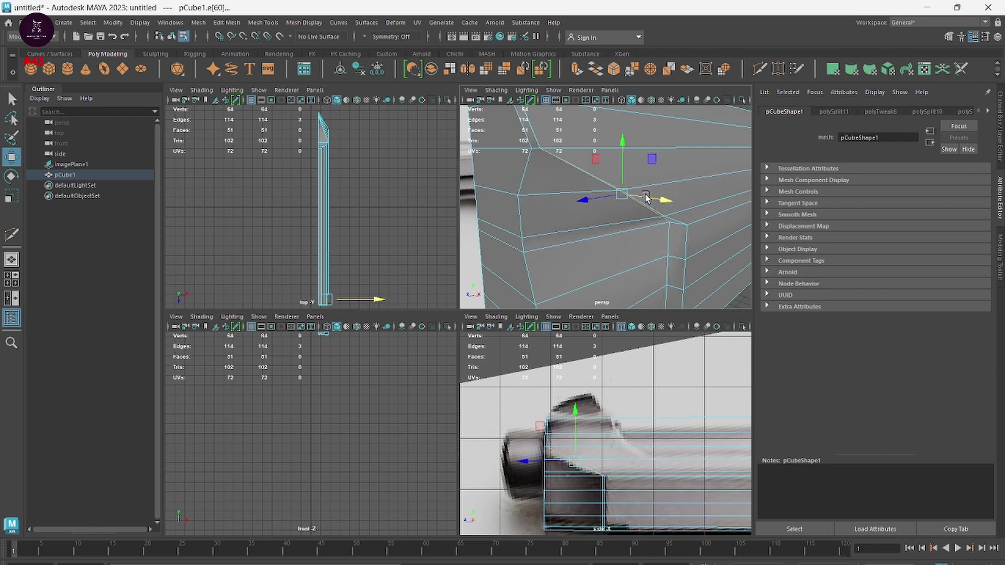
Step: Select the three diagonal corner edges of the upper front bevel
scroll(618, 202, "up", 2)
scroll(617, 201, "up", 1)
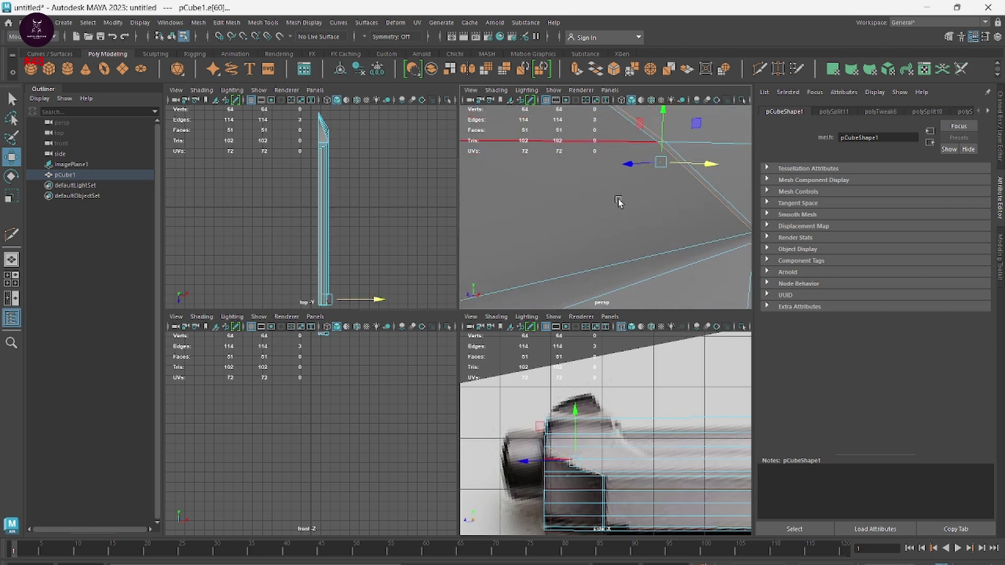
left_click(657, 179)
left_click(650, 165, "shift")
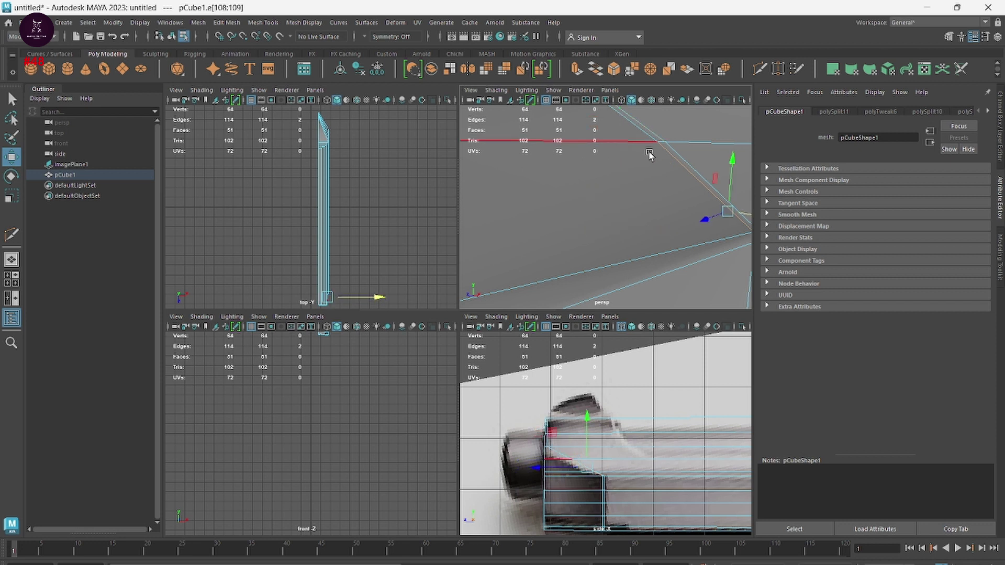
scroll(652, 157, "up", 1)
scroll(654, 160, "up", 1)
scroll(661, 162, "up", 1)
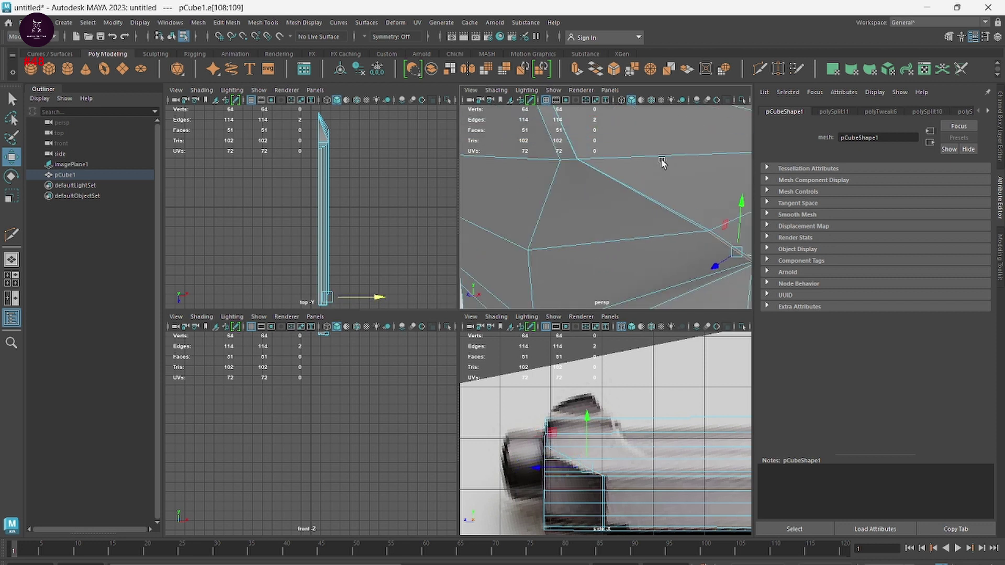
left_click(655, 207, "shift")
scroll(702, 253, "up", 1)
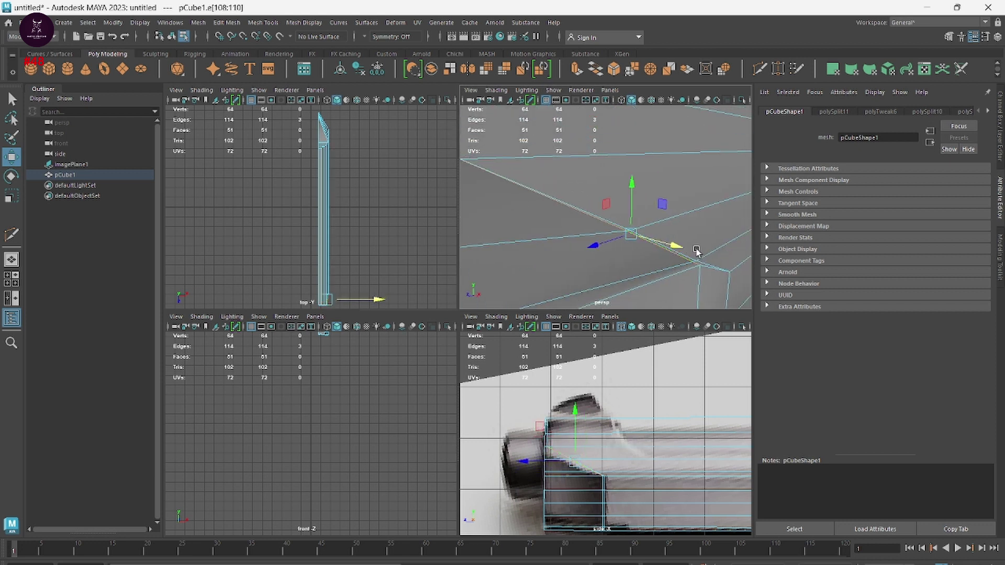
Step: Return the slide mesh to Object Mode
right_click_drag(684, 252, 669, 243, "shift")
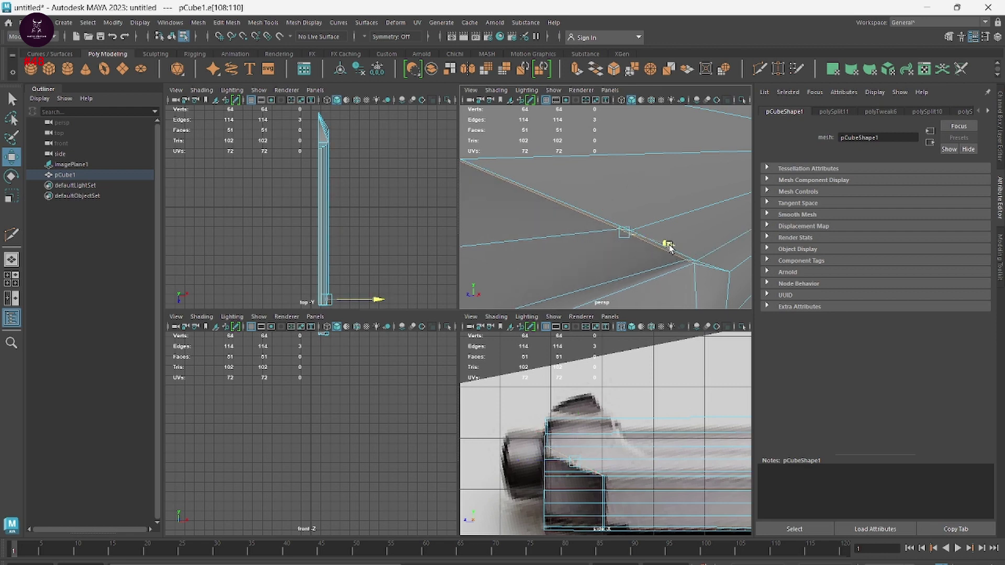
scroll(669, 243, "up", 1)
key("w")
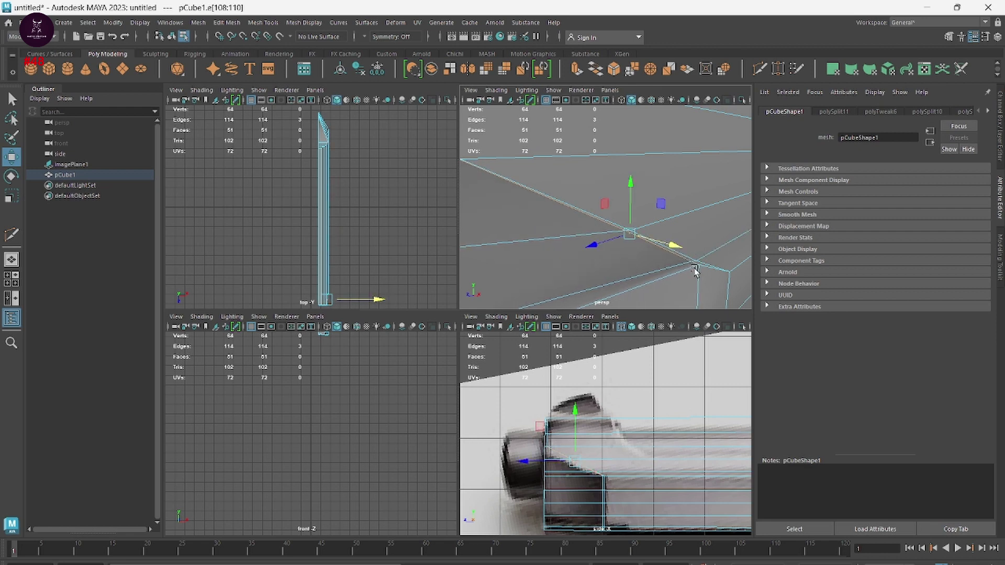
scroll(673, 251, "down", 5)
right_click_drag(675, 251, 724, 249)
Step: Deselect the slide, view the whole pistol, then reselect pCube1
left_click(724, 248)
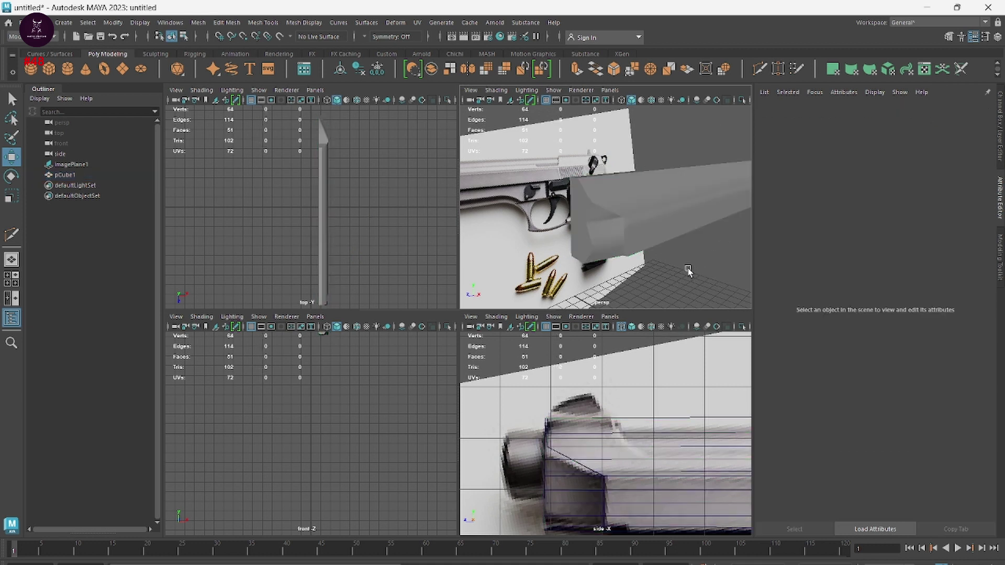
scroll(724, 249, "down", 2)
mouse_move(725, 249)
left_mouse_down("alt")
mouse_move(598, 247)
mouse_move(631, 235)
left_mouse_up("alt")
scroll(691, 251, "up", 2)
scroll(691, 251, "down", 2)
scroll(631, 235, "up", 2)
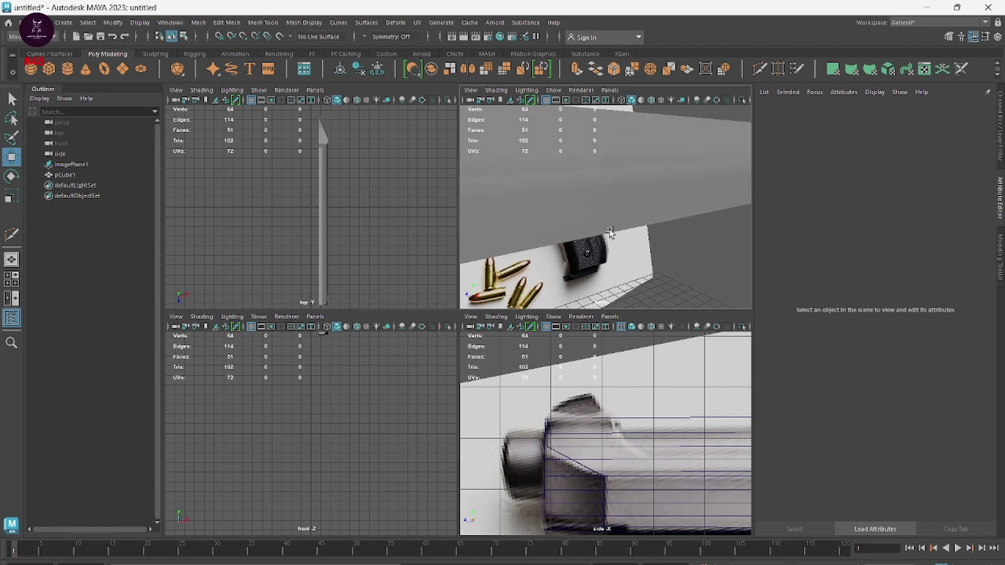
scroll(630, 235, "up", 2)
left_click(665, 250)
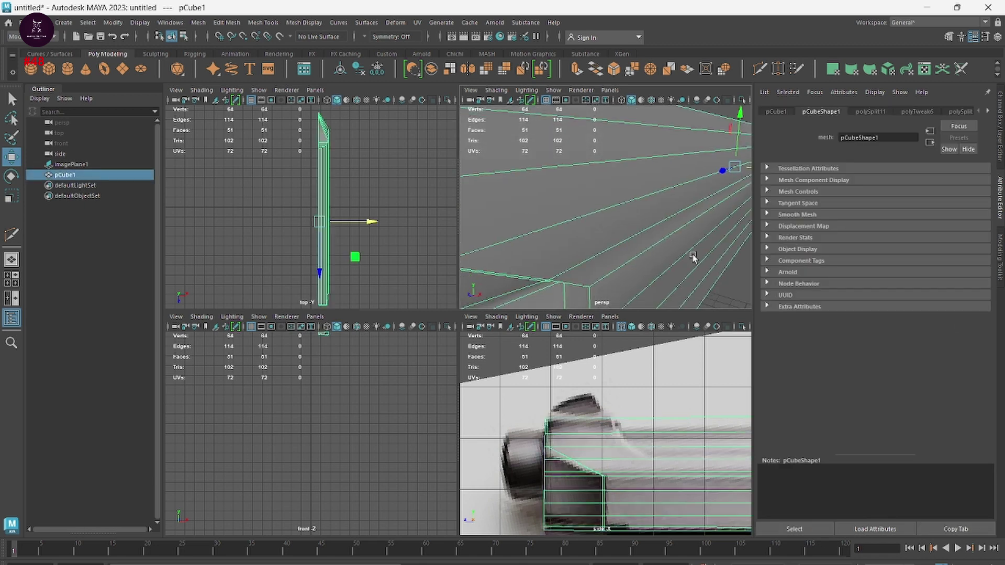
Step: In Edge mode, pick the single long edge along the slide and apply Bevel Edge
scroll(693, 250, "down", 3)
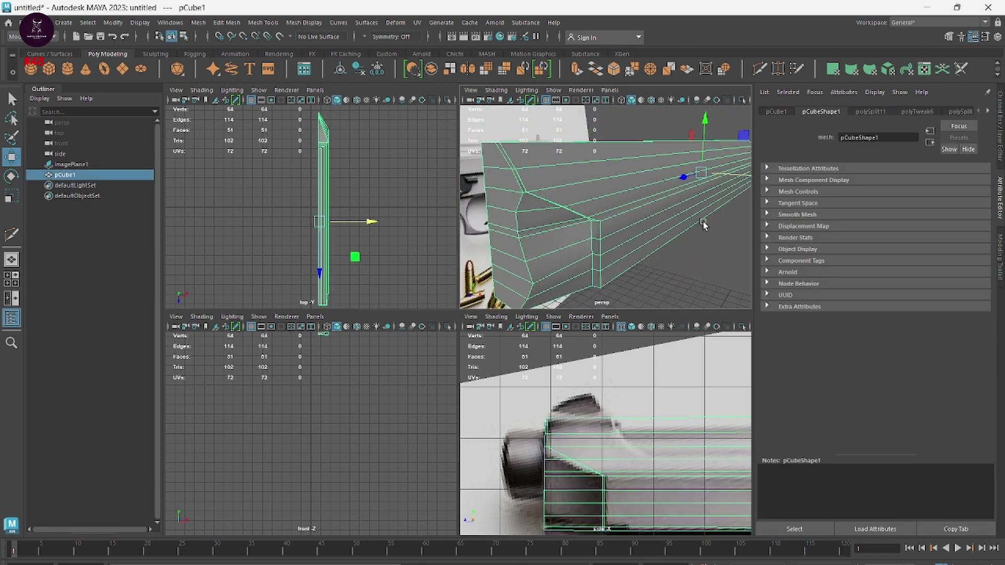
right_click(658, 204)
left_click(657, 173)
double_click(654, 198)
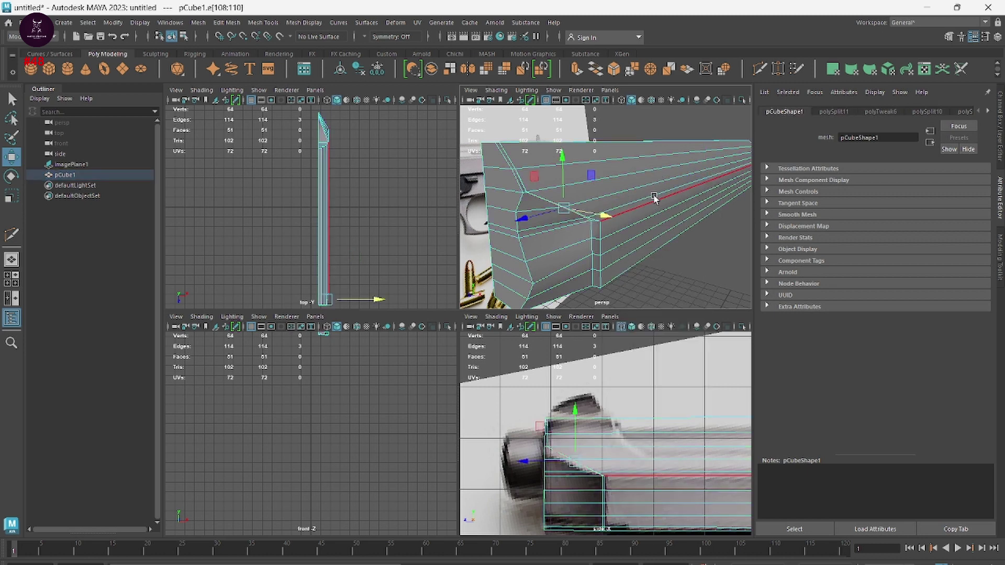
double_click(637, 209)
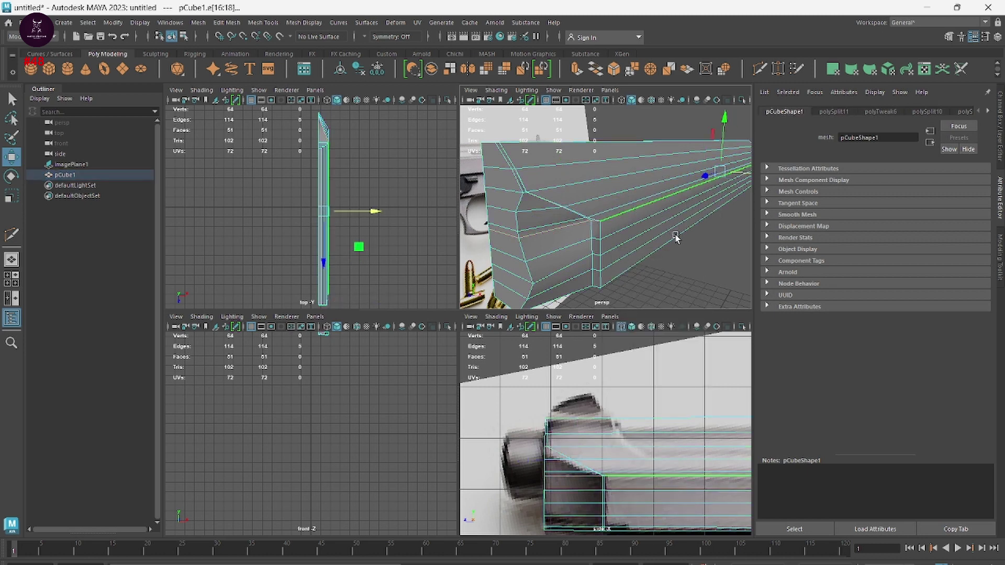
left_click(637, 215)
left_click_drag(635, 211, 602, 214, "alt")
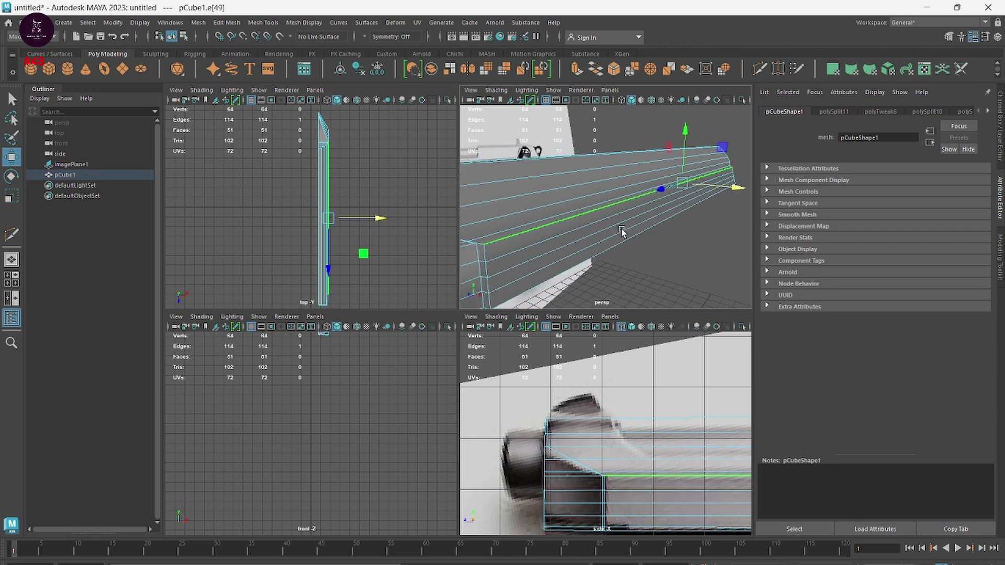
right_click_drag(601, 212, 620, 216, "shift")
left_click(620, 215)
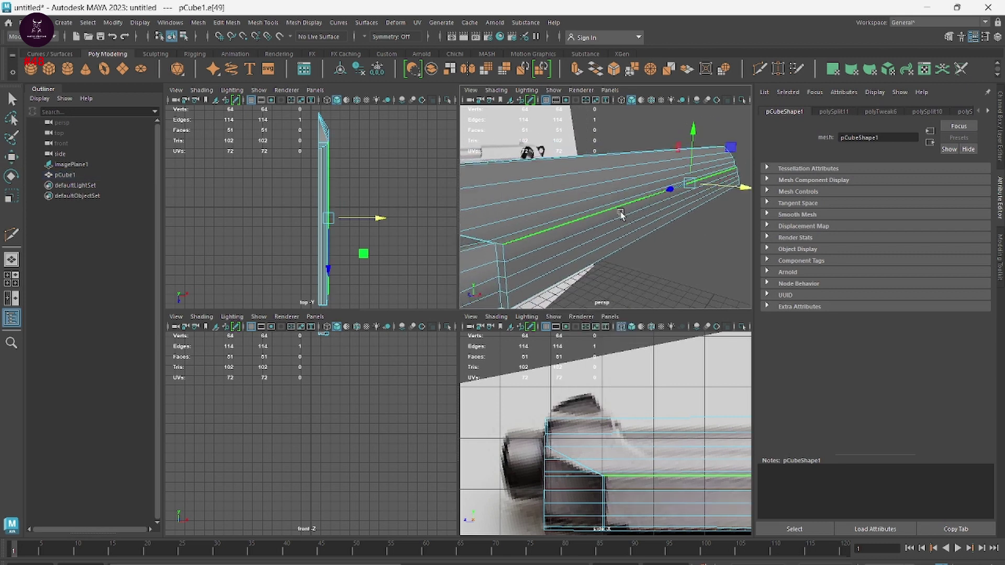
Step: Set polyBevel1 Segments to 2, then deselect and orbit to inspect the rounded edge
mouse_move(693, 229)
left_mouse_down()
mouse_move(702, 228)
mouse_move(691, 220)
left_mouse_up()
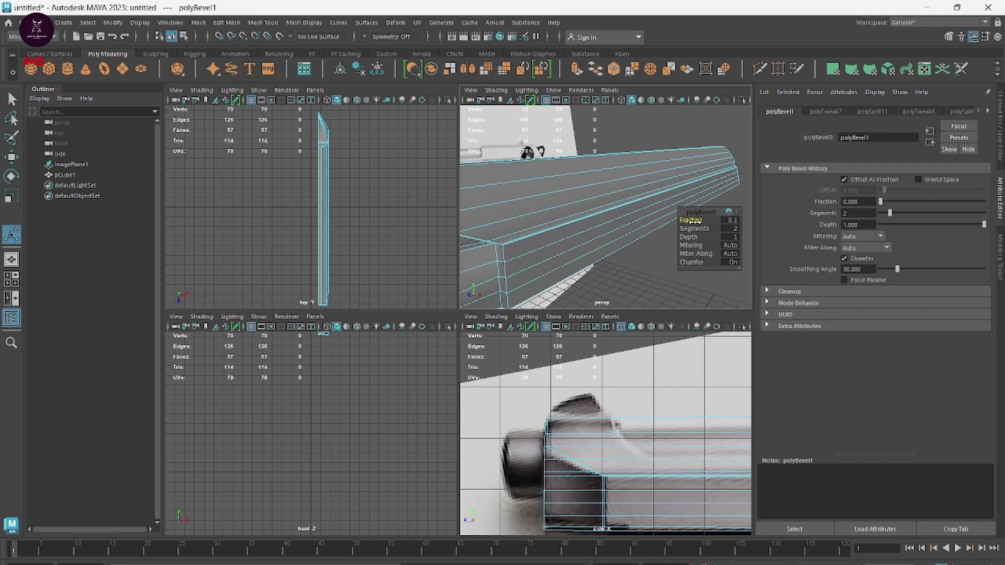
right_click_drag(658, 262, 686, 244)
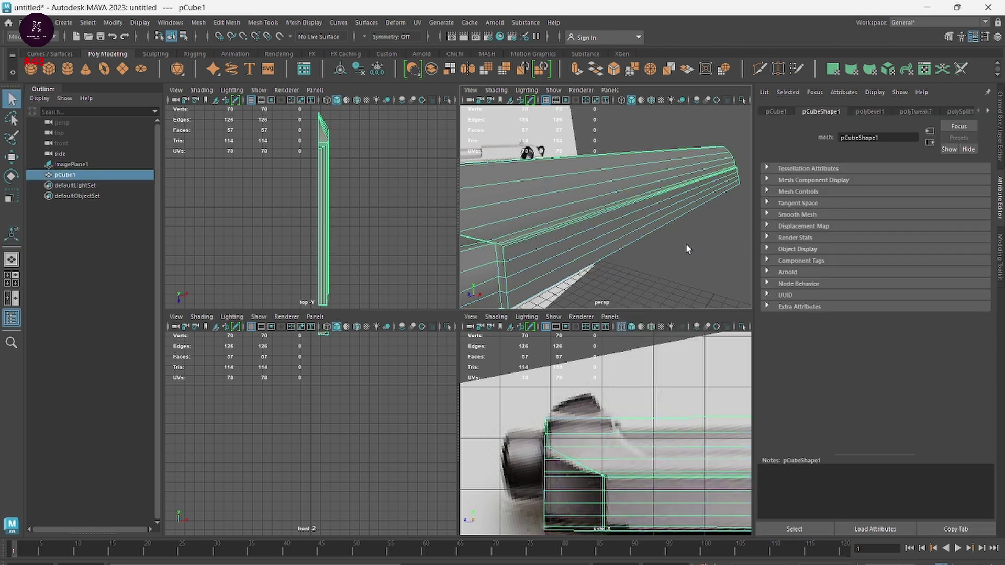
left_click(686, 246)
mouse_move(719, 262)
left_mouse_down("alt")
mouse_move(732, 260)
mouse_move(697, 272)
mouse_move(658, 199)
left_mouse_up("alt")
left_click_drag(615, 154, 628, 191, "alt")
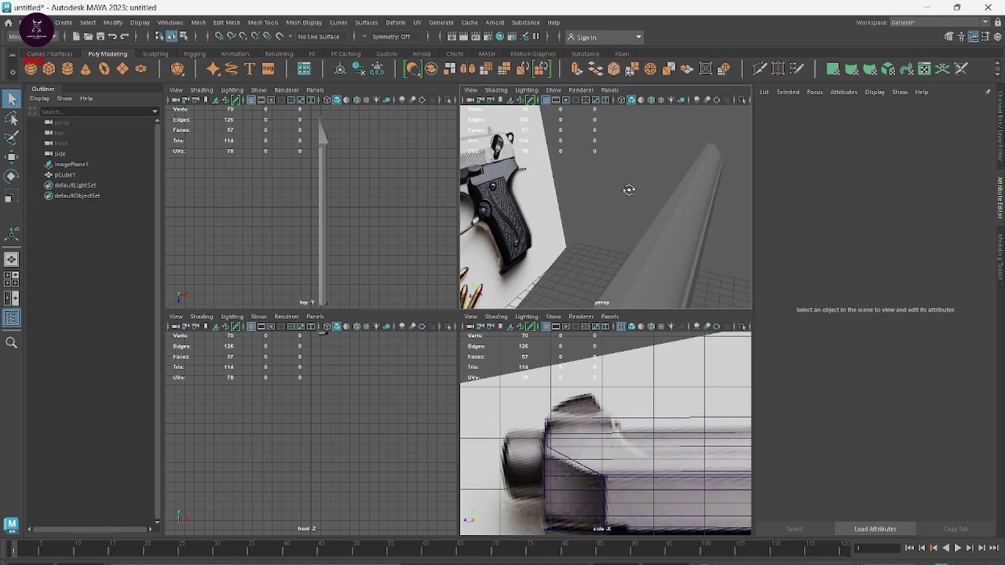
left_click(669, 232)
right_click(667, 222)
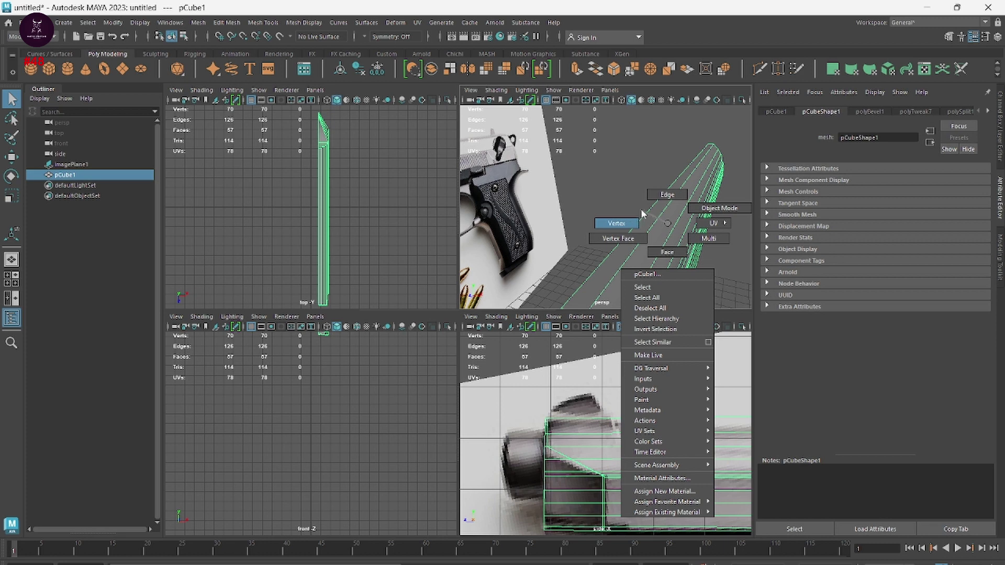
left_click(666, 195)
left_click(661, 213)
right_click(662, 214, "shift")
left_click(696, 211)
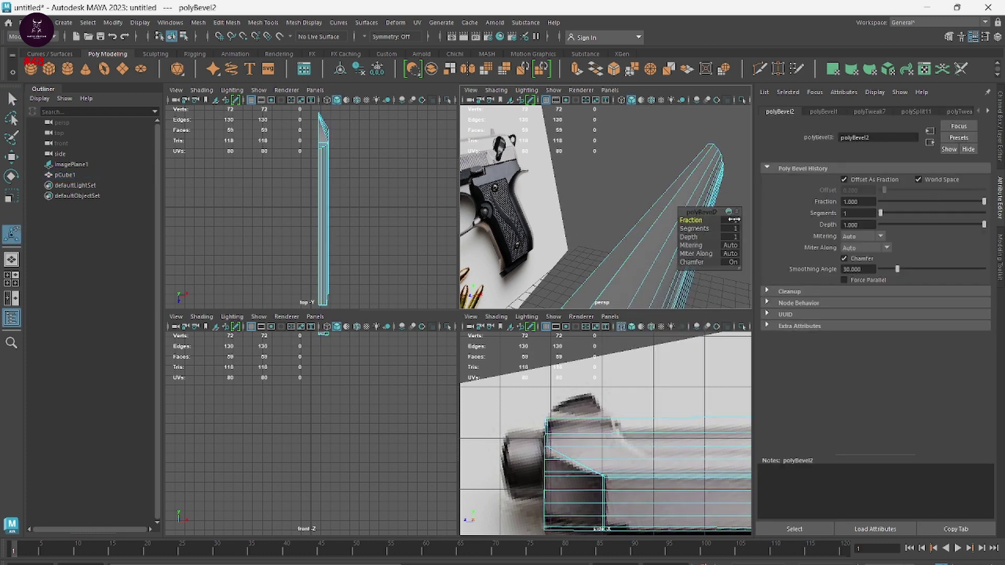
scroll(701, 209, "up", 2)
scroll(680, 181, "up", 3)
scroll(681, 181, "up", 2)
scroll(659, 210, "up", 2)
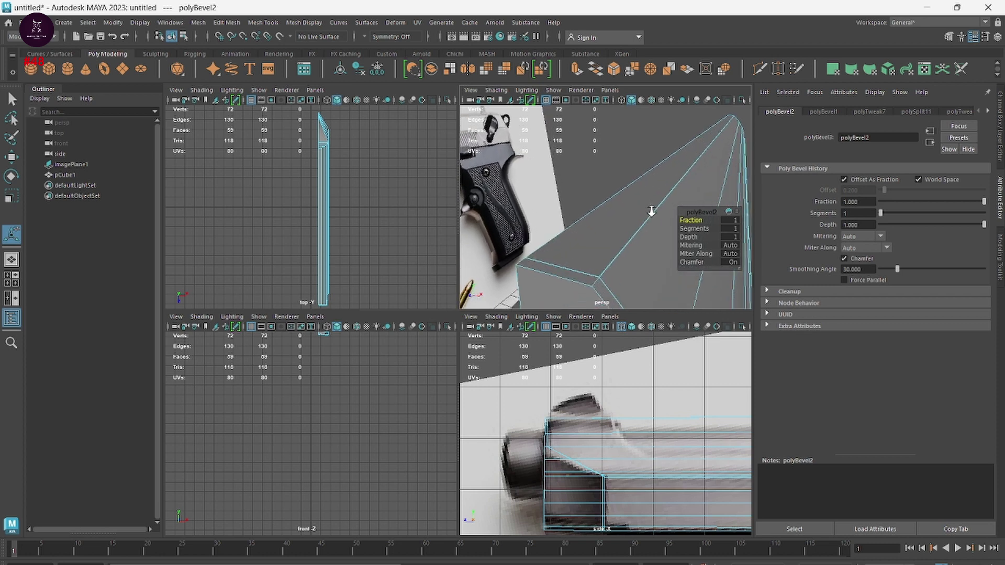
scroll(652, 211, "up", 2)
key("ctrl+z")
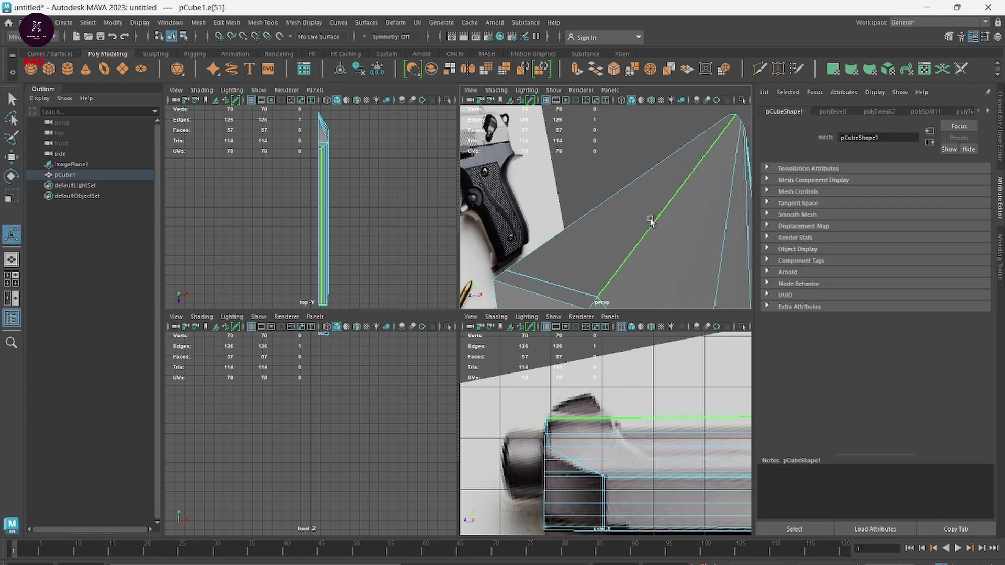
mouse_move(637, 195)
left_mouse_down("alt")
mouse_move(617, 186)
mouse_move(631, 180)
mouse_move(644, 194)
mouse_move(624, 184)
left_mouse_up("alt")
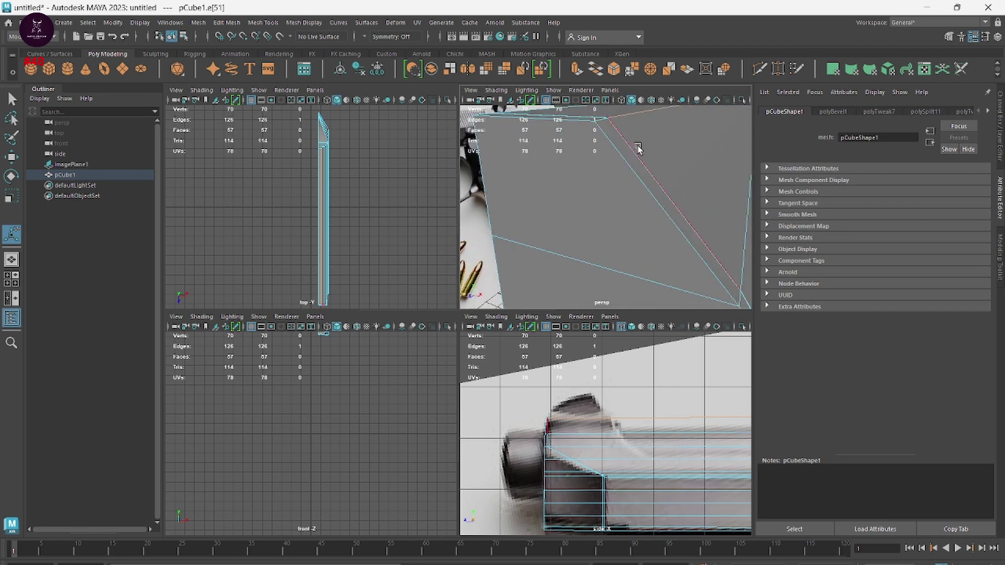
mouse_move(638, 149)
left_mouse_down("alt")
mouse_move(644, 171)
mouse_move(607, 193)
mouse_move(605, 213)
mouse_move(590, 195)
left_mouse_up("alt")
left_click(606, 195)
left_click(618, 206)
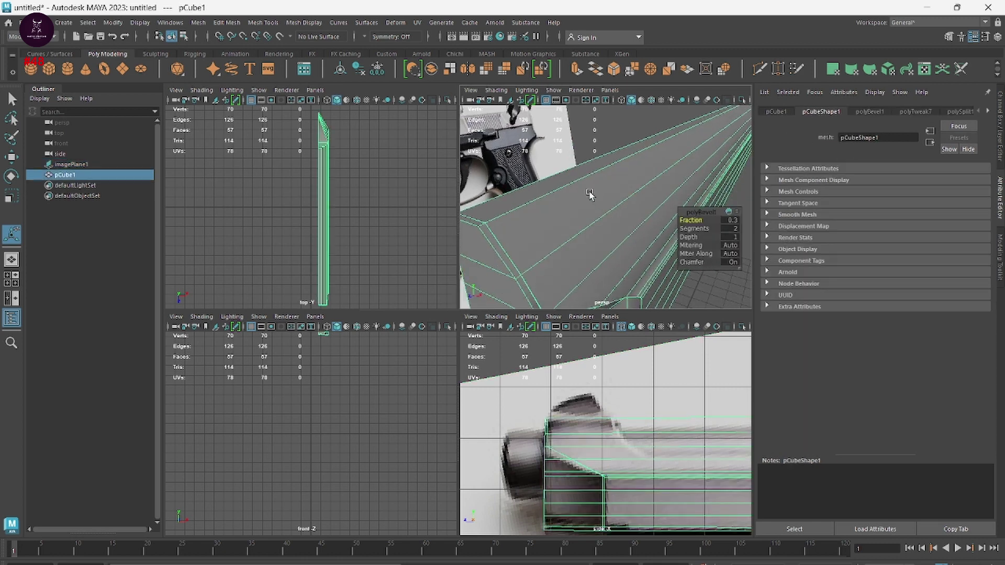
right_click(581, 190)
left_click(580, 158)
left_click(523, 203)
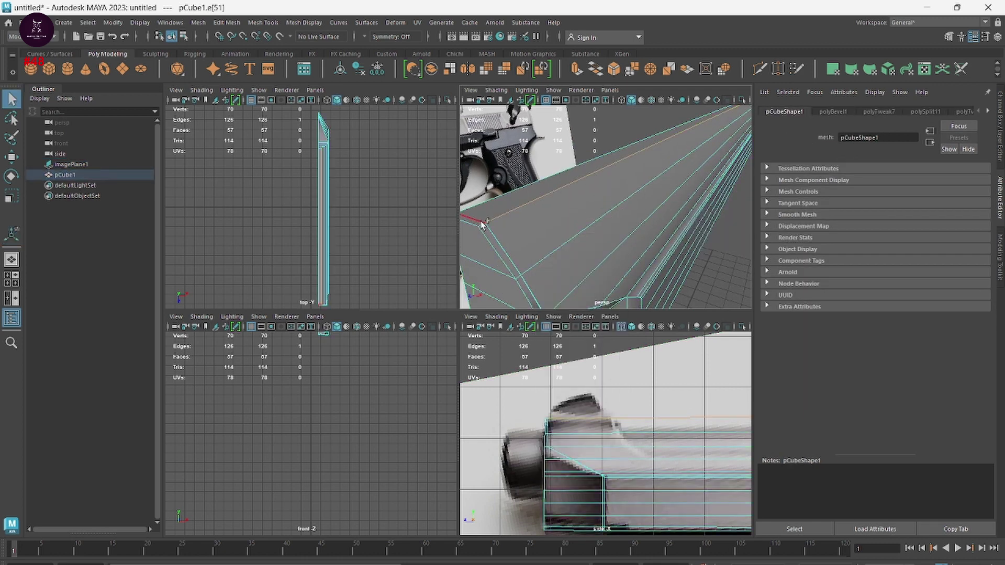
right_click_drag(482, 229, 521, 219, "shift")
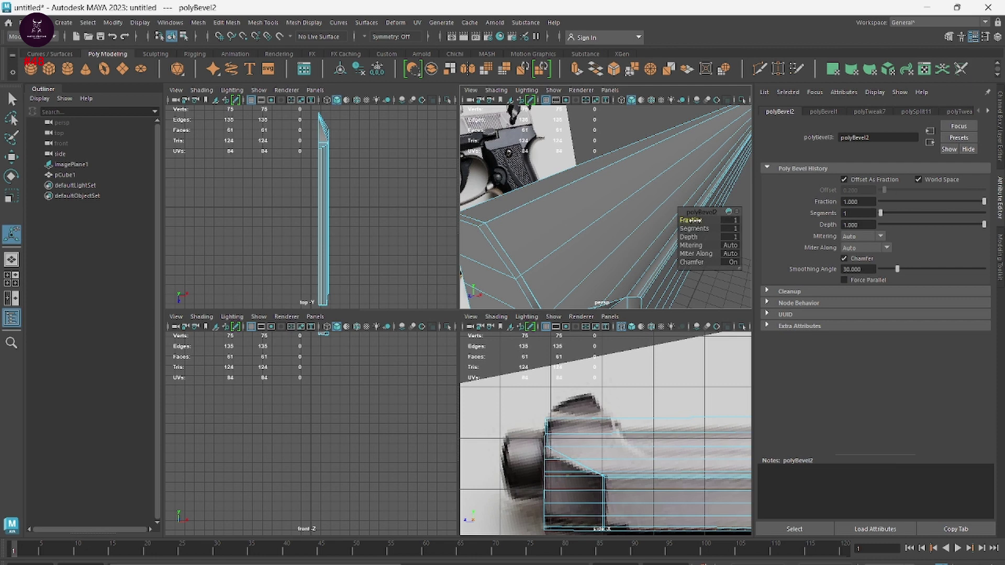
left_click_drag(691, 220, 712, 220)
left_click_drag(578, 227, 669, 255, "alt")
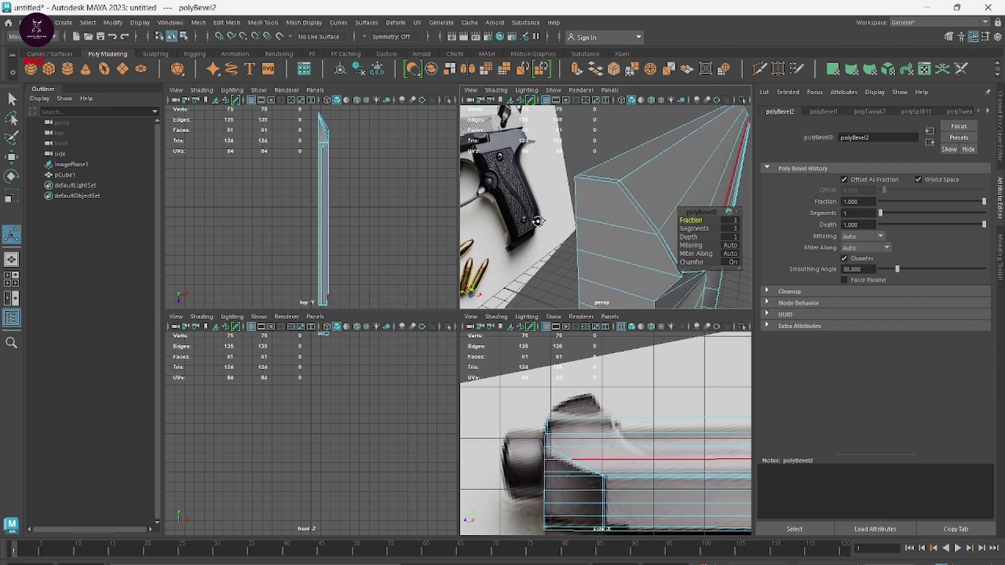
key("ctrl+z")
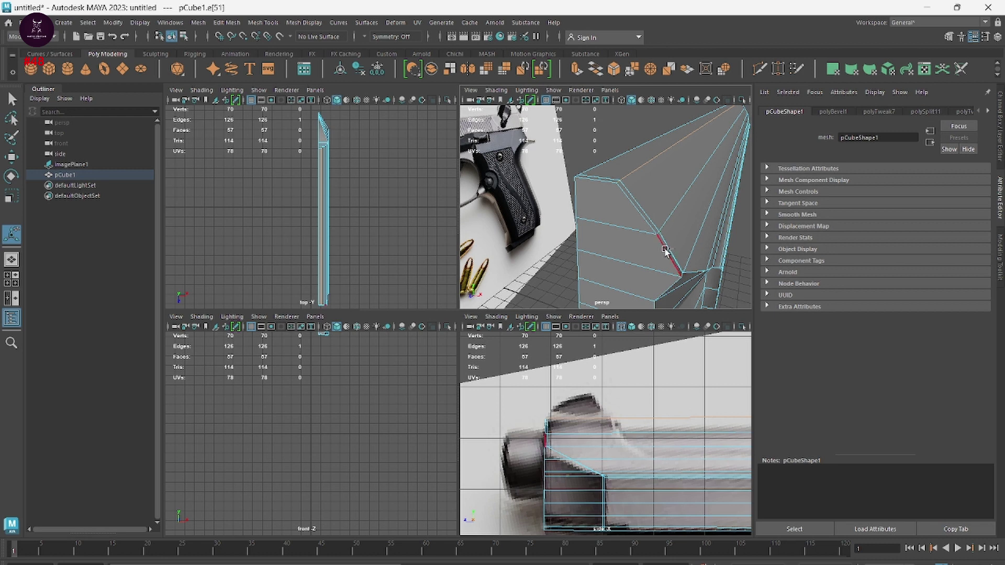
left_click(586, 204)
left_click_drag(633, 196, 620, 206, "alt")
left_click(592, 240)
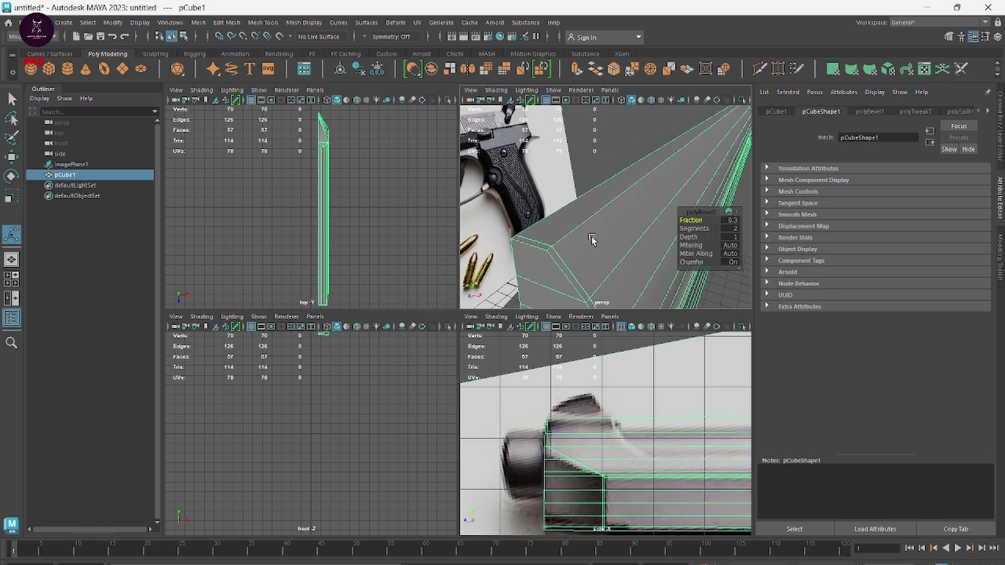
mouse_move(592, 240)
left_mouse_down("alt")
mouse_move(610, 227)
mouse_move(599, 234)
left_mouse_up("alt")
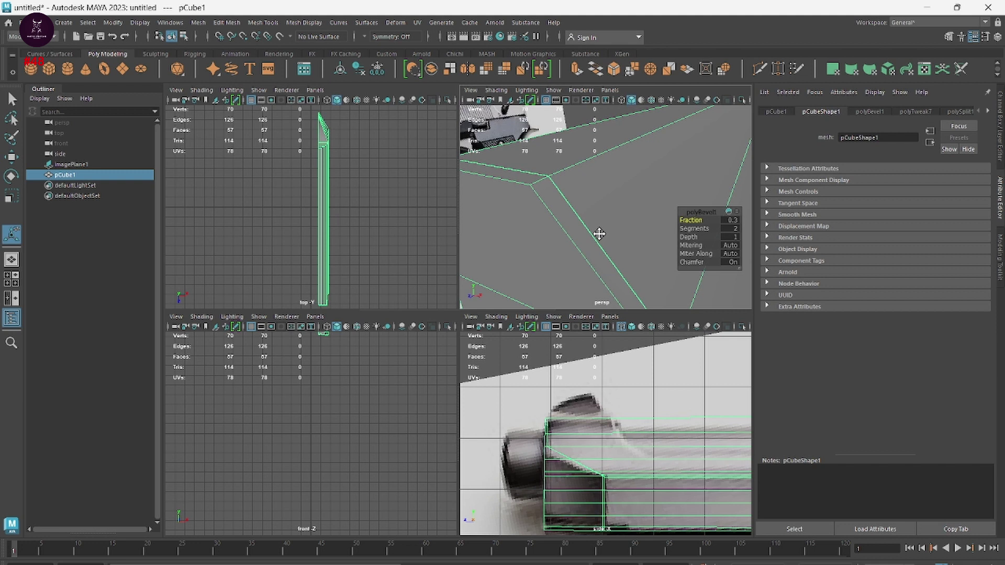
right_click_drag(537, 184, 549, 157)
left_click(539, 183)
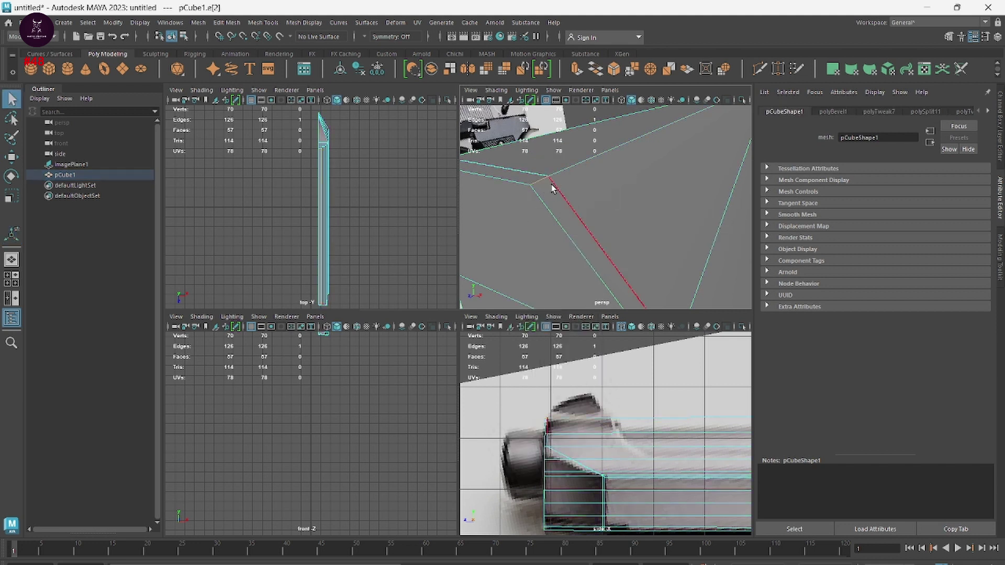
key("w")
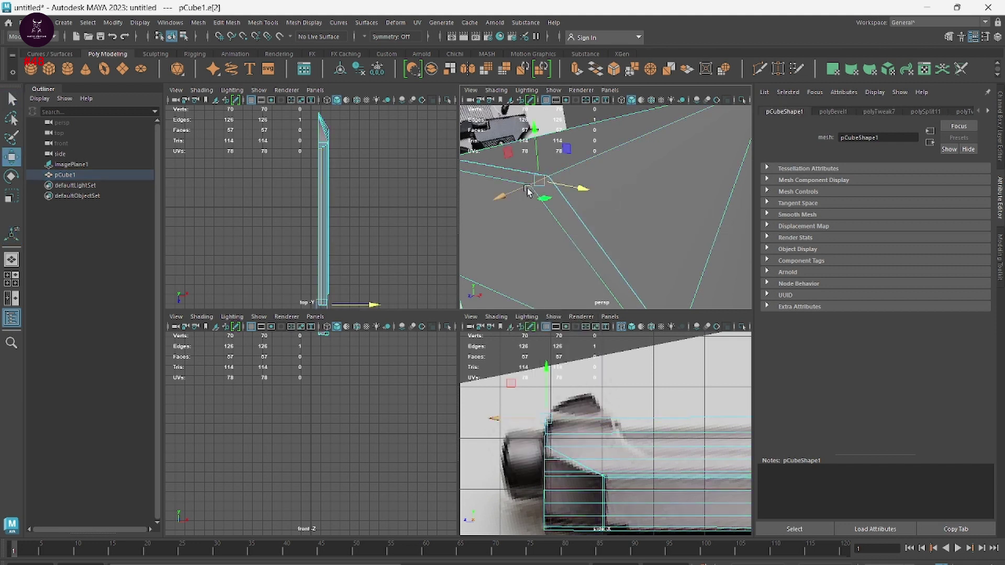
mouse_move(527, 192)
left_mouse_down("alt")
mouse_move(500, 207)
mouse_move(509, 213)
left_mouse_up("alt")
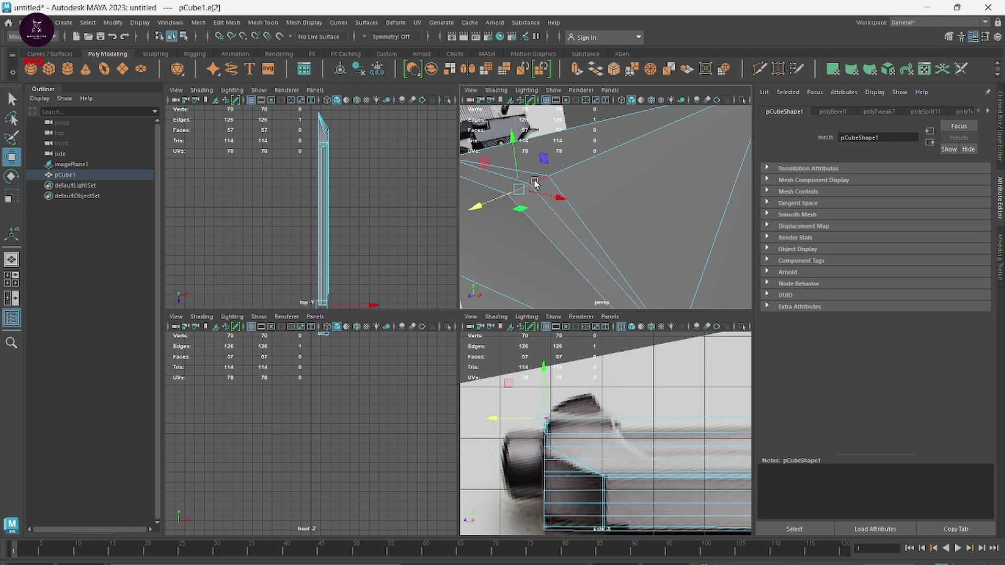
left_click(501, 196)
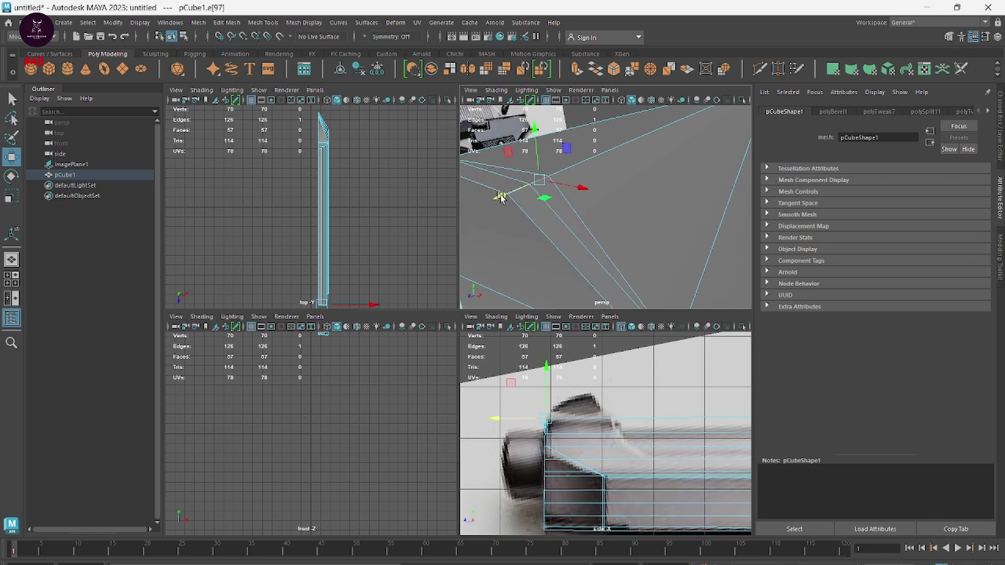
scroll(515, 199, "up", 3)
left_click(514, 203)
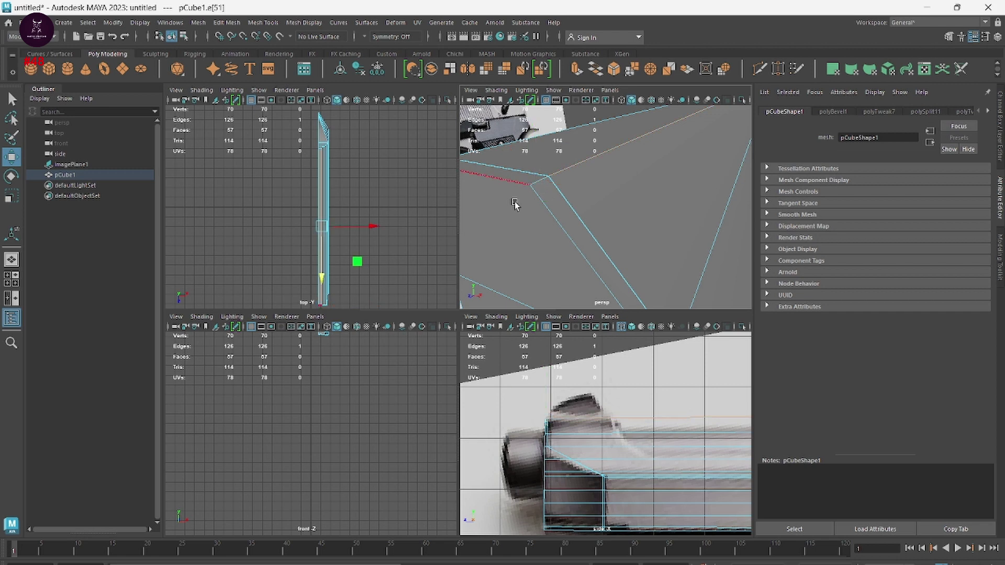
scroll(567, 193, "down", 3)
scroll(567, 193, "down", 5)
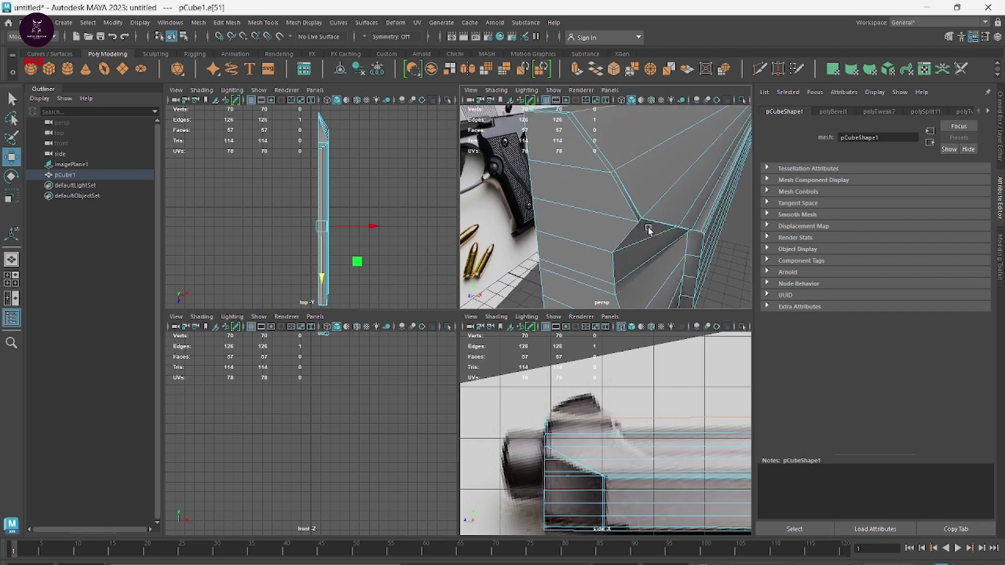
left_click_drag(648, 231, 654, 242, "alt")
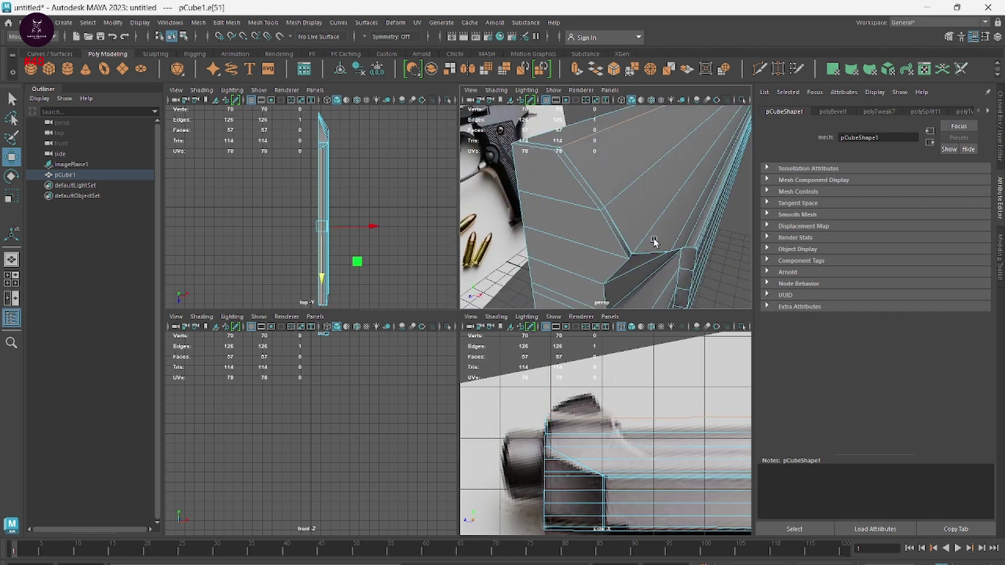
scroll(665, 239, "down", 4)
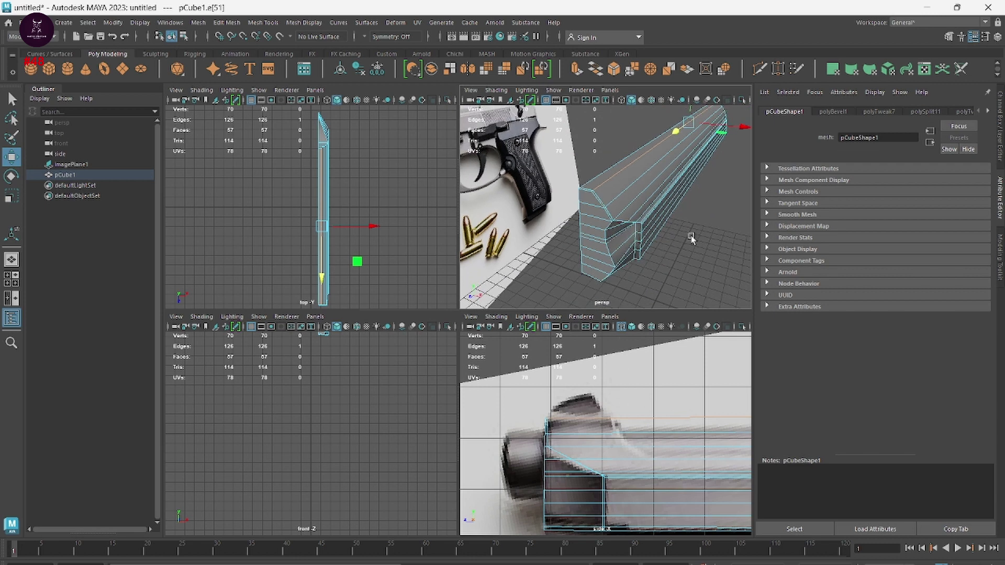
mouse_move(620, 264)
left_mouse_down("alt")
mouse_move(655, 256)
mouse_move(630, 248)
left_mouse_up("alt")
right_click(689, 213)
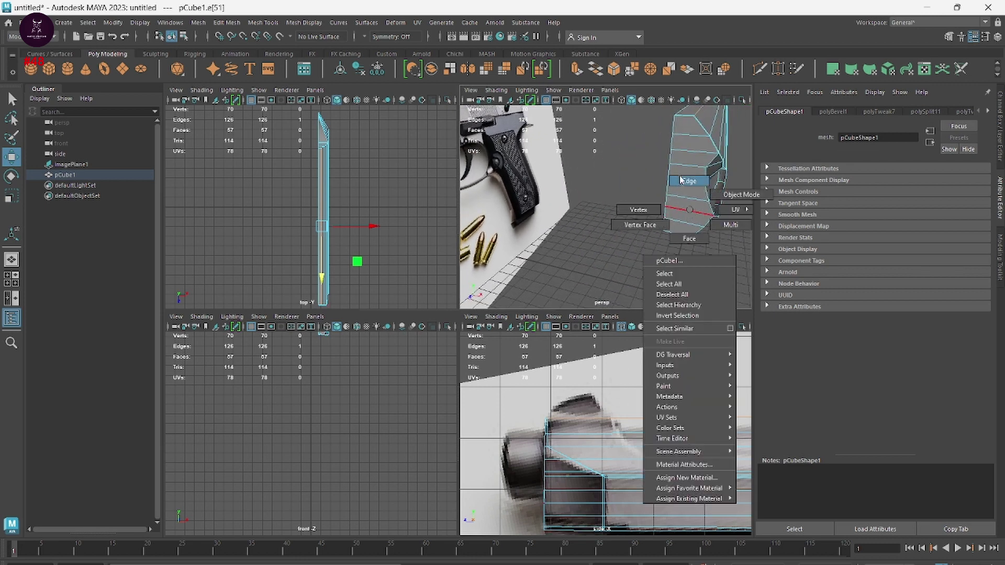
right_click_drag(698, 206, 698, 234)
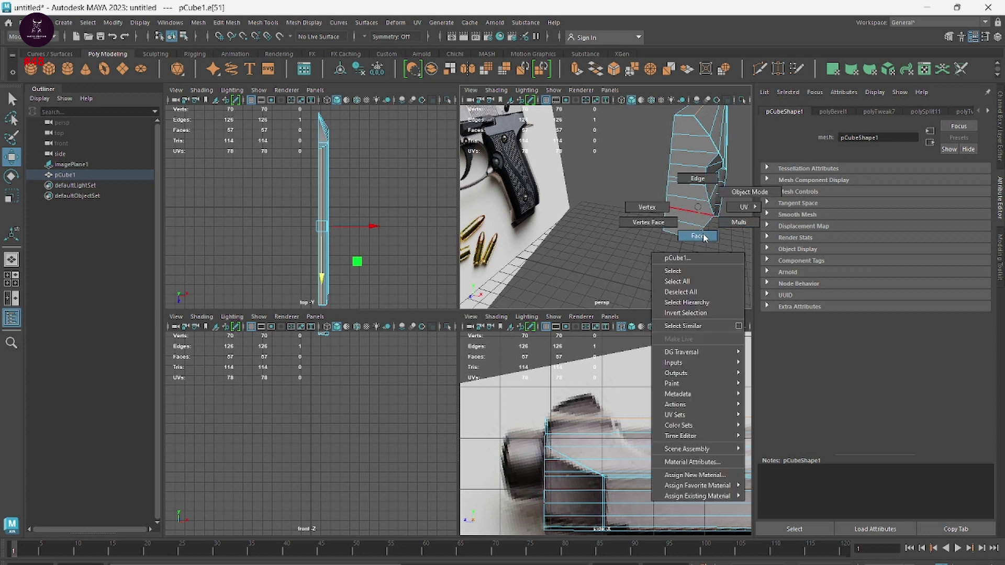
left_click(695, 216)
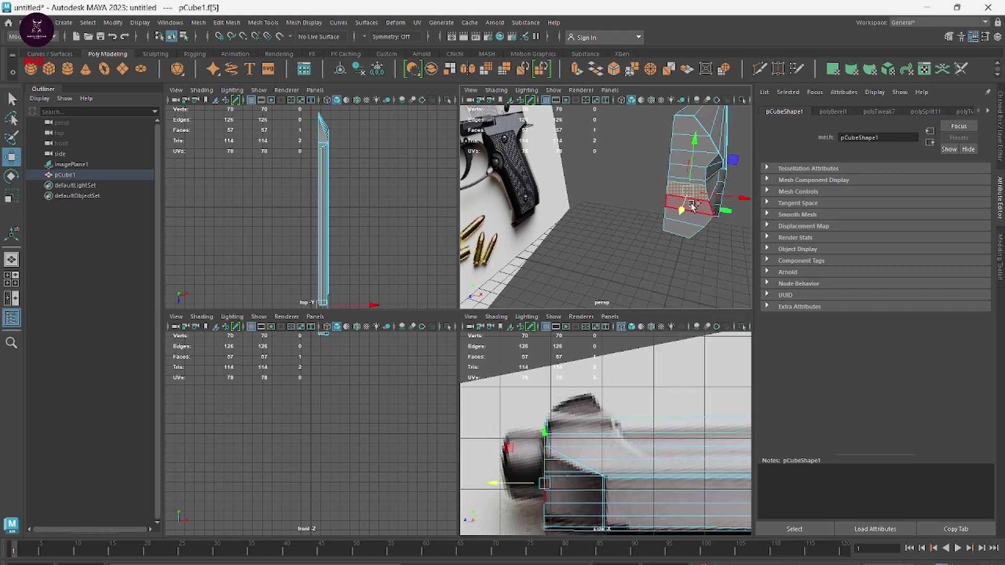
left_click(690, 223, "shift")
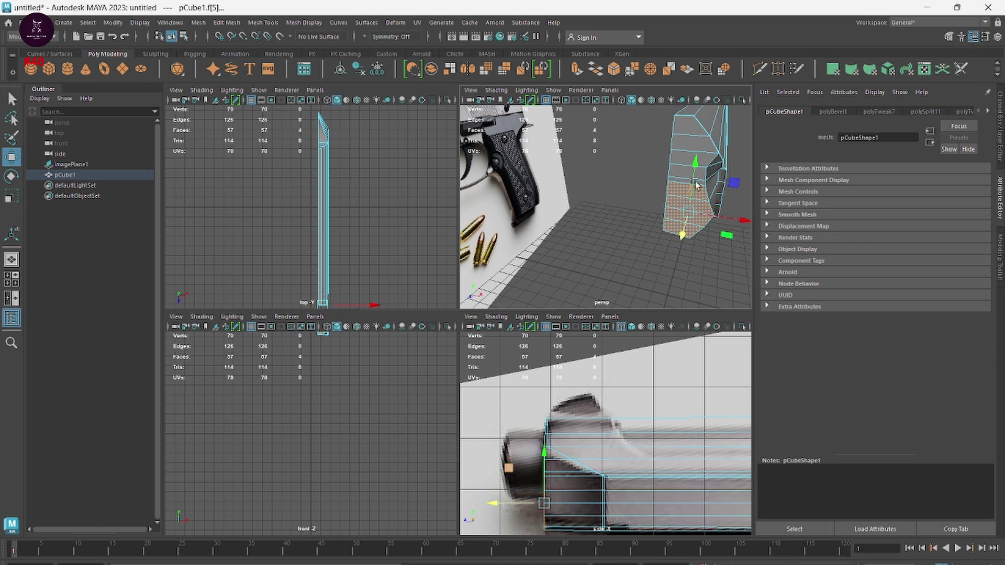
left_click(727, 71)
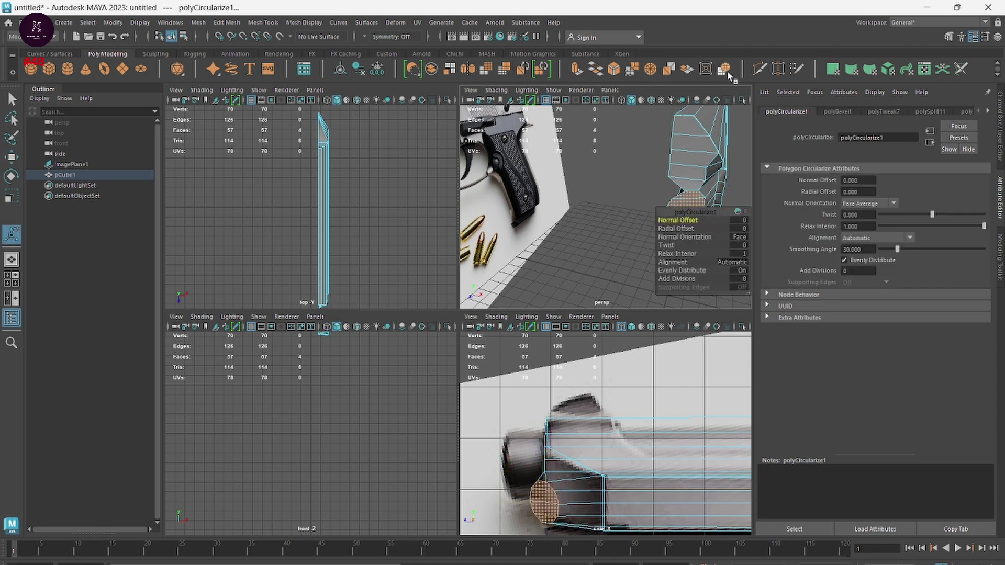
mouse_move(695, 215)
left_mouse_down()
mouse_move(700, 226)
mouse_move(520, 222)
left_mouse_up()
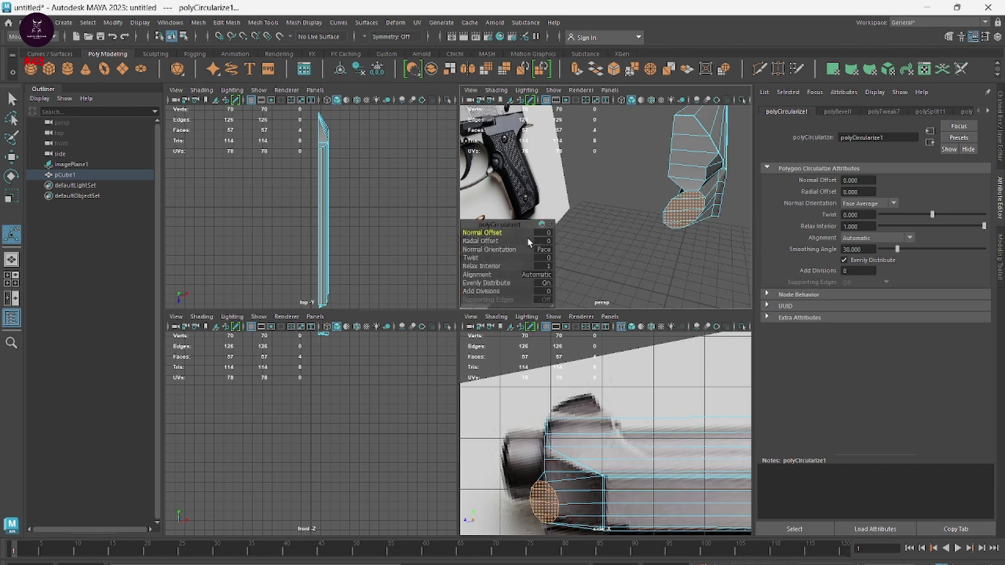
left_click(707, 227)
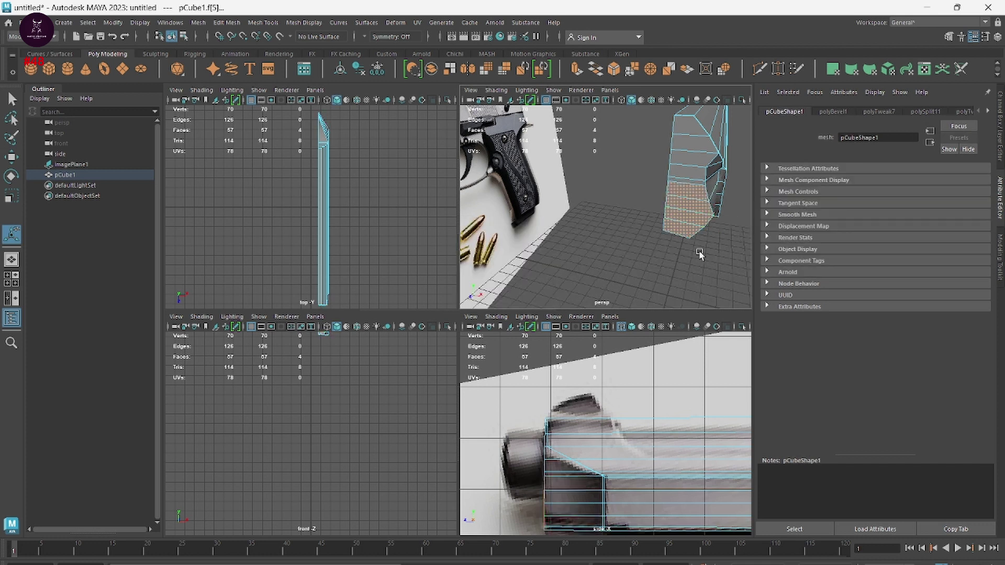
left_click_drag(700, 254, 684, 252, "alt")
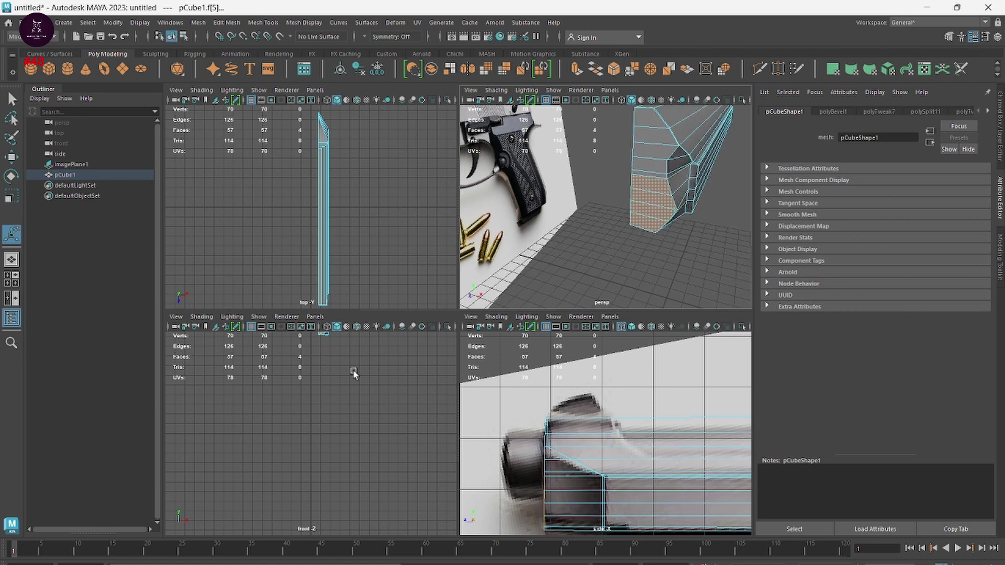
Step: Maximize and zoom the front view, then lower the profile's bottom-left vertex slightly
key("space")
middle_click_drag(545, 224, 537, 336, "alt")
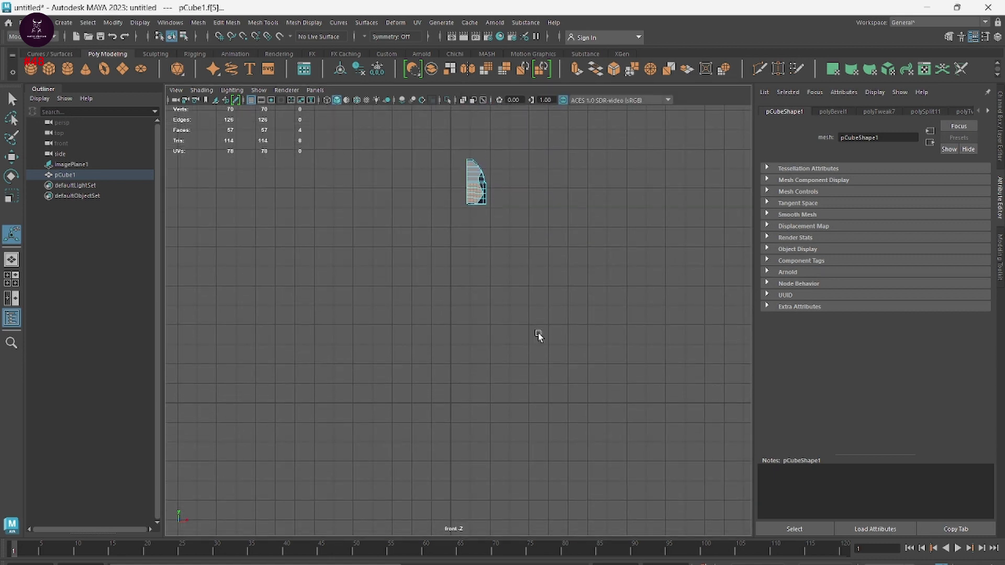
middle_click_drag(569, 215, 573, 447, "alt")
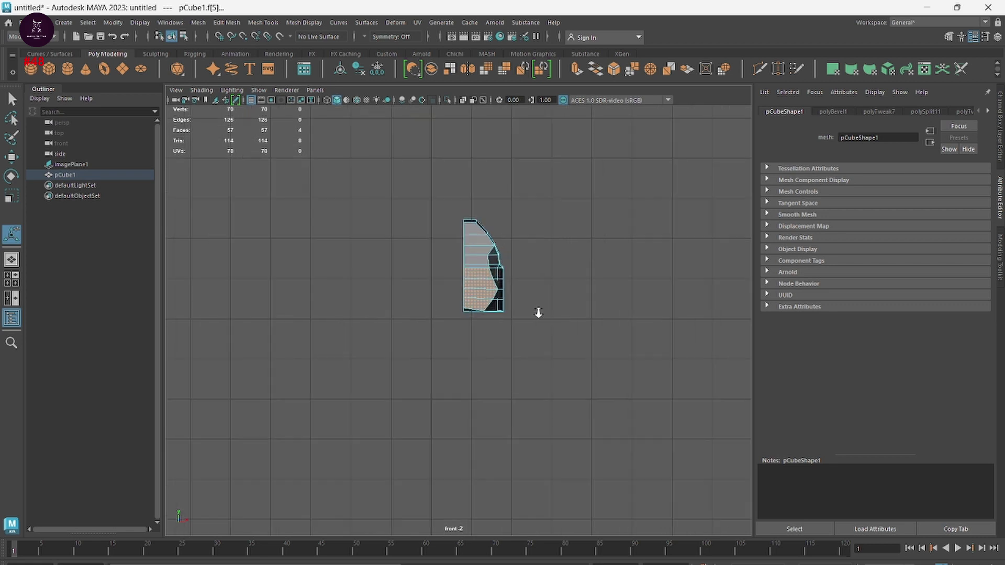
right_click_drag(538, 309, 738, 321, "alt")
right_click_drag(534, 214, 479, 212)
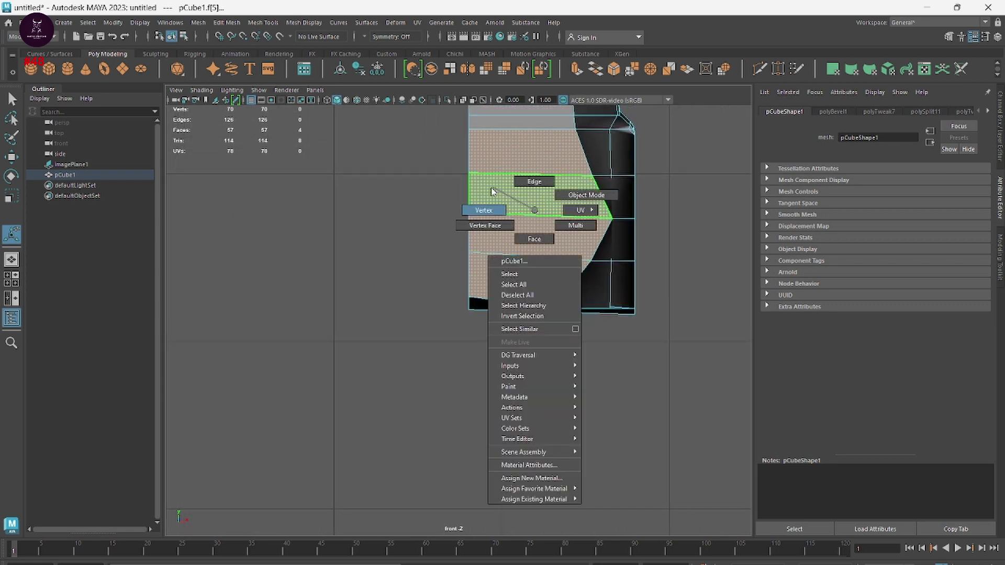
left_click(554, 307)
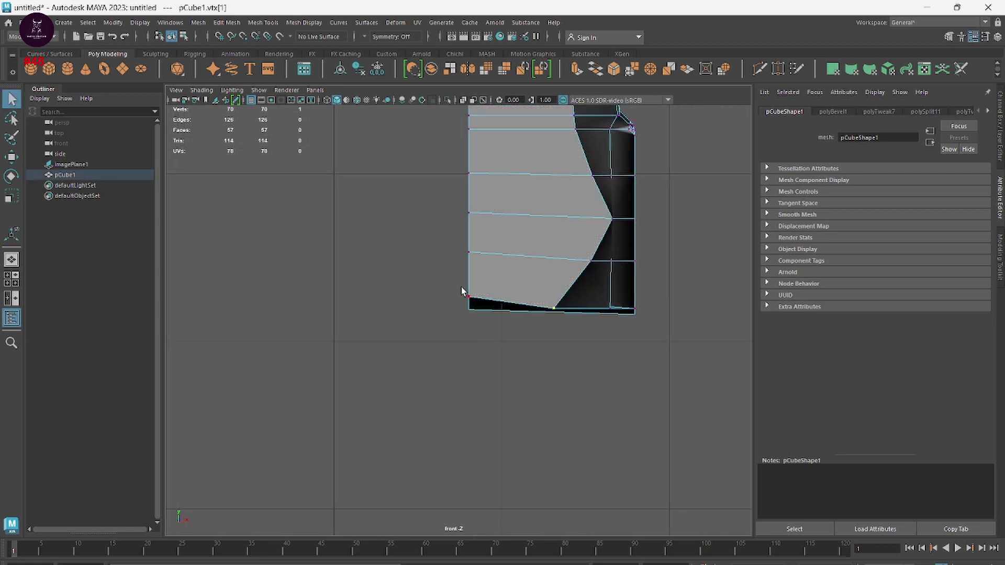
key("w")
left_click_drag(467, 276, 469, 275)
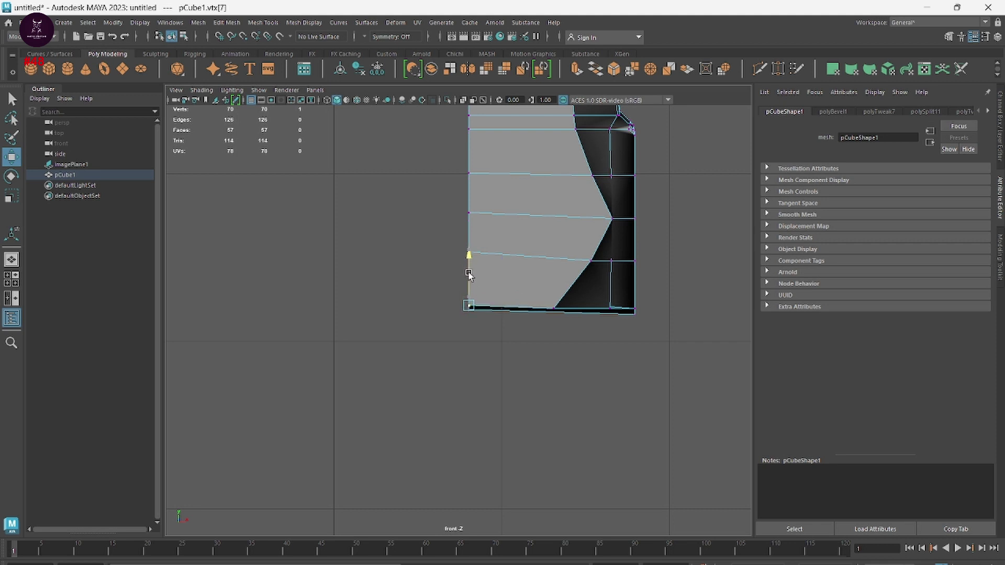
Step: Nudge the side recess vertices along the outline and lower two left-edge vertices
left_click(590, 259)
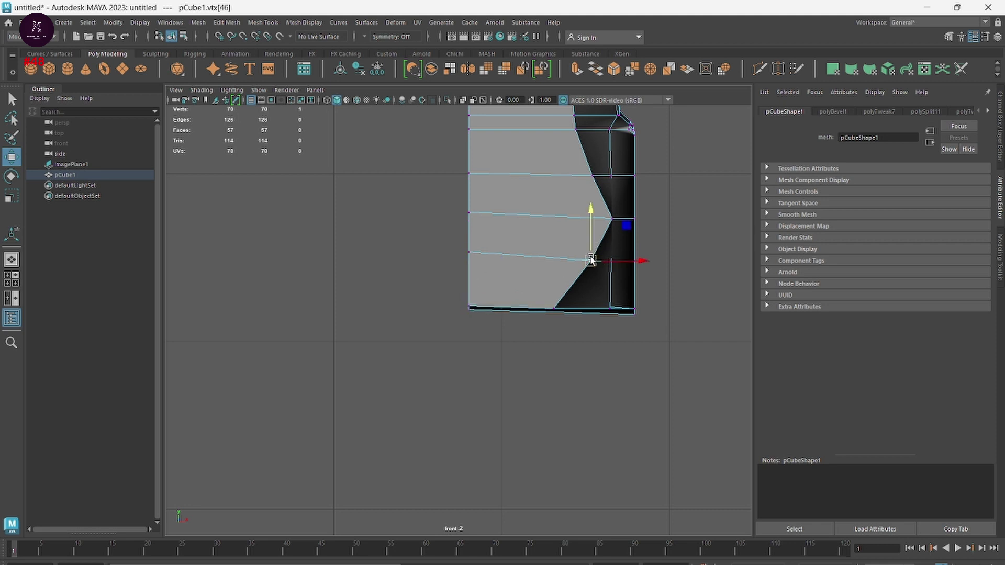
left_click(610, 220)
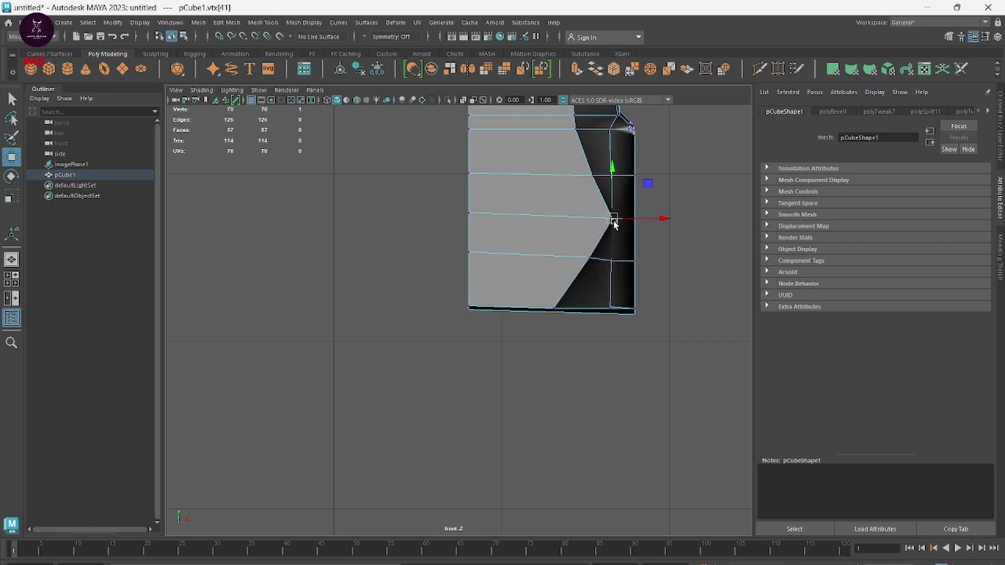
left_click(590, 259)
left_click_drag(592, 261, 589, 268)
left_click(591, 176)
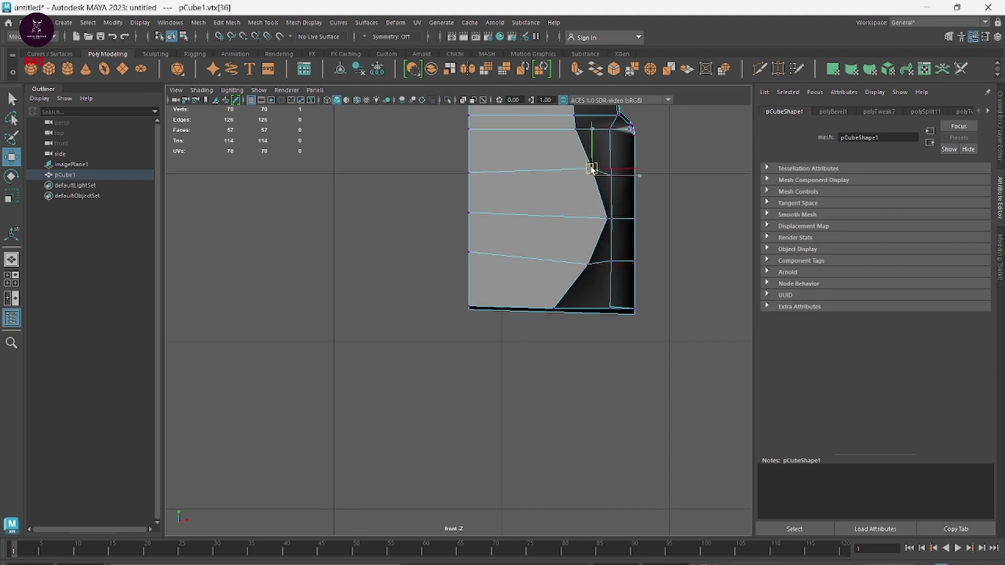
left_click_drag(588, 175, 585, 171)
left_click(468, 253)
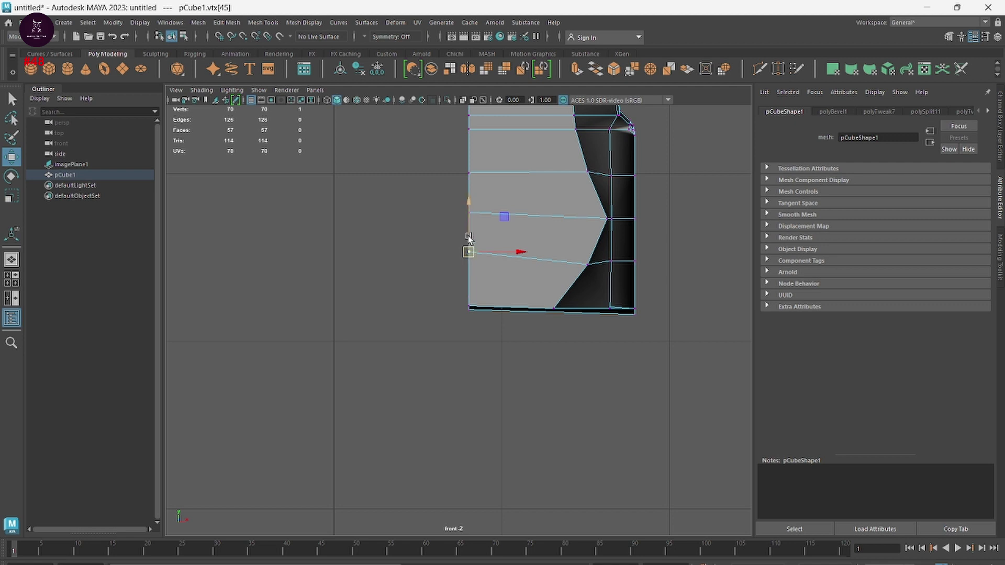
left_click_drag(468, 238, 468, 248)
left_click(468, 213)
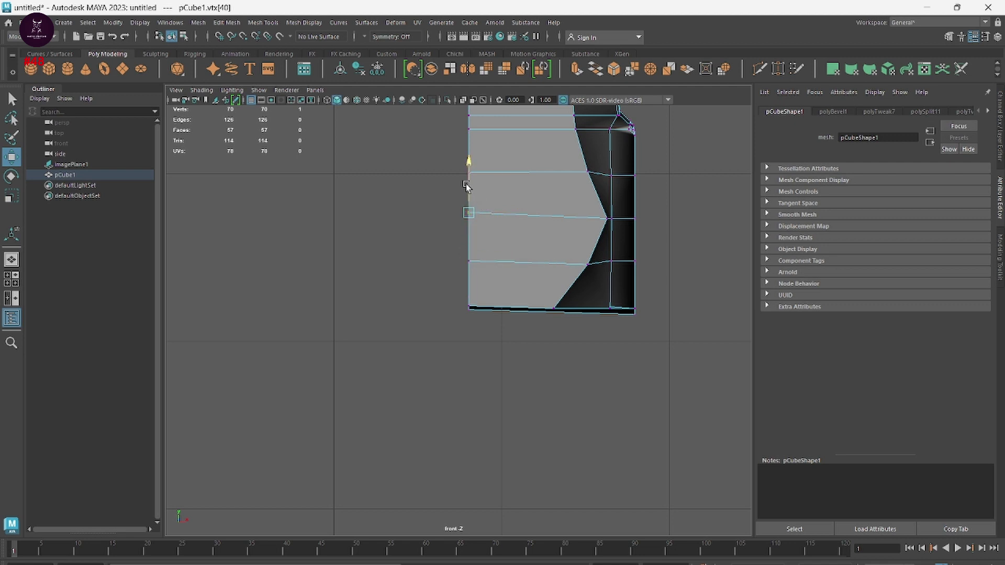
left_click_drag(467, 184, 467, 189)
Step: Level the notch by shifting the recess and notch-corner vertices left
middle_click_drag(540, 182, 538, 308, "alt")
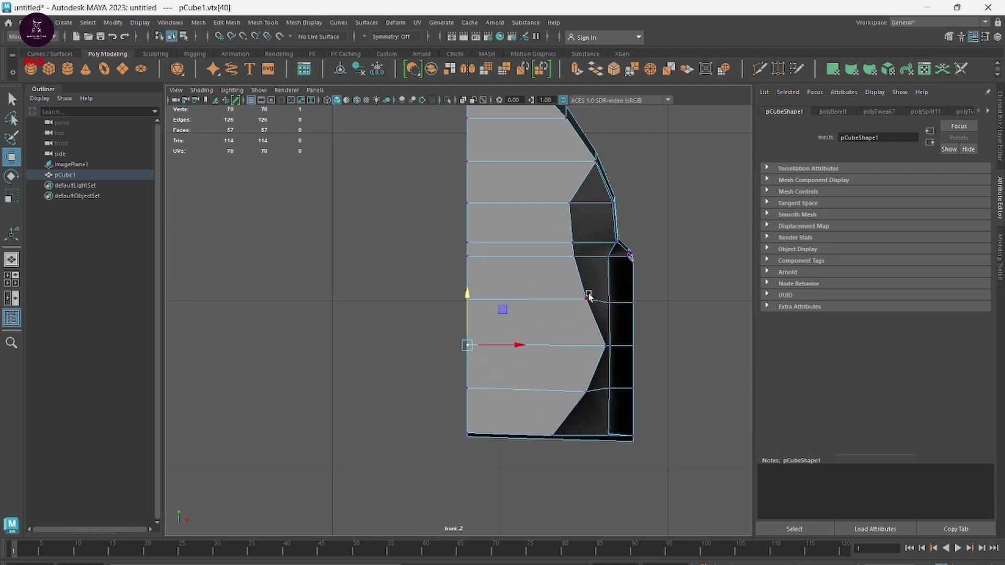
left_click(587, 296)
left_click_drag(602, 298, 594, 298)
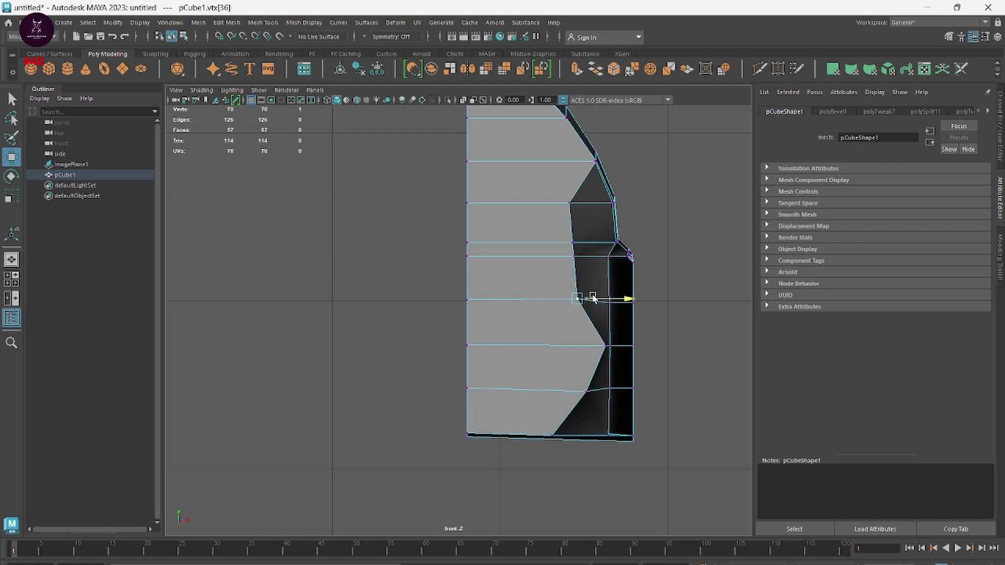
left_click(569, 253)
left_click(572, 242, "shift")
middle_click_drag(586, 238, 596, 238)
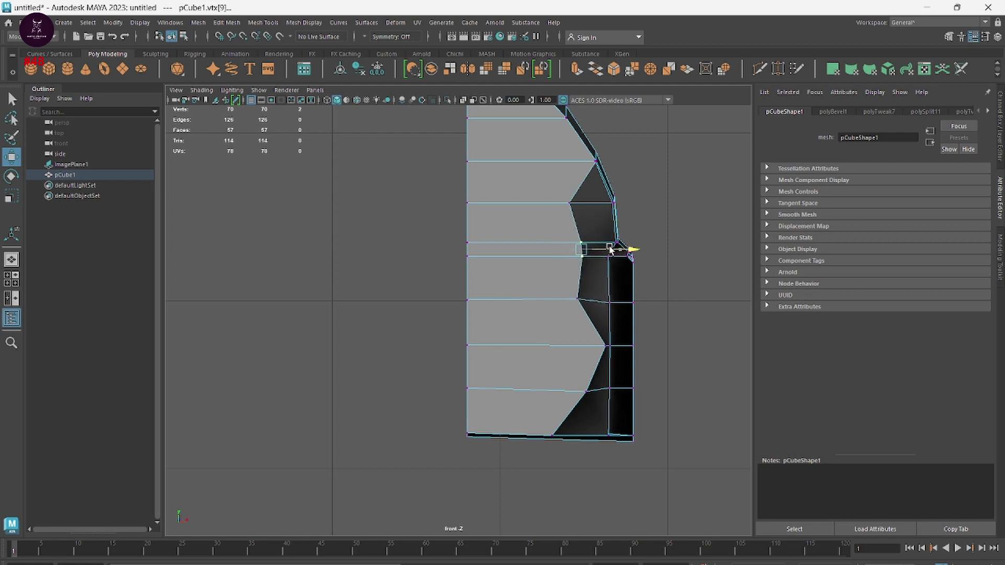
mouse_move(616, 251)
left_mouse_down()
mouse_move(560, 251)
mouse_move(608, 246)
left_mouse_up()
Step: Move the sloped upper edge vertices right to straighten the slope line
left_click(578, 205)
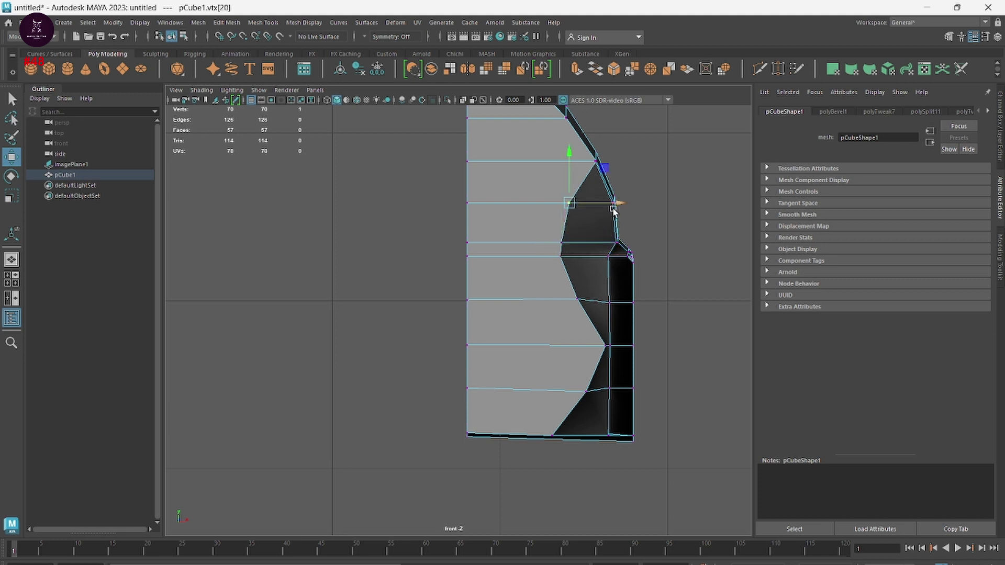
left_click_drag(635, 202, 647, 166)
middle_click_drag(648, 166, 641, 274, "alt")
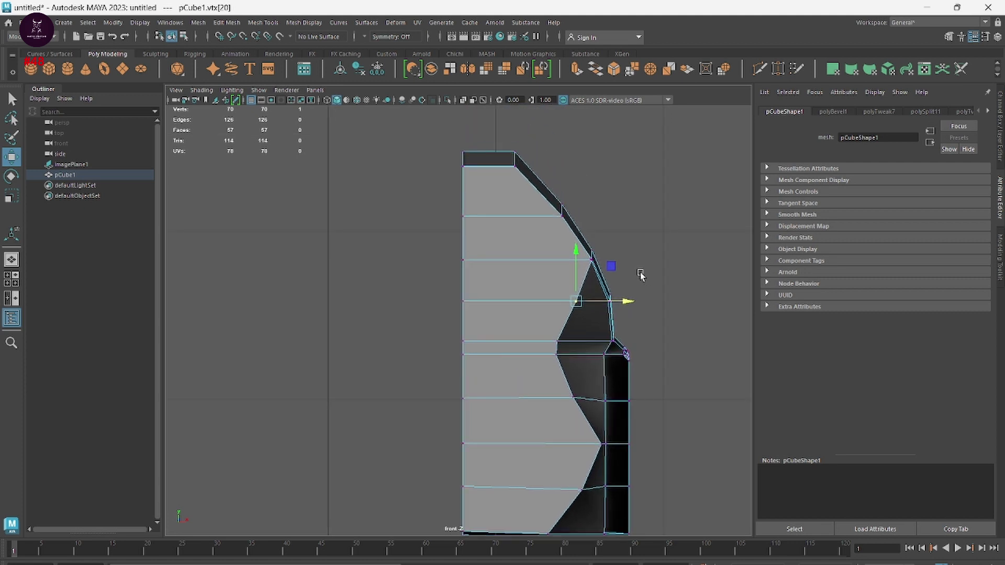
left_click(588, 257)
left_click_drag(626, 261, 628, 263)
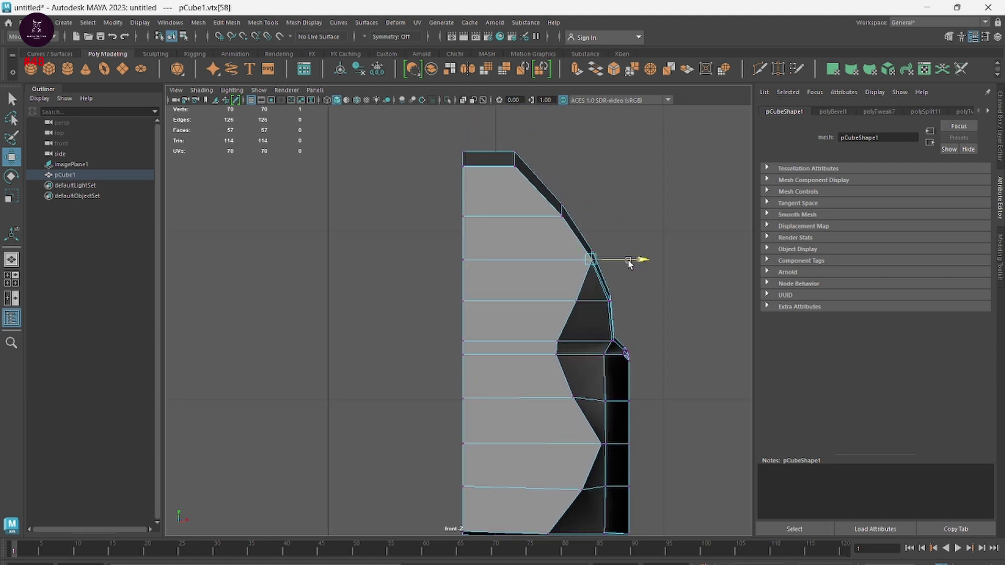
left_click(561, 218)
left_click_drag(610, 218, 612, 218)
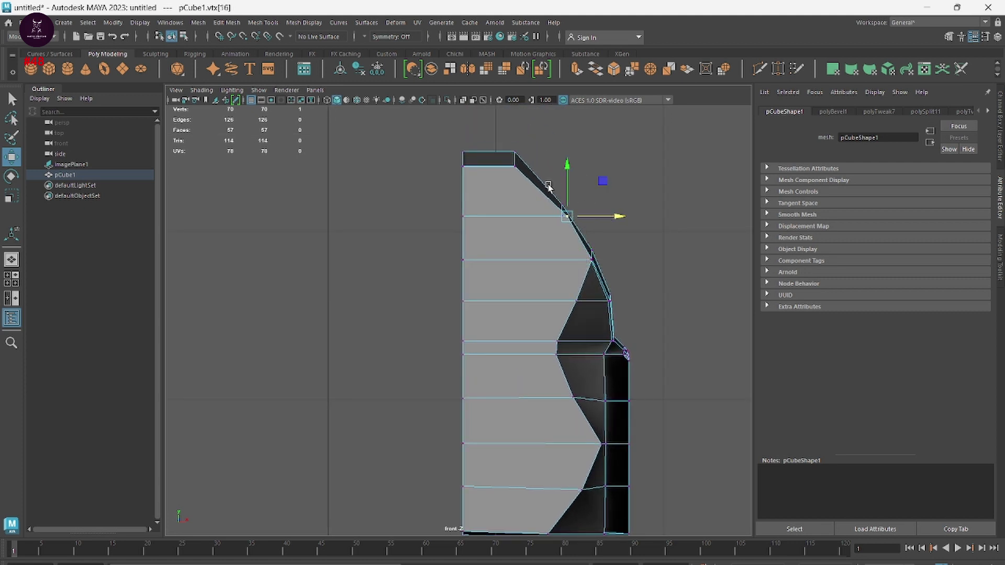
left_click(515, 168)
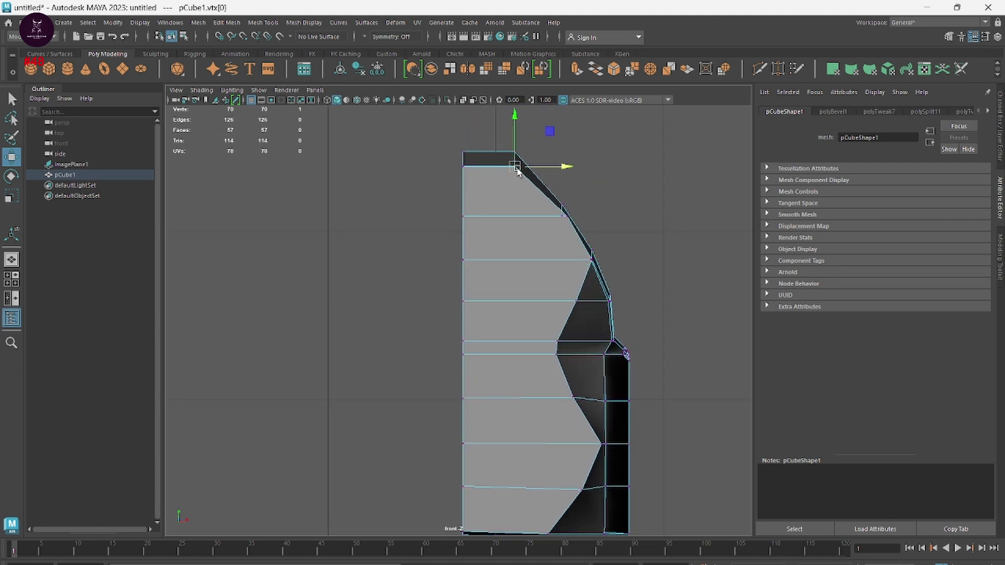
left_click(645, 243)
Step: Return to the four-view layout and frame the slide against the side reference
key("space")
key("space")
mouse_move(664, 265)
left_mouse_down("alt")
mouse_move(644, 318)
mouse_move(669, 345)
mouse_move(683, 281)
left_mouse_up("alt")
key("space")
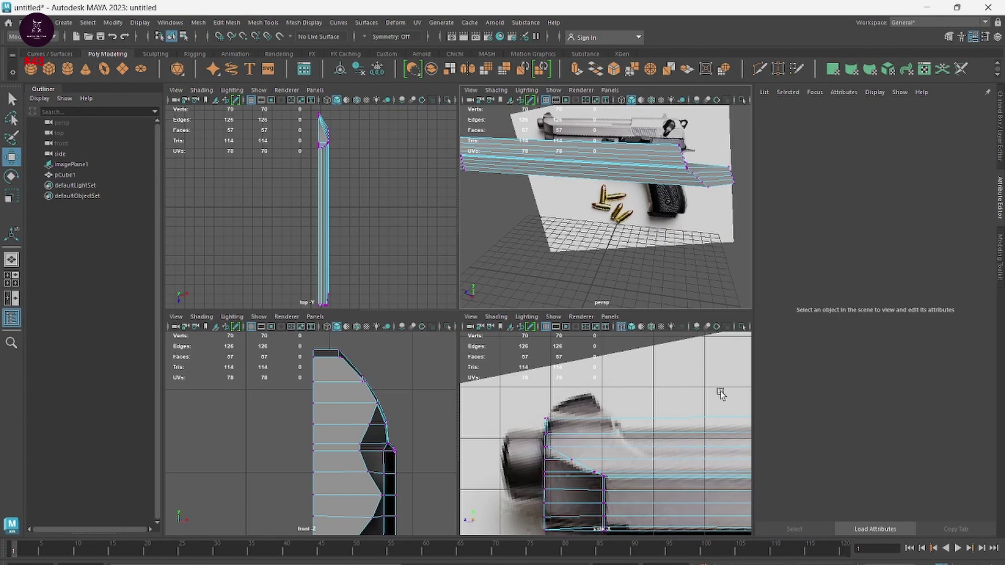
key("space")
middle_click_drag(679, 393, 373, 369, "alt")
scroll(373, 369, "down", 5)
Step: Scale the rear vertex column flat and move it left onto the slide's back edge
middle_click_drag(470, 397, 361, 397, "alt")
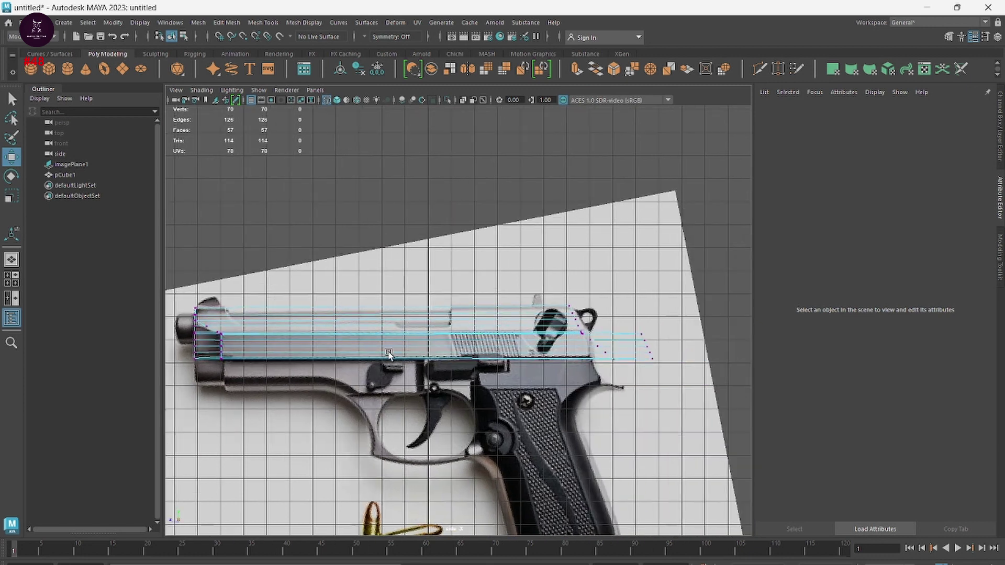
middle_click_drag(654, 435, 601, 432, "alt")
scroll(600, 432, "up", 5)
scroll(600, 431, "down", 3)
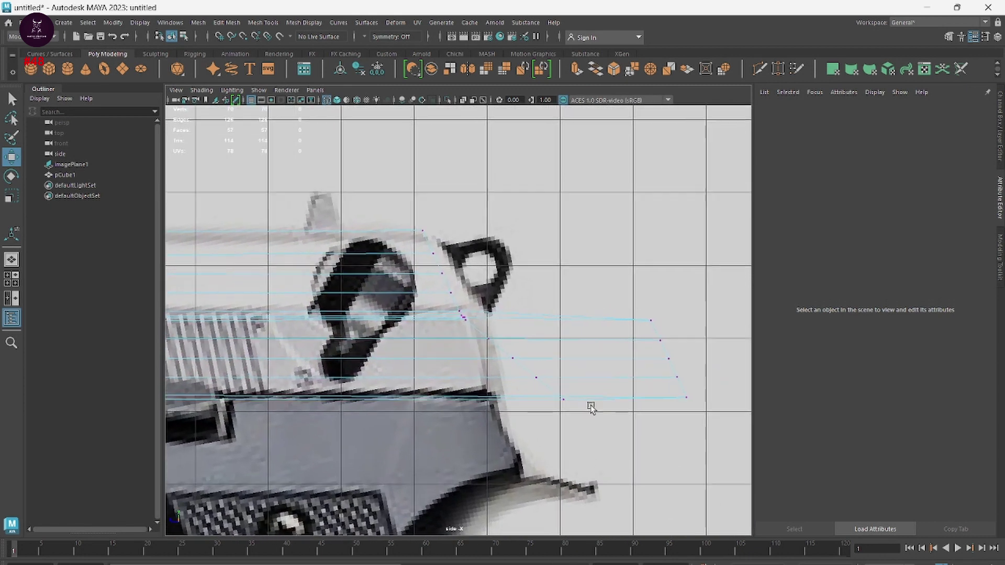
scroll(687, 285, "up", 3)
left_click_drag(671, 391, 672, 392)
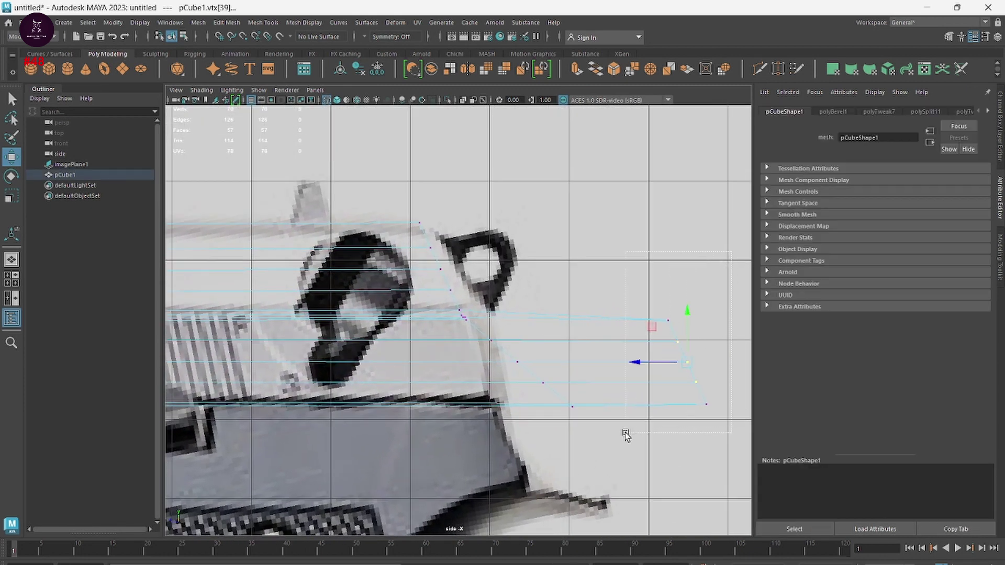
left_click_drag(511, 423, 510, 422)
key("r")
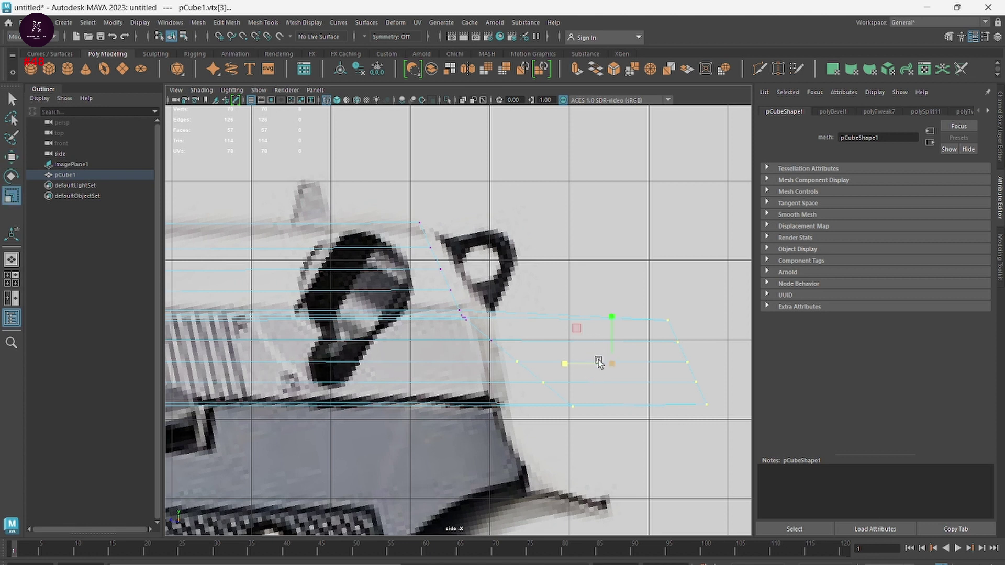
left_click_drag(564, 363, 614, 361)
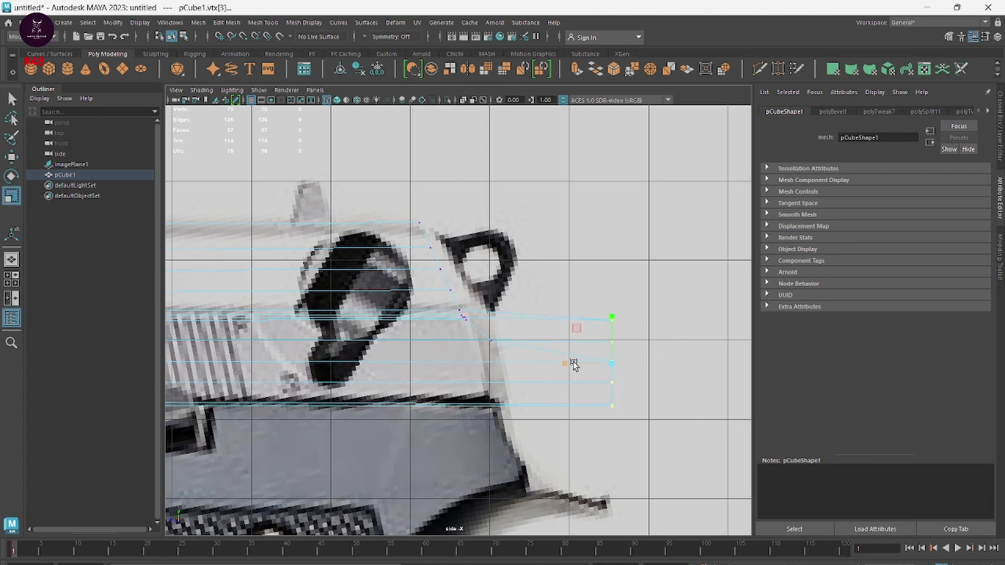
key("w")
left_click_drag(574, 364, 449, 366)
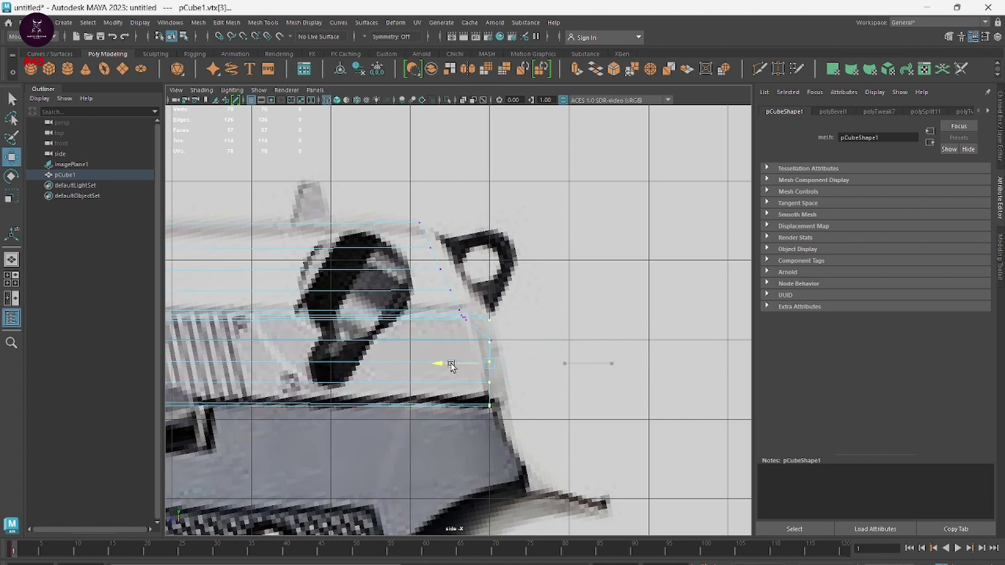
Step: Pull the upper and middle rear vertex pairs left onto the reference outline
scroll(449, 366, "up", 2)
scroll(575, 408, "up", 4)
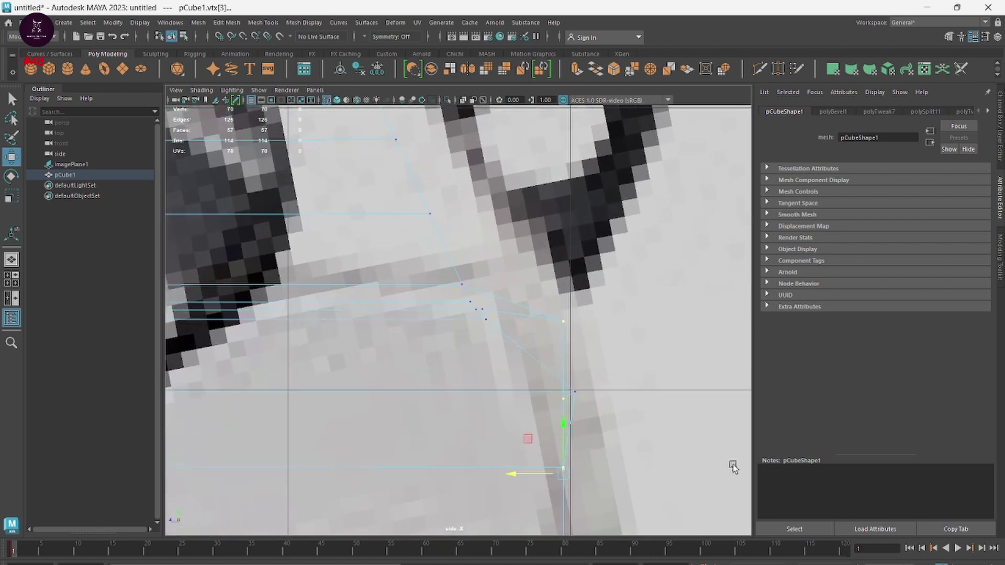
scroll(603, 372, "up", 1)
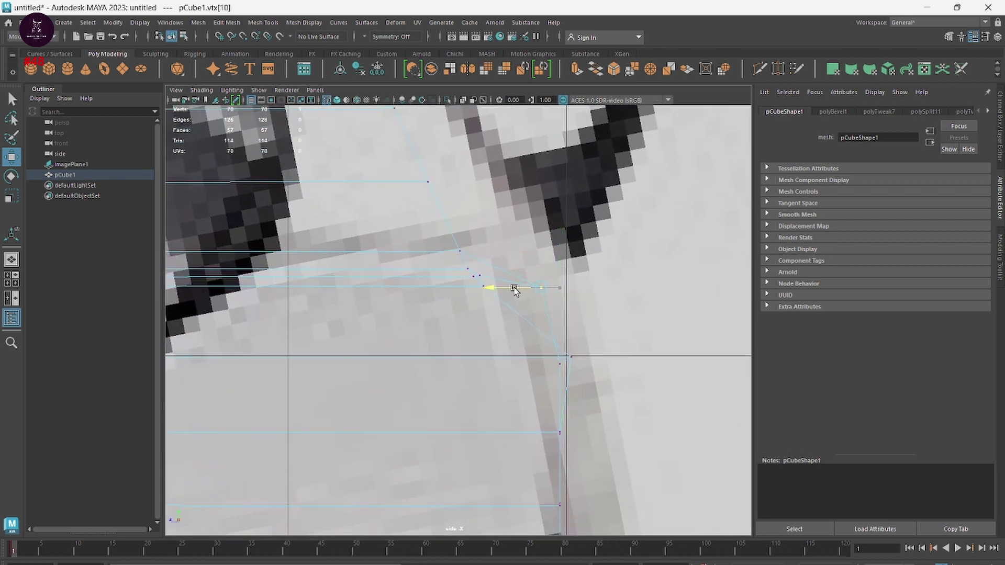
left_click(483, 286)
mouse_move(614, 393)
left_mouse_down()
mouse_move(547, 347)
mouse_move(500, 364)
left_mouse_up()
left_click_drag(597, 451, 524, 398)
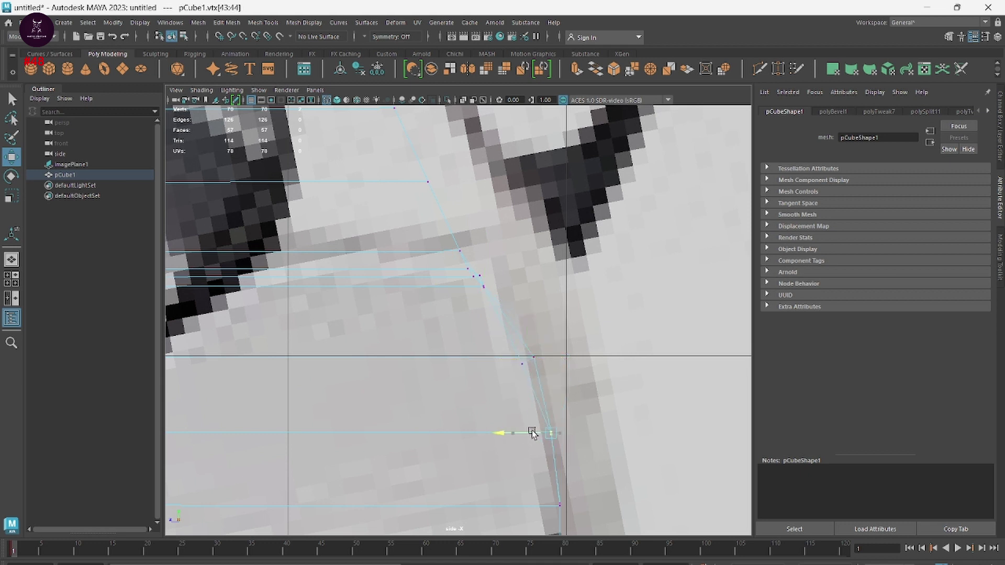
left_click_drag(535, 433, 518, 433)
mouse_move(589, 455)
middle_mouse_down("alt")
mouse_move(605, 341)
mouse_move(612, 370)
middle_mouse_up("alt")
left_click_drag(551, 372, 583, 401)
left_click_drag(544, 388, 534, 388)
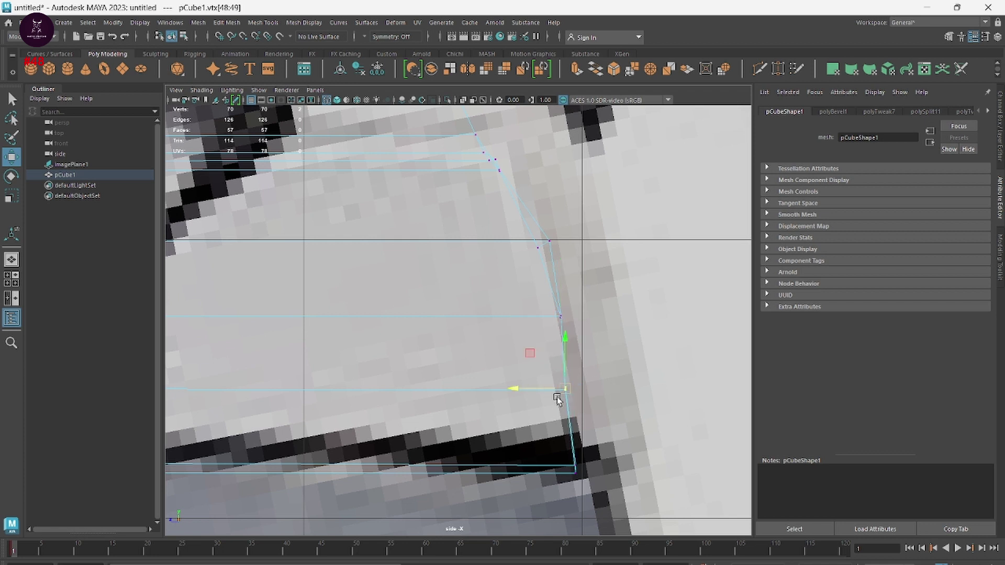
Step: Move the lower rear vertex pair right along the slanted rear edge
mouse_move(606, 482)
left_mouse_down()
mouse_move(530, 462)
mouse_move(617, 474)
left_mouse_up()
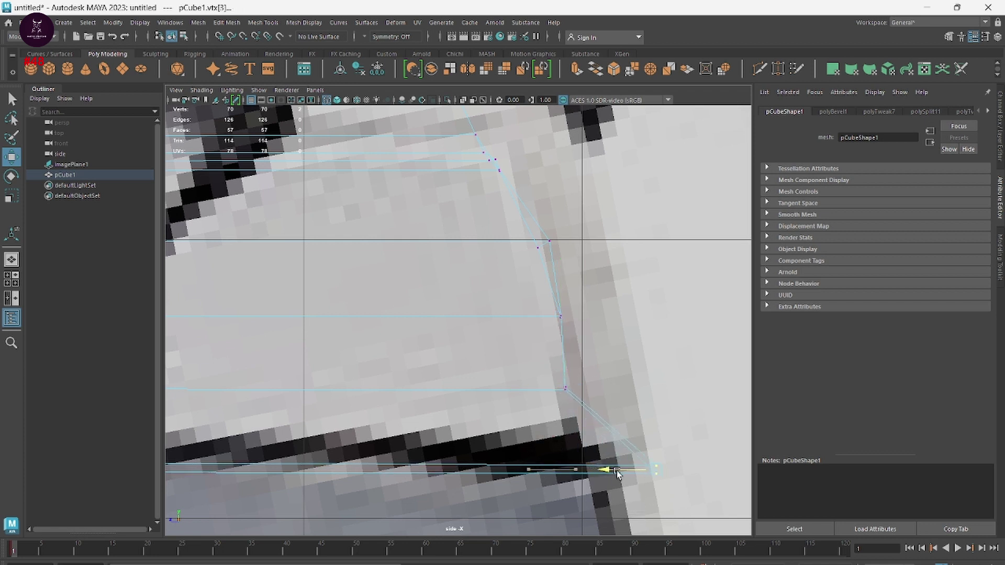
left_click_drag(581, 376, 531, 397)
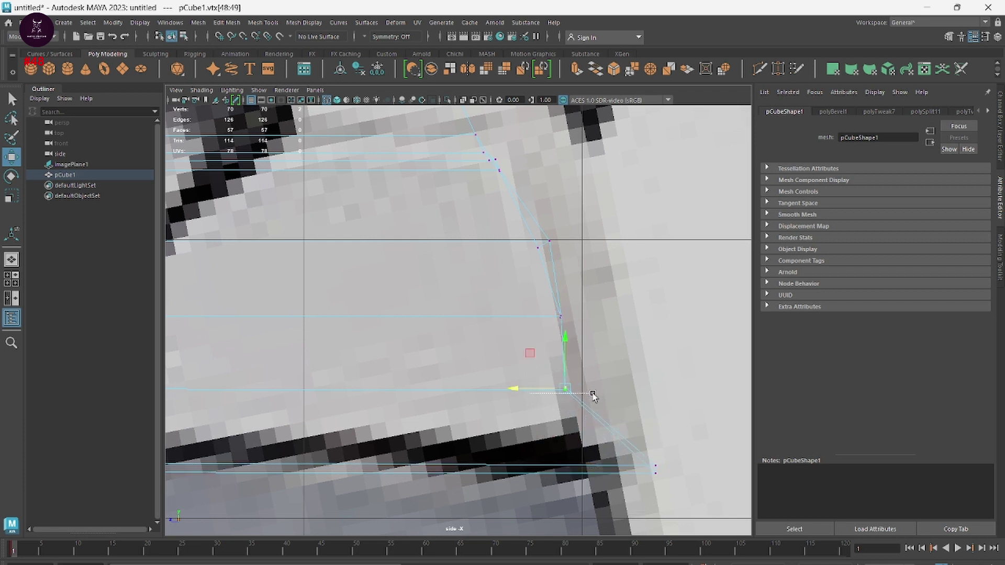
left_click(523, 377)
left_click(578, 399)
right_click_drag(569, 299, 515, 319)
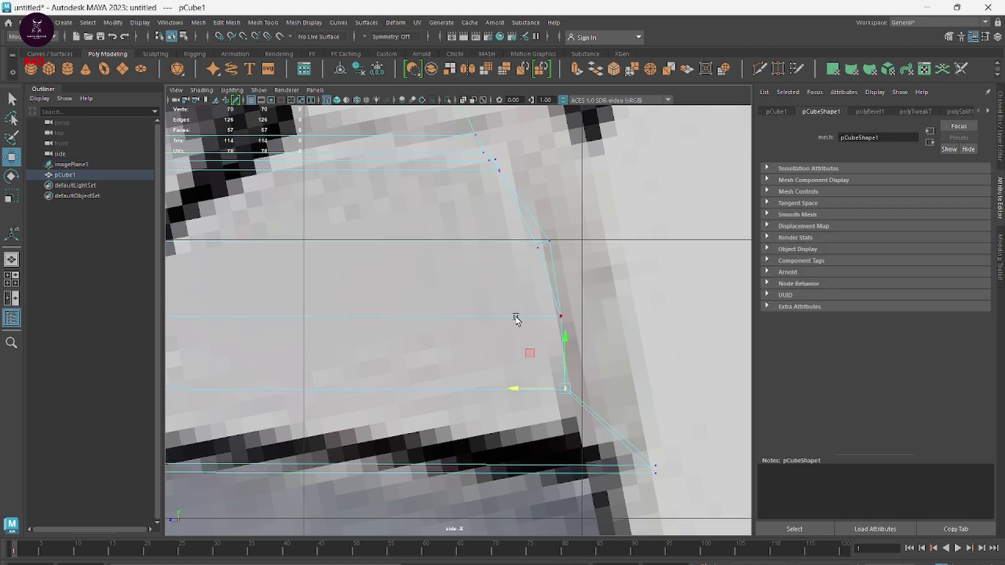
left_click_drag(515, 319, 611, 417)
left_click_drag(525, 390, 592, 393)
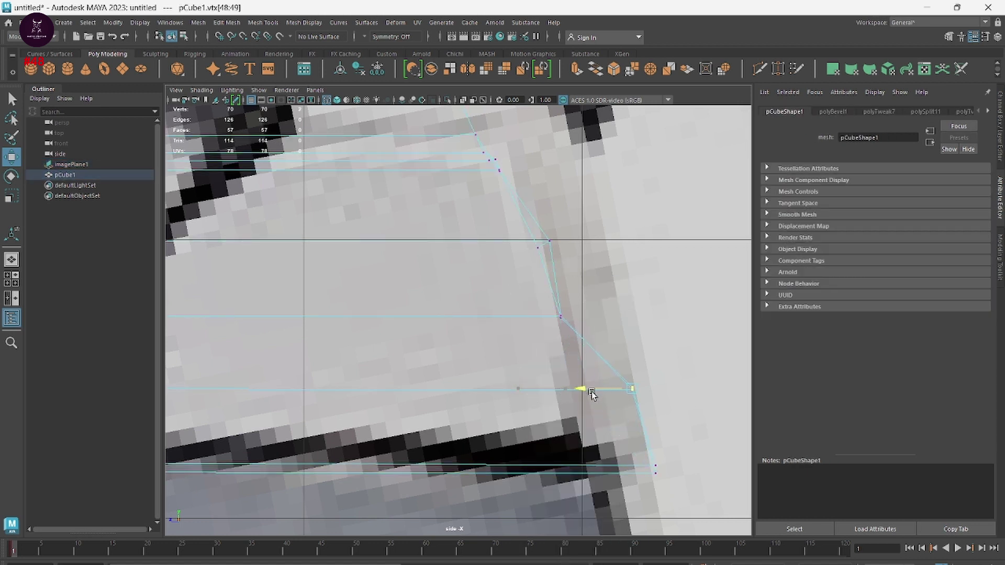
Step: Push the vertex pairs above onto the slanted rear edge of the reference
mouse_move(495, 279)
left_mouse_down()
mouse_move(560, 338)
mouse_move(574, 323)
left_mouse_up()
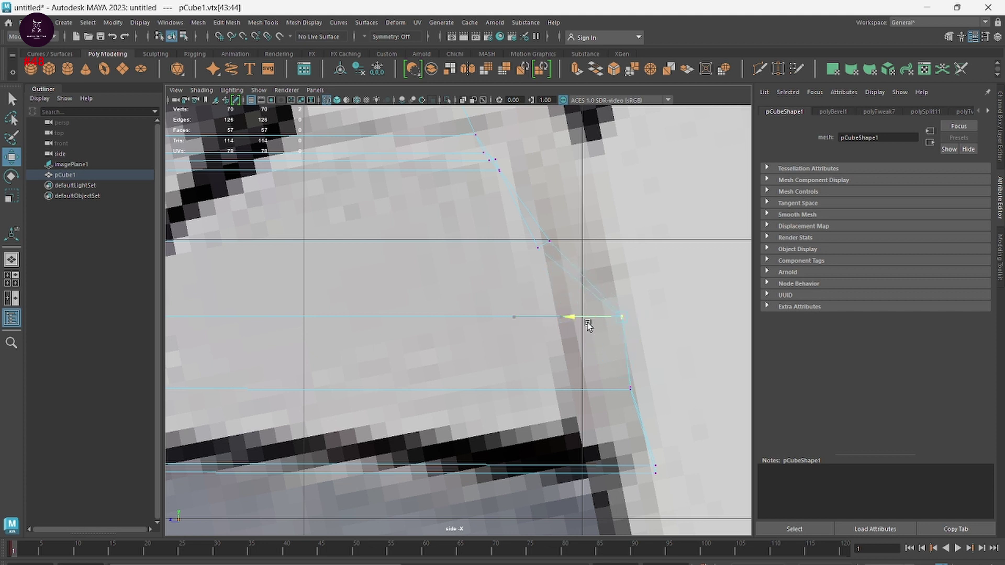
left_click_drag(563, 259, 515, 226)
key("r")
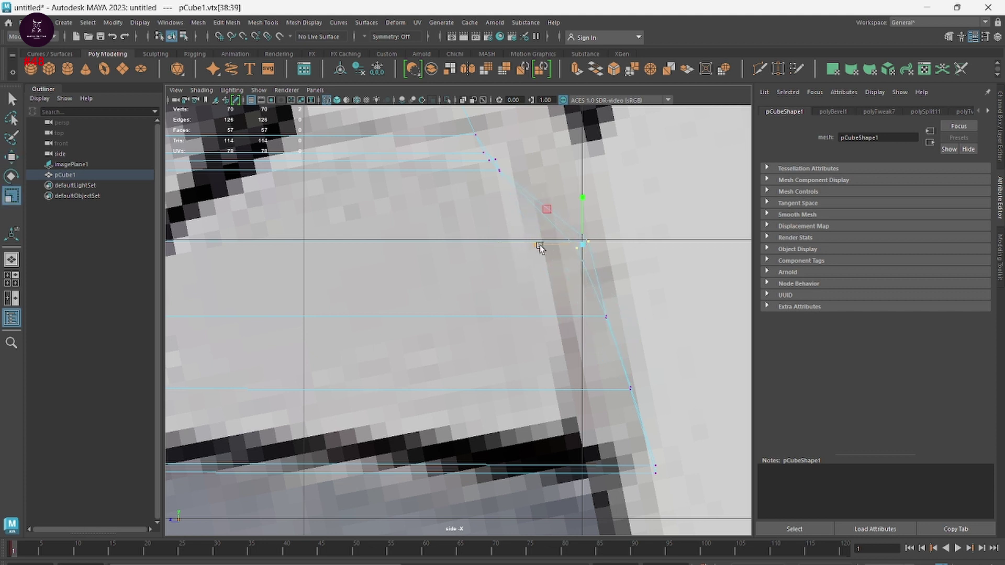
mouse_move(600, 242)
middle_mouse_down("alt")
mouse_move(618, 303)
mouse_move(582, 325)
middle_mouse_up("alt")
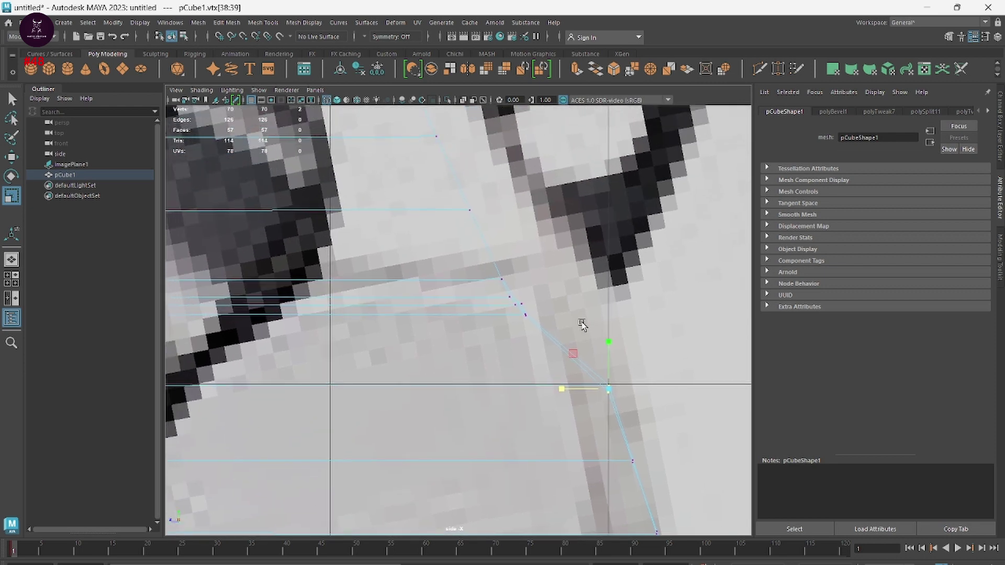
mouse_move(491, 275)
left_mouse_down()
mouse_move(496, 296)
mouse_move(531, 300)
left_mouse_up()
key("w")
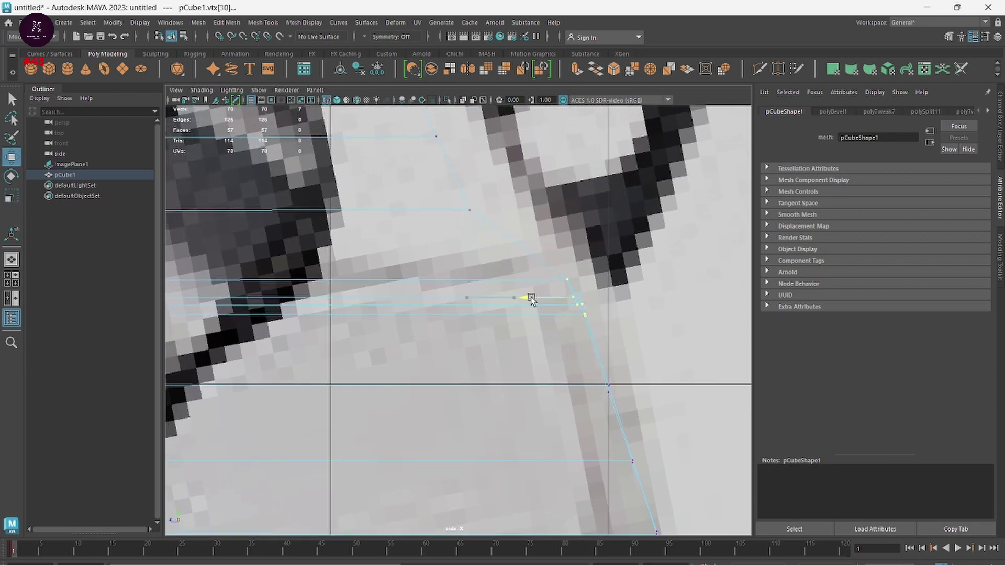
Step: Slide the vertices near the hammer right and raise the top rear corner slightly
middle_click_drag(583, 246, 596, 394, "alt")
left_click_drag(541, 378, 429, 277)
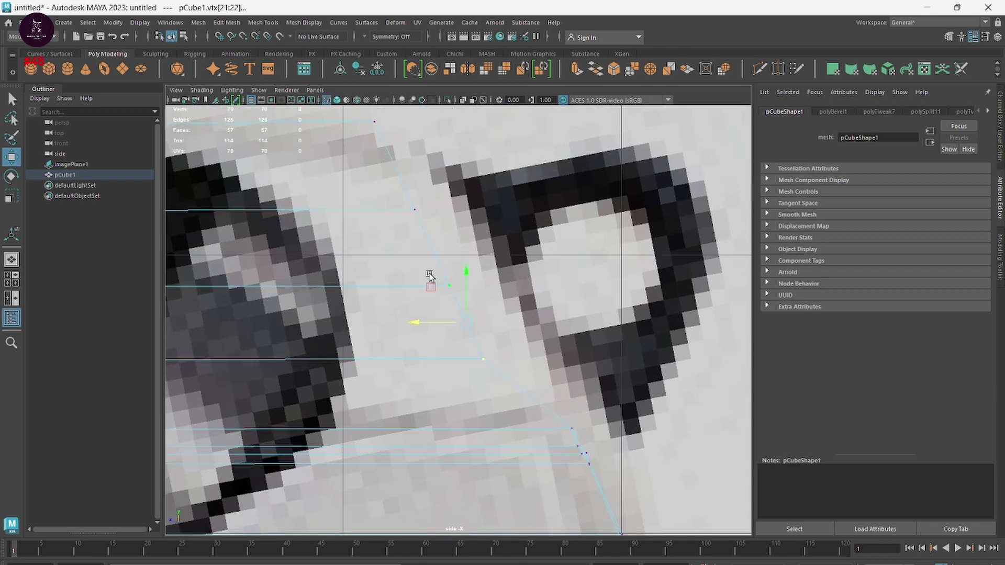
left_click_drag(437, 321, 490, 319)
mouse_move(482, 320)
middle_mouse_down("alt")
mouse_move(581, 406)
mouse_move(568, 422)
middle_mouse_up("alt")
left_click_drag(560, 331, 531, 293)
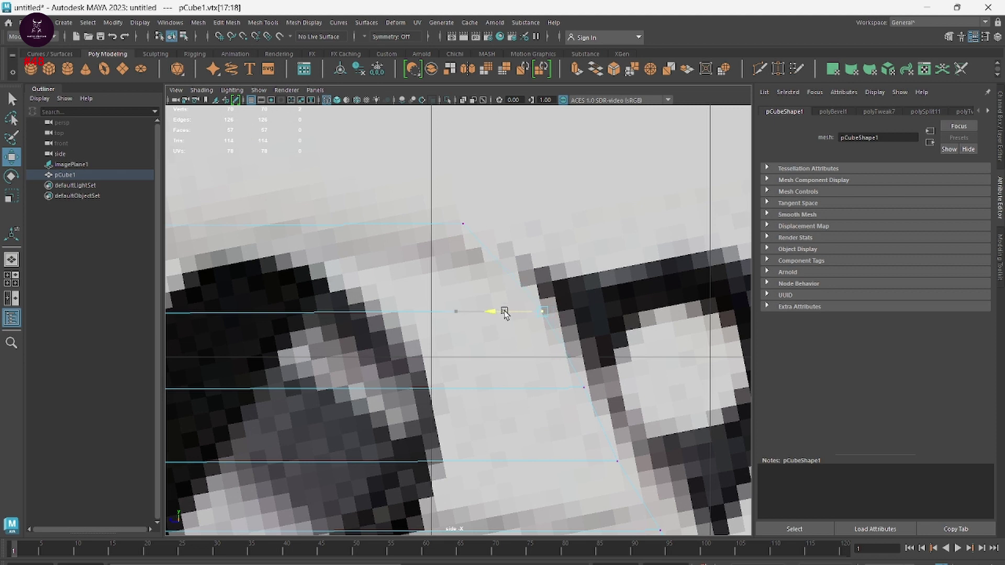
mouse_move(441, 217)
left_mouse_down()
mouse_move(466, 234)
mouse_move(463, 220)
left_mouse_up()
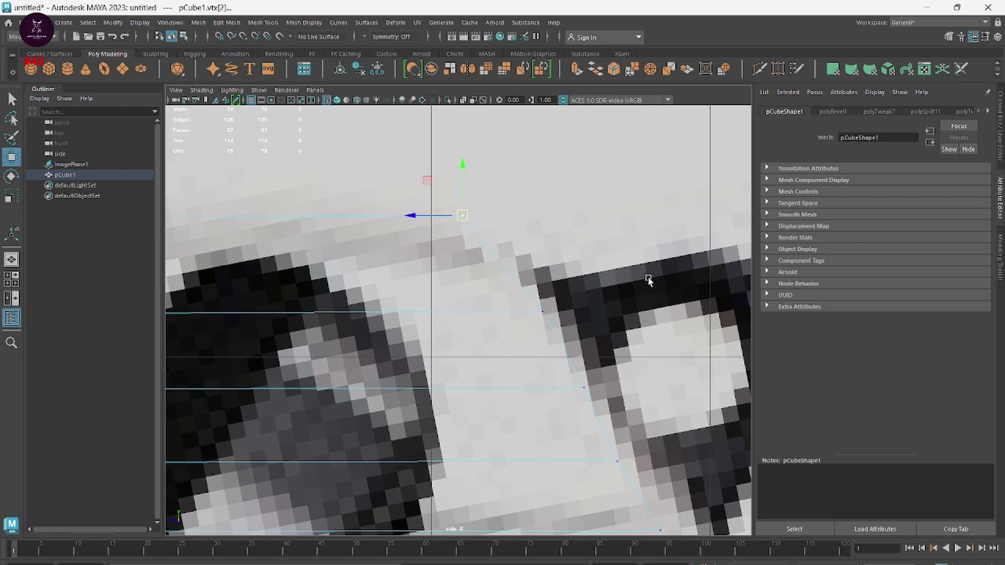
scroll(647, 280, "down", 10)
scroll(550, 277, "up", 3)
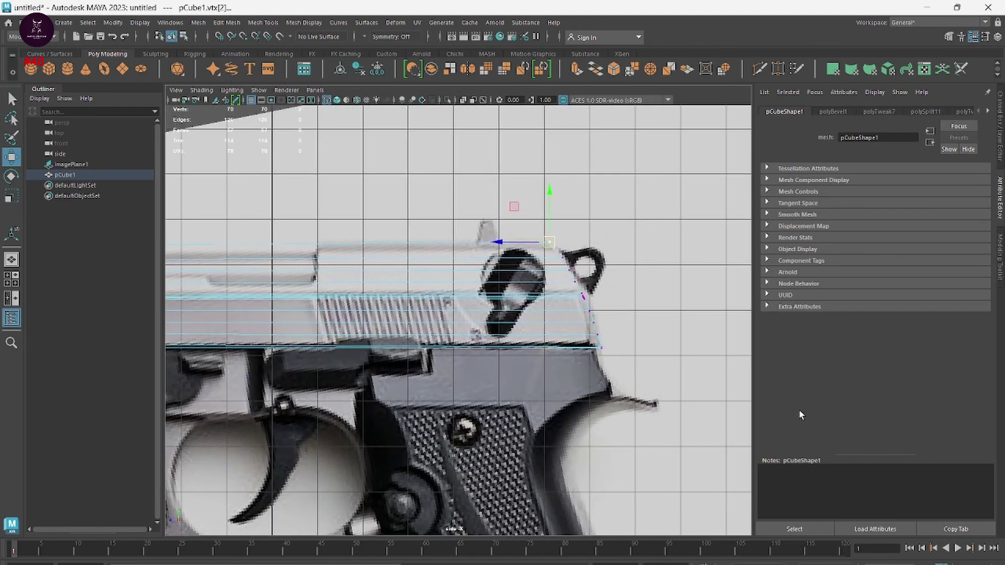
middle_click_drag(220, 340, 515, 334, "alt")
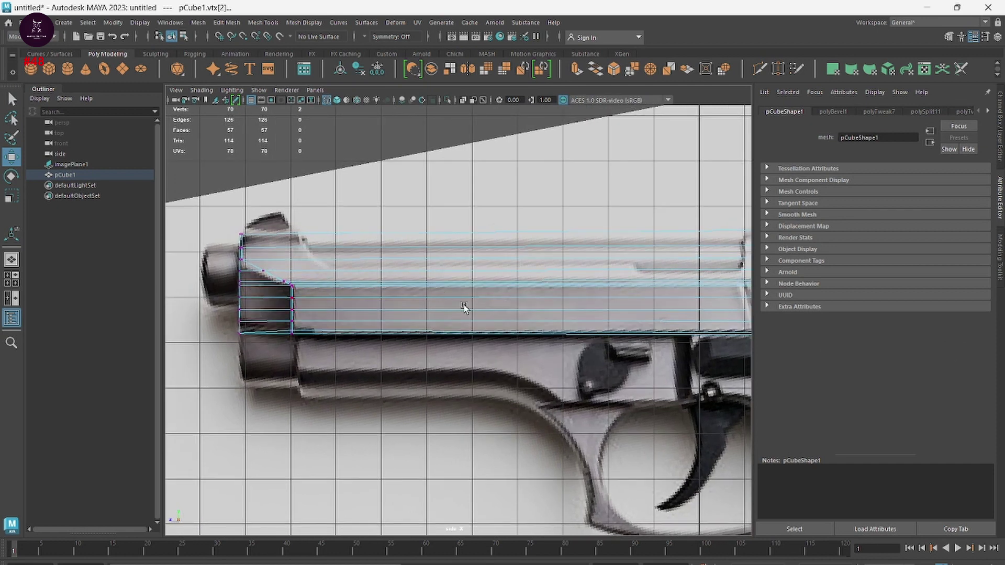
Step: Clear the vertex selection and reframe the enlarged side view on the slide's front
key("space")
left_click_drag(643, 245, 641, 244, "alt")
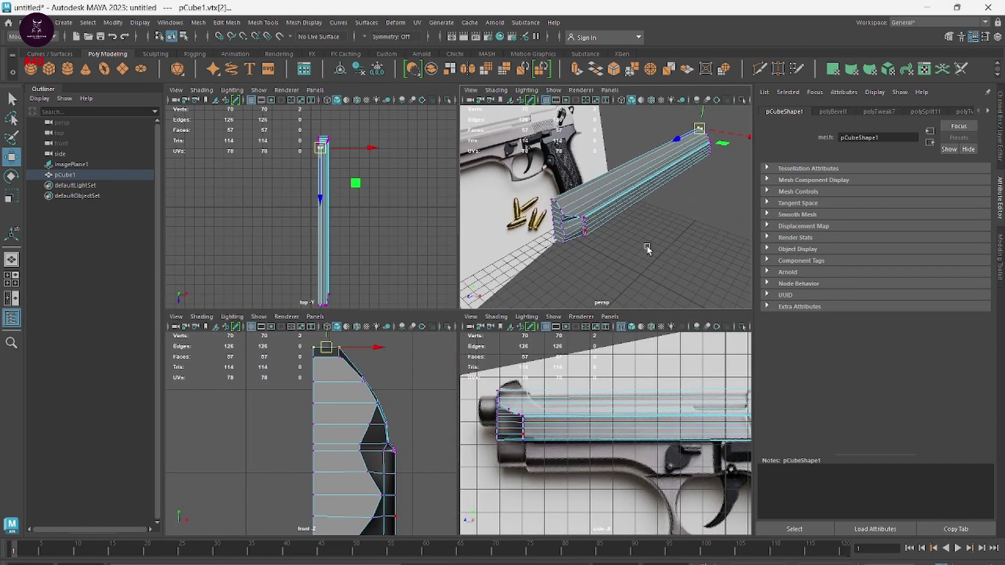
left_click(642, 243)
key("space")
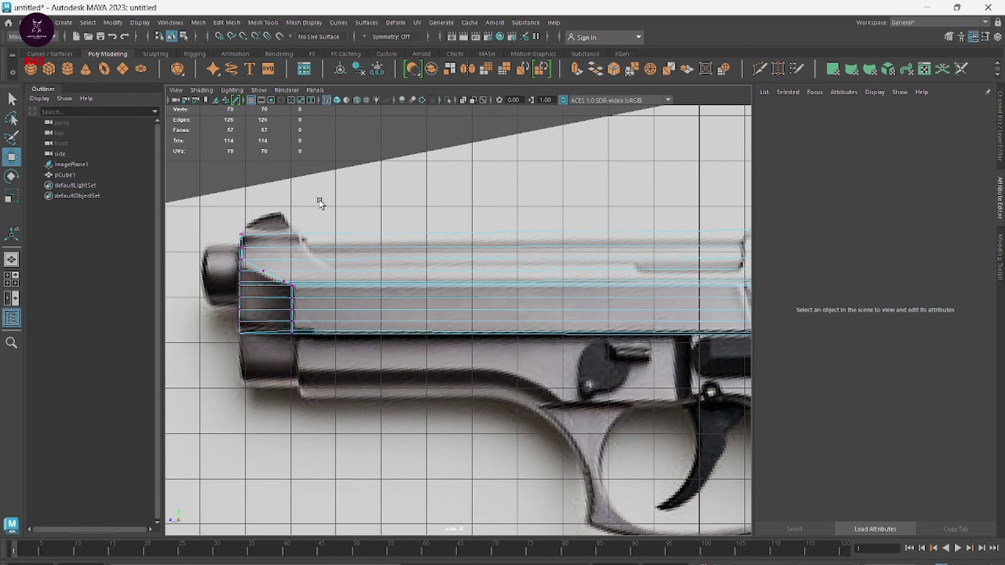
scroll(419, 272, "down", 2)
scroll(536, 340, "up", 3)
left_click_drag(538, 341, 513, 355, "alt")
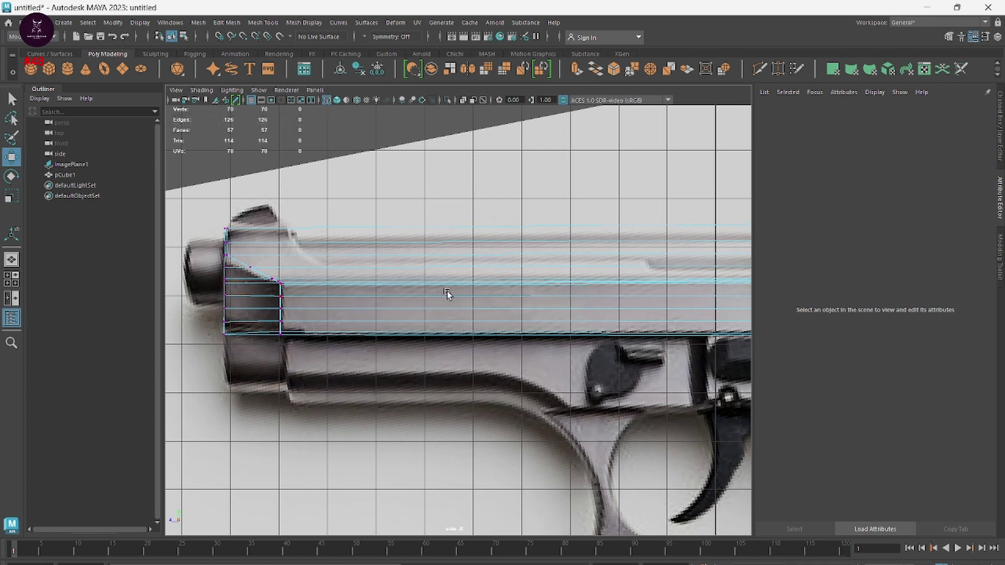
Step: Cut a new edge path down through the slide mesh with Multi-Cut
right_click_drag(439, 270, 382, 264, "shift")
left_click(296, 228)
left_click(298, 255)
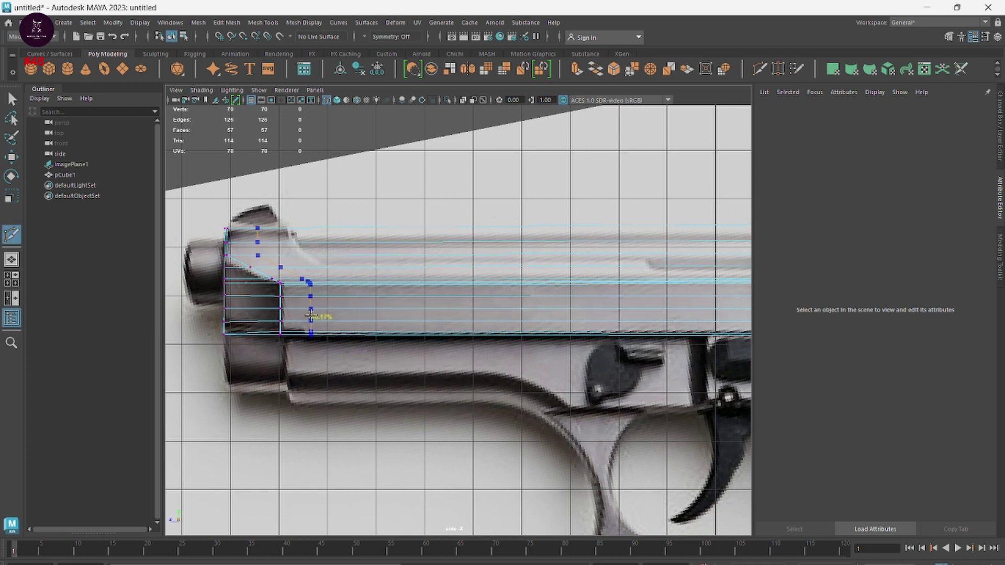
left_click(346, 283)
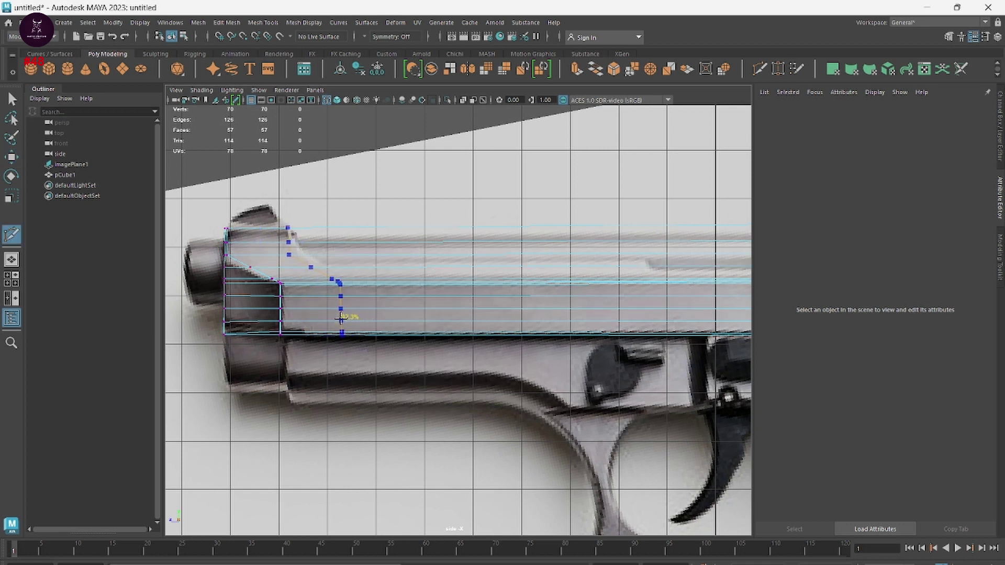
right_click(319, 303)
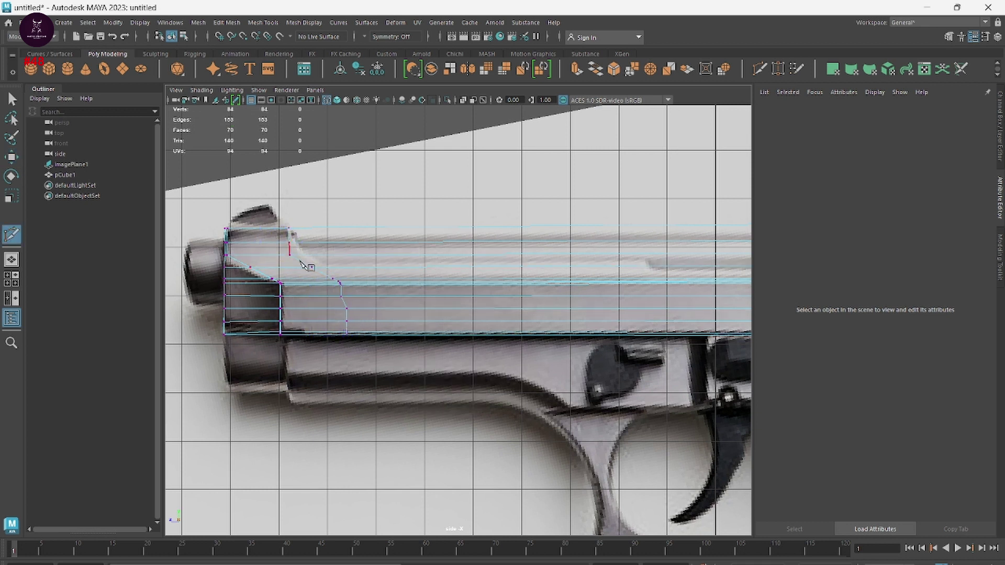
right_click_drag(302, 263, 272, 245, "shift")
Step: Move the vertices along the new cut out onto the reference outline
key("w")
scroll(455, 314, "up", 5)
middle_click_drag(456, 314, 593, 374, "alt")
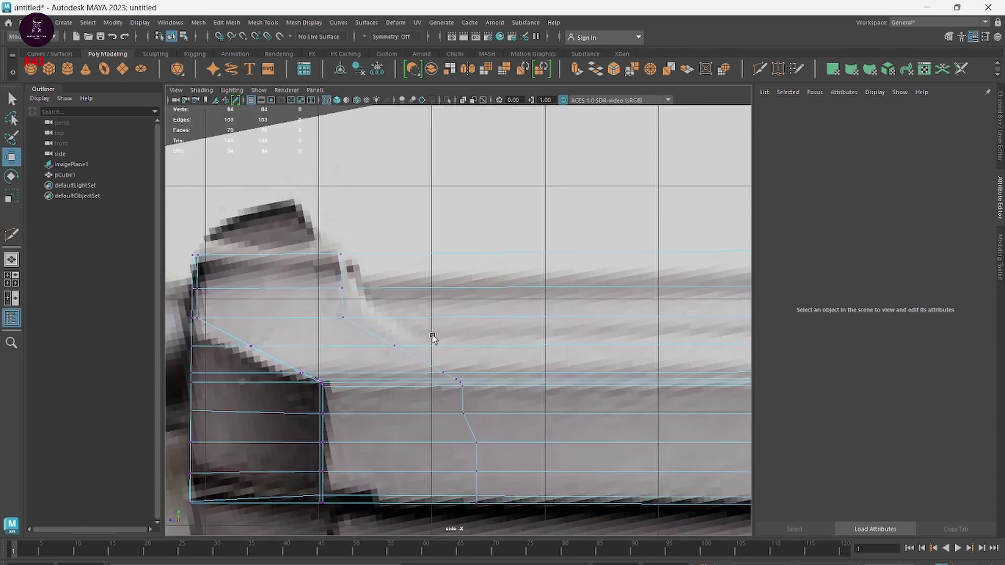
scroll(433, 337, "up", 1)
left_click(305, 279)
left_click_drag(305, 286, 403, 351)
left_click(322, 316)
left_click(383, 350)
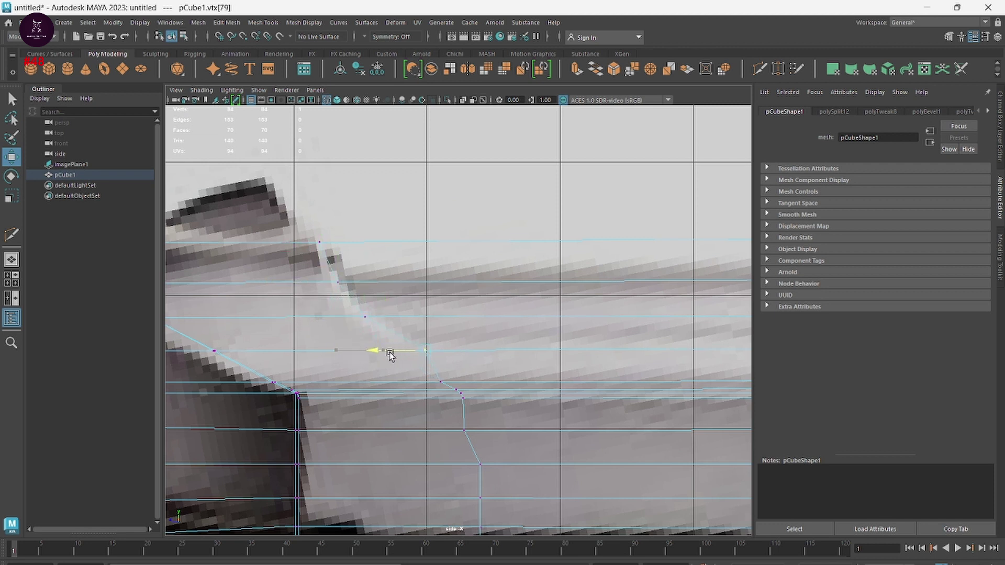
scroll(468, 401, "up", 1)
scroll(493, 359, "down", 3)
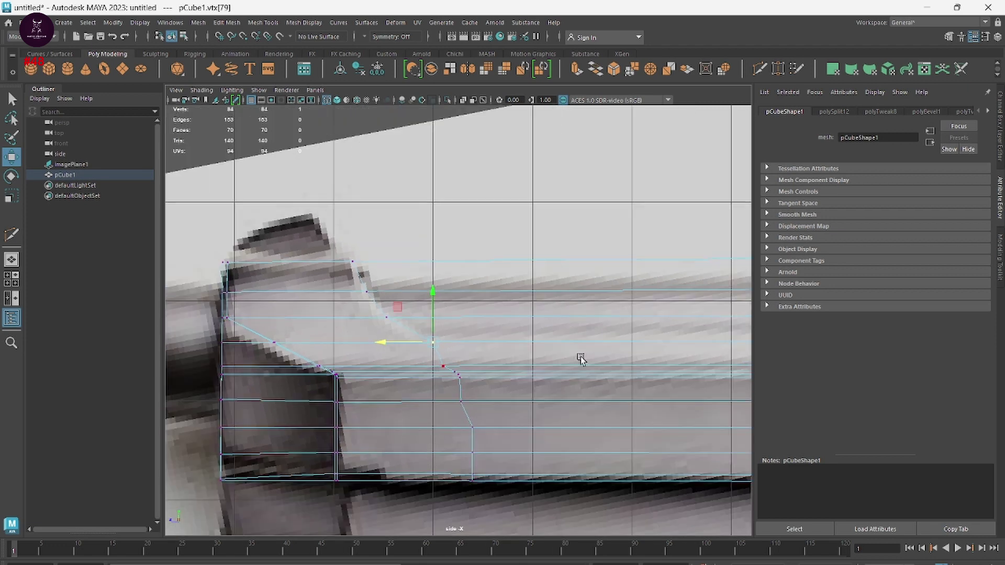
scroll(578, 359, "down", 3)
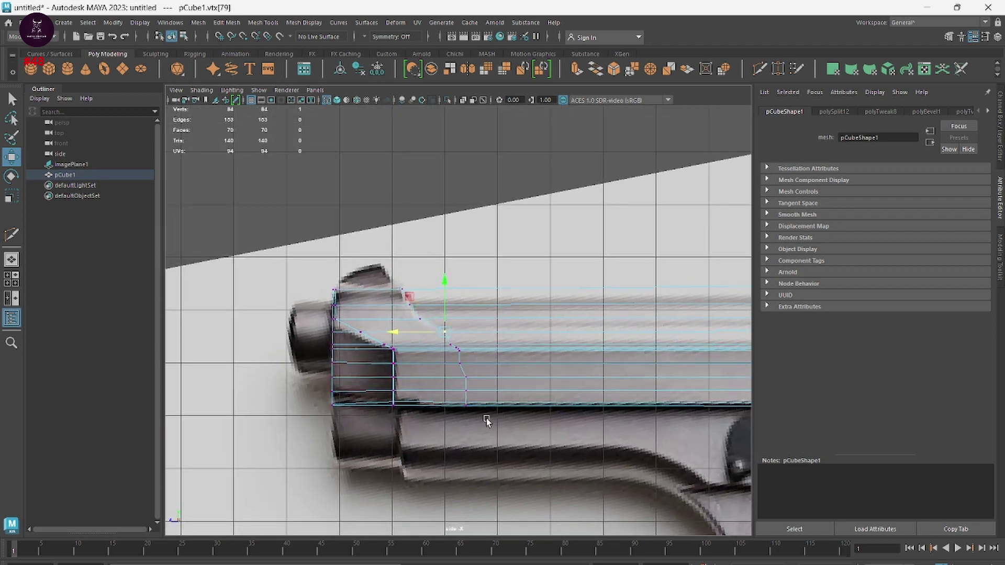
Step: Straighten the front vertex column and nudge it left to the muzzle end
left_click_drag(487, 421, 433, 340)
key("r")
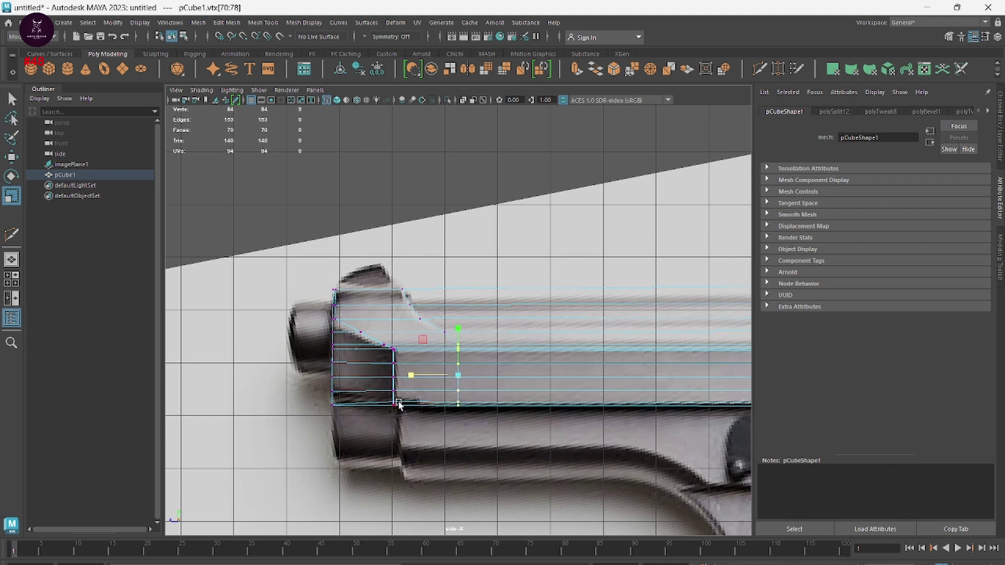
key("w")
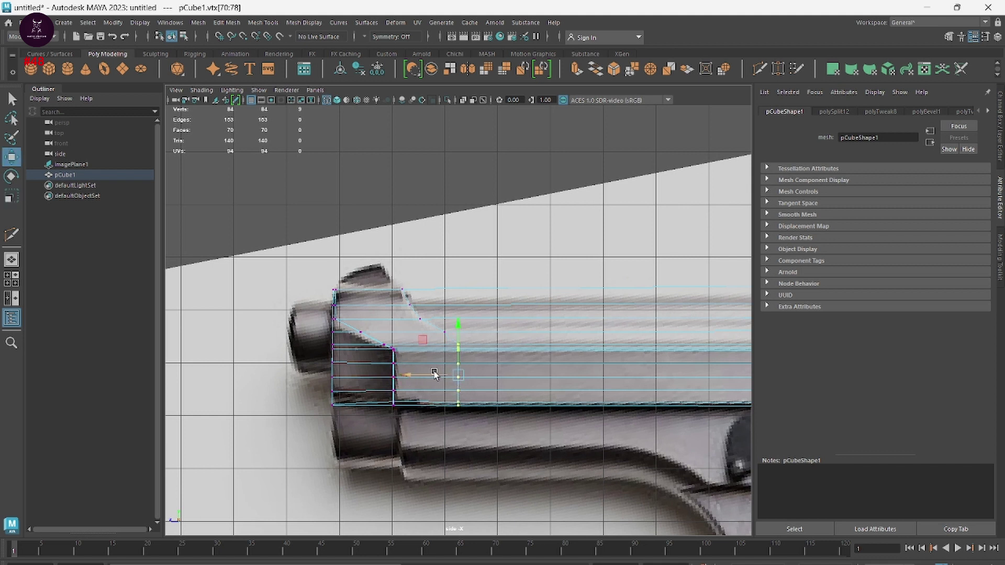
left_click_drag(433, 380, 424, 382)
middle_click_drag(499, 382, 314, 386, "alt")
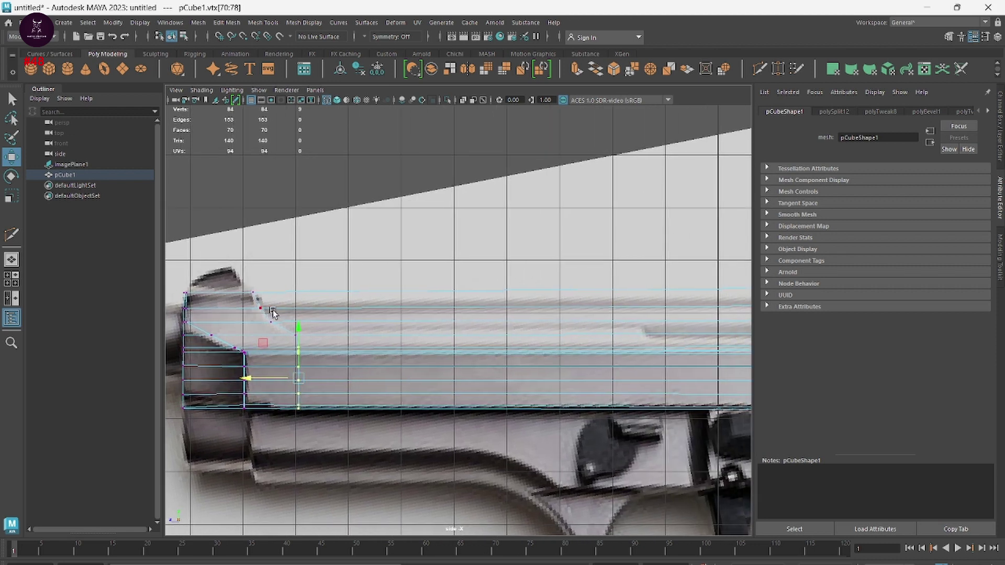
Step: Add two Multi-Cut edge loops across the slide near the rear serrations
middle_click_drag(539, 387, 369, 369, "alt")
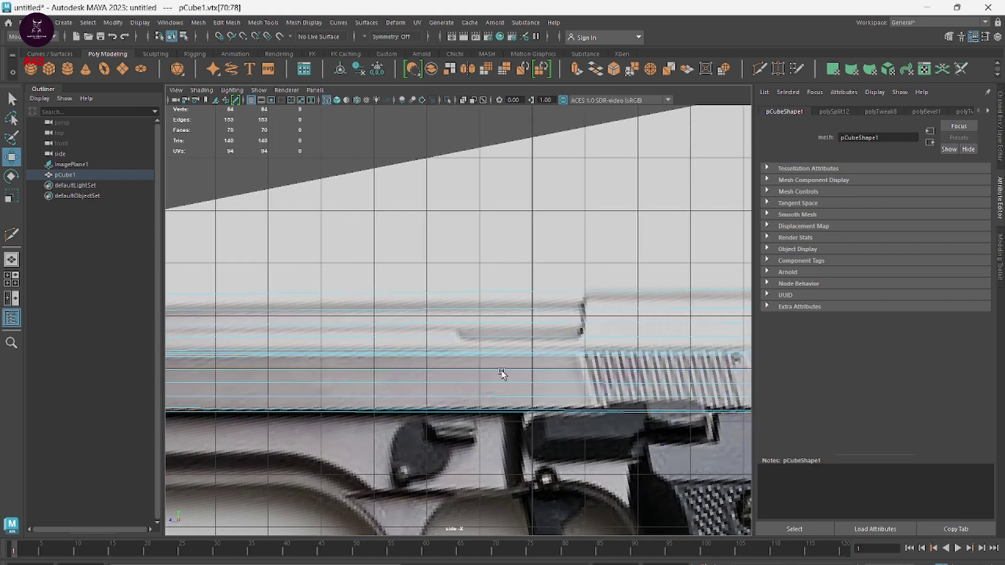
mouse_move(460, 358)
right_mouse_down("alt")
mouse_move(773, 486)
mouse_move(620, 444)
mouse_move(621, 373)
right_mouse_up("alt")
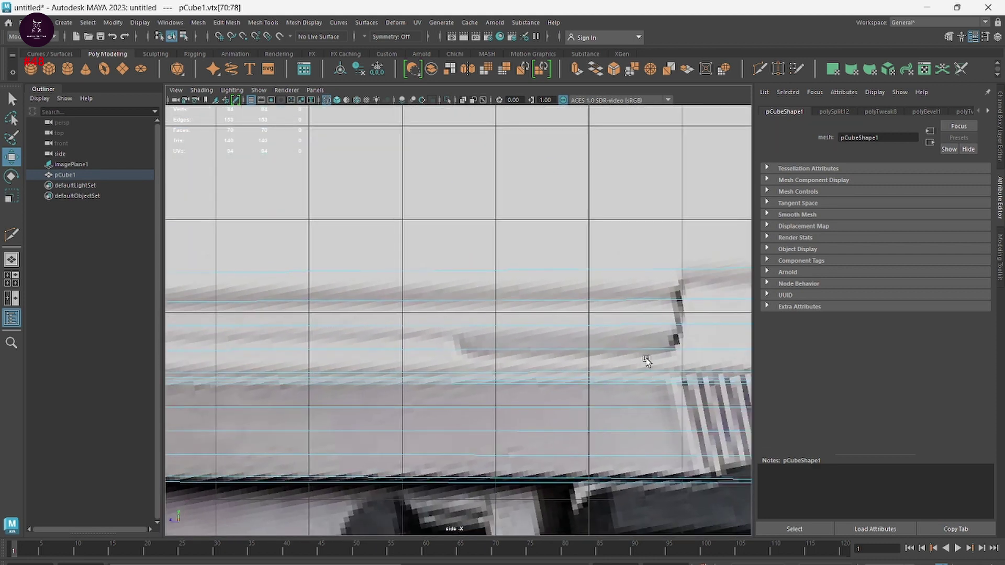
middle_click_drag(646, 361, 626, 355, "alt")
right_click_drag(616, 344, 559, 347, "shift")
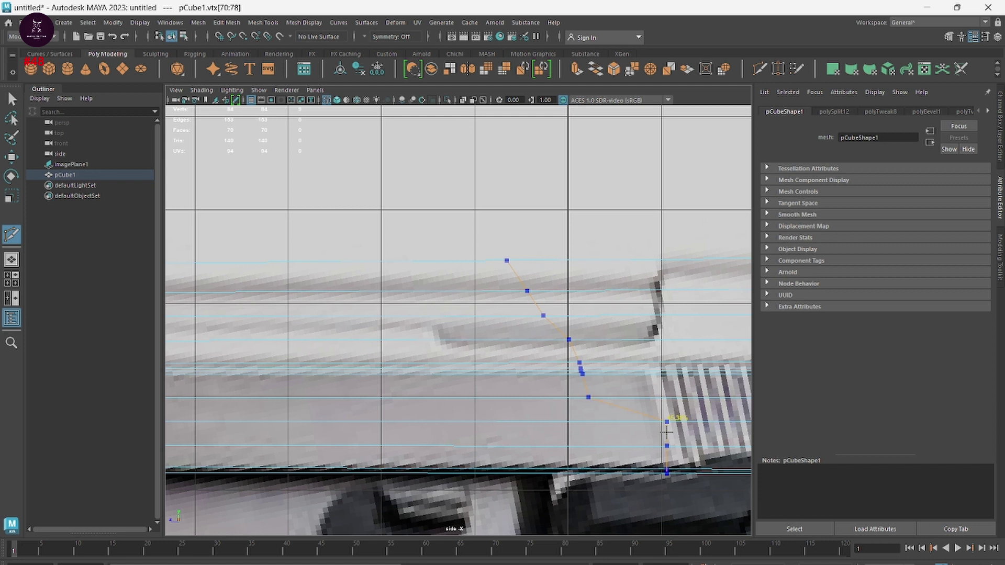
left_click(666, 432, "ctrl")
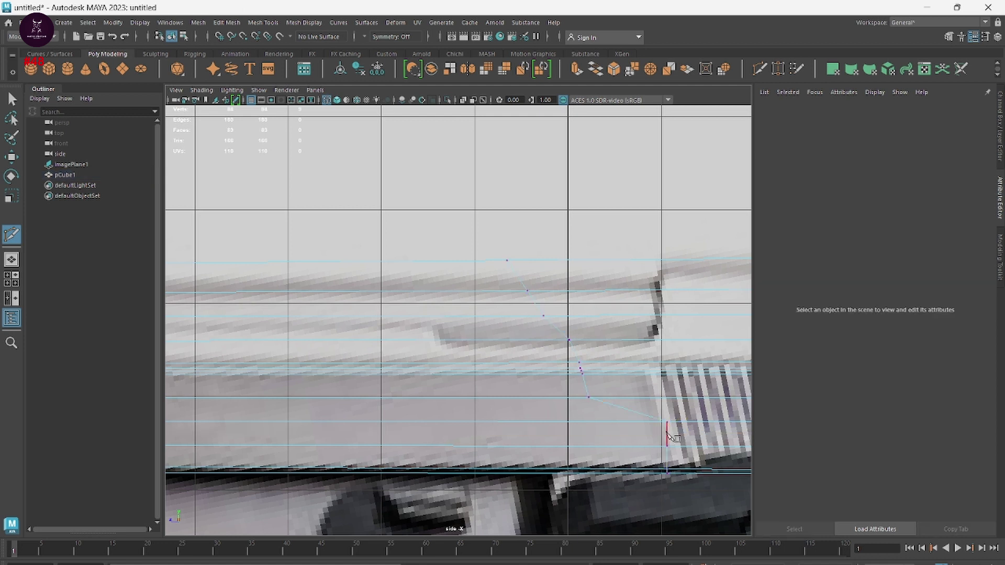
left_click(524, 434, "ctrl")
Step: Exit the cut tool and marquee-select the new slanted vertex column in vertex mode
right_click(506, 347)
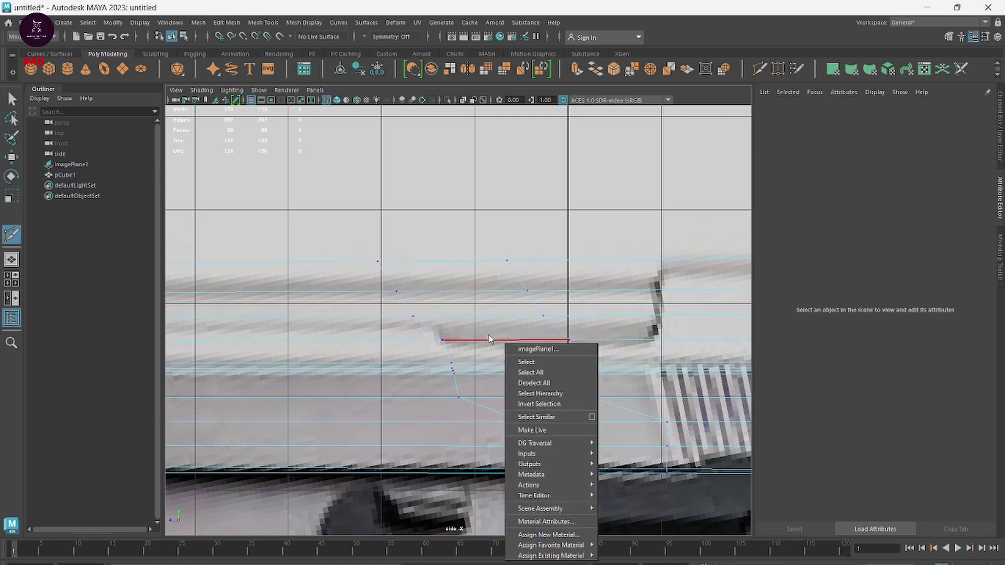
key("Escape")
right_click_drag(426, 309, 372, 293)
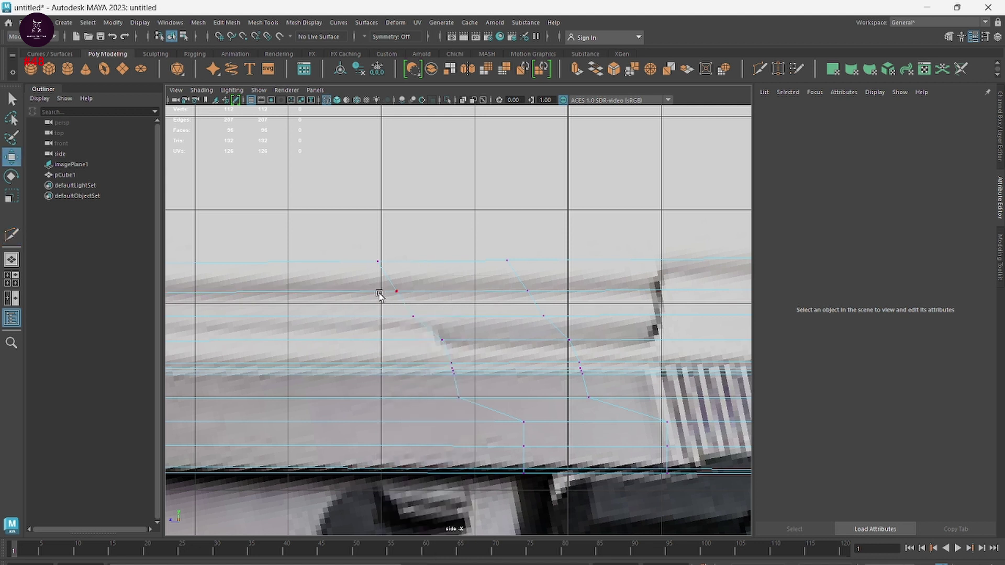
mouse_move(355, 243)
left_mouse_down()
mouse_move(469, 432)
mouse_move(537, 476)
left_mouse_up()
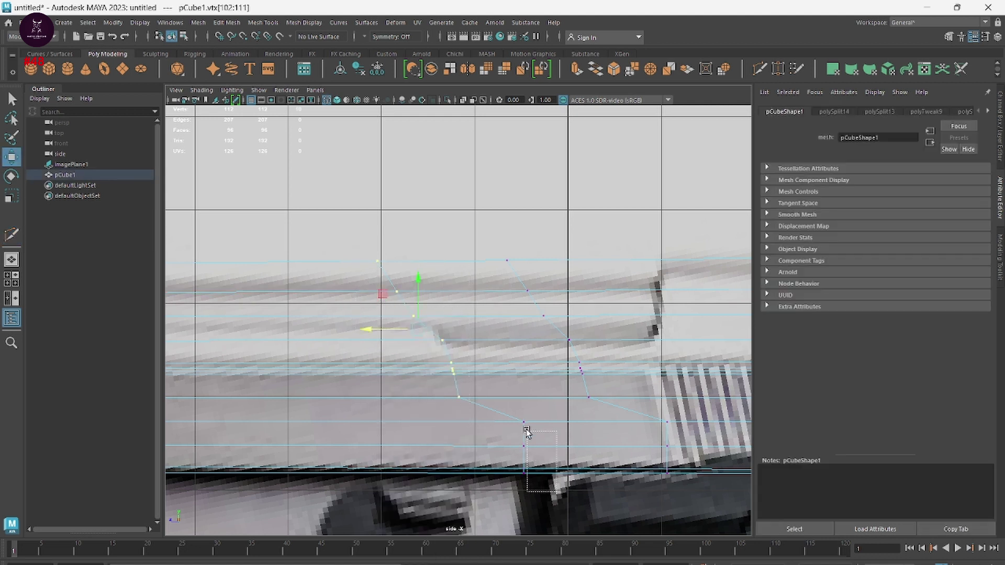
Step: Scale the slanted column flat into a vertical line and shift it slightly left
key("r")
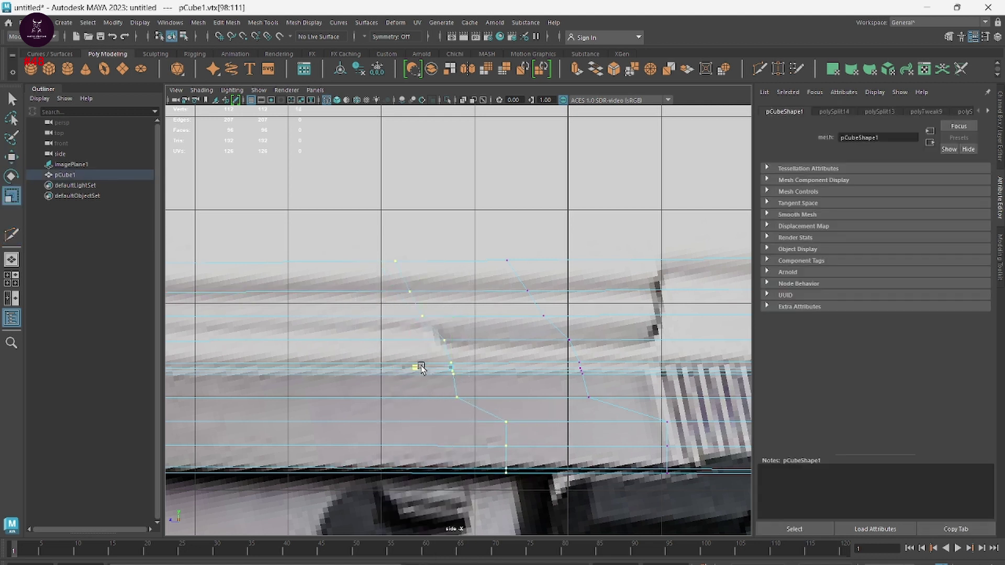
left_click_drag(417, 367, 521, 371)
key("w")
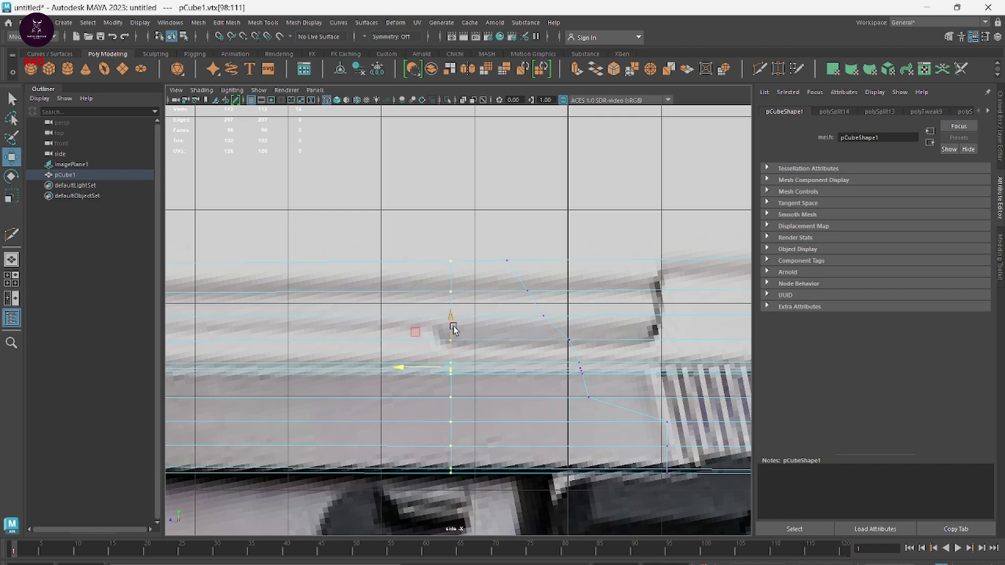
left_click_drag(422, 367, 405, 367)
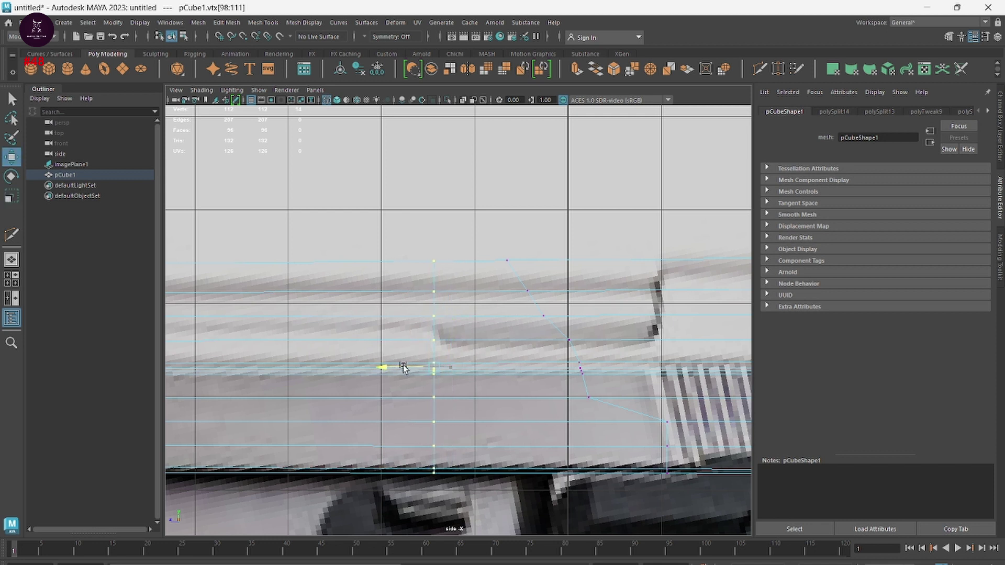
Step: Move a middle vertex of the column up-right onto the reference's slide step
left_click(526, 345)
key("f")
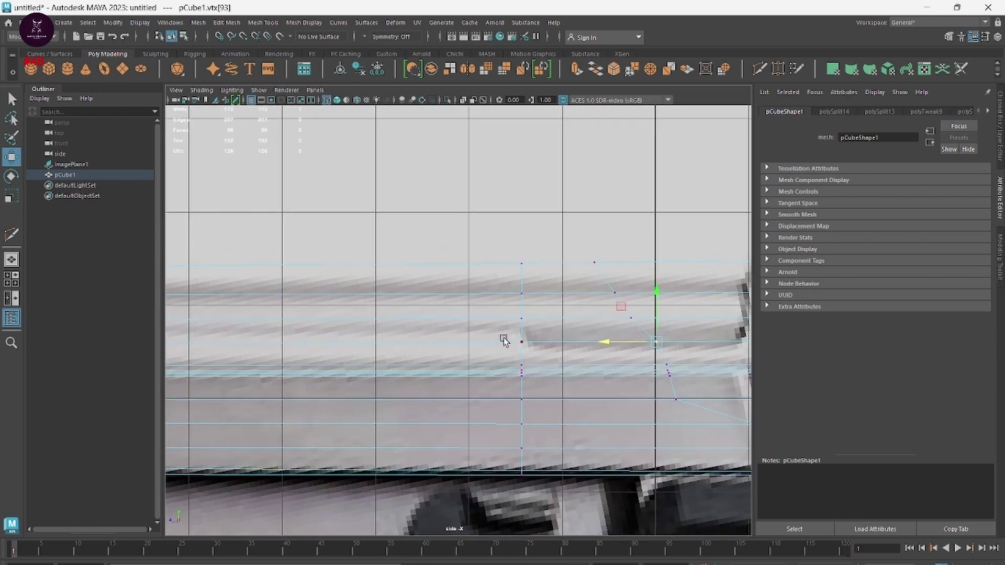
left_click(522, 333)
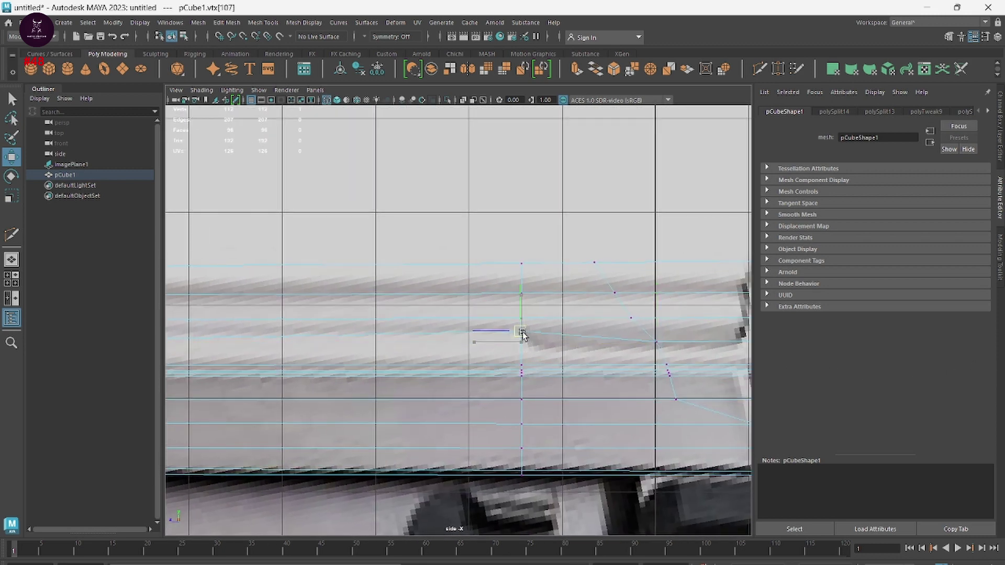
scroll(570, 396, "up", 2)
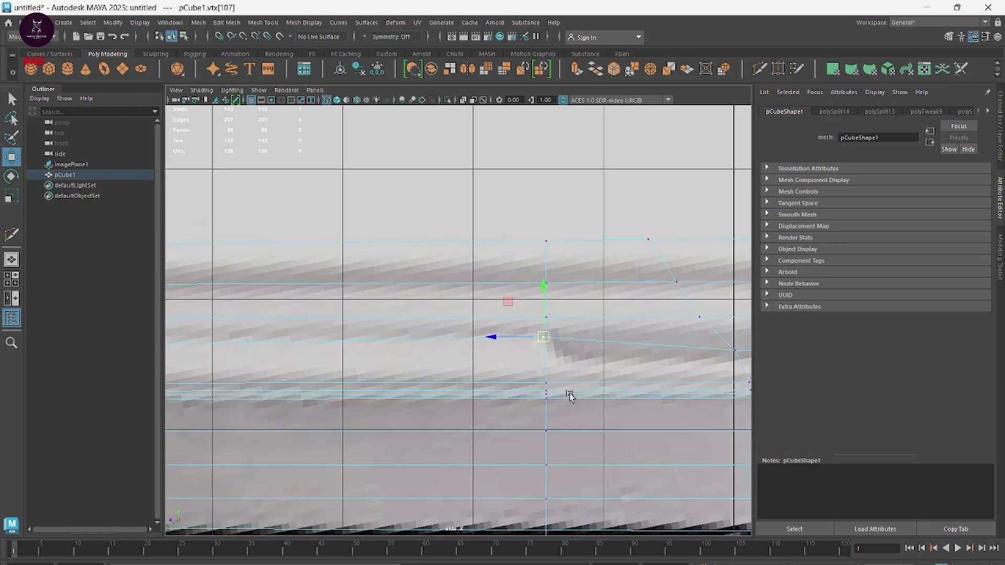
left_click(546, 385)
mouse_move(545, 386)
left_mouse_down()
mouse_move(558, 359)
mouse_move(534, 402)
mouse_move(532, 393)
left_mouse_up()
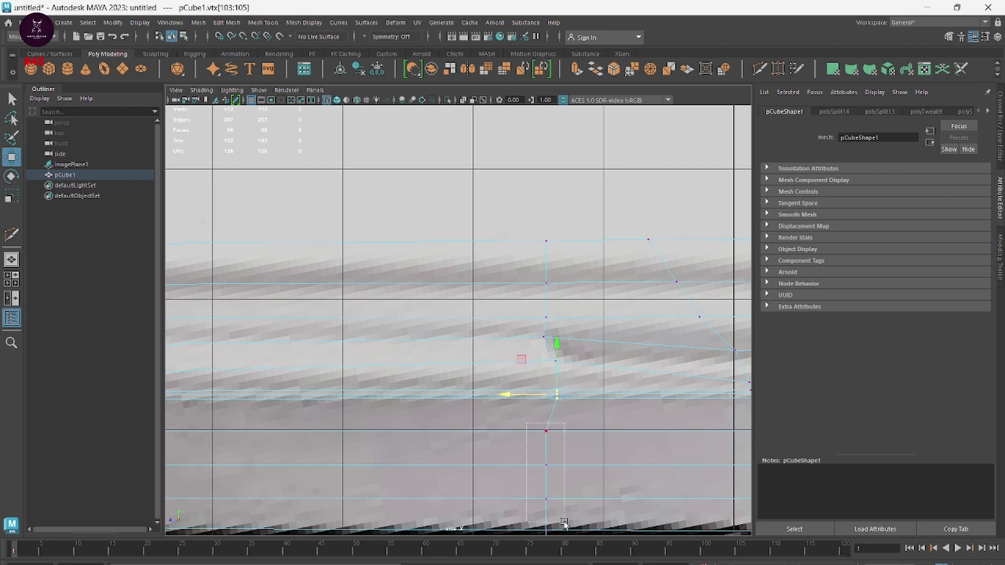
Step: Select the lower column vertices on the slide mesh and nudge them slightly right
left_click_drag(563, 524, 565, 523)
middle_click_drag(599, 487, 606, 366, "alt")
left_click_drag(529, 439, 559, 448)
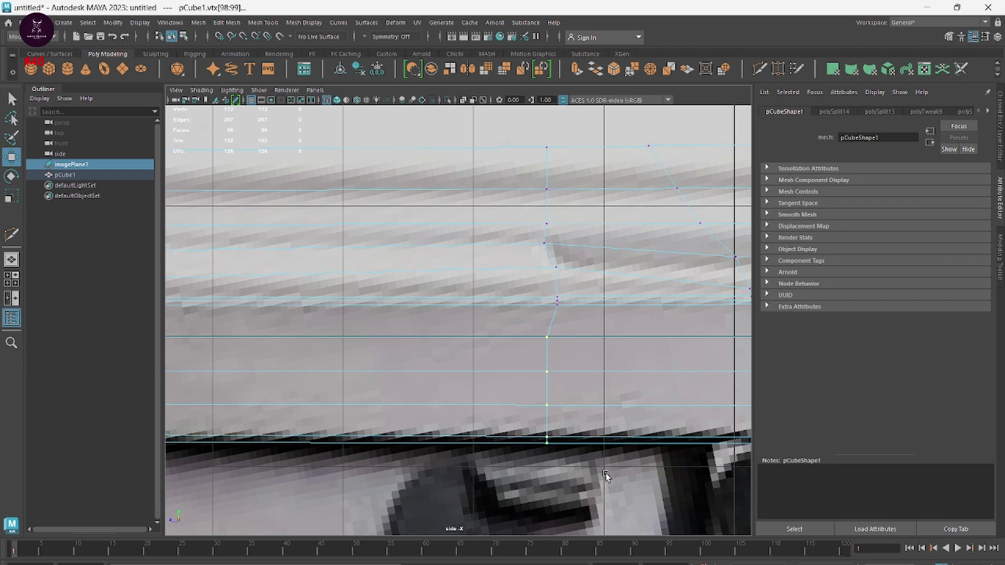
left_click(544, 393)
left_click(532, 329)
right_click_drag(539, 294, 500, 303)
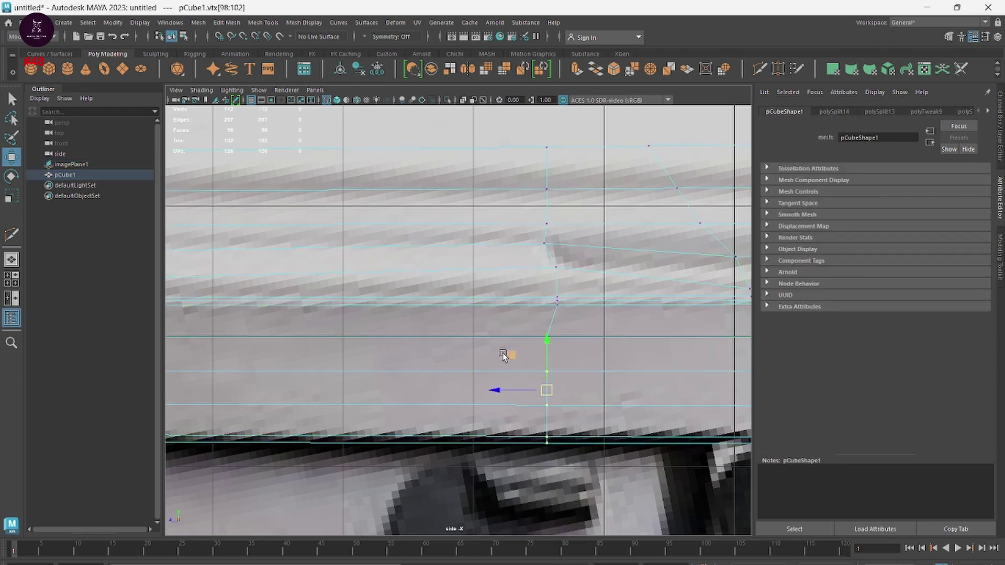
left_click_drag(505, 382, 506, 391)
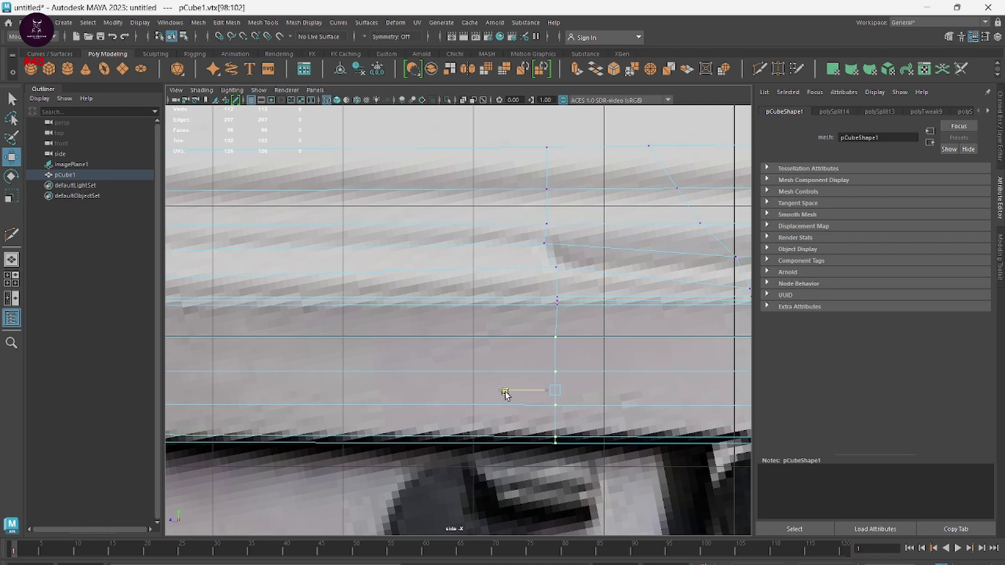
middle_click_drag(506, 394, 561, 381, "alt")
mouse_move(710, 346)
middle_mouse_down("alt")
mouse_move(649, 362)
mouse_move(514, 299)
middle_mouse_up("alt")
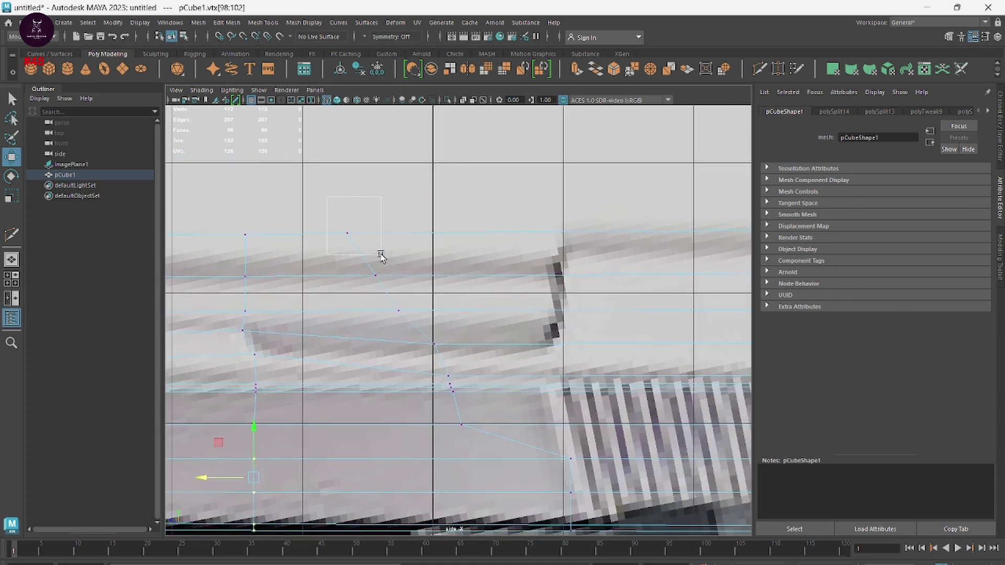
Step: Slide the upper column vertices right onto the reference cutout edge
left_click_drag(380, 255, 381, 254)
left_click_drag(330, 236, 523, 243)
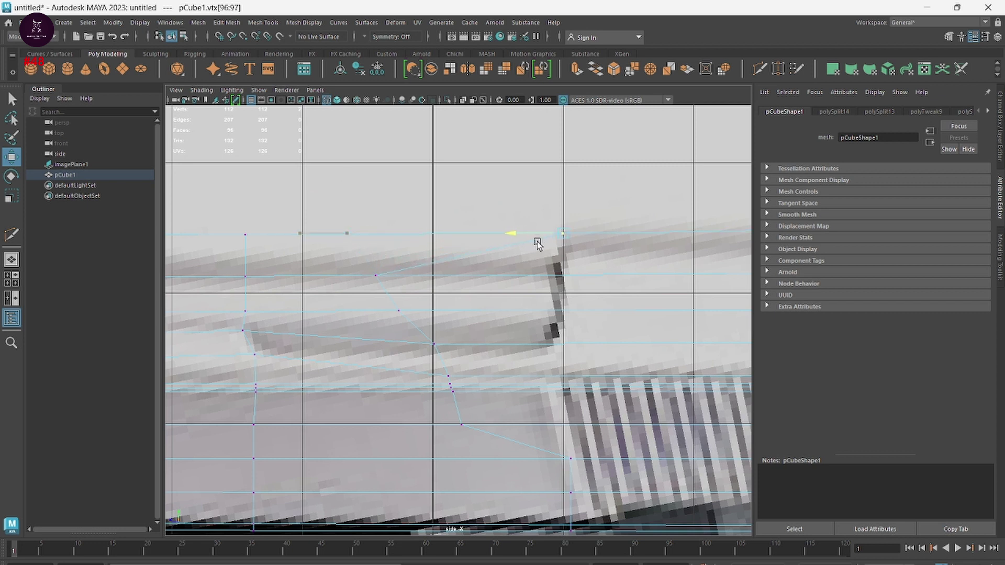
left_click_drag(365, 259, 410, 304)
left_click_drag(346, 278, 533, 293)
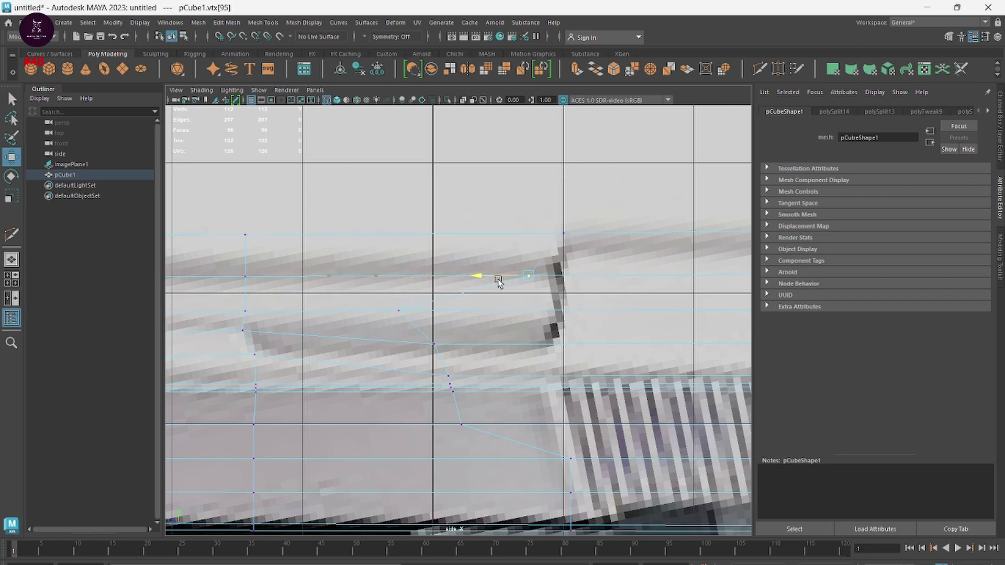
mouse_move(381, 304)
left_mouse_down()
mouse_move(406, 316)
mouse_move(529, 311)
left_mouse_up()
mouse_move(413, 329)
left_mouse_down()
mouse_move(455, 348)
mouse_move(558, 329)
left_mouse_up()
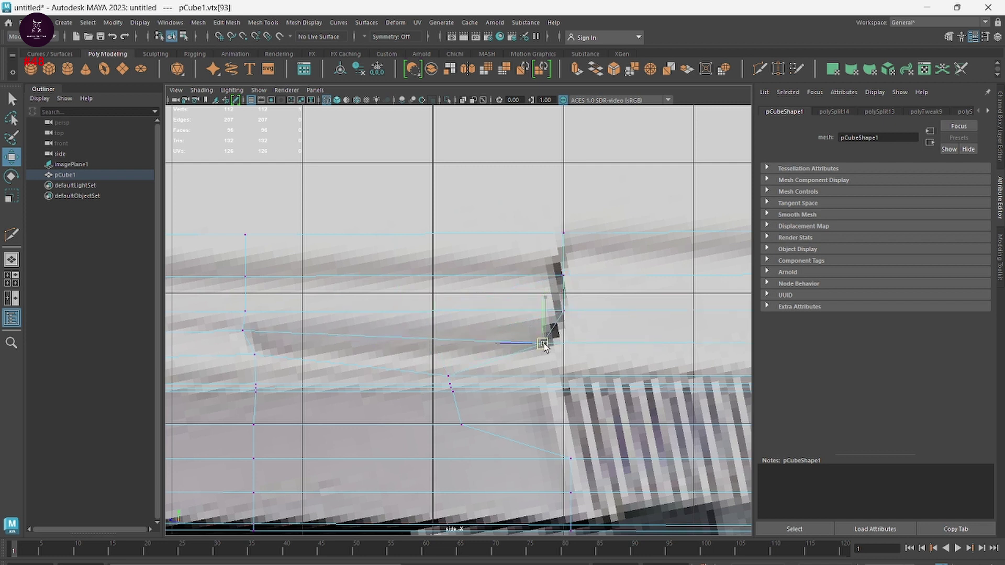
Step: Move the corner vertex up-right onto the reference cutout corner
left_click(450, 374)
left_click_drag(449, 376, 548, 357)
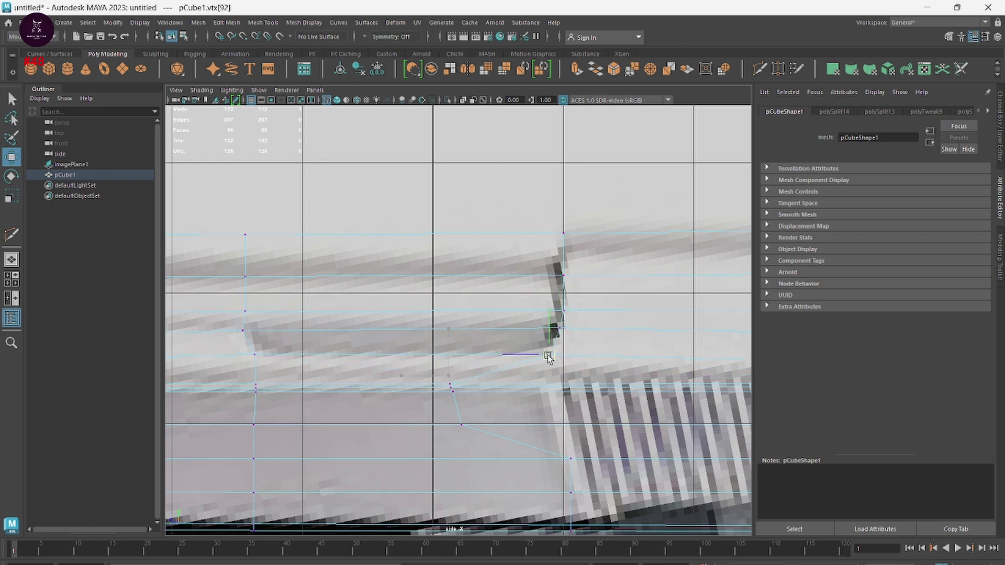
left_click_drag(458, 456, 411, 377)
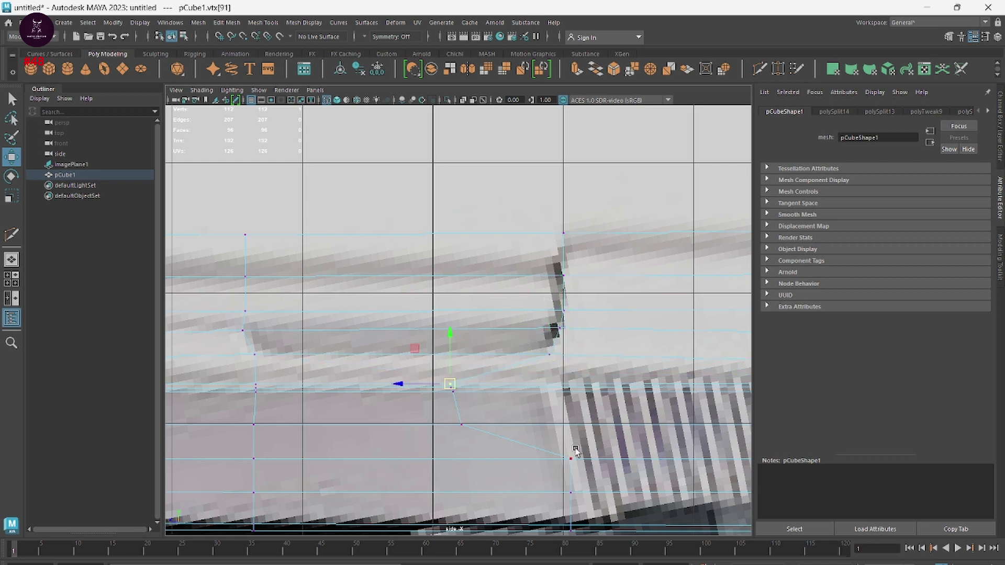
middle_click_drag(575, 451, 605, 349, "alt")
Step: Scale the whole vertex column flat and move it onto the serration edge
left_click_drag(610, 467, 440, 293)
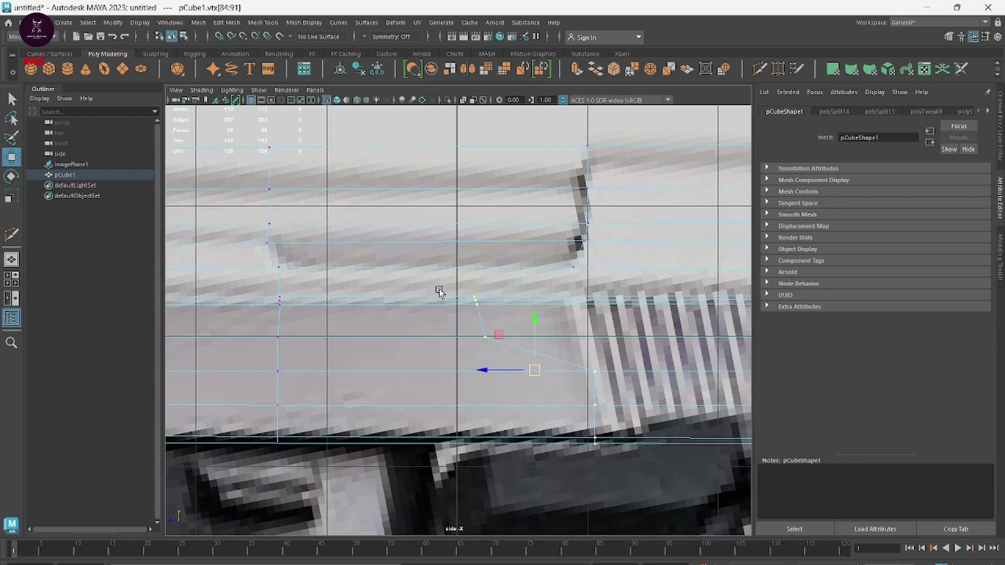
key("r")
left_click_drag(499, 374, 563, 372)
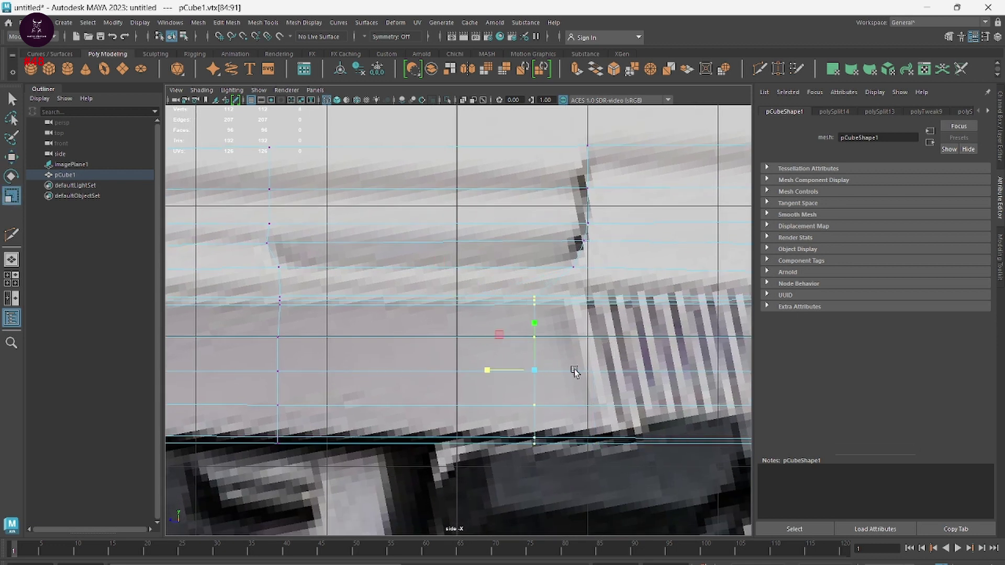
key("w")
left_click_drag(489, 372, 525, 373)
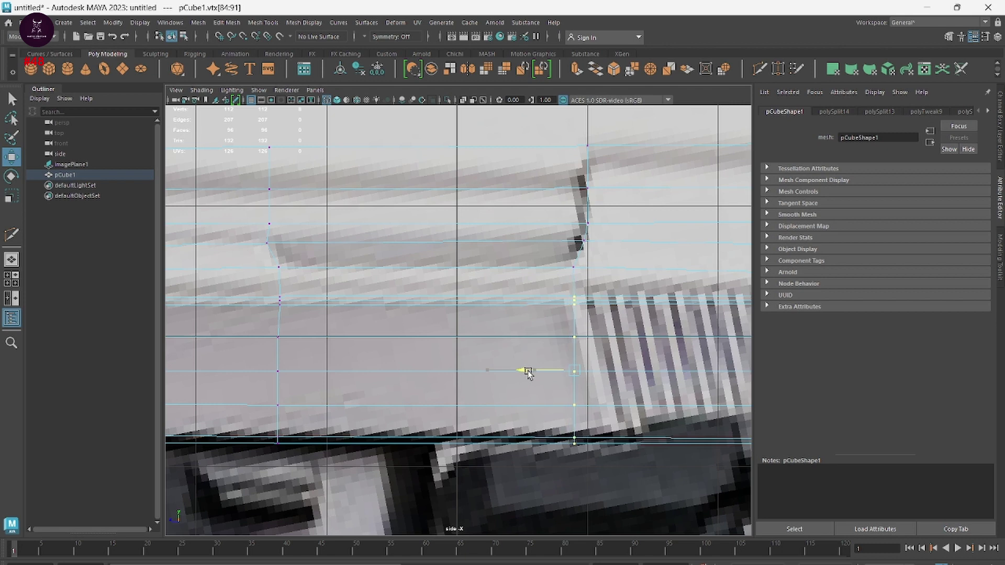
scroll(528, 373, "down", 3)
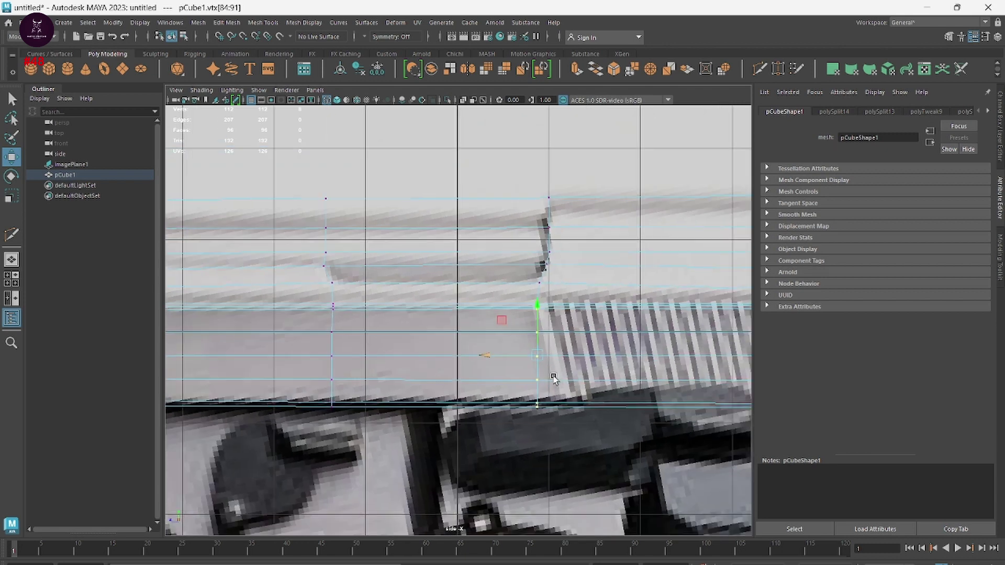
scroll(539, 373, "down", 2)
scroll(558, 373, "up", 3)
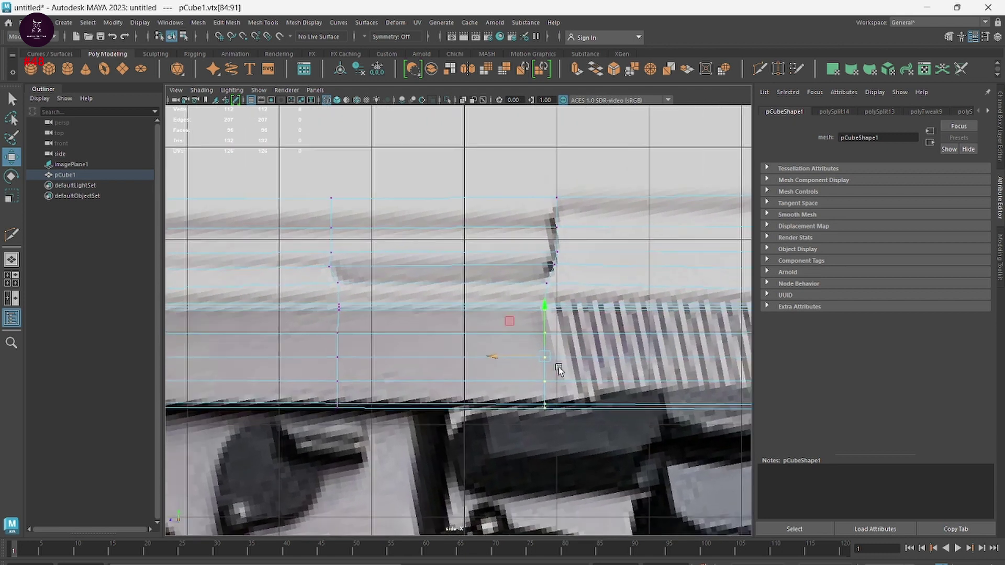
scroll(585, 386, "up", 1)
scroll(544, 278, "down", 2)
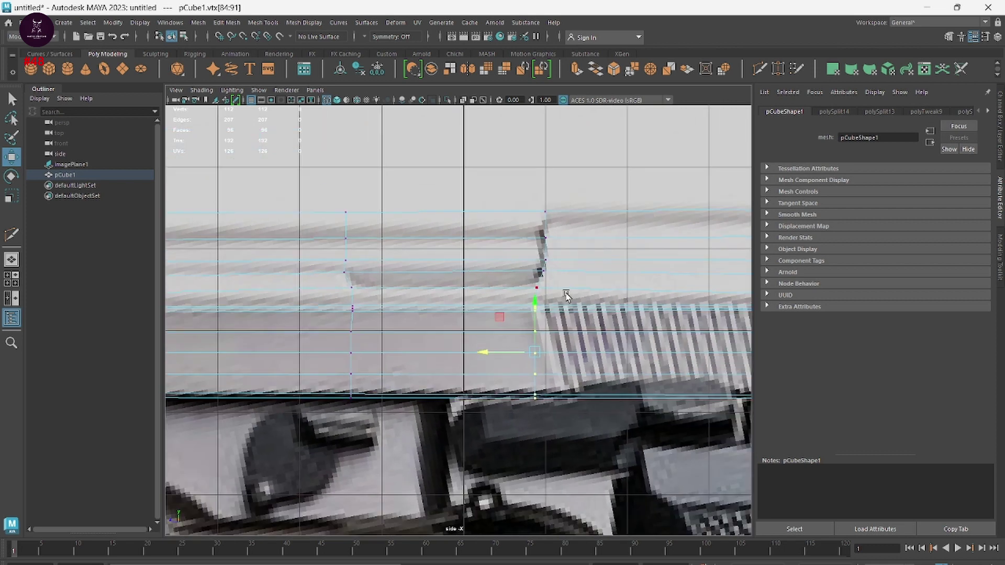
scroll(533, 293, "down", 1)
Step: Switch to Face mode, marquee-select the slide's top faces and delete them
right_click(484, 226)
left_click(497, 229)
right_click(400, 234)
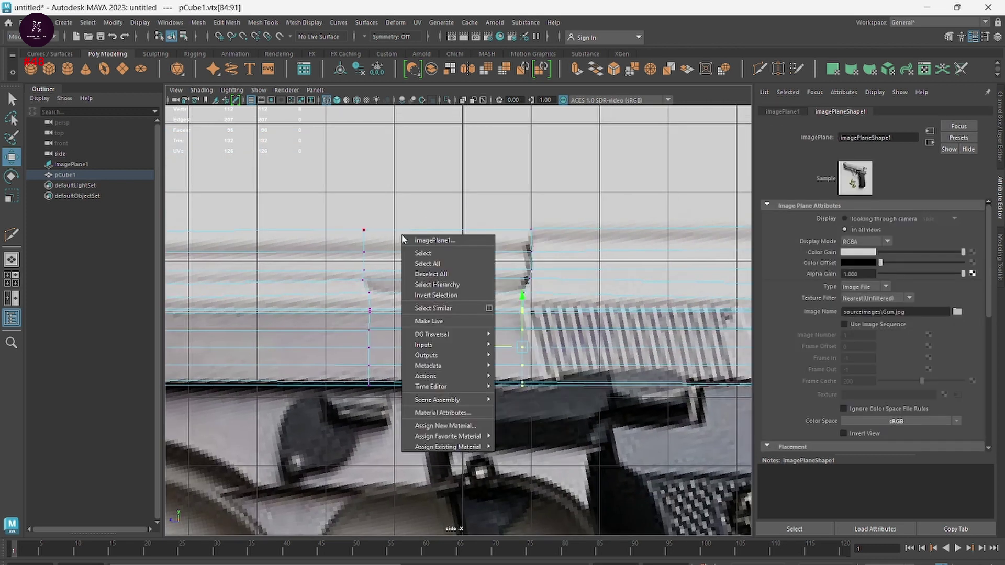
right_click(367, 232)
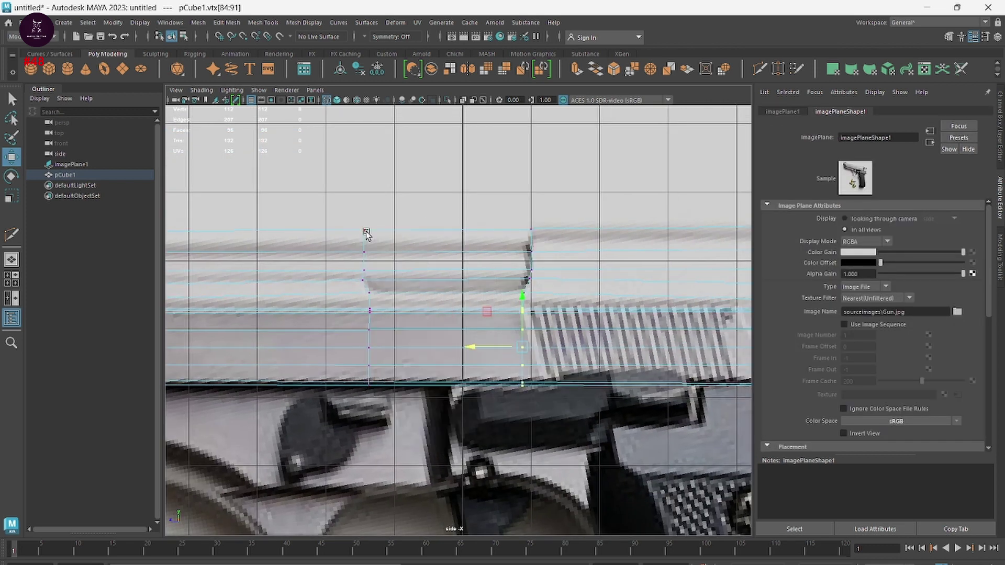
right_click_drag(366, 235, 359, 262)
scroll(700, 344, "down", 2)
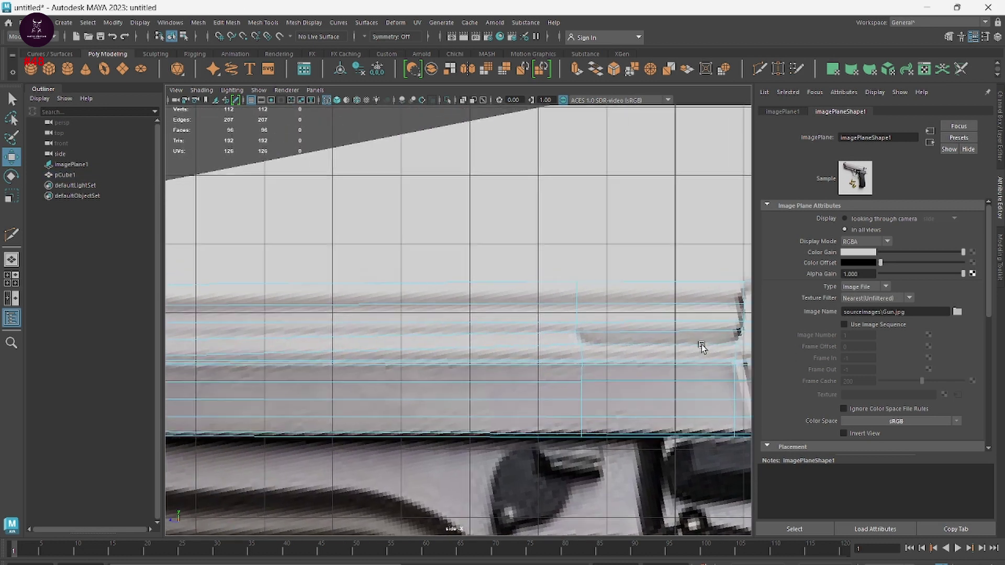
scroll(426, 308, "down", 1)
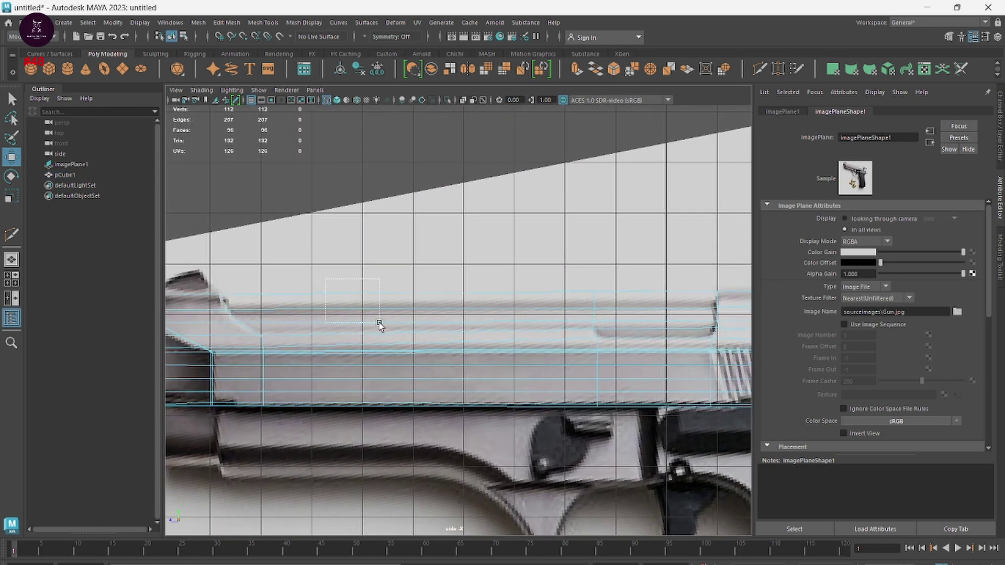
left_click_drag(379, 325, 381, 325)
left_click_drag(634, 266, 642, 296)
left_click_drag(649, 335, 649, 335)
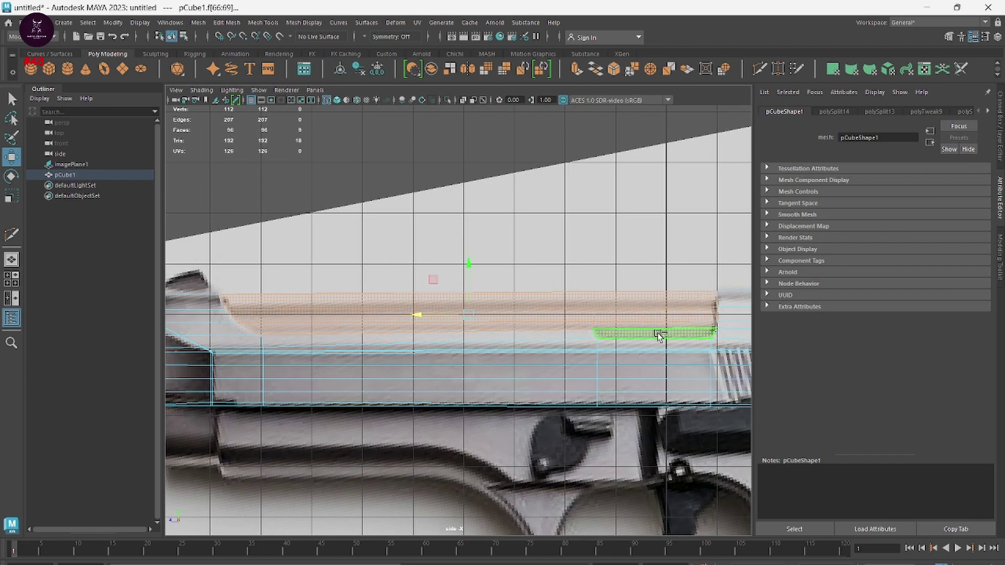
key("Delete")
key("space")
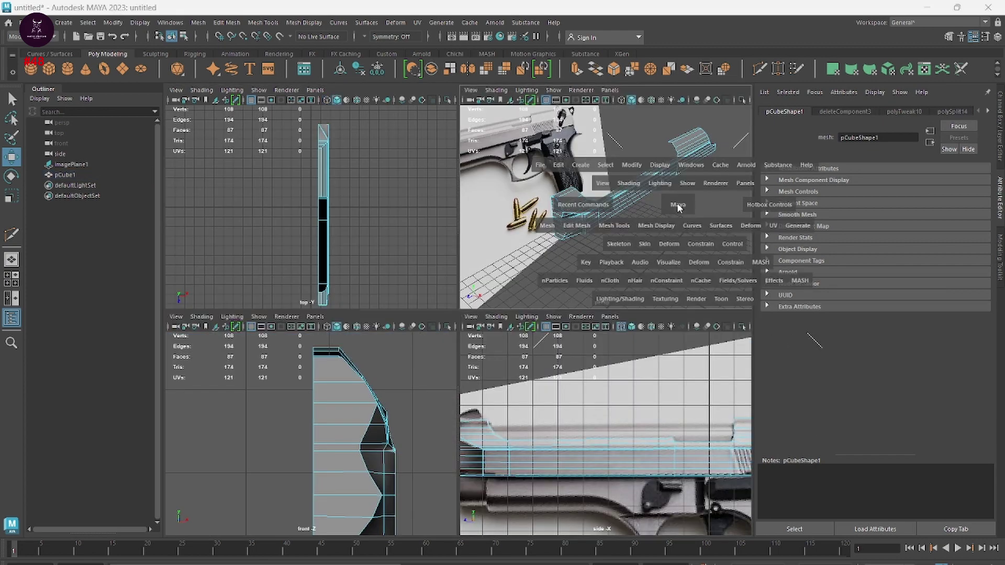
Step: Switch to the perspective view and orbit and zoom in on the open-topped slide
key("space")
mouse_move(578, 341)
left_mouse_down("alt")
mouse_move(633, 335)
mouse_move(528, 337)
mouse_move(579, 280)
mouse_move(555, 338)
left_mouse_up("alt")
right_click(533, 260)
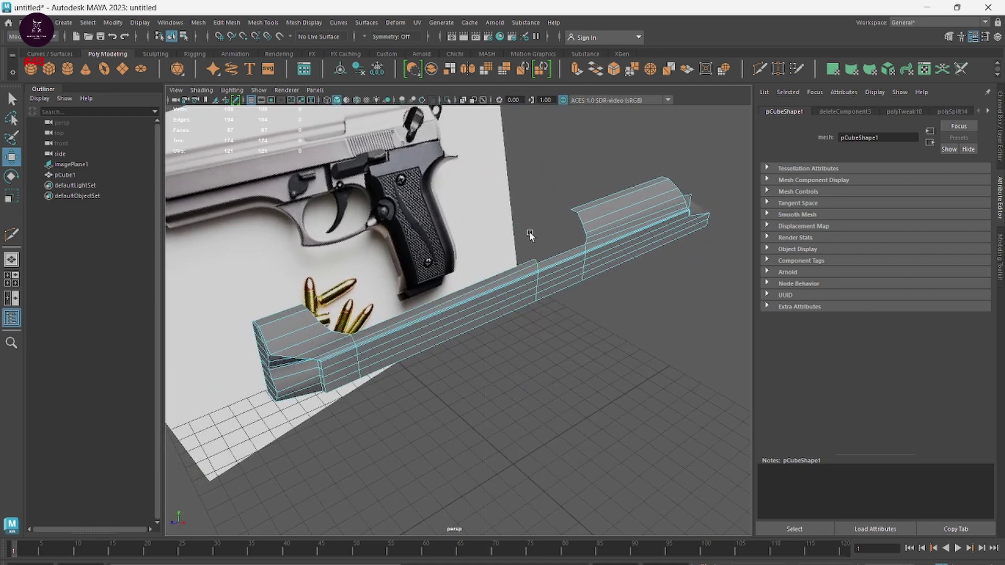
scroll(431, 295, "up", 3)
scroll(448, 313, "up", 3)
scroll(547, 336, "up", 3)
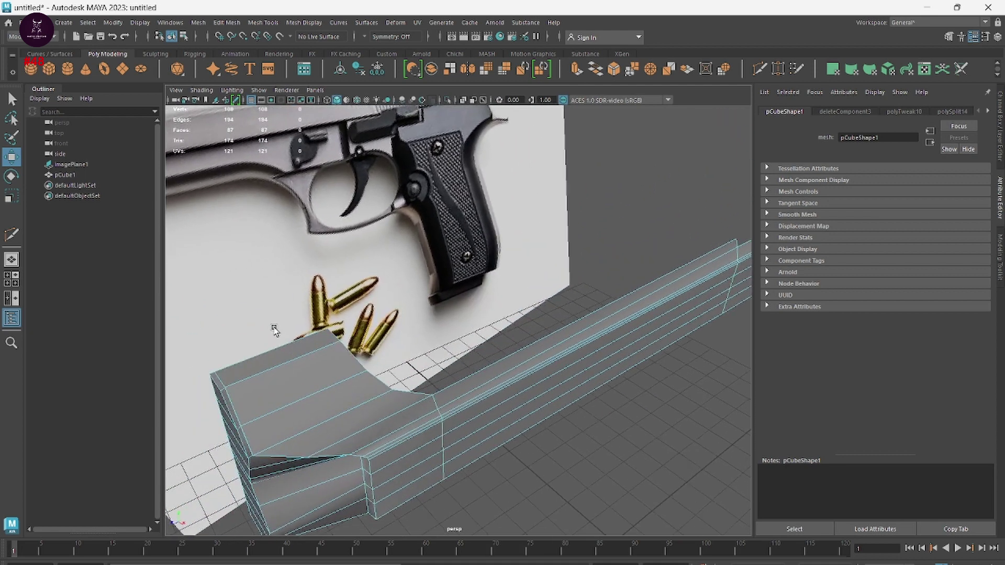
Step: Select the slide mesh and pick the open edge along its top
left_click(338, 335)
left_click(582, 317)
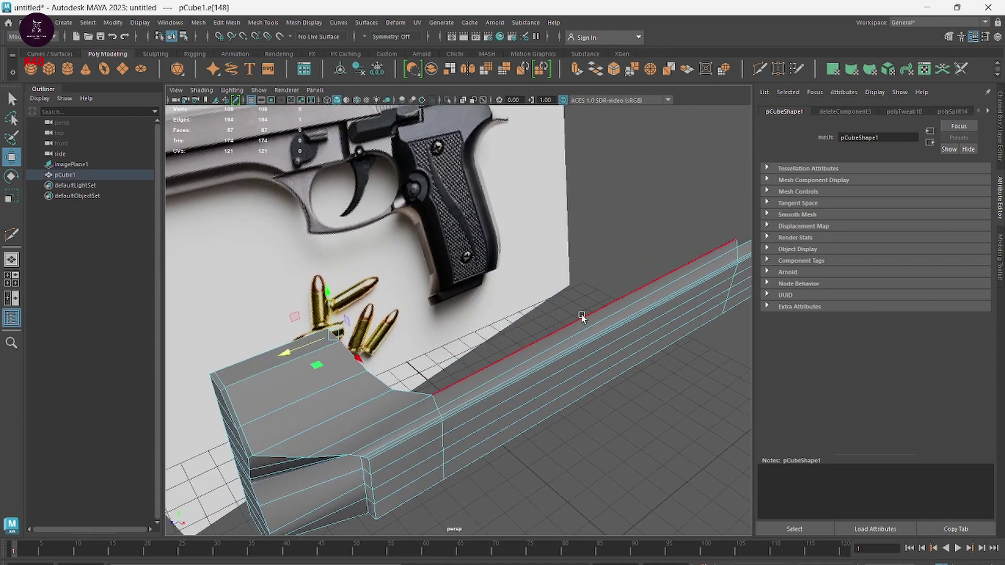
left_click_drag(582, 317, 492, 327, "alt")
left_click(539, 284)
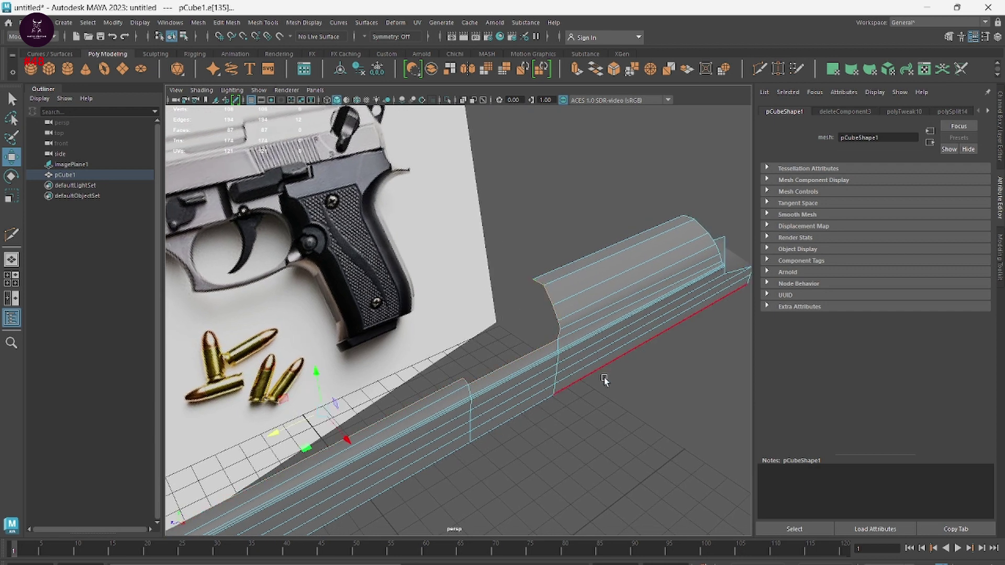
Step: Extrude the open top edge with Ctrl+E and set its Thickness to -0.09
key("ctrl+e")
scroll(595, 370, "up", 3)
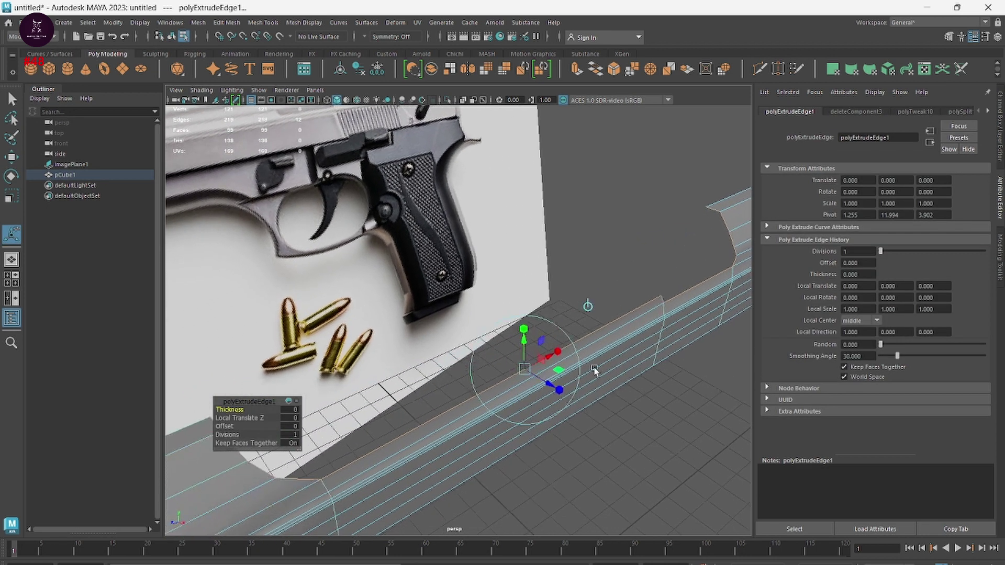
left_click_drag(237, 409, 220, 409)
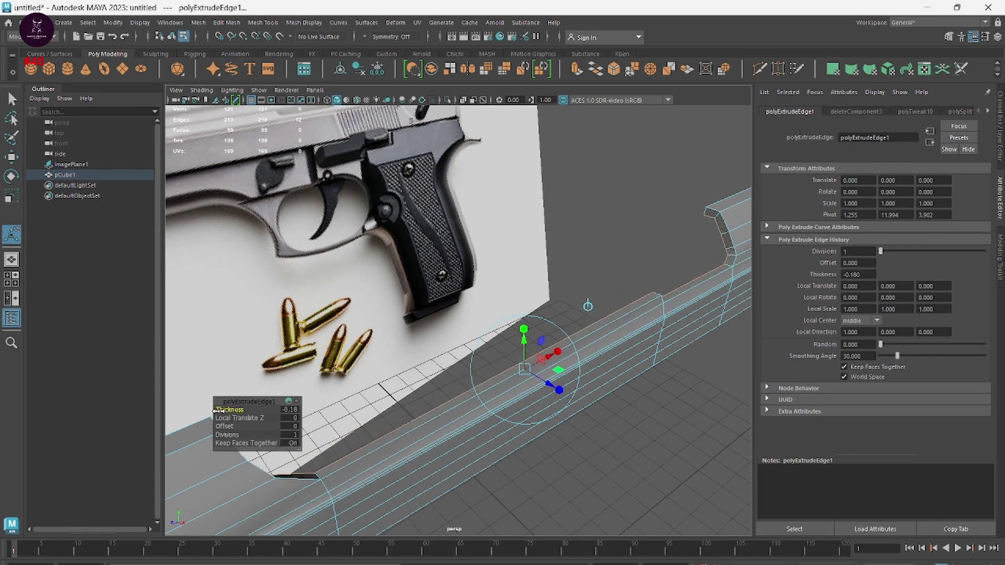
left_click_drag(220, 410, 224, 411)
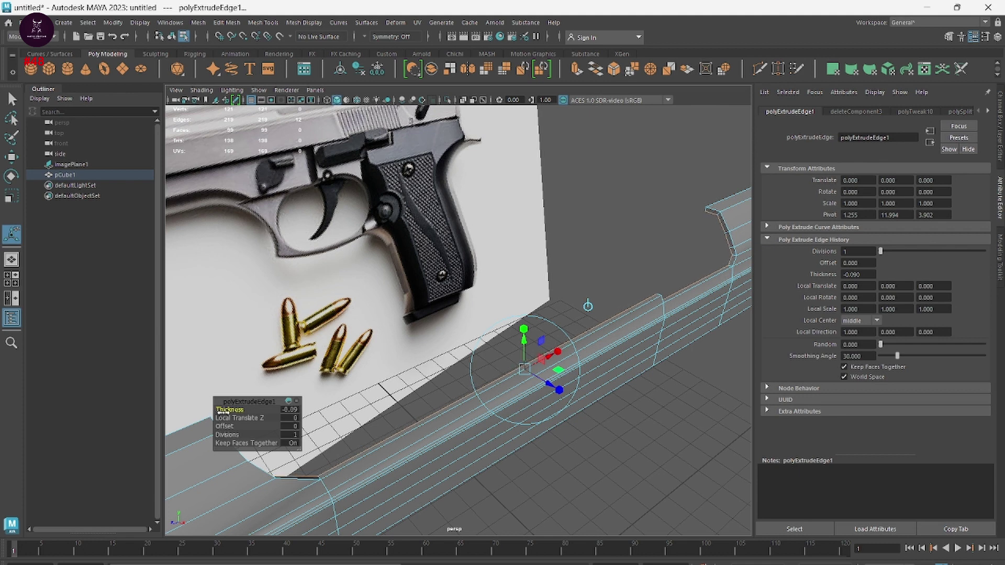
Step: Reselect pCube1 from a new angle and switch it to edge selection mode
right_click_drag(553, 211, 601, 195)
left_click(586, 205)
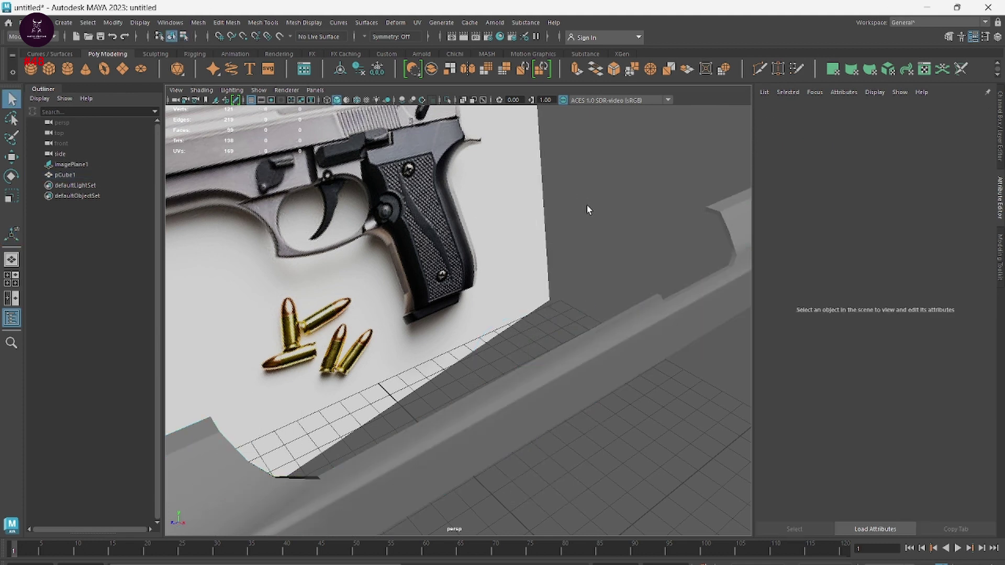
left_click_drag(586, 205, 668, 386, "alt")
left_click(384, 373)
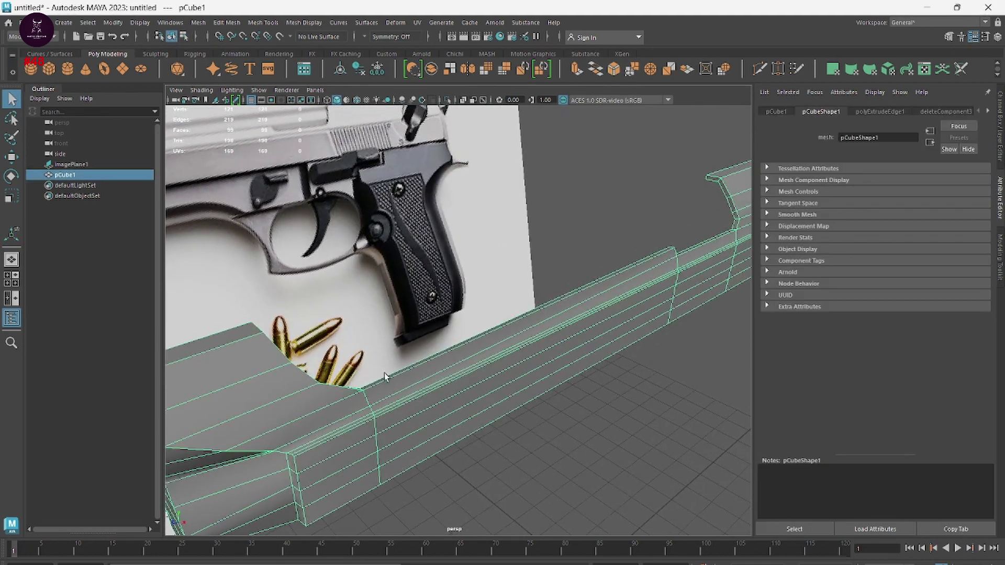
mouse_move(384, 372)
left_mouse_down("alt")
mouse_move(418, 391)
mouse_move(401, 392)
mouse_move(449, 387)
mouse_move(433, 374)
mouse_move(442, 406)
left_mouse_up("alt")
right_click(471, 373)
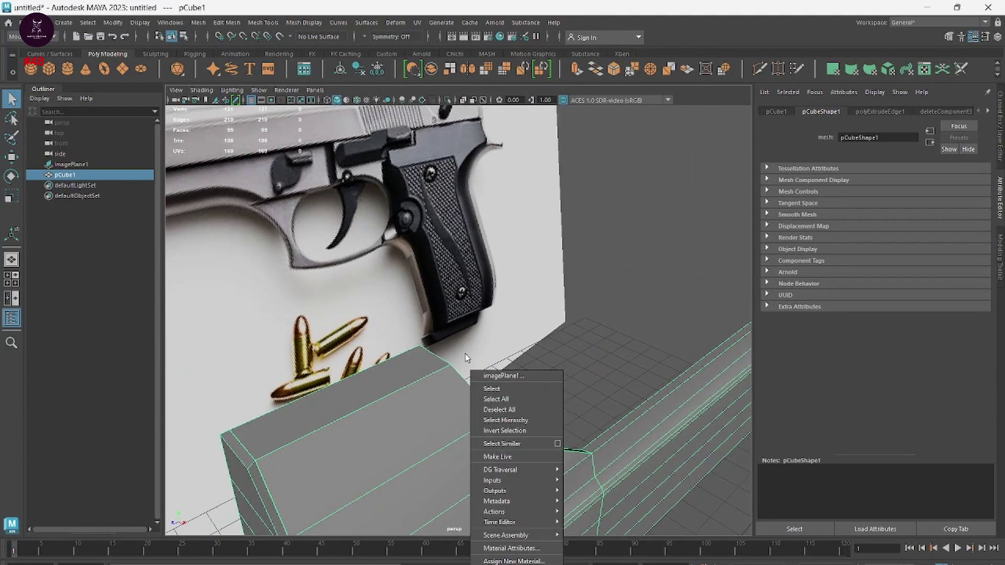
right_click_drag(411, 372, 398, 283)
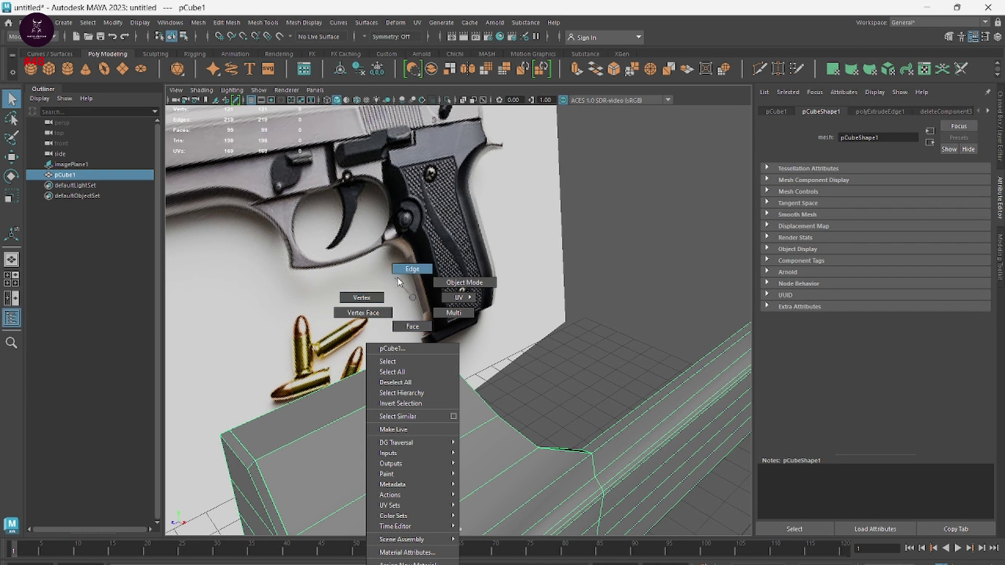
left_click(426, 357)
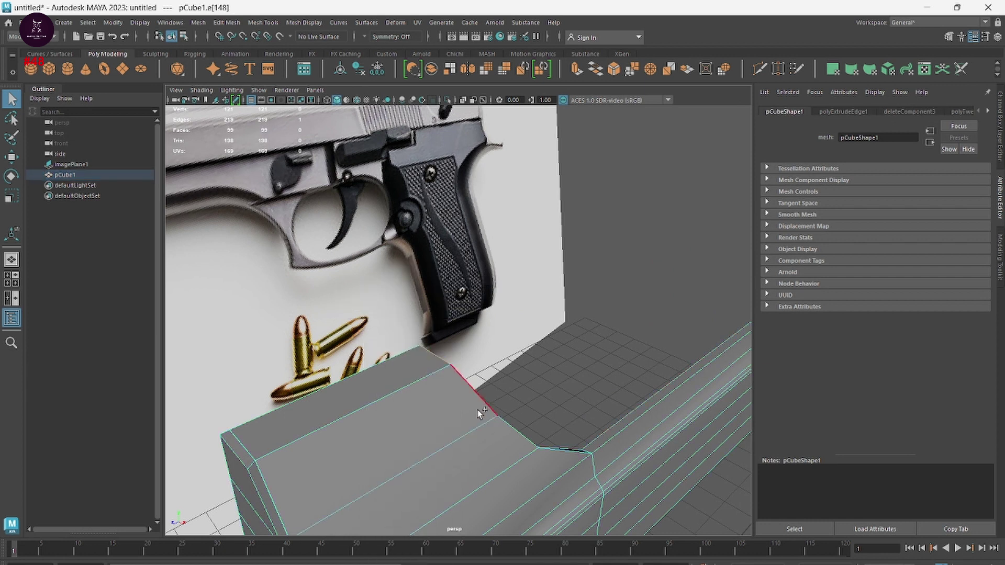
Step: Select the edge loop running along the slide wall's upper ridge
double_click(548, 451, "shift")
left_click(645, 418)
mouse_move(622, 419)
left_mouse_down("alt")
mouse_move(393, 462)
mouse_move(444, 431)
left_mouse_up("alt")
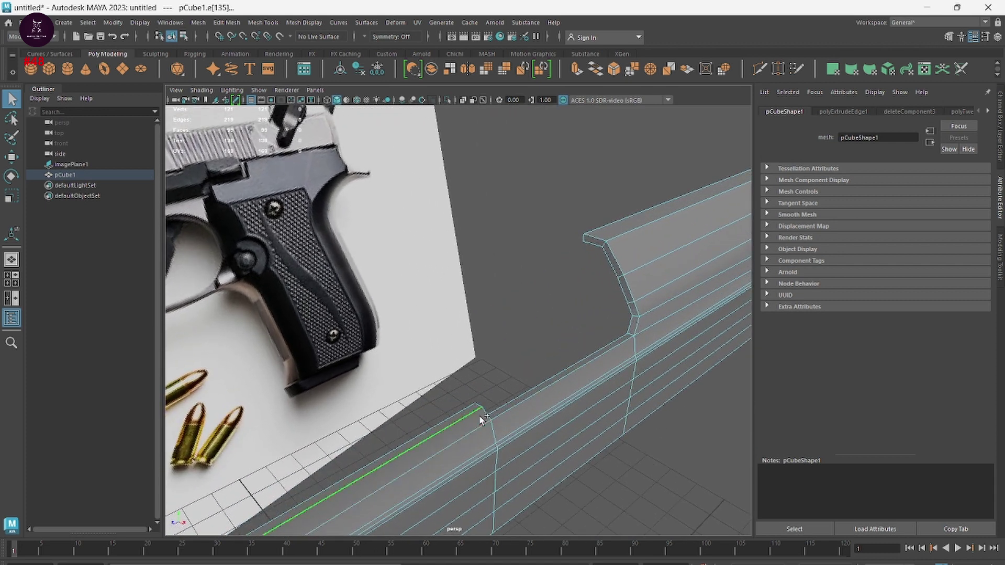
double_click(501, 413)
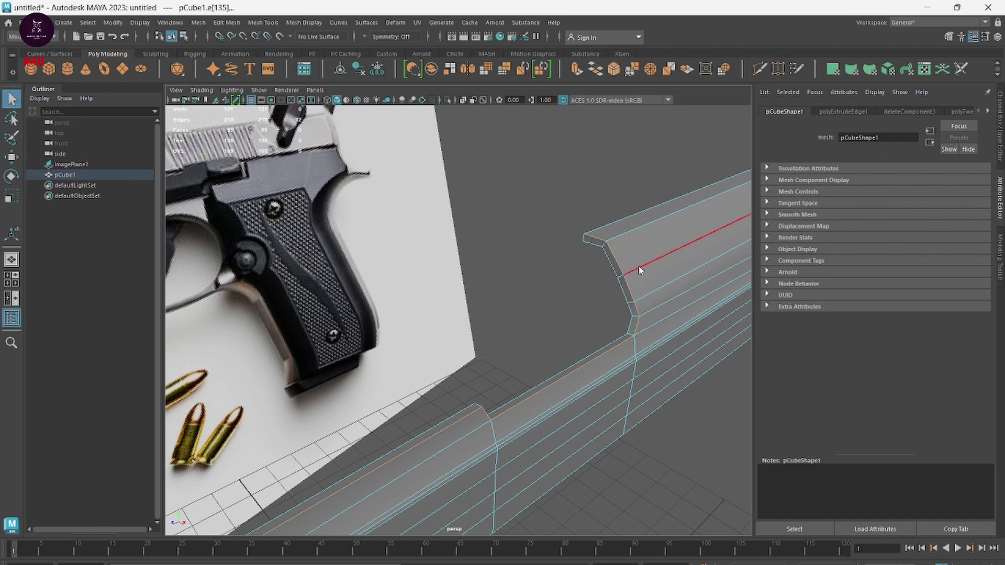
Step: Bevel the slide's upper-step edge with 2 segments at about 0.27 fraction, then orbit to inspect
right_click_drag(638, 265, 683, 272, "shift")
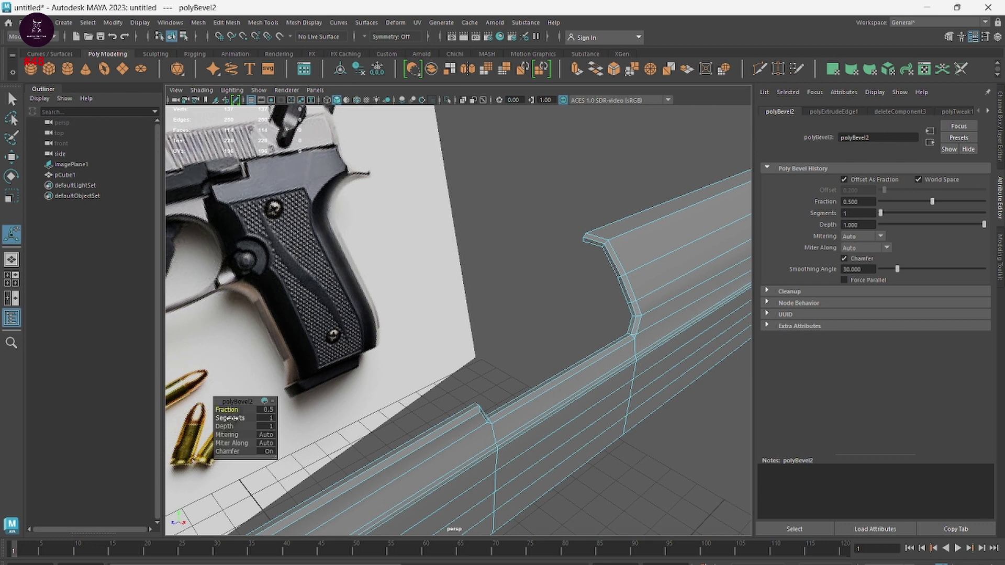
left_click_drag(230, 418, 214, 413)
right_click_drag(525, 220, 556, 209)
left_click(552, 208)
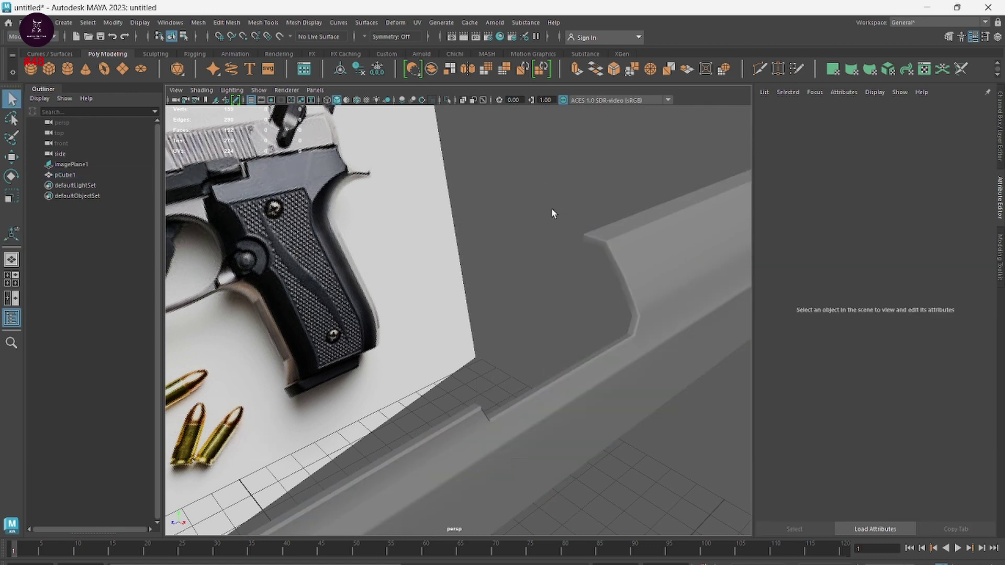
mouse_move(663, 384)
left_mouse_down("alt")
mouse_move(634, 377)
mouse_move(636, 406)
mouse_move(653, 406)
mouse_move(621, 390)
mouse_move(762, 271)
mouse_move(700, 309)
mouse_move(593, 306)
left_mouse_up("alt")
right_click_drag(593, 307, 476, 334, "alt")
left_click(461, 362)
mouse_move(461, 362)
left_mouse_down("alt")
mouse_move(441, 390)
mouse_move(450, 388)
left_mouse_up("alt")
left_click(652, 389)
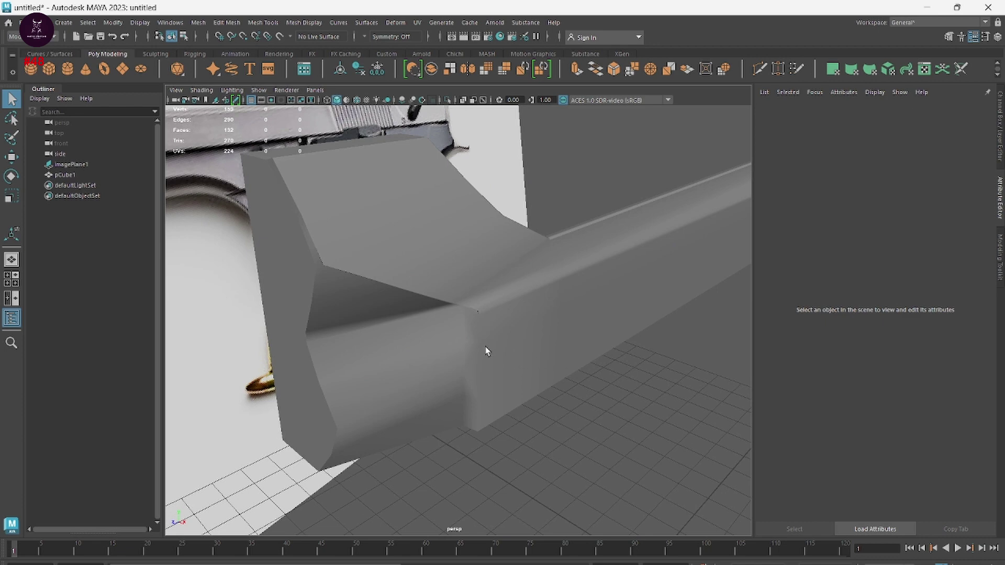
Step: Switch to the four-view layout and zoom the side view onto the reference image
scroll(485, 346, "down", 5)
key("space")
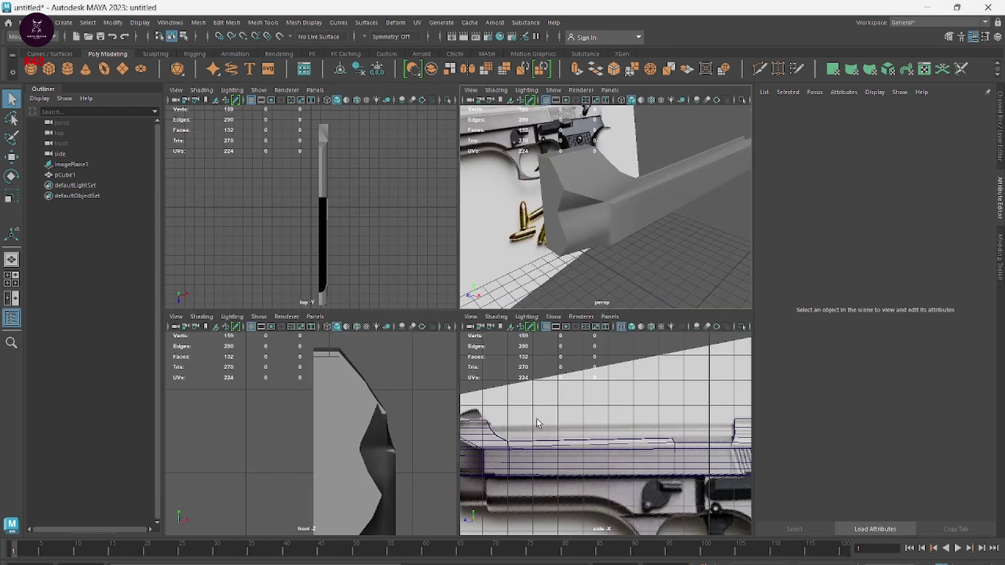
scroll(549, 434, "up", 3)
scroll(575, 450, "up", 3)
scroll(601, 465, "up", 3)
scroll(621, 480, "up", 3)
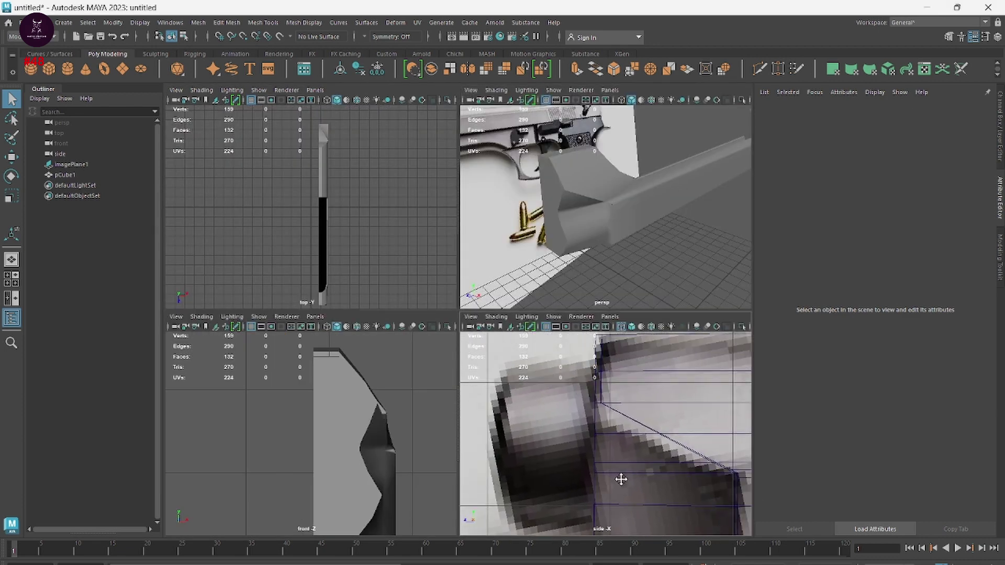
scroll(594, 231, "up", 2)
scroll(581, 217, "up", 2)
Step: Put pCube1 into edge mode and maximize the perspective view
left_click(569, 182)
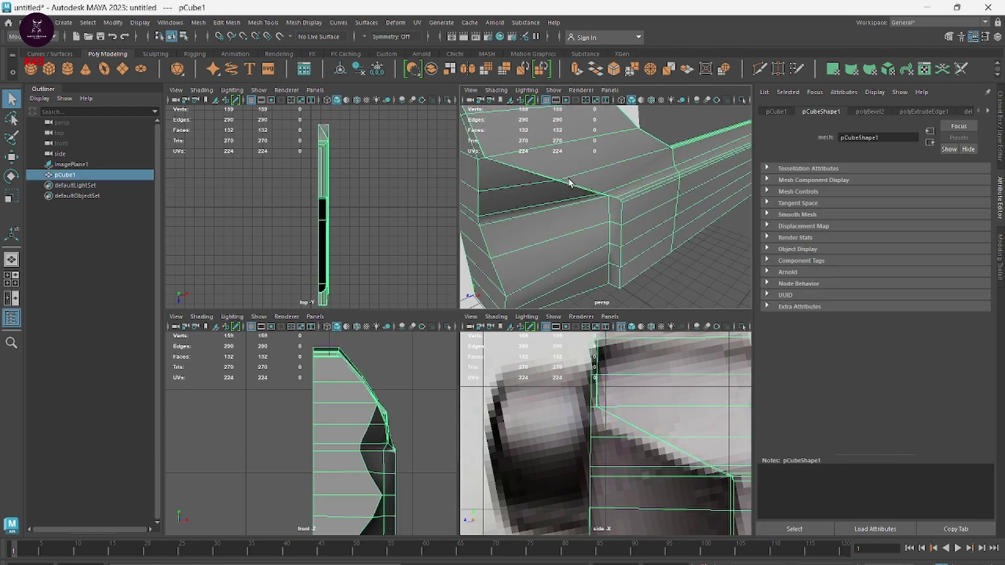
right_click_drag(569, 182, 560, 154)
mouse_move(539, 214)
left_mouse_down("alt")
mouse_move(564, 235)
mouse_move(601, 211)
mouse_move(589, 231)
mouse_move(595, 309)
mouse_move(539, 309)
left_mouse_up("alt")
key("space")
Step: Select two edges on the slide's front and slide them along X
middle_click_drag(539, 309, 562, 354, "alt")
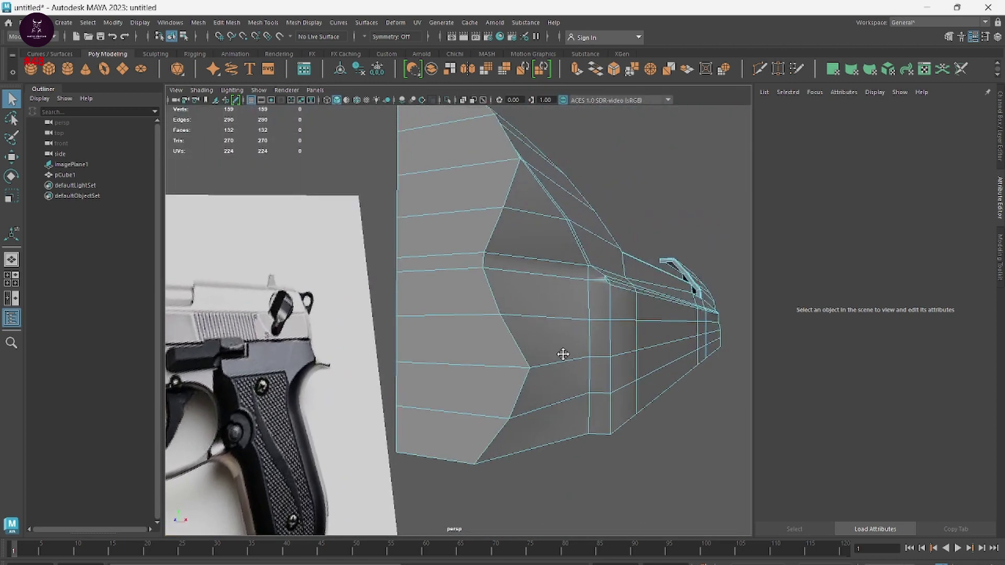
scroll(562, 354, "up", 3)
scroll(544, 278, "up", 3)
scroll(557, 287, "up", 2)
left_click(576, 335)
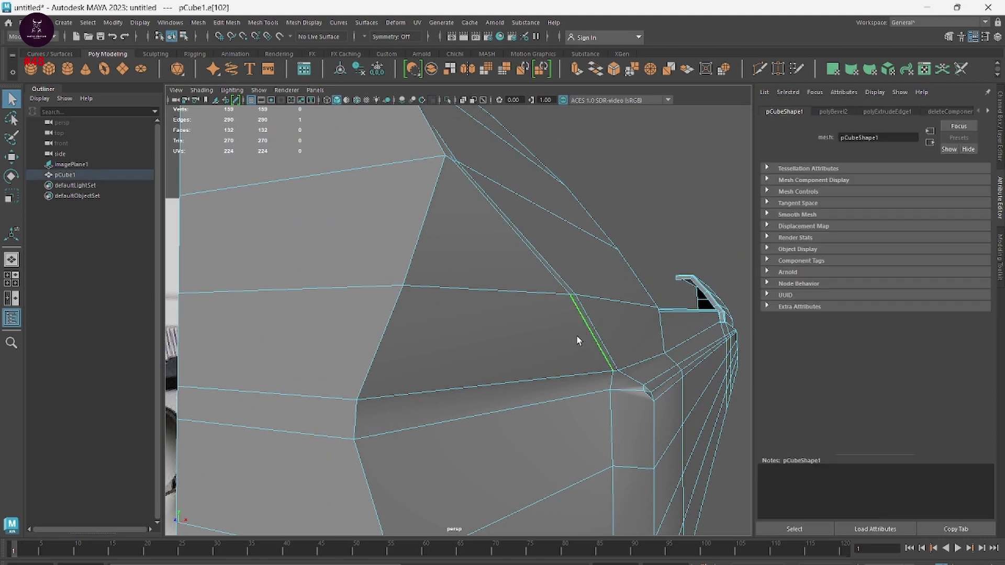
left_click(523, 256, "shift")
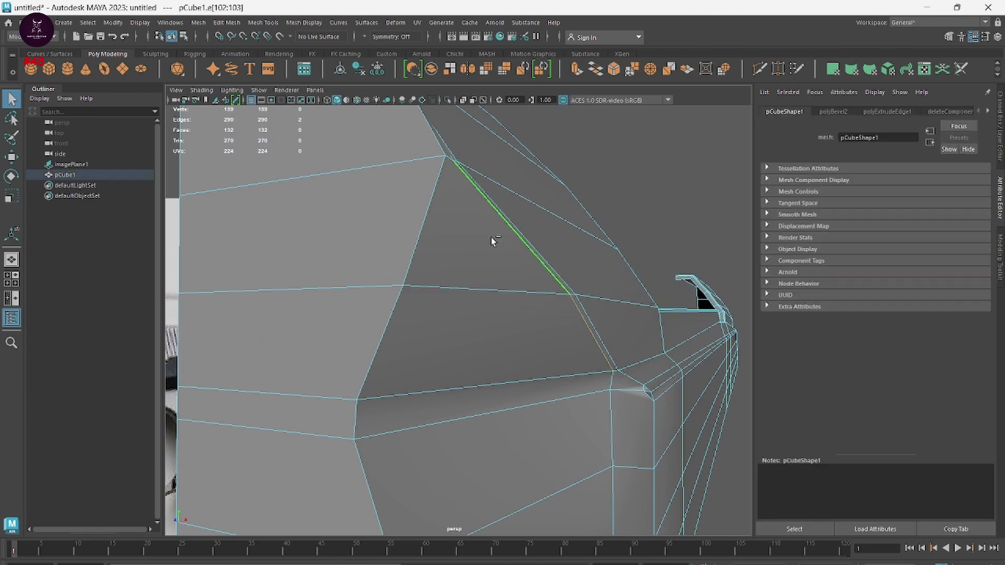
left_click_drag(492, 232, 498, 237, "alt")
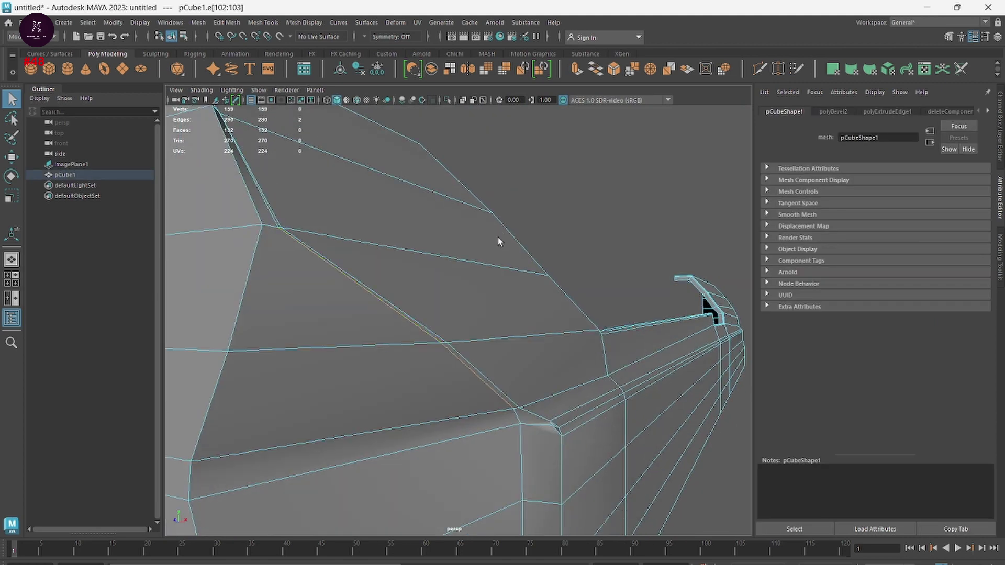
key("w")
left_click_drag(471, 342, 459, 345)
Step: Shift each crease edge left to narrow the dark groove strip
left_click_drag(372, 250, 417, 314, "alt")
left_click(432, 332)
left_click_drag(482, 366, 475, 368)
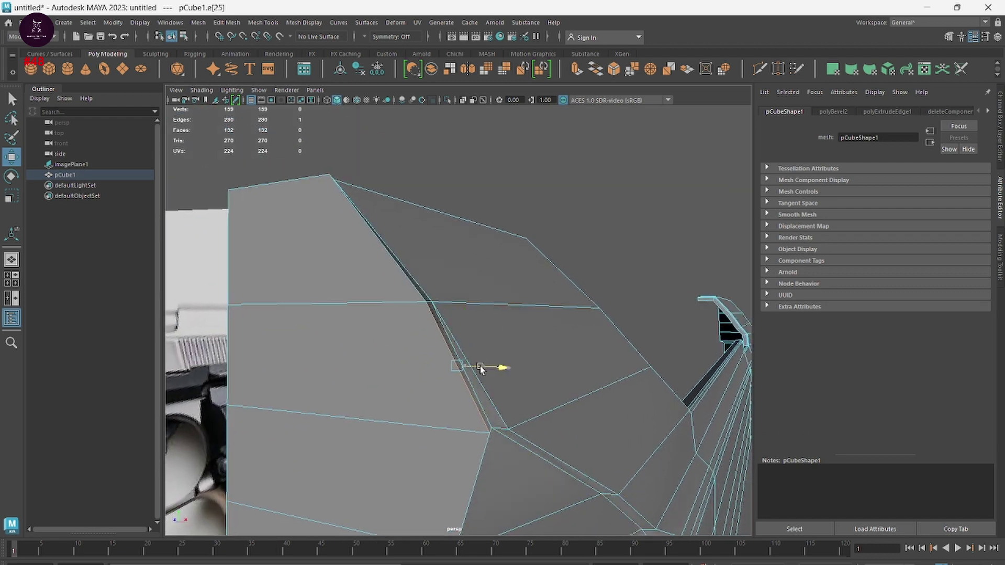
left_click(425, 285)
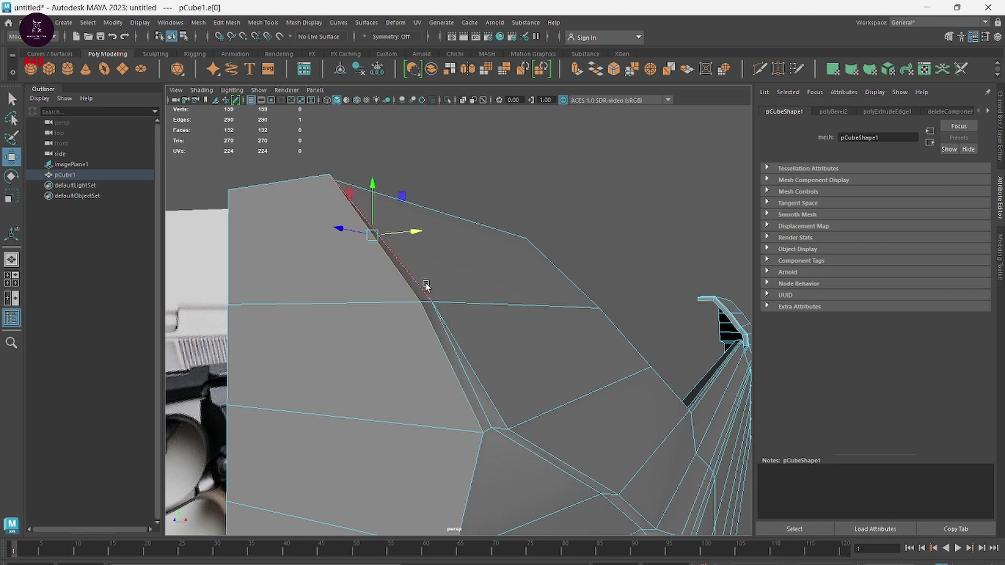
mouse_move(418, 237)
left_mouse_down()
mouse_move(406, 230)
mouse_move(414, 225)
mouse_move(413, 238)
left_mouse_up()
left_click(408, 269)
left_click_drag(352, 231, 343, 234)
mouse_move(535, 427)
left_mouse_down("alt")
mouse_move(567, 408)
mouse_move(554, 403)
left_mouse_up("alt")
left_click(438, 326)
Step: Bevel crease edges e[52:53] with 2 segments at fraction 0.63
left_click(506, 385, "shift")
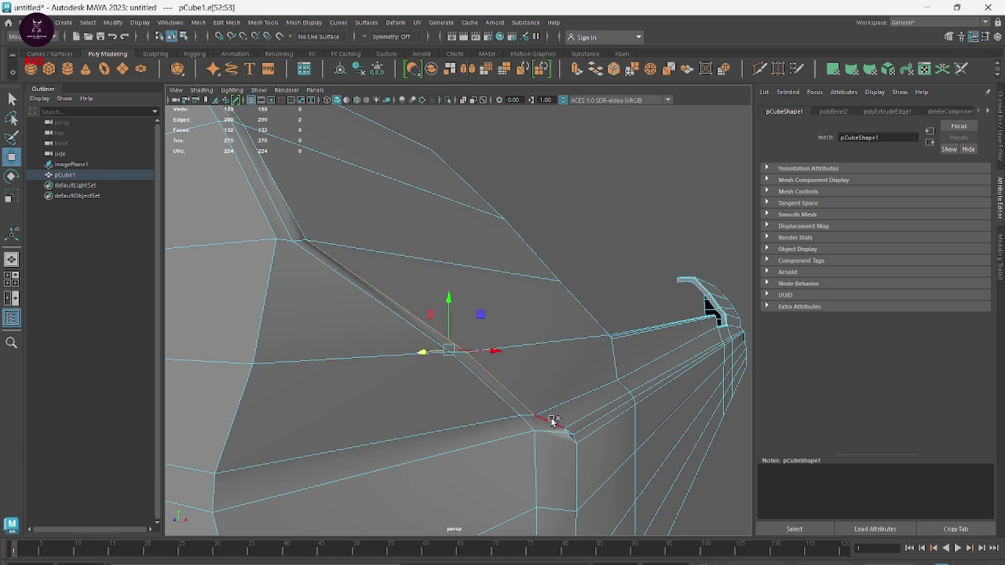
right_click_drag(551, 419, 591, 394, "shift")
middle_click_drag(262, 359, 348, 359)
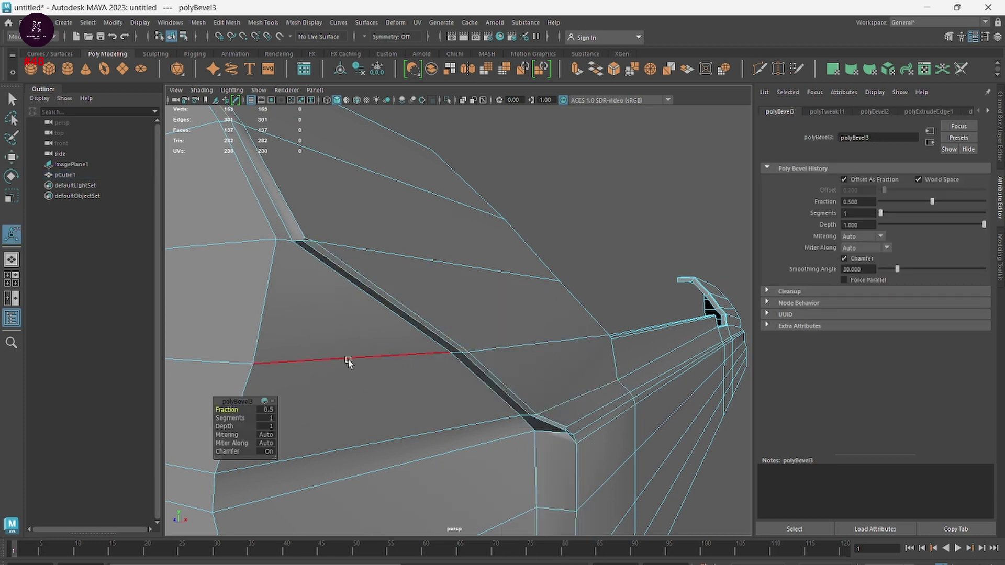
middle_click_drag(227, 409, 232, 410)
middle_click_drag(253, 419, 261, 419)
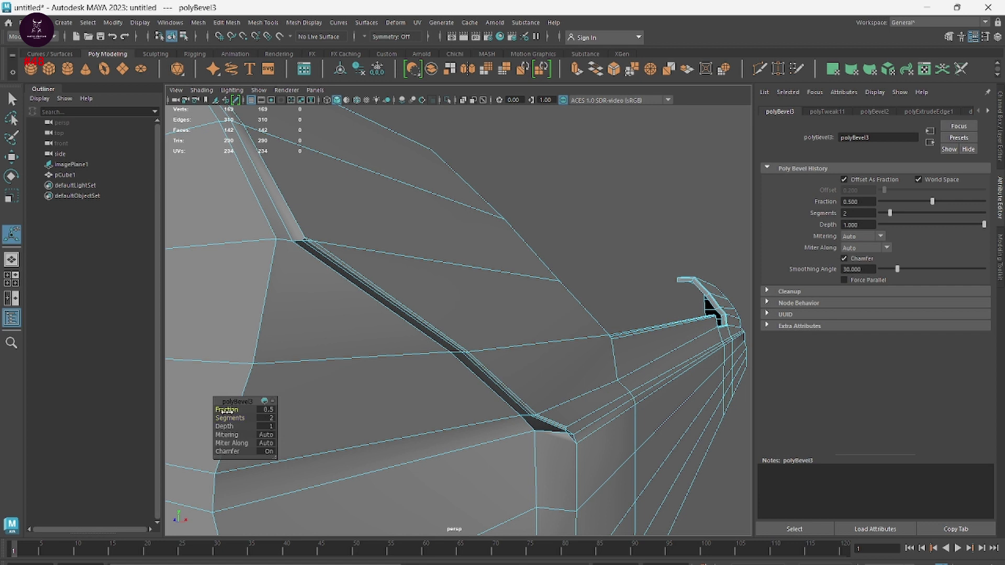
middle_click_drag(227, 411, 237, 412)
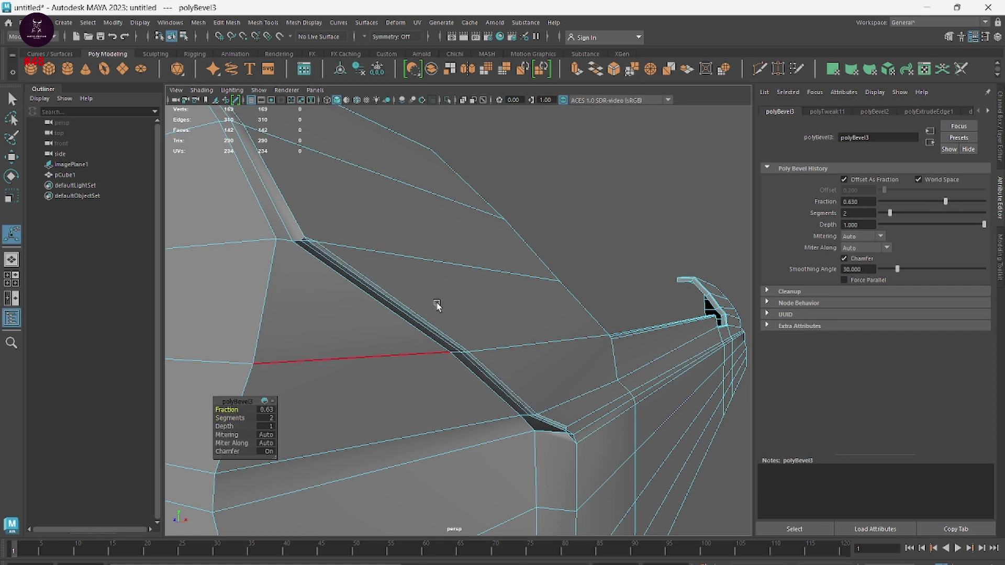
Step: Return to Object Mode and reselect pCube1
right_click_drag(588, 213, 611, 171)
left_click(617, 334)
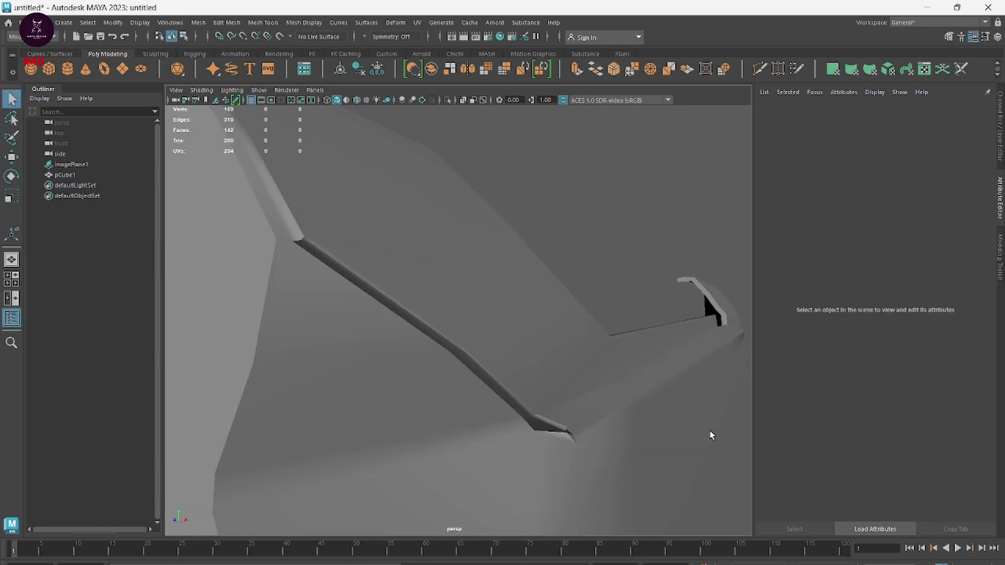
left_click(626, 429)
scroll(581, 462, "up", 3)
Step: Weld the groove-corner vertices onto their neighbours with a target merge
scroll(570, 444, "up", 2)
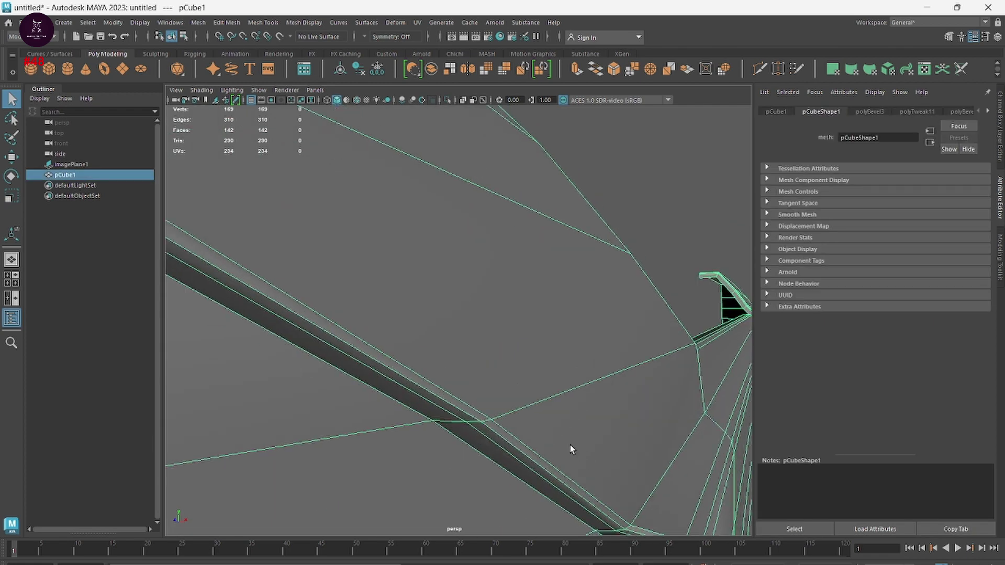
left_click_drag(603, 467, 539, 326, "alt")
middle_click_drag(539, 327, 534, 327, "alt")
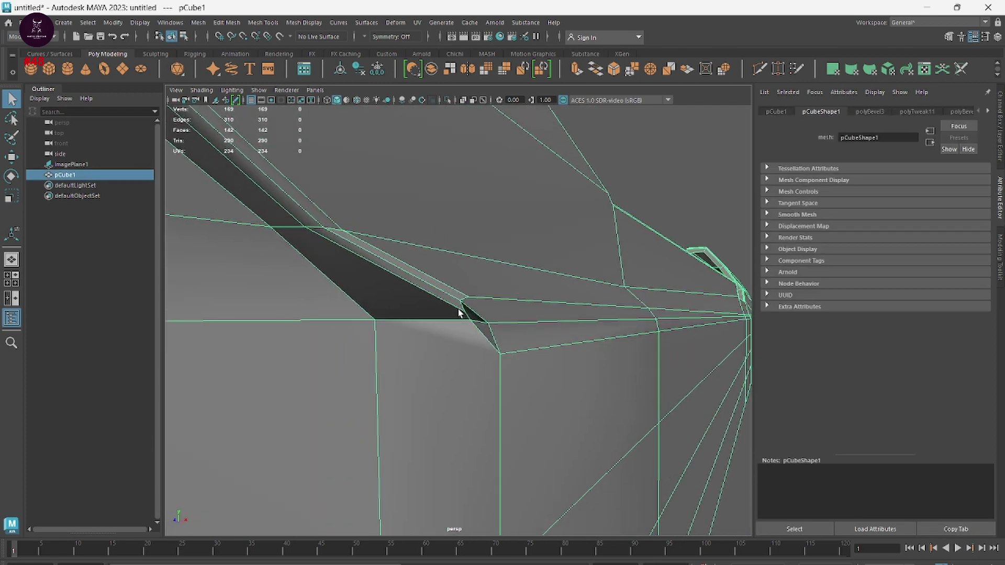
right_click_drag(485, 318, 432, 296)
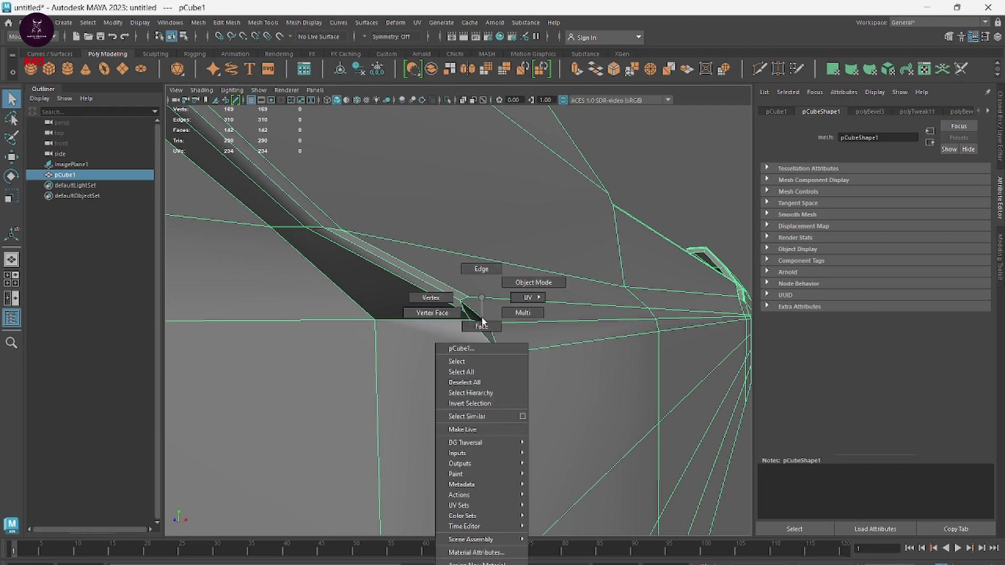
left_click_drag(462, 317, 469, 322)
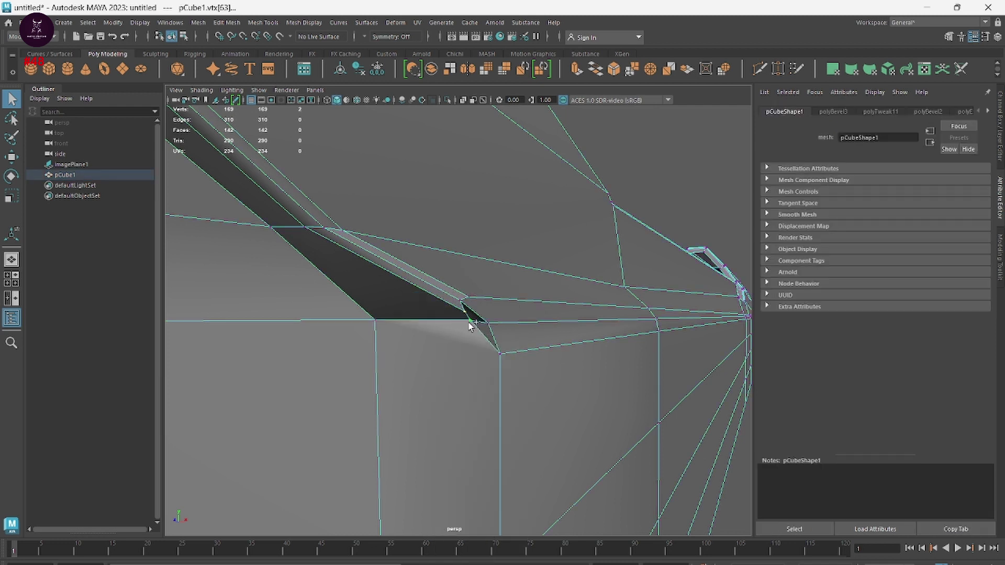
right_click_drag(469, 322, 476, 293, "shift")
left_click(477, 292)
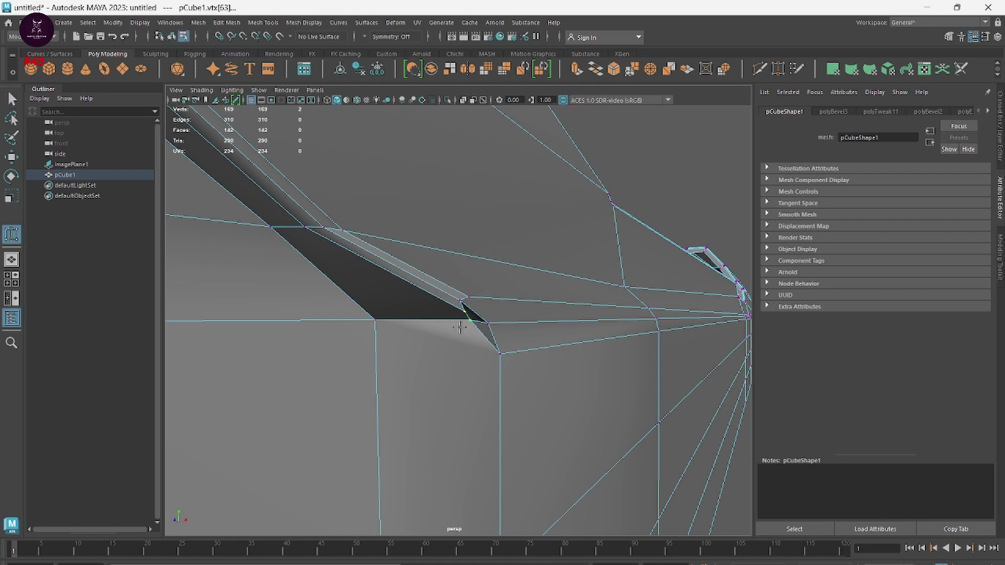
left_click_drag(463, 311, 469, 324)
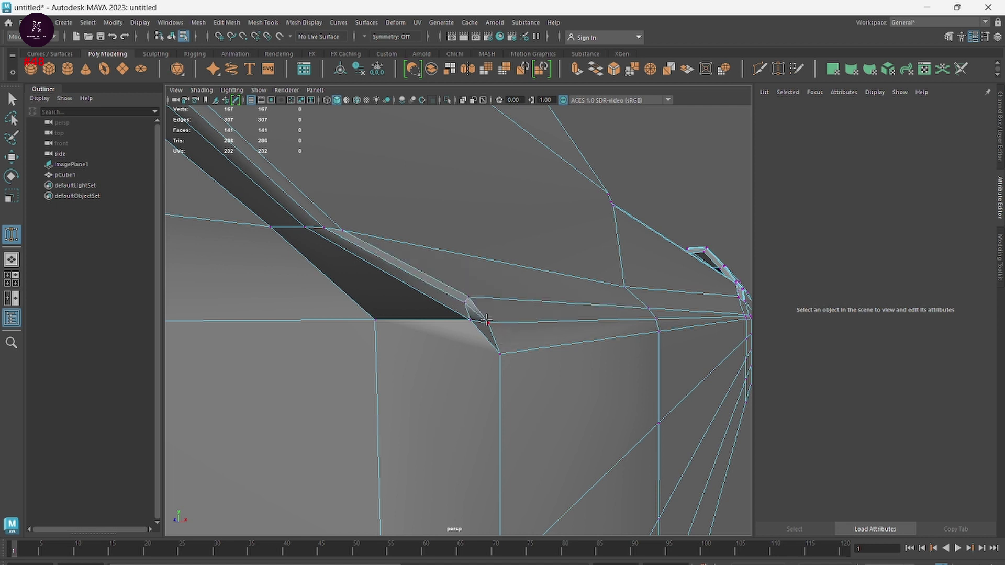
left_click_drag(465, 303, 482, 322)
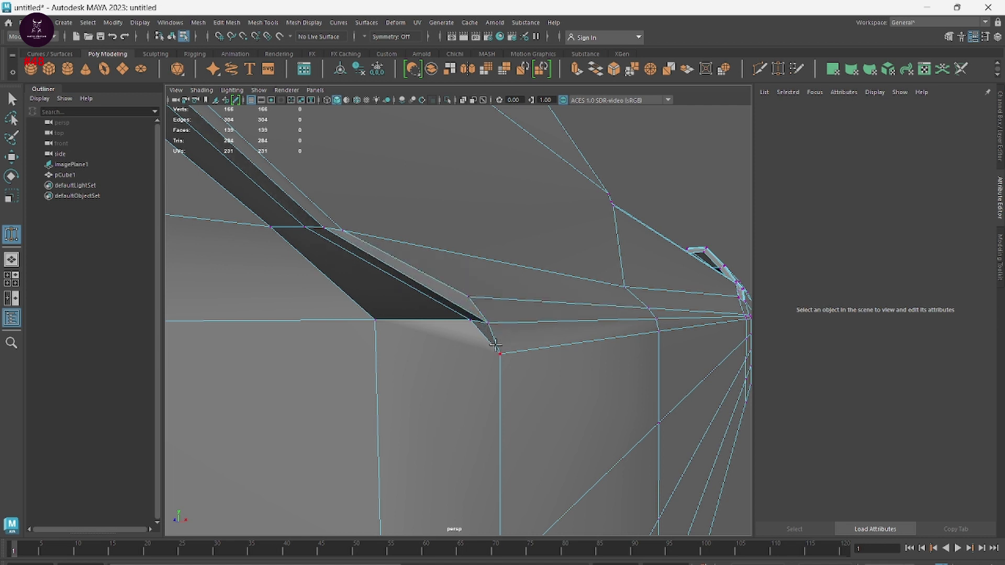
Step: Move the groove-end vertices so the corner faces line up
key("w")
left_click(482, 310)
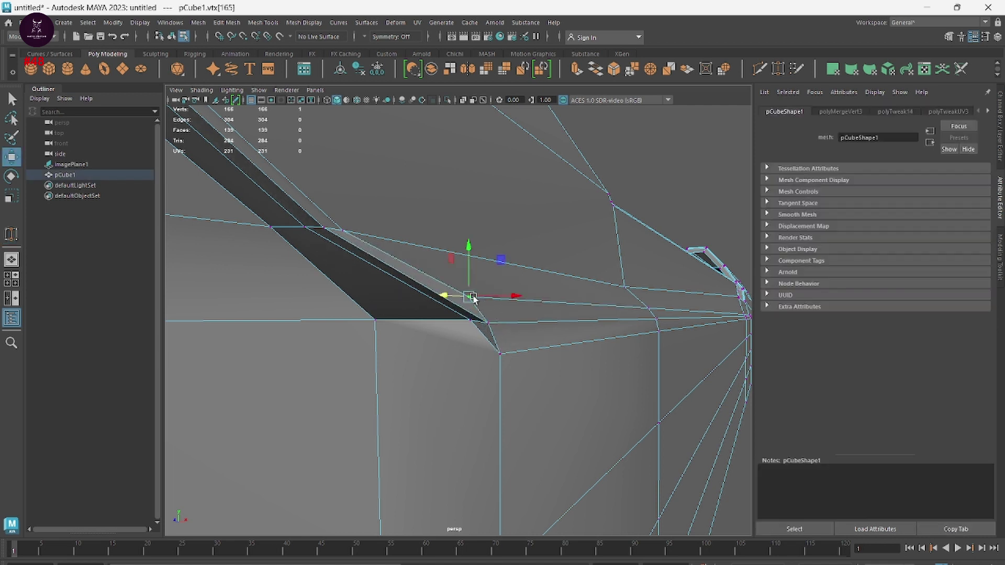
left_click_drag(482, 311, 484, 312)
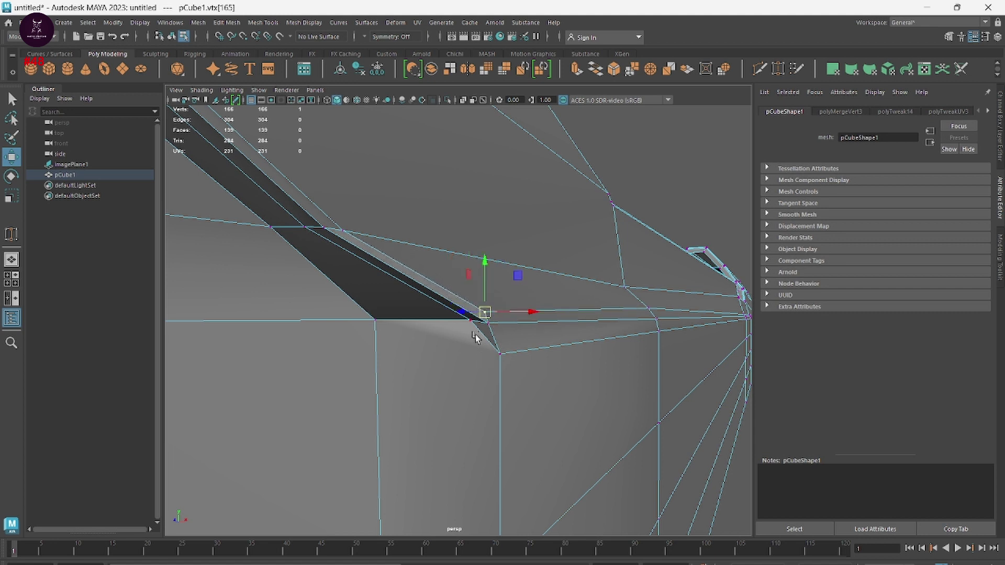
left_click(474, 325)
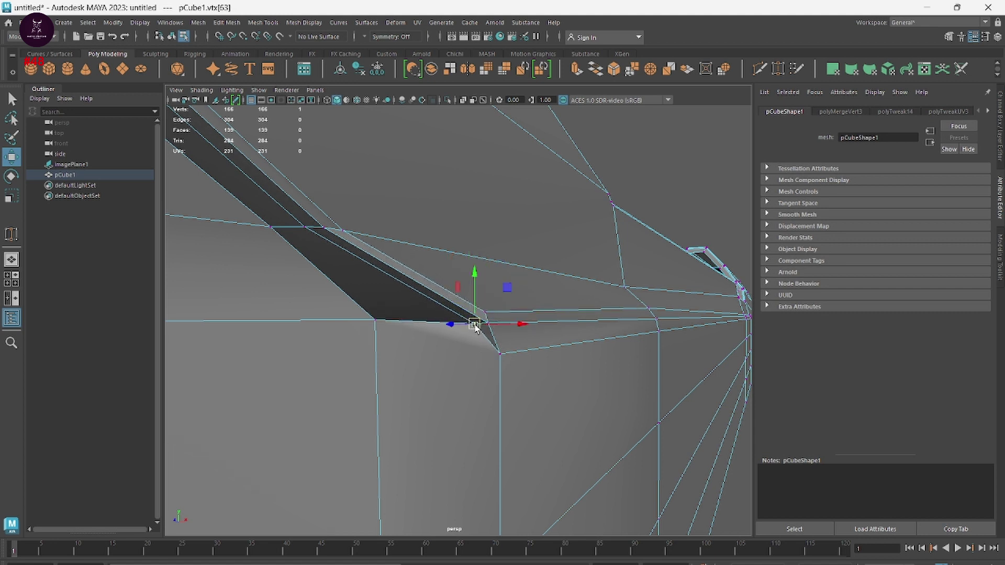
left_click(500, 355)
left_click_drag(501, 356, 472, 328)
left_click(472, 323)
key("f")
scroll(497, 293, "down", 3)
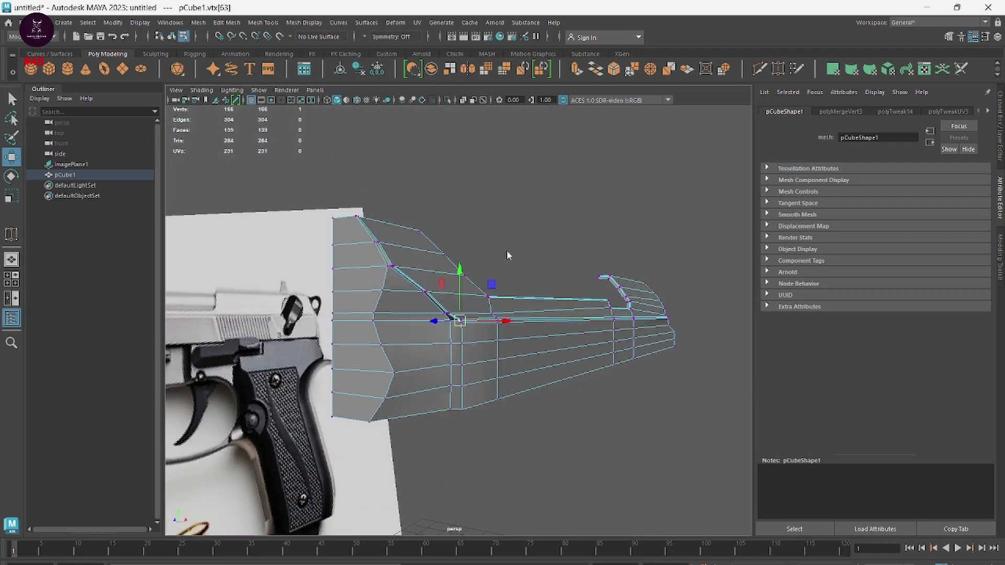
Step: Return to object mode and reselect pCube1
key("F8")
left_click(562, 231)
scroll(523, 340, "up", 5)
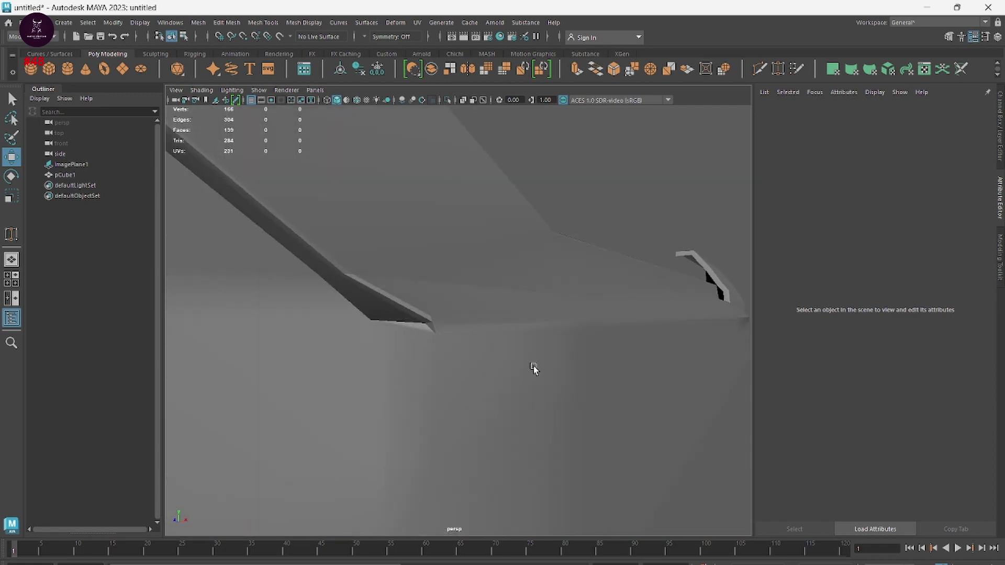
scroll(536, 366, "up", 5)
scroll(535, 366, "down", 6)
left_click(526, 350)
scroll(528, 356, "up", 2)
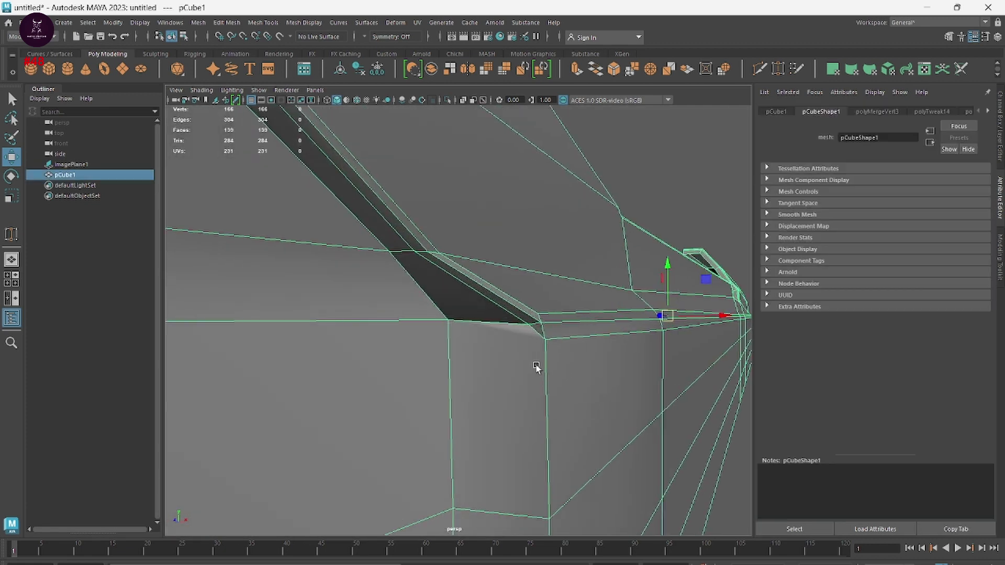
scroll(542, 369, "up", 3)
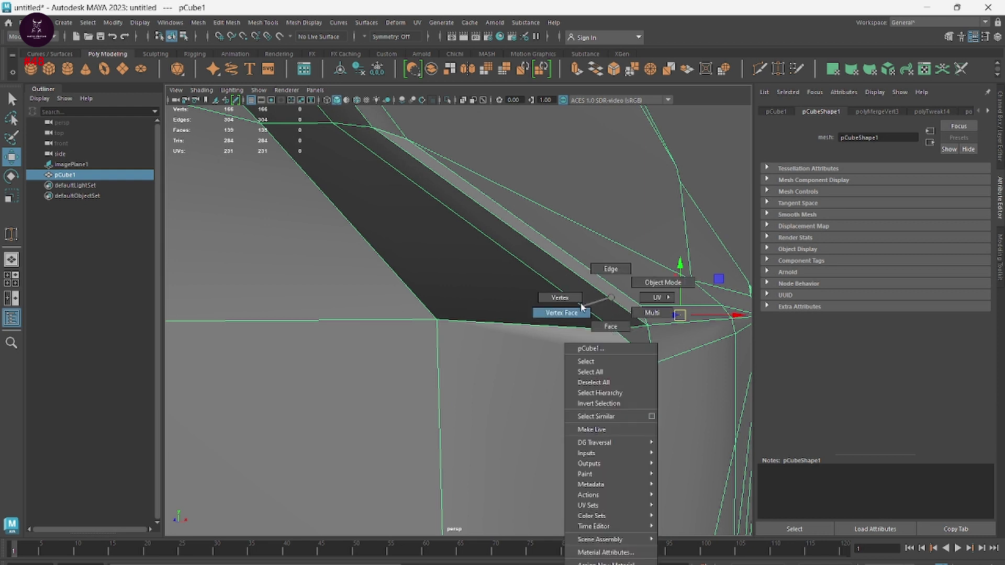
Step: Nudge corner vertex vtx[63] at the groove's end slightly
right_click_drag(610, 333, 563, 313)
left_click(614, 325)
left_click_drag(616, 325, 619, 327)
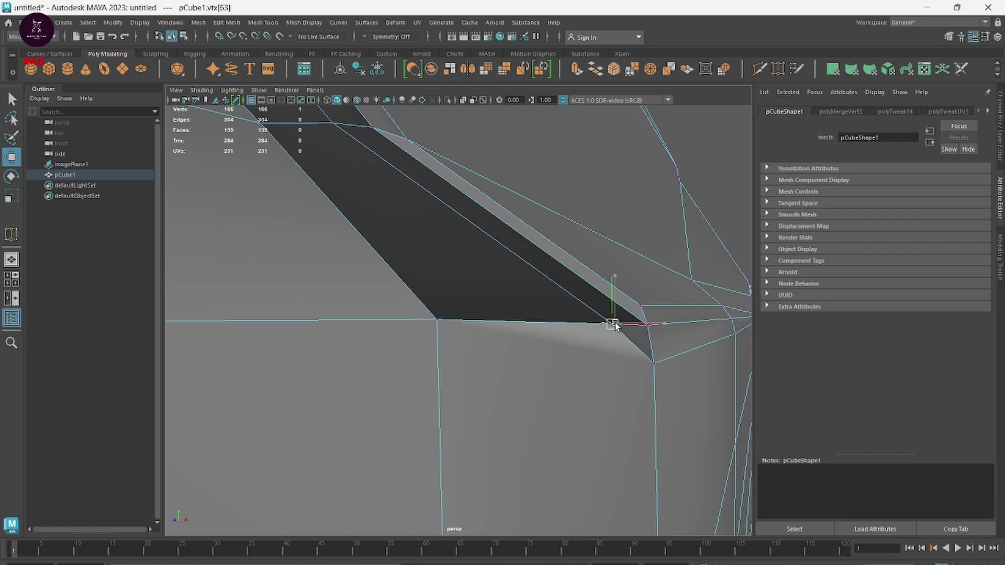
scroll(615, 340, "down", 5)
scroll(612, 363, "down", 1)
scroll(570, 362, "down", 2)
Step: Orbit and zoom around the groove corner to inspect the 166-vertex mesh
mouse_move(530, 362)
left_mouse_down("alt")
mouse_move(594, 372)
mouse_move(523, 352)
left_mouse_up("alt")
scroll(688, 352, "up", 3)
scroll(572, 308, "up", 2)
scroll(581, 314, "up", 2)
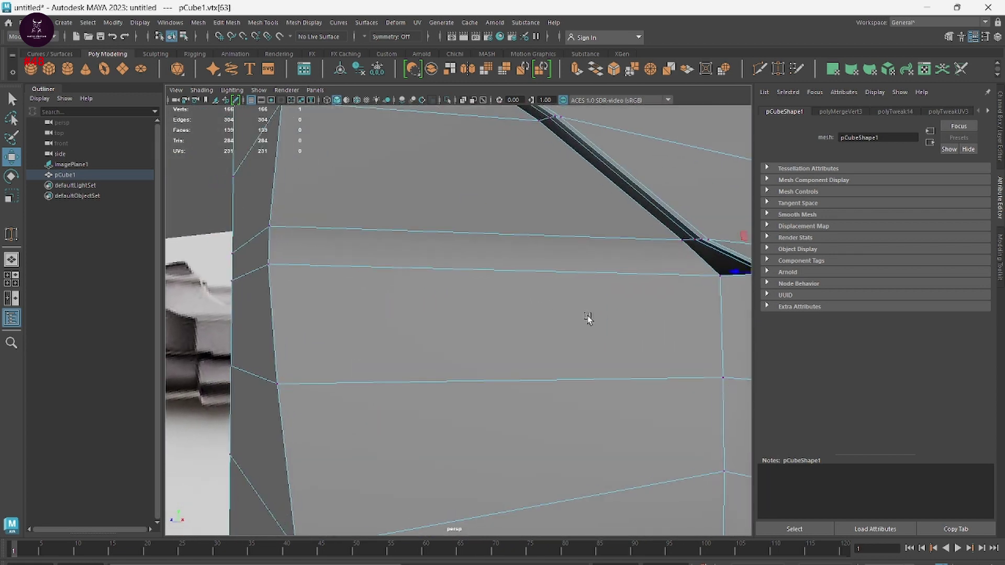
mouse_move(587, 318)
left_mouse_down("alt")
mouse_move(462, 359)
mouse_move(489, 370)
mouse_move(460, 364)
mouse_move(449, 386)
left_mouse_up("alt")
scroll(489, 373, "up", 3)
scroll(471, 370, "down", 3)
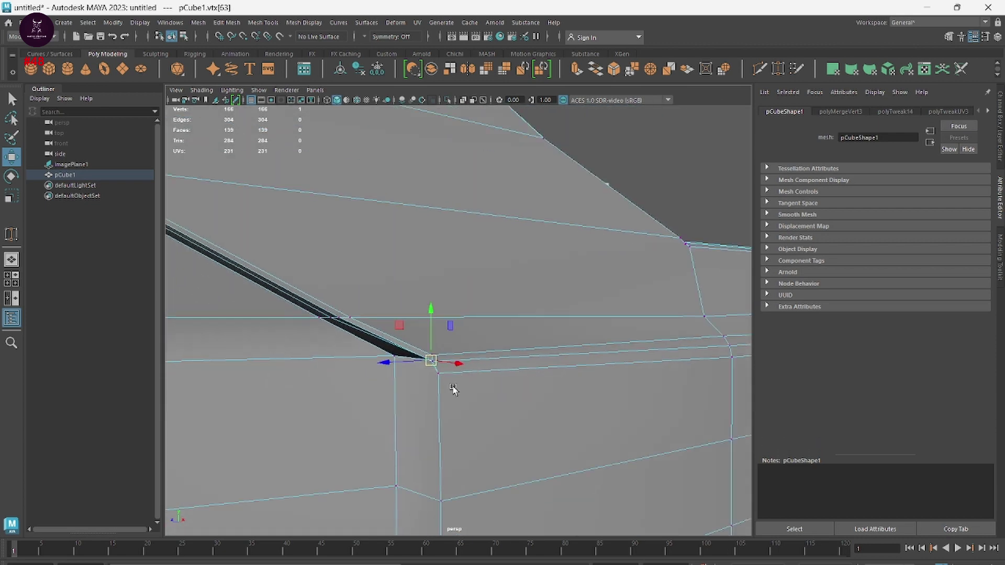
scroll(448, 386, "down", 3)
scroll(377, 386, "up", 3)
mouse_move(377, 385)
left_mouse_down("alt")
mouse_move(384, 418)
mouse_move(439, 385)
mouse_move(439, 347)
mouse_move(483, 290)
mouse_move(457, 406)
mouse_move(458, 362)
left_mouse_up("alt")
scroll(419, 400, "up", 4)
scroll(439, 385, "down", 2)
scroll(425, 392, "down", 3)
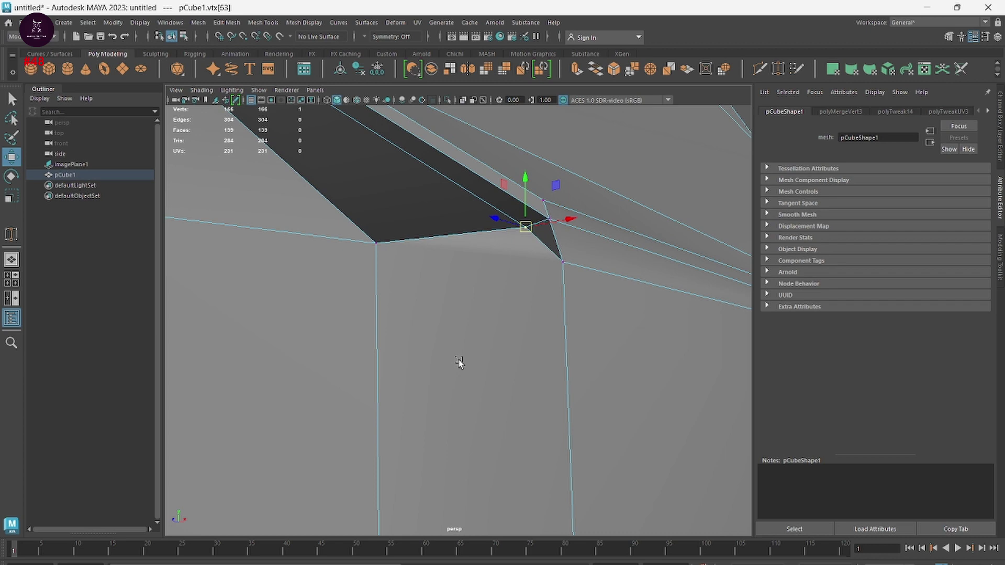
Step: Slide the wedge-tip vertex right and raise the lower vertex beneath the groove tip
scroll(466, 325, "up", 3)
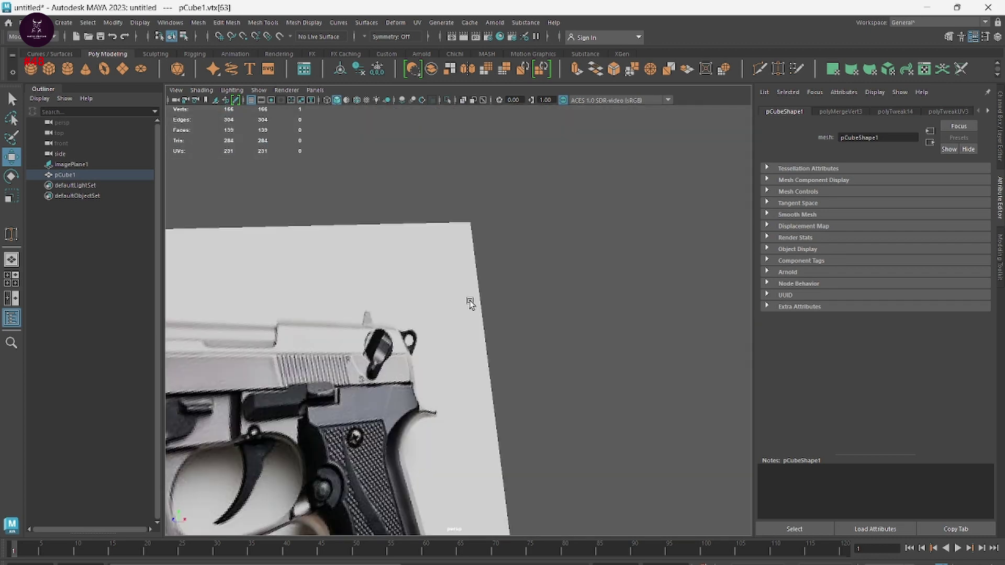
scroll(460, 299, "down", 3)
left_click_drag(460, 299, 464, 303, "alt")
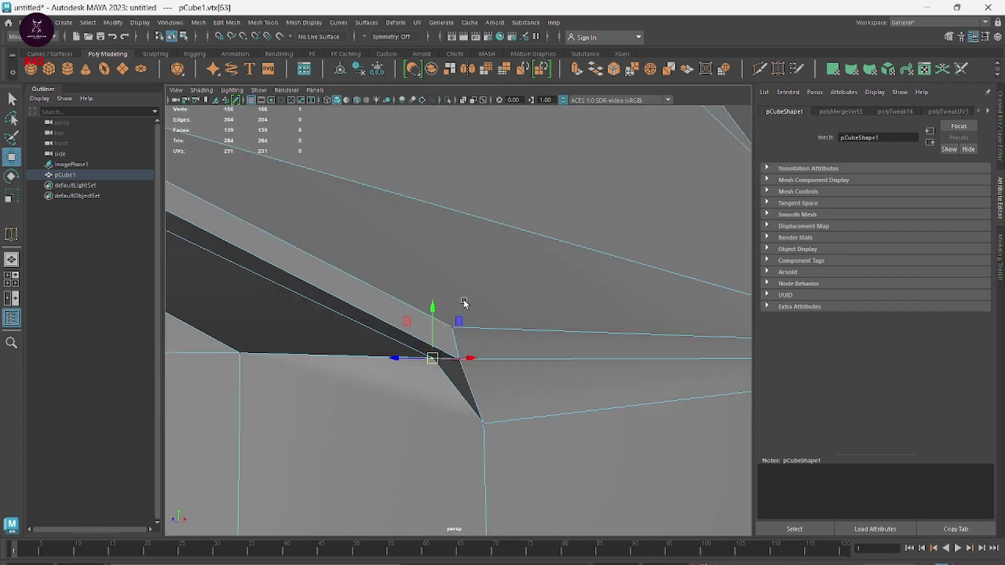
left_click_drag(432, 360, 475, 358)
left_click(460, 351)
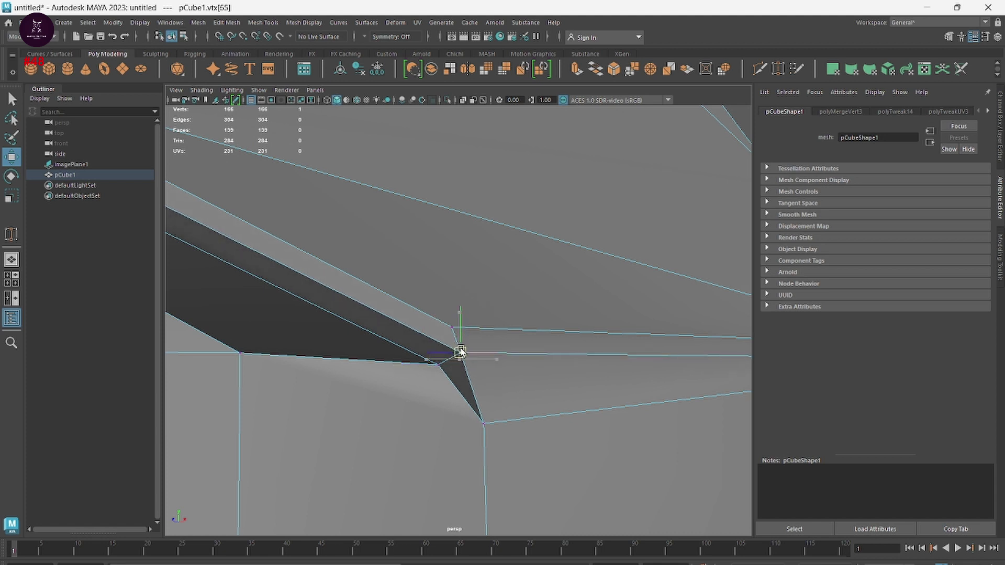
left_click(484, 425)
left_click_drag(484, 425, 472, 394)
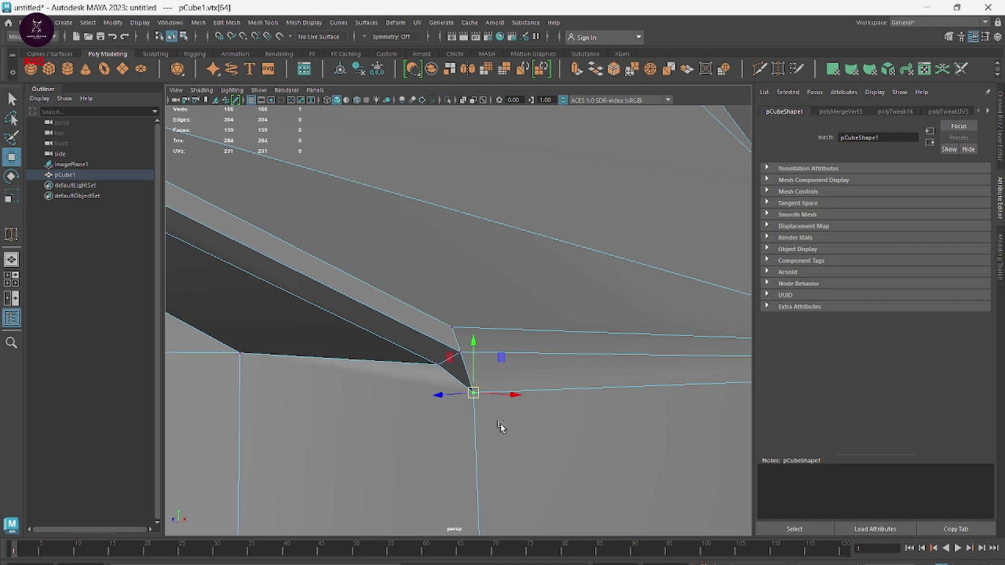
left_click_drag(500, 424, 514, 411, "alt")
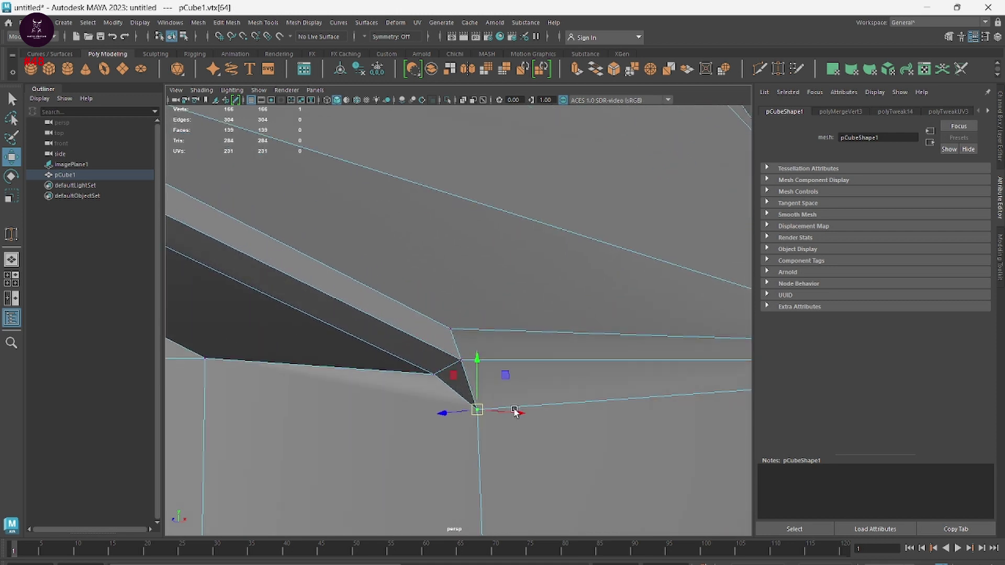
left_click(438, 376)
mouse_move(438, 376)
left_mouse_down()
mouse_move(461, 395)
mouse_move(459, 381)
left_mouse_up()
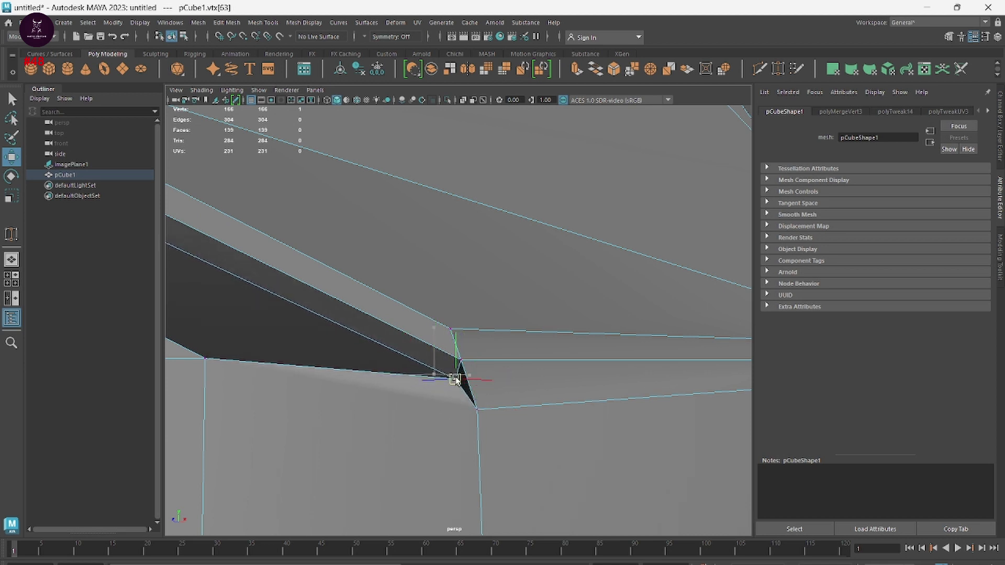
left_click(478, 414)
Step: Target-weld the lower vertex onto the wedge tip, then weld another vertex into the corner
right_click(477, 410, "shift")
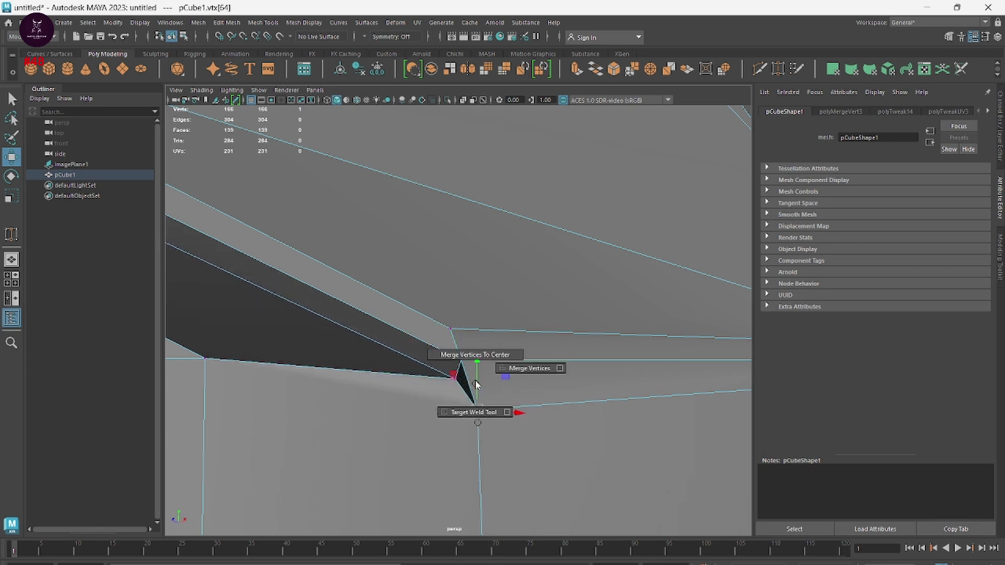
right_click_drag(475, 385, 477, 410, "shift")
left_click_drag(453, 384, 455, 380)
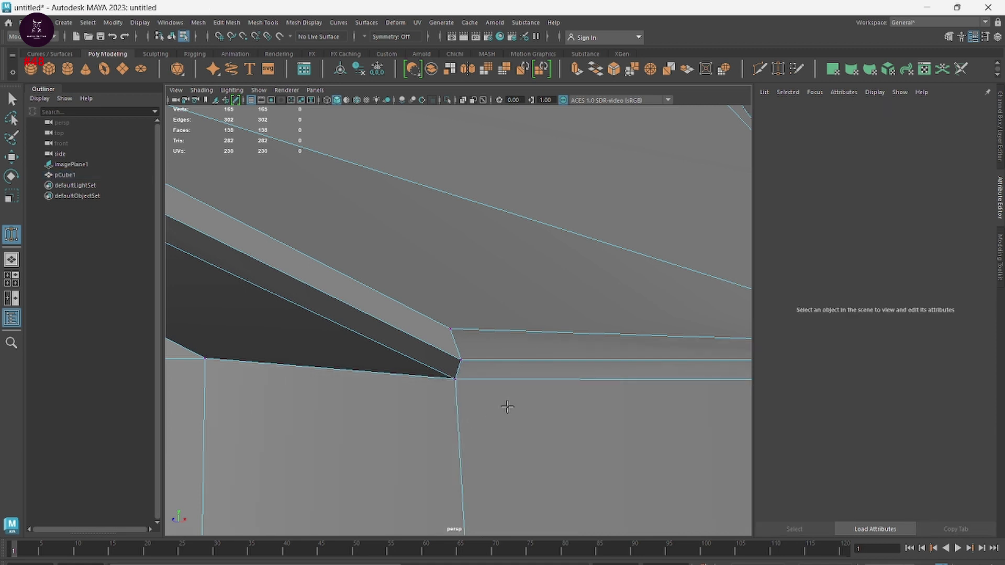
mouse_move(507, 406)
left_mouse_down("alt")
mouse_move(525, 406)
mouse_move(516, 343)
left_mouse_up("alt")
right_click_drag(518, 345, 570, 283)
left_click(645, 213)
right_click_drag(651, 178, 656, 144)
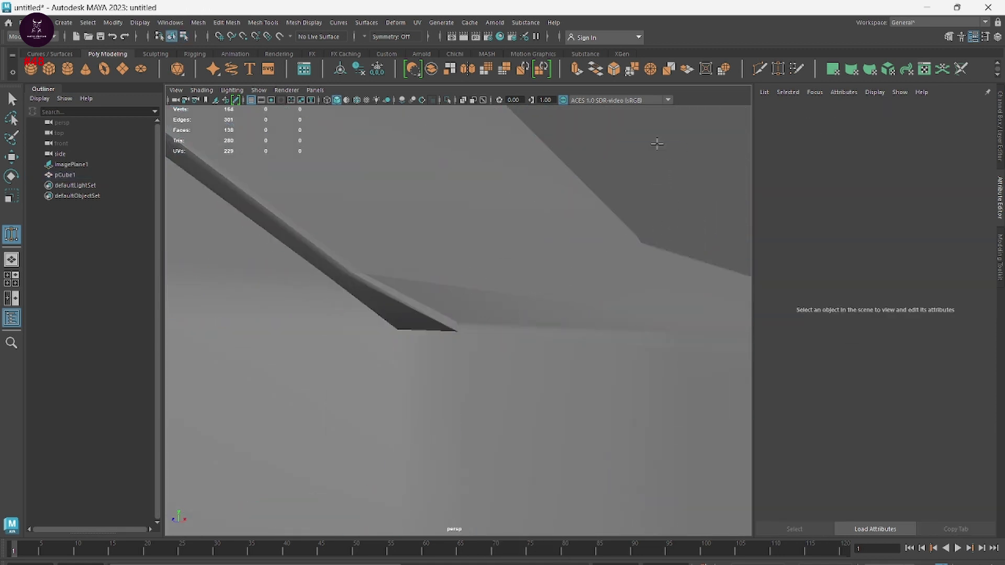
Step: Undo the extra vertex weld and step back to a closer view of the bevelled groove
key("w")
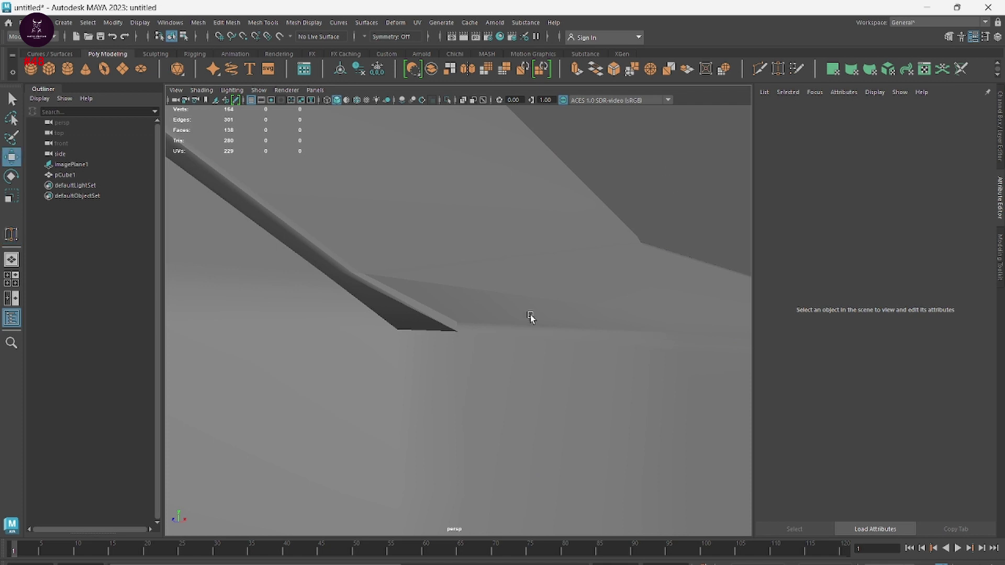
left_click_drag(530, 317, 512, 334, "alt")
scroll(511, 340, "down", 2)
scroll(506, 347, "up", 2)
left_click(509, 384)
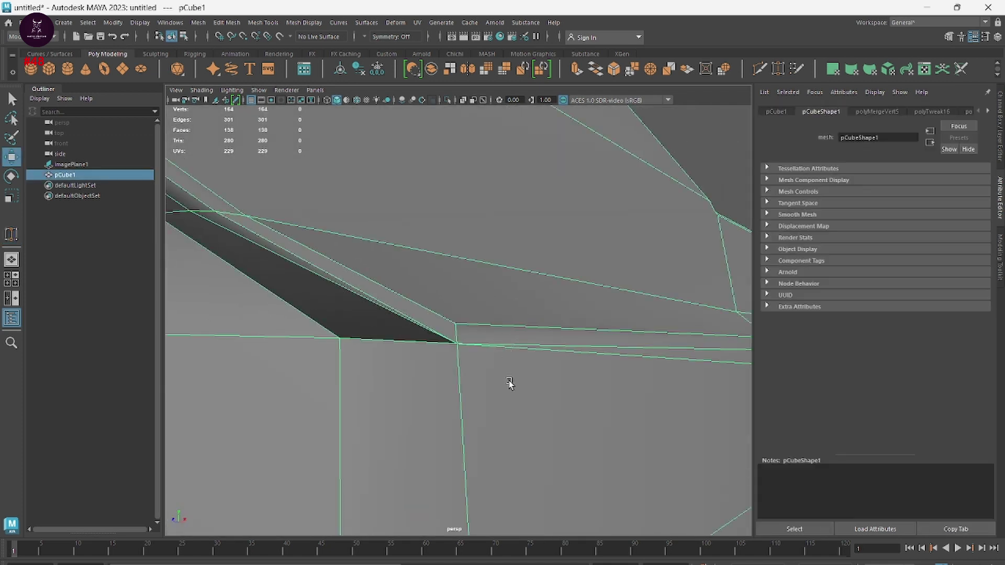
key("ctrl+z")
key("ctrl+z")
left_click(474, 377)
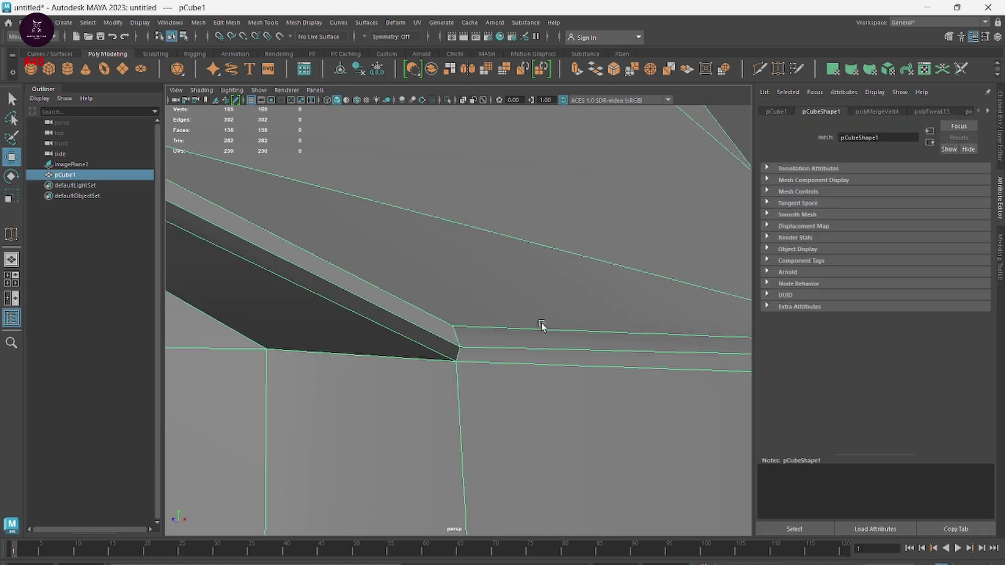
mouse_move(588, 309)
left_mouse_down("alt")
mouse_move(565, 302)
mouse_move(657, 171)
left_mouse_up("alt")
key("ctrl+z")
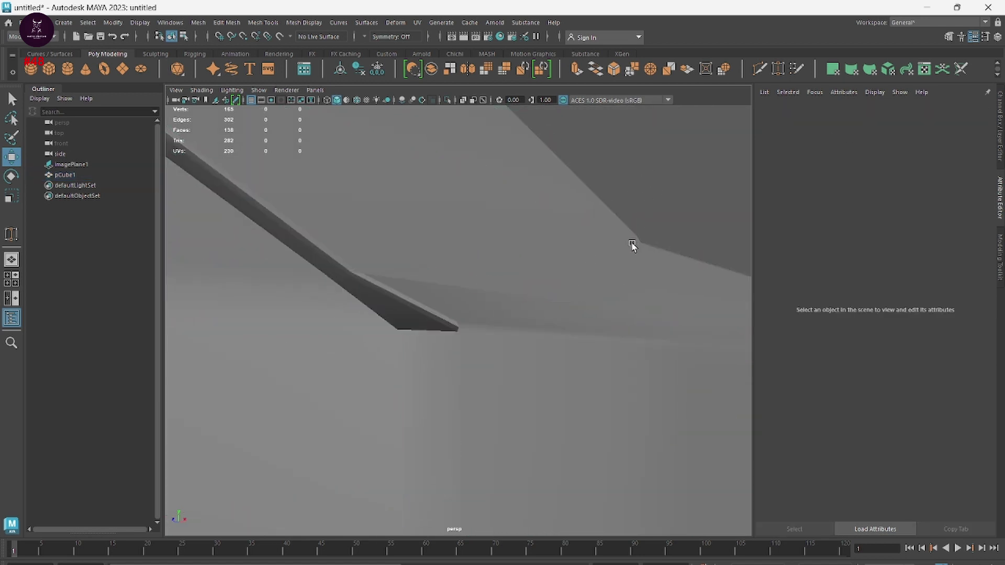
key("ctrl+z")
key("ctrl+z")
key("ctrl+z")
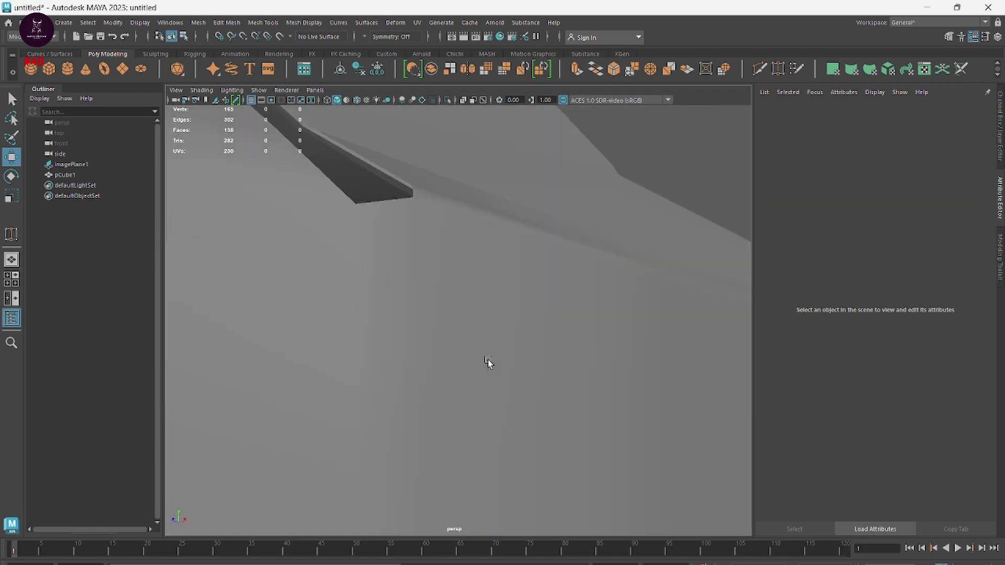
key("ctrl+z")
key("ctrl+z")
key("ctrl+z")
key("ctrl+z")
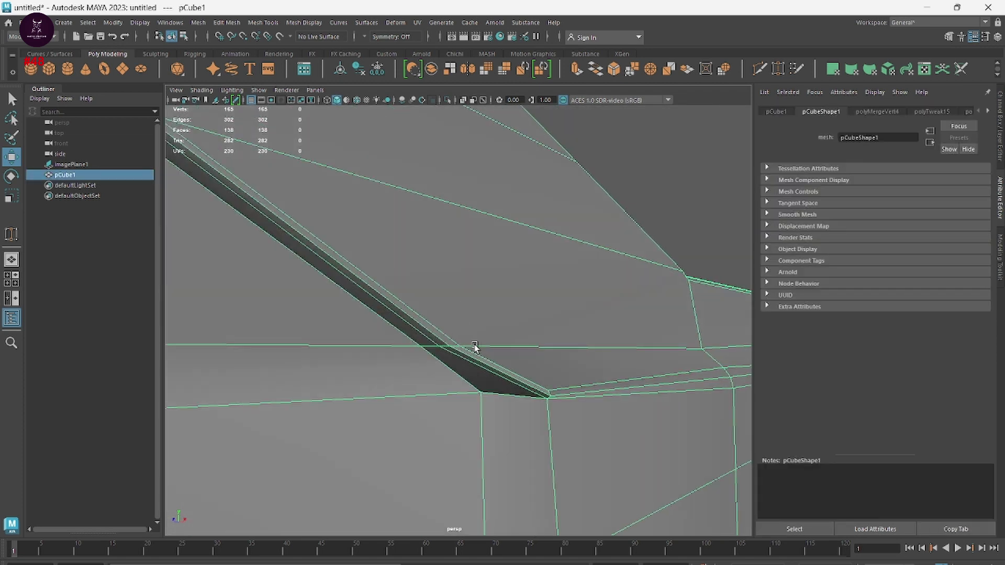
key("ctrl+z")
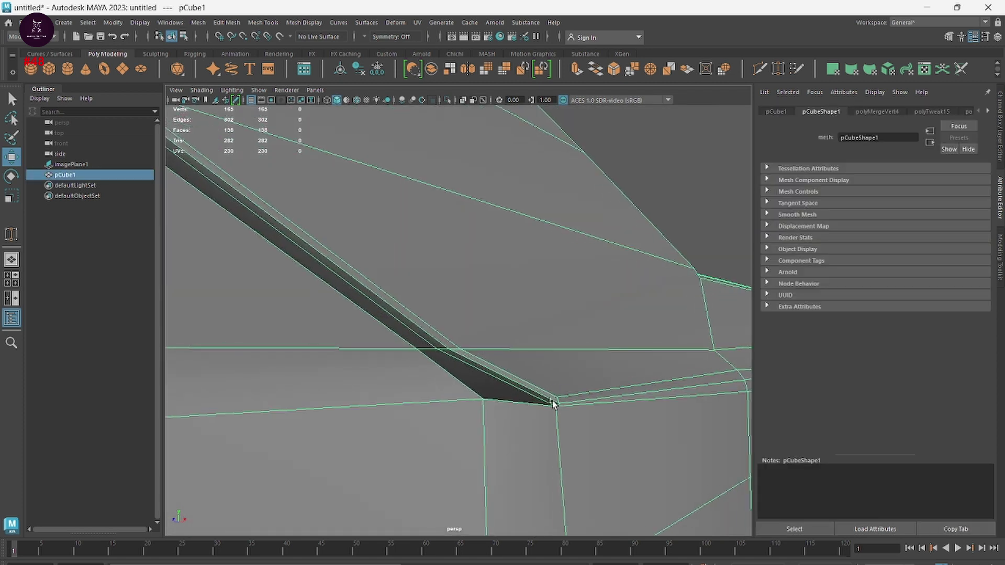
key("ctrl+z")
key("ctrl+z")
key("ctrl+z")
key("ctrl+z")
key("ctrl+z")
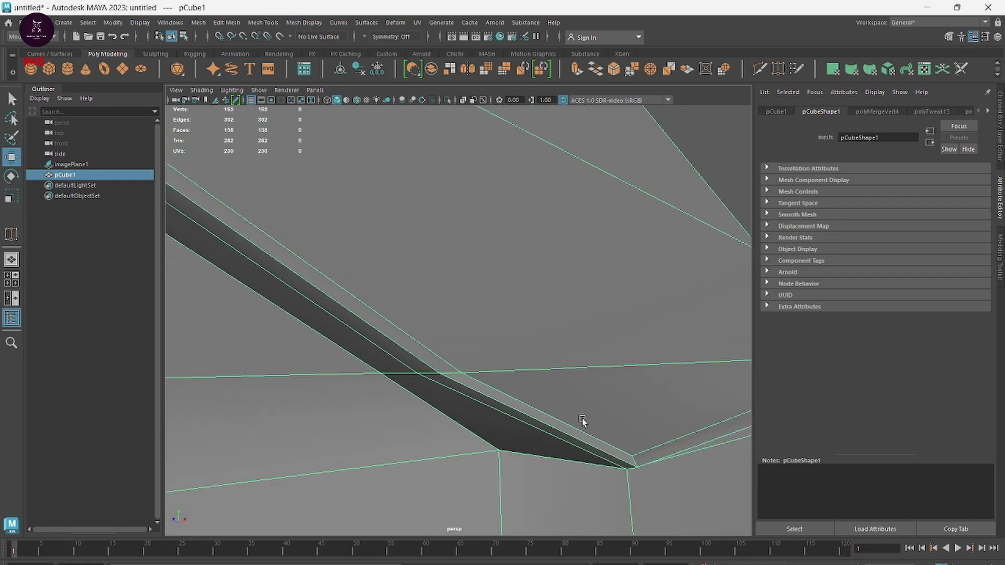
key("ctrl+z")
key("ctrl+z")
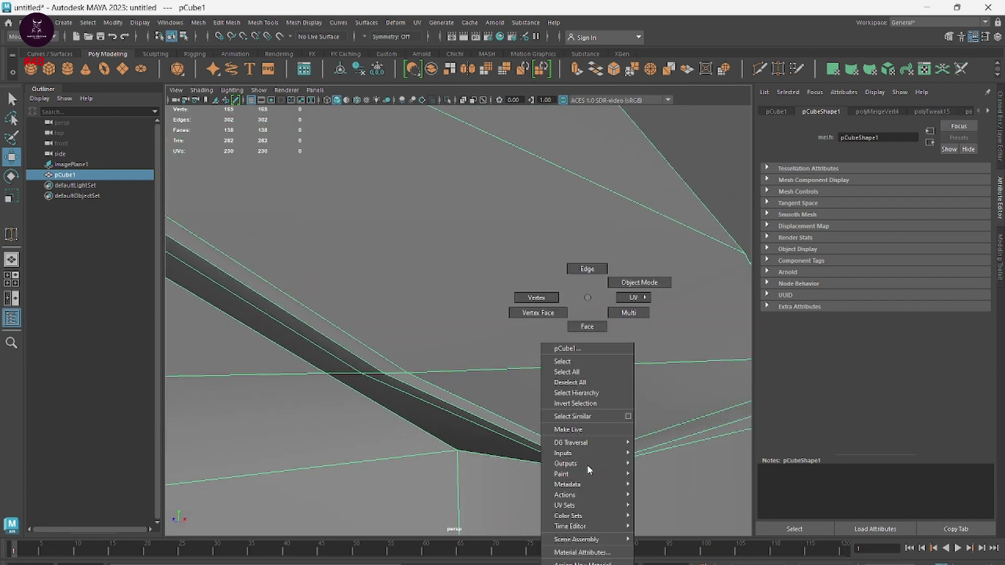
Step: Raise the vertex at the groove's front corner slightly, then zoom in on the groove
right_click_drag(587, 464, 539, 312)
left_click(585, 464)
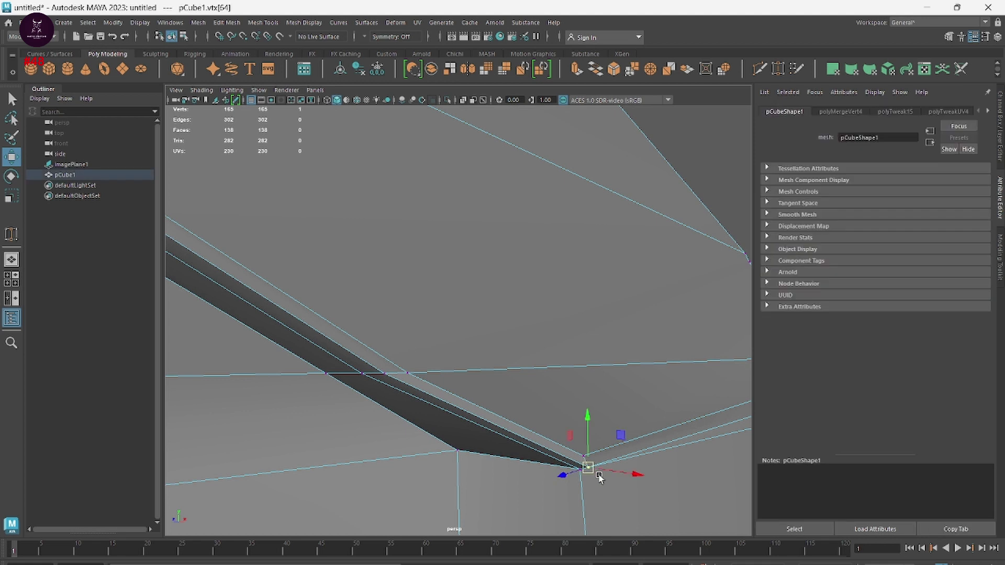
left_click_drag(581, 454, 588, 446)
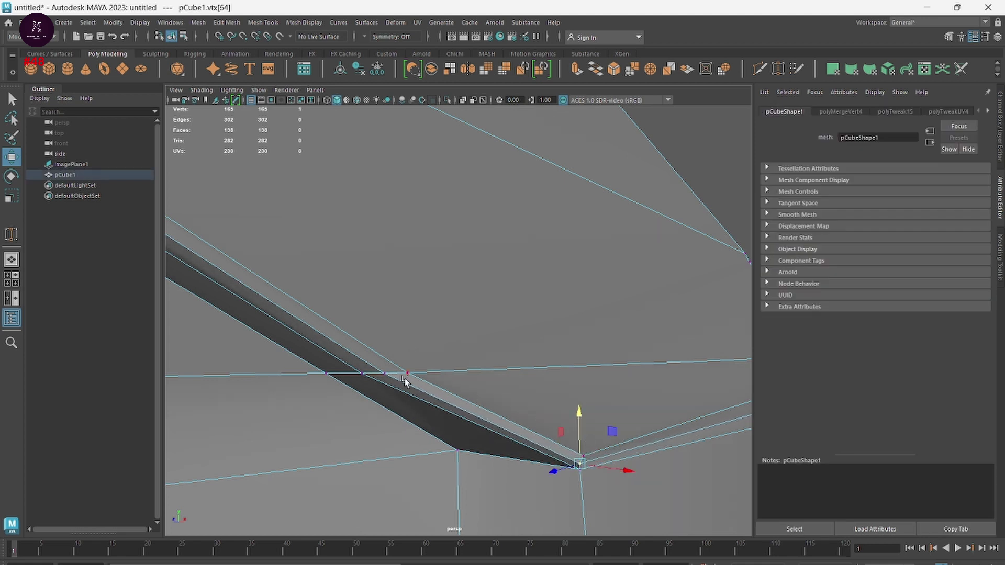
left_click_drag(408, 379, 449, 395, "alt")
scroll(449, 394, "down", 3)
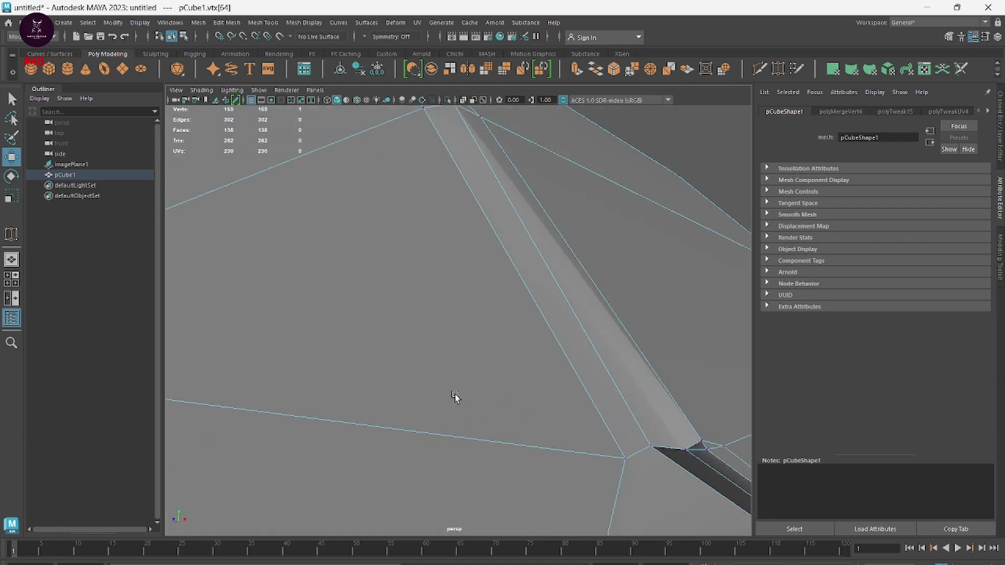
scroll(453, 398, "down", 2)
scroll(509, 365, "up", 2)
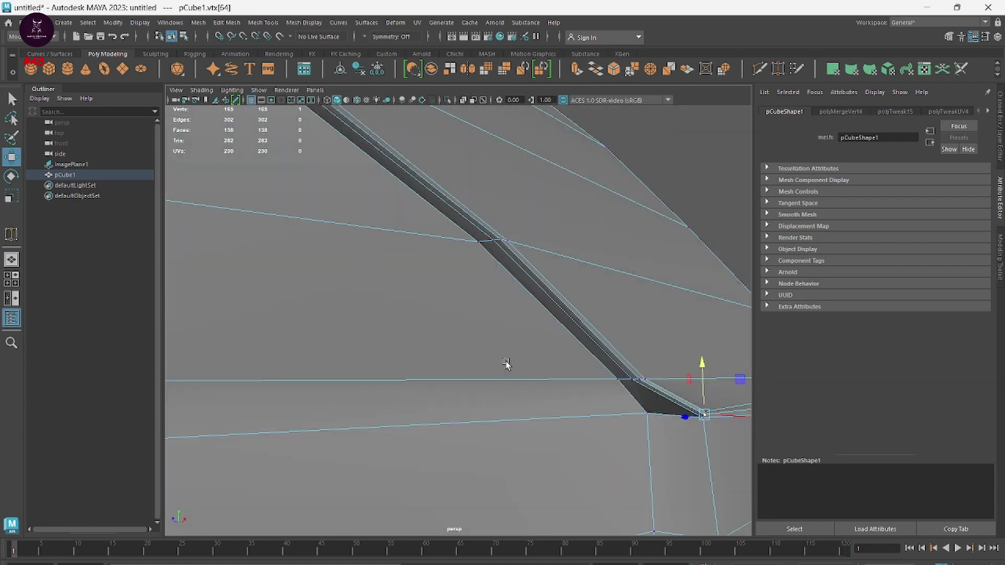
scroll(507, 364, "down", 3)
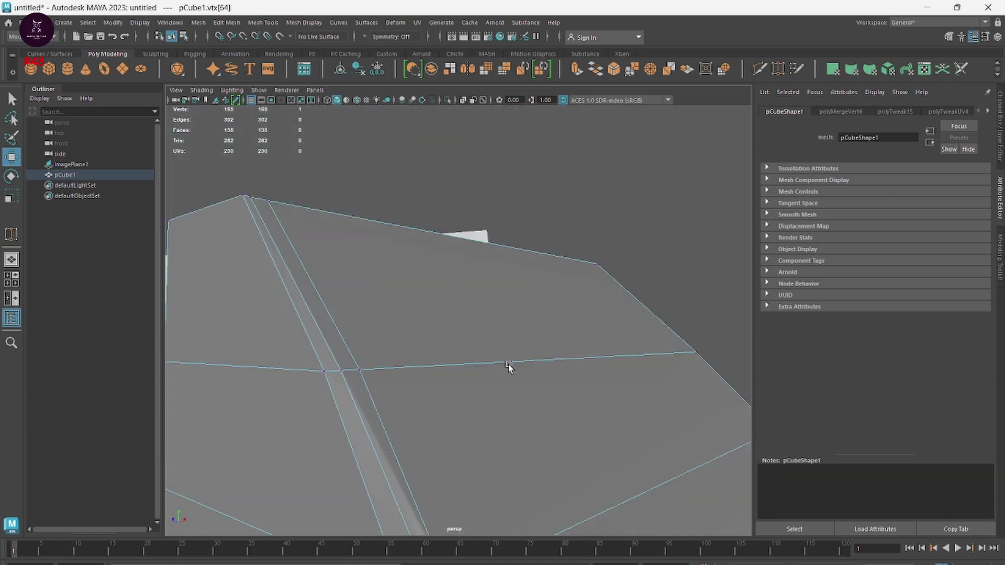
scroll(508, 363, "down", 1)
scroll(507, 362, "up", 3)
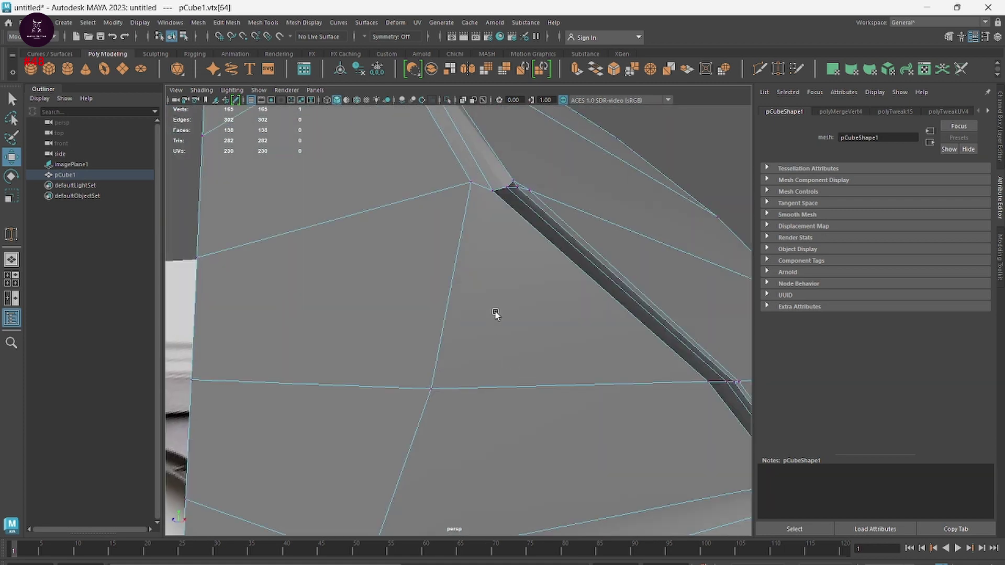
scroll(496, 314, "down", 1)
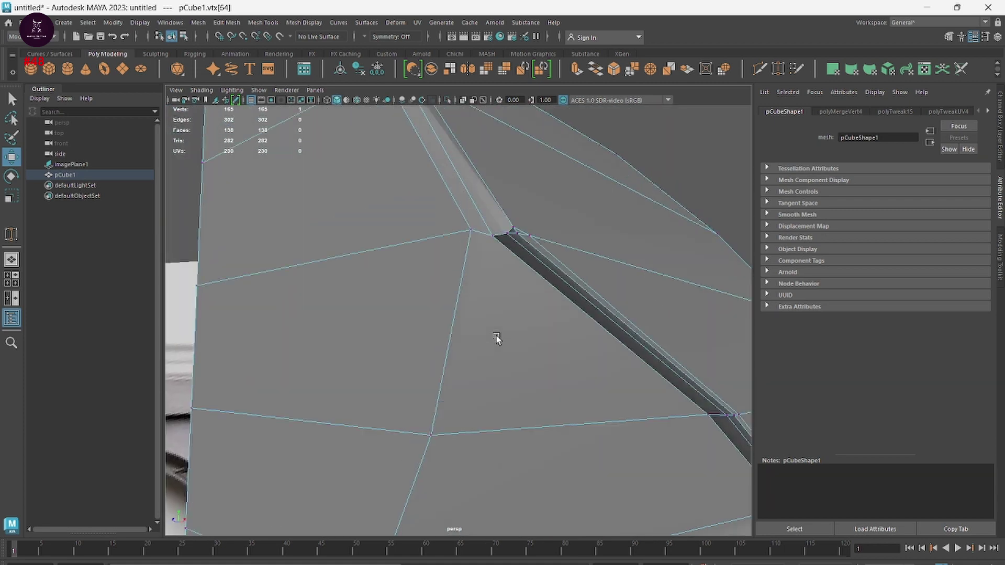
scroll(492, 320, "down", 2)
scroll(488, 321, "down", 1)
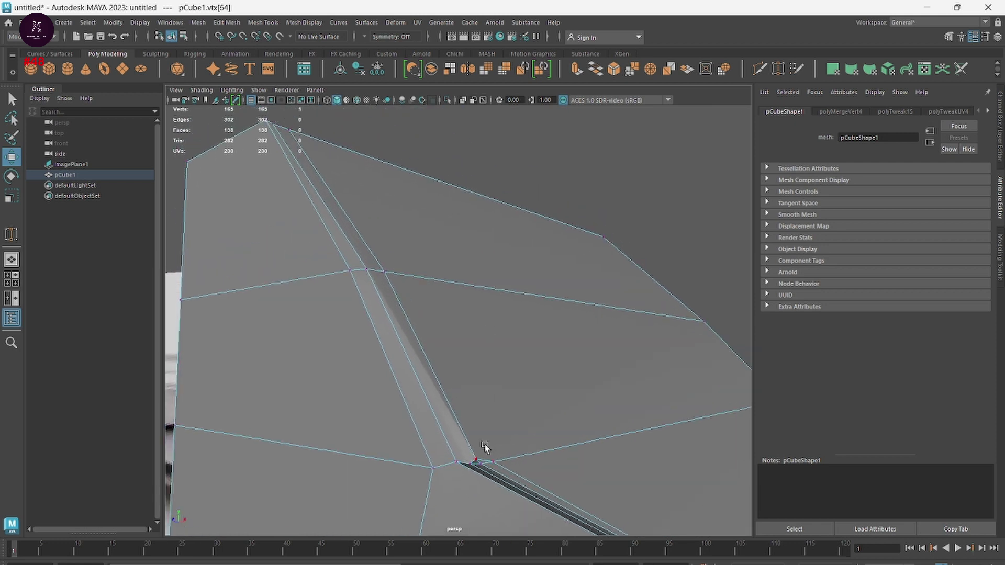
Step: Weld the vertex further along the groove onto its neighbour with the Target Weld tool
left_click(477, 459)
scroll(480, 459, "up", 1)
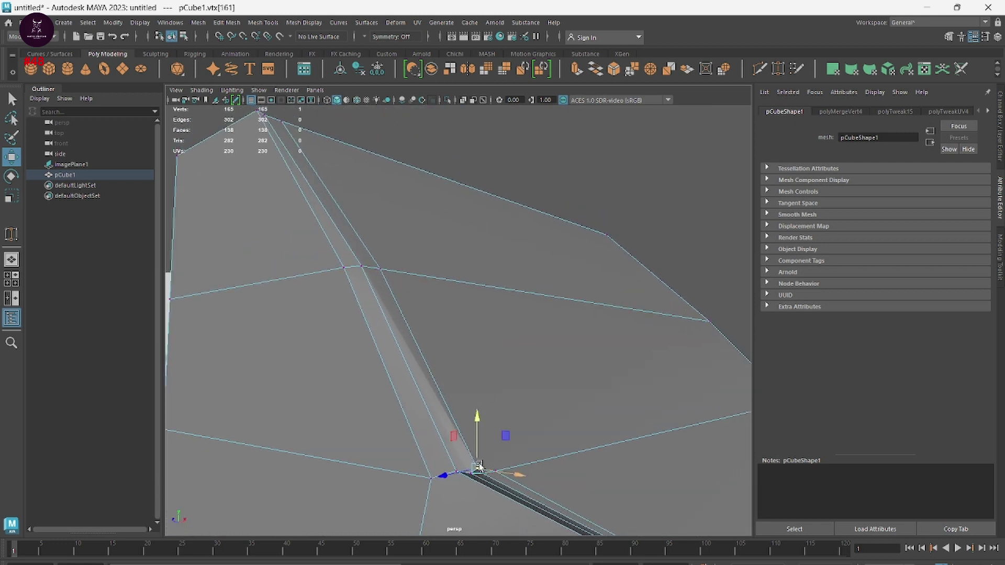
right_click_drag(487, 467, 487, 452, "shift")
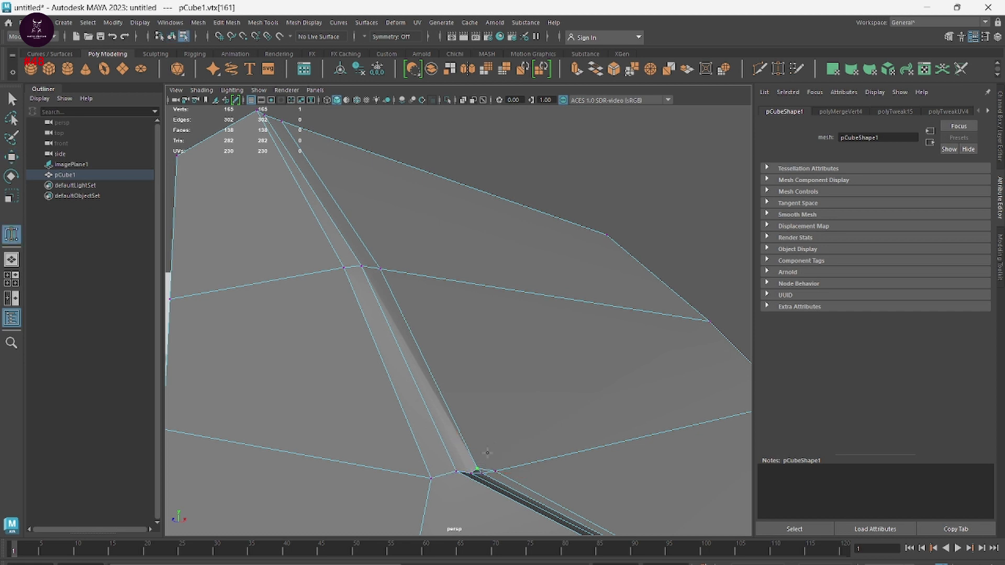
left_click_drag(477, 465, 481, 474)
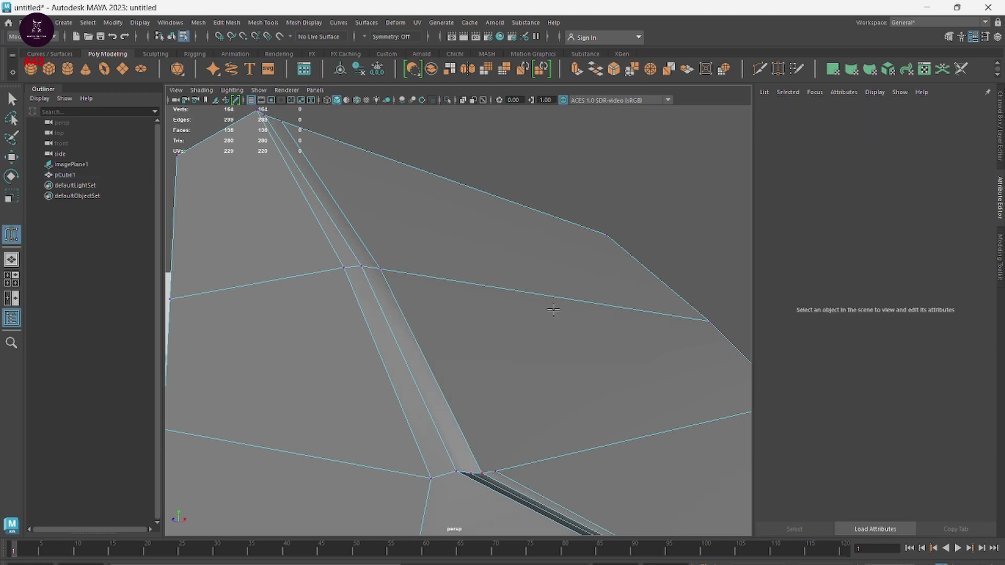
right_click_drag(518, 297, 516, 252)
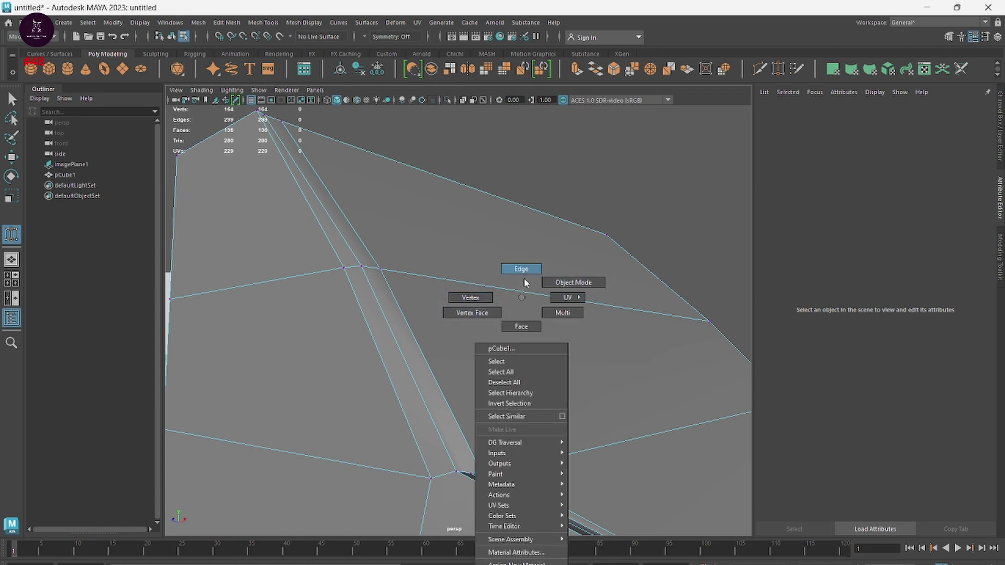
Step: Multi-Cut an edge from the groove's lower vertex up to the slide's top edge
mouse_move(516, 252)
right_mouse_down()
mouse_move(521, 322)
mouse_move(451, 290)
right_mouse_up()
left_click(510, 290)
right_click(510, 289, "shift")
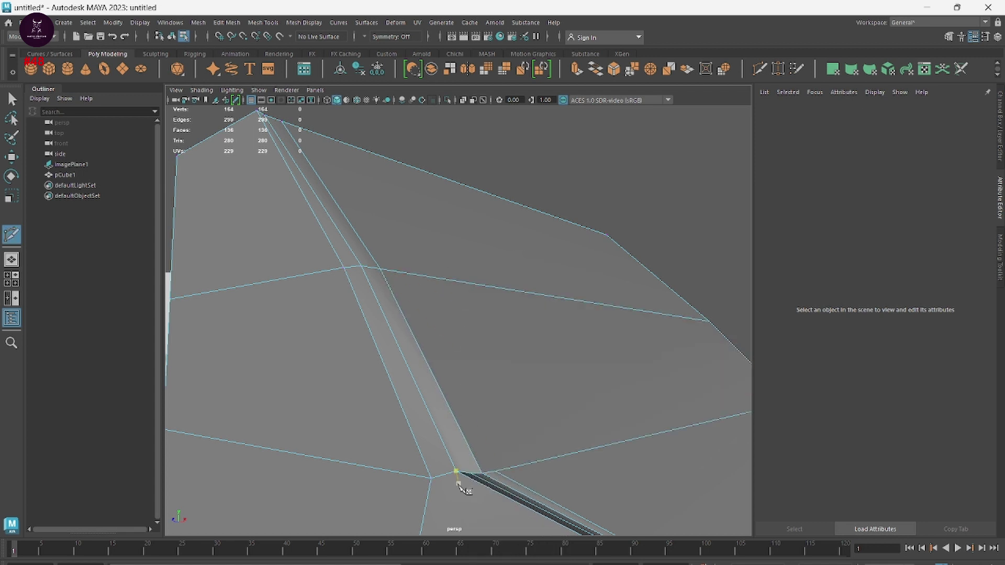
left_click(471, 473)
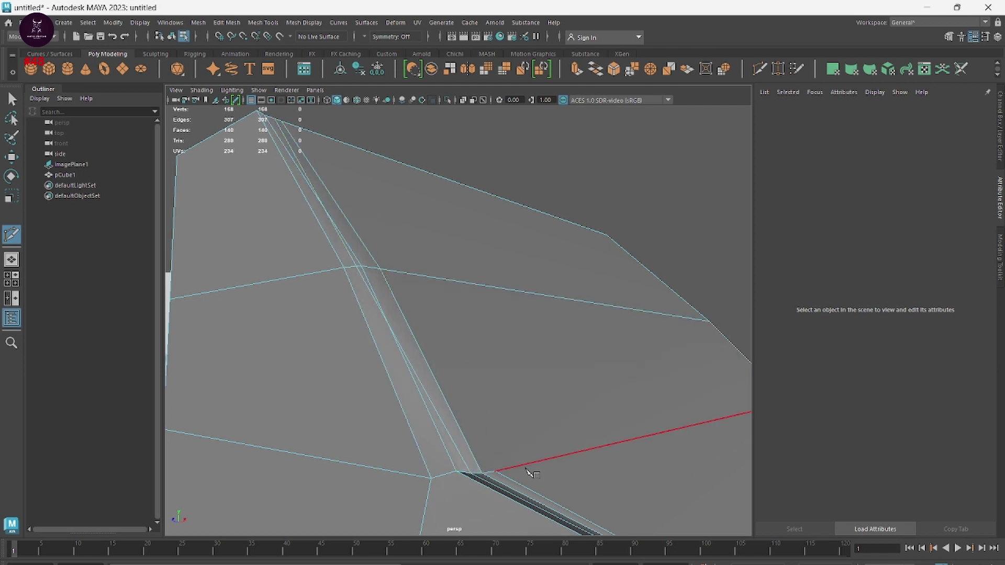
left_click(497, 471)
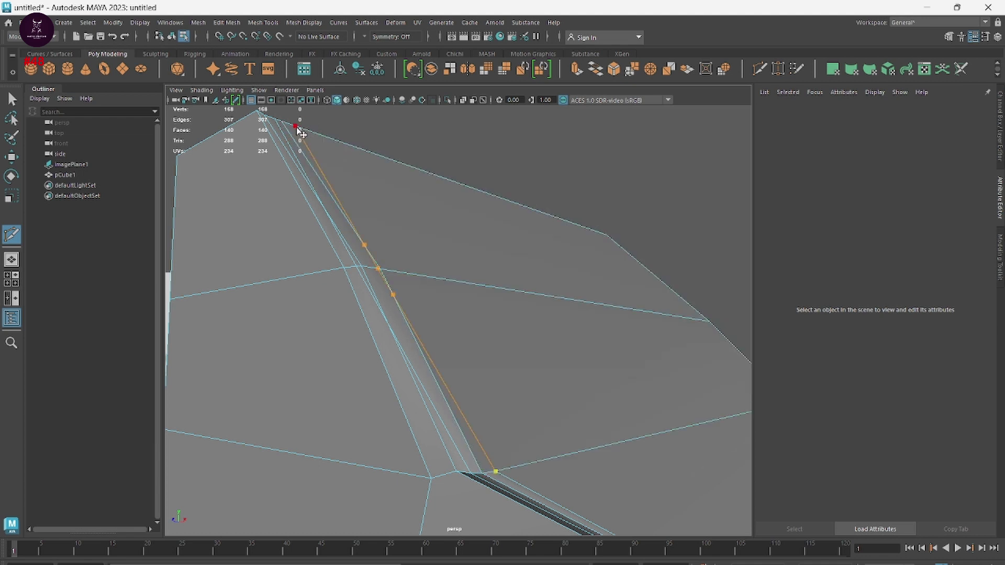
key("ctrl+z")
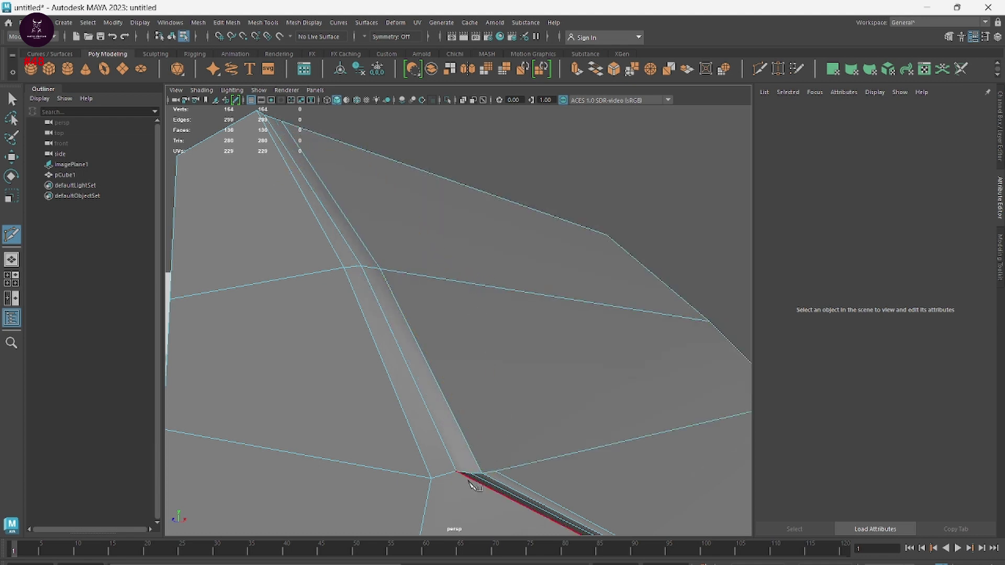
left_click(470, 473)
left_click(371, 267)
left_click(273, 118)
key("Return")
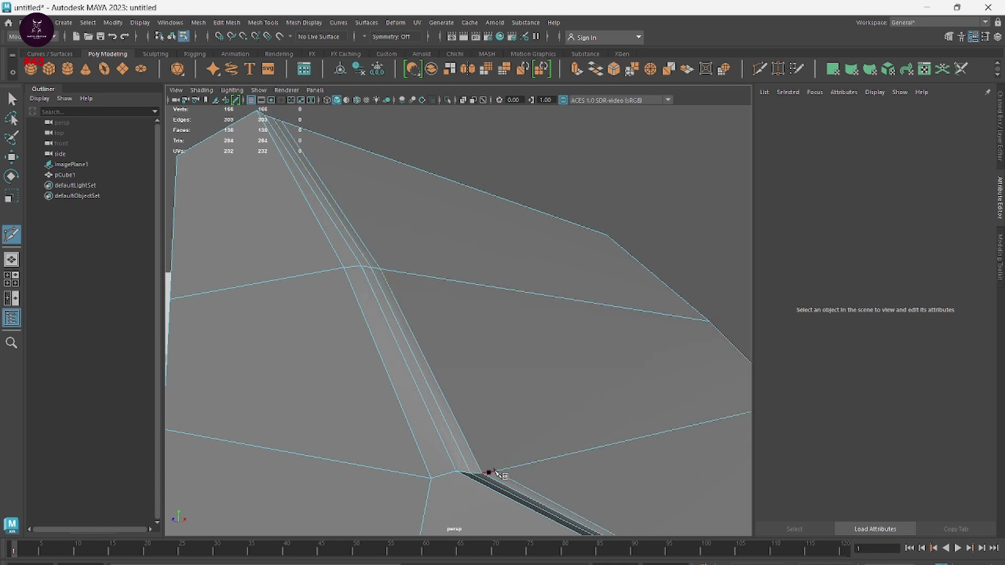
Step: Cut a second edge from the lower vertex to the horizontal edge above
left_click(496, 472)
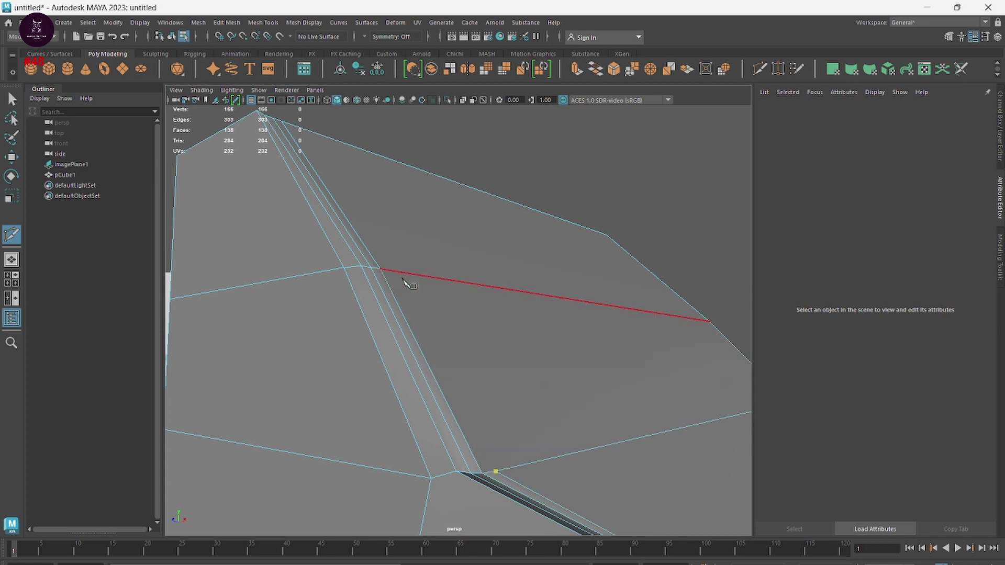
left_click(391, 271)
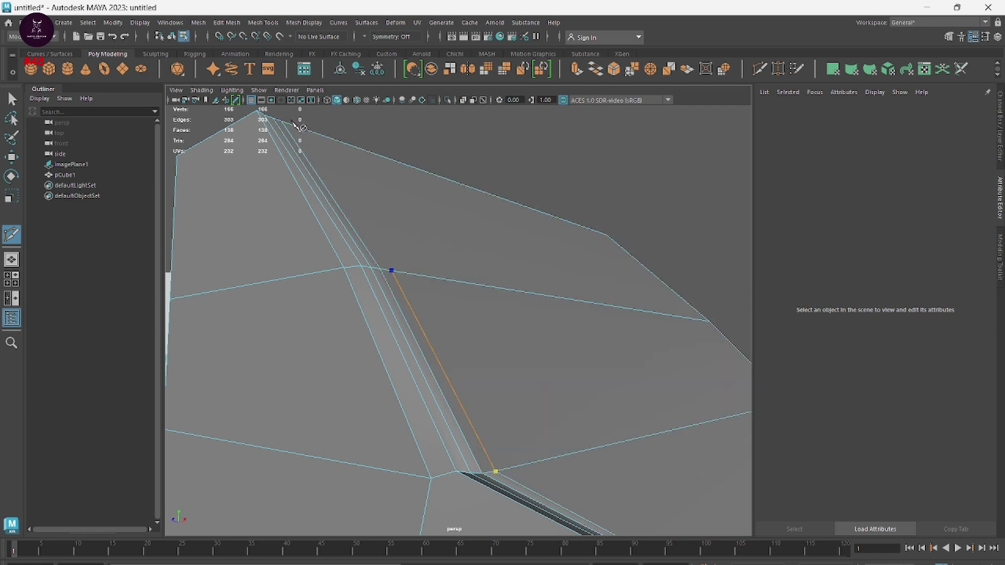
key("Return")
left_click(392, 273)
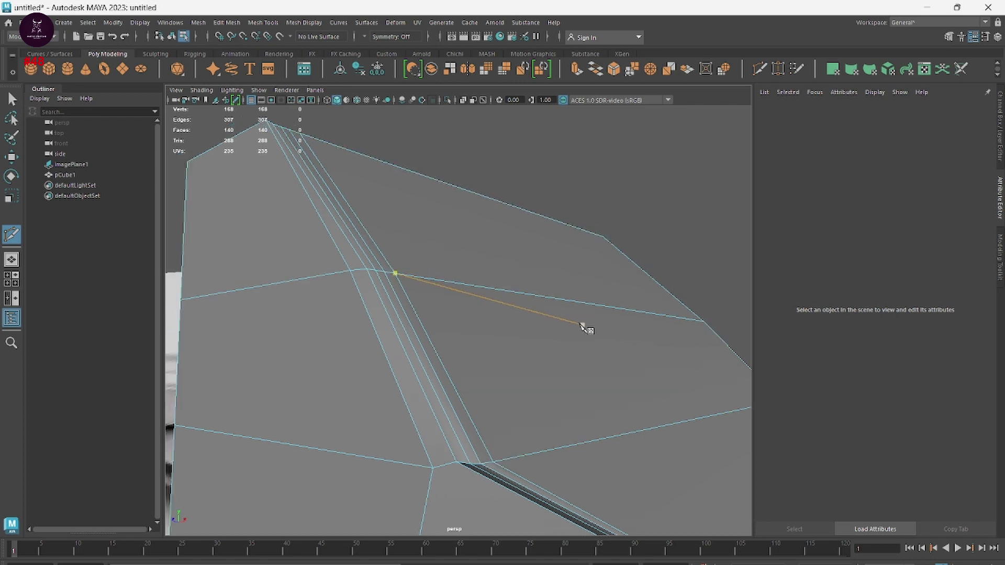
scroll(565, 346, "down", 5)
right_click_drag(563, 253, 609, 240)
Step: Select the slide mesh and try merging the vertices at the groove's lower corner
left_click(614, 239)
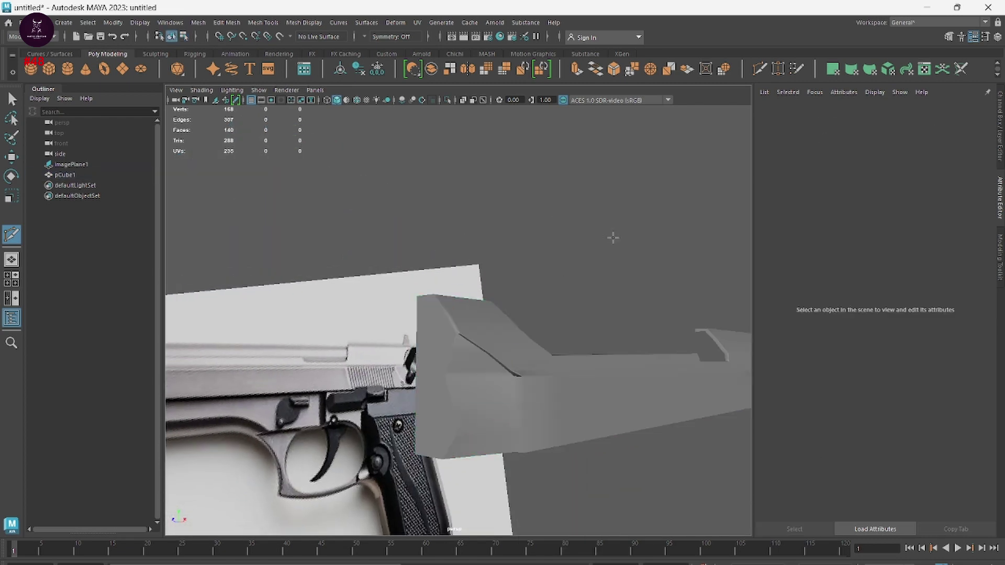
key("w")
scroll(536, 386, "up", 1)
scroll(576, 415, "up", 2)
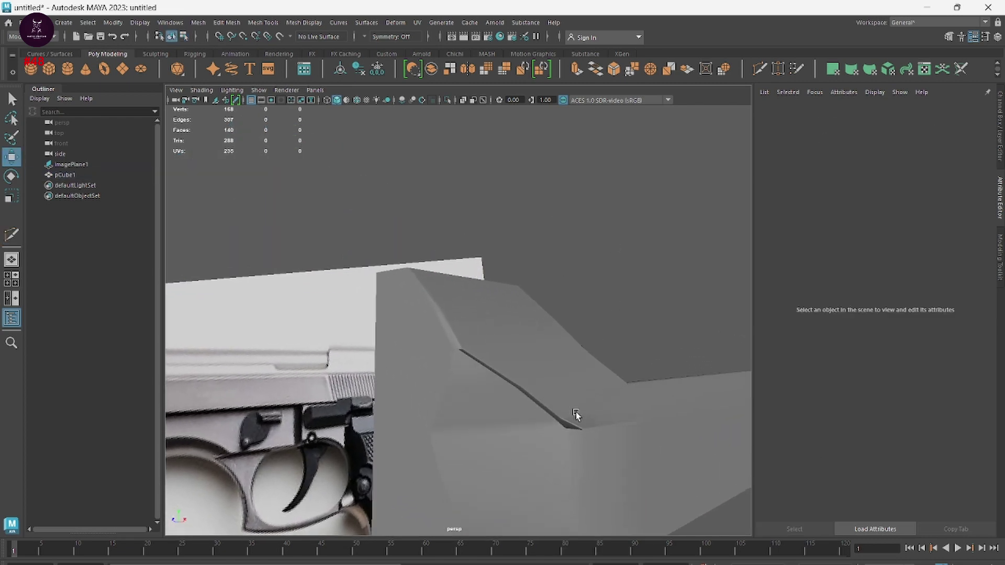
scroll(619, 440, "up", 2)
scroll(601, 433, "up", 1)
scroll(602, 433, "up", 2)
scroll(625, 437, "up", 1)
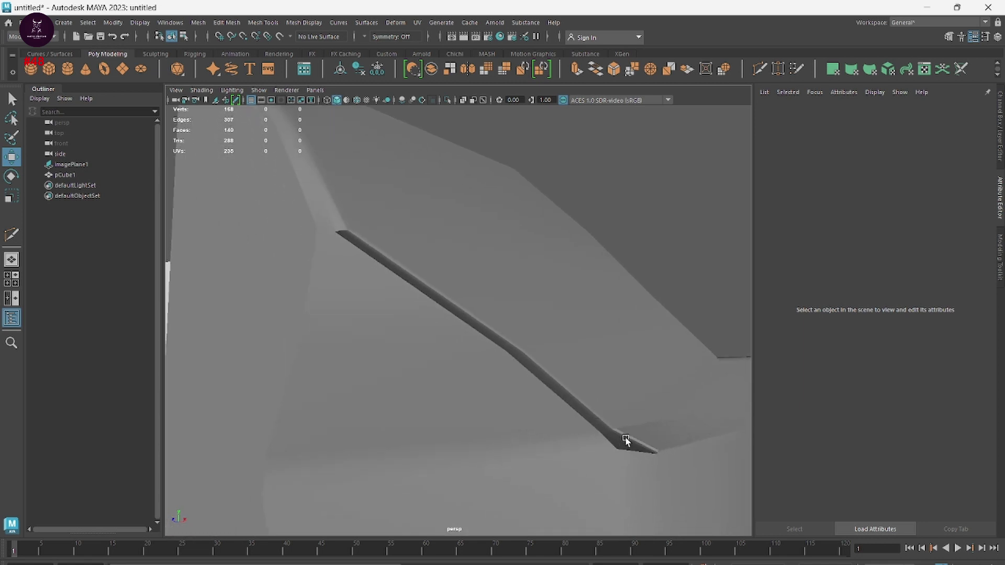
left_click(625, 437)
scroll(674, 466, "up", 1)
mouse_move(674, 466)
left_mouse_down("alt")
mouse_move(613, 451)
mouse_move(579, 455)
mouse_move(648, 455)
mouse_move(623, 439)
left_mouse_up("alt")
key("F9")
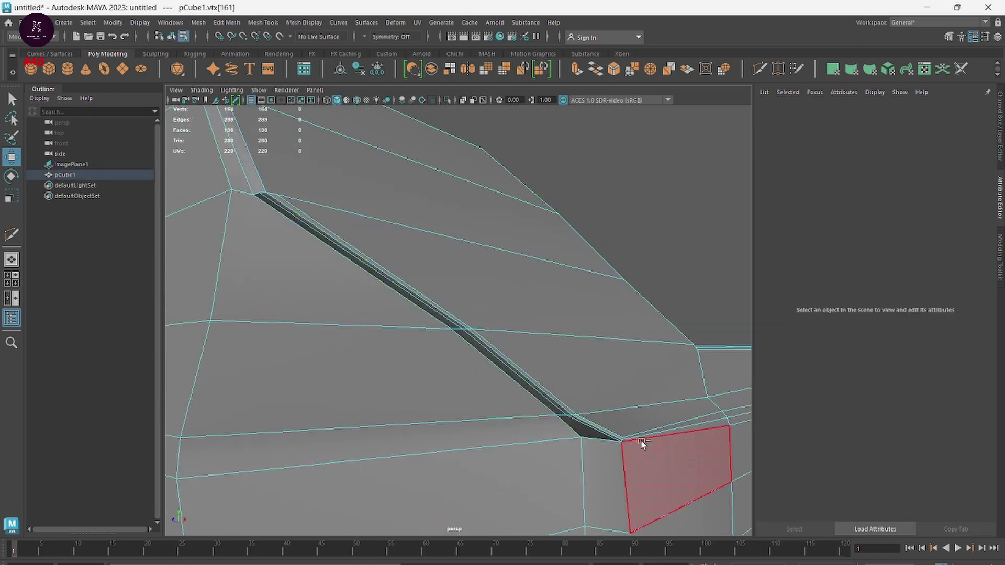
key("F8")
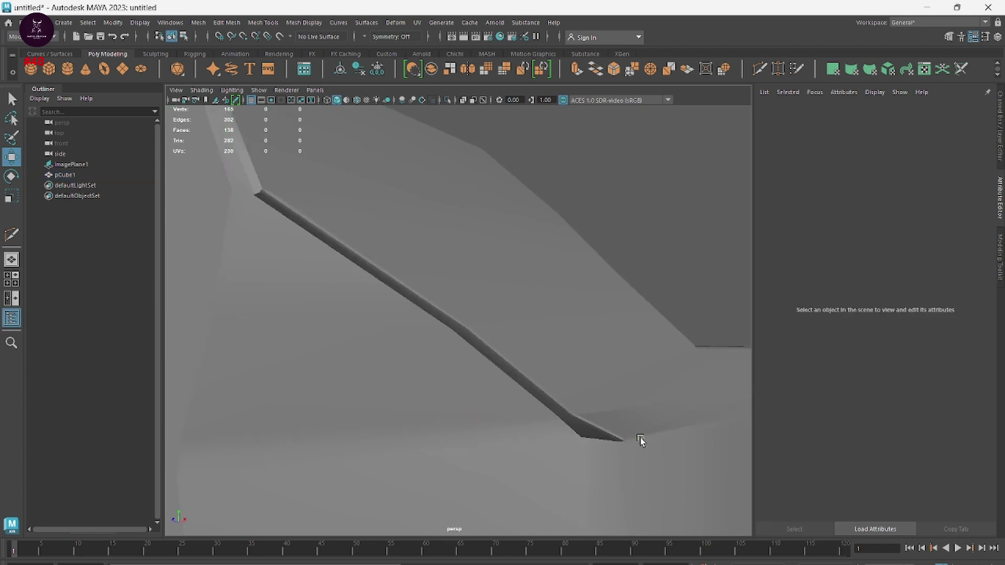
Step: Try bevelling the corner vertex at the groove end, then undo the bevel
key("ctrl+z")
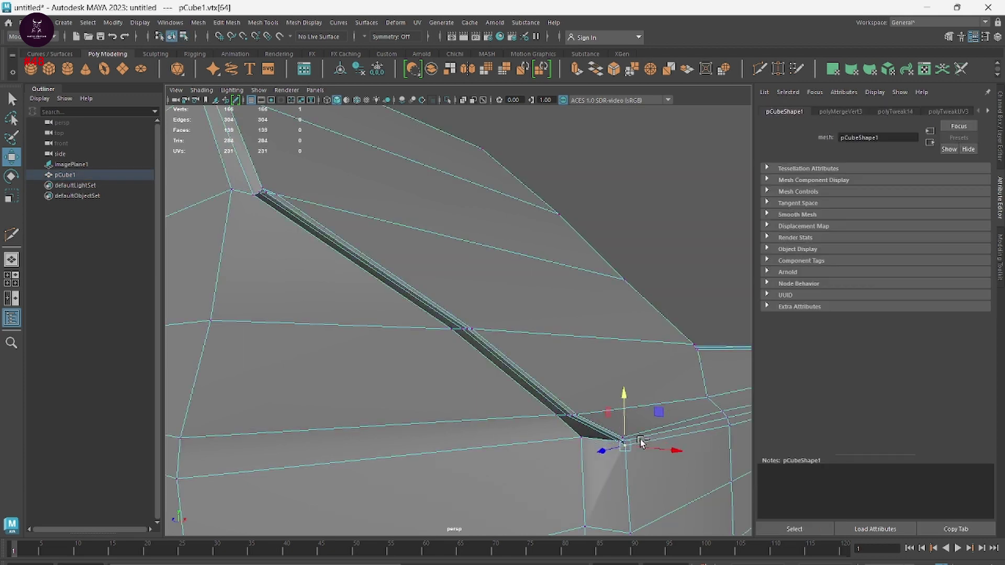
key("F8")
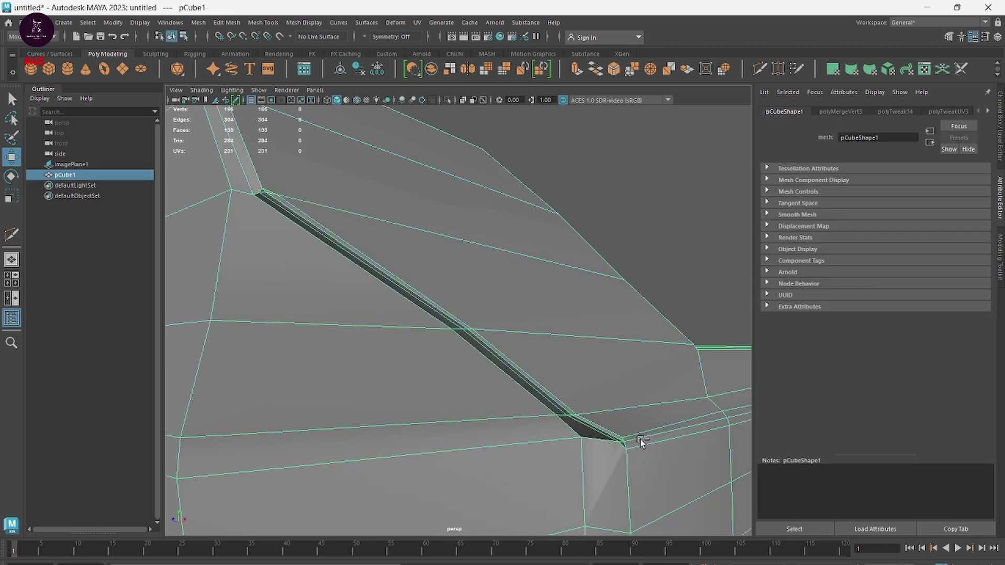
key("F8")
left_click(639, 438)
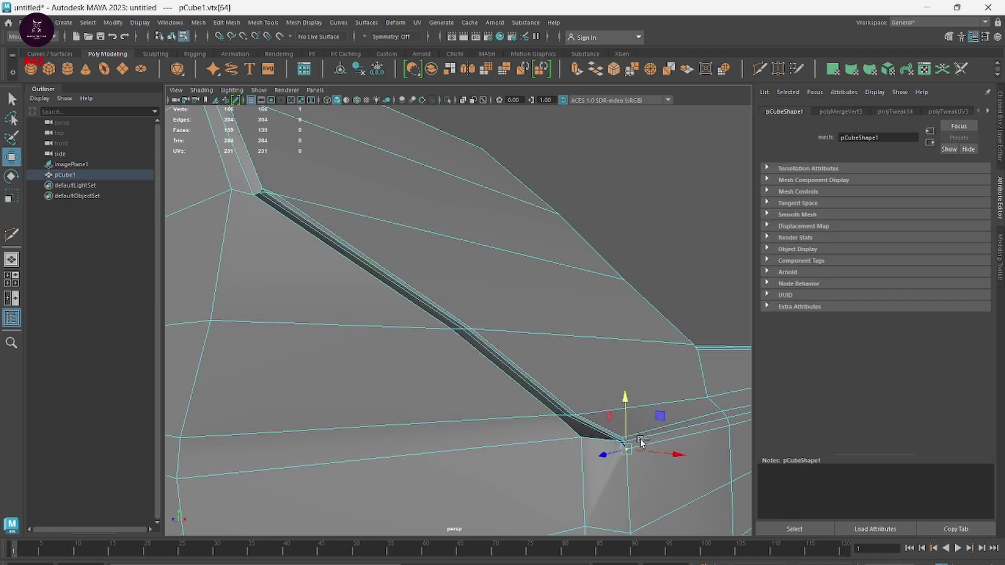
key("ctrl+b")
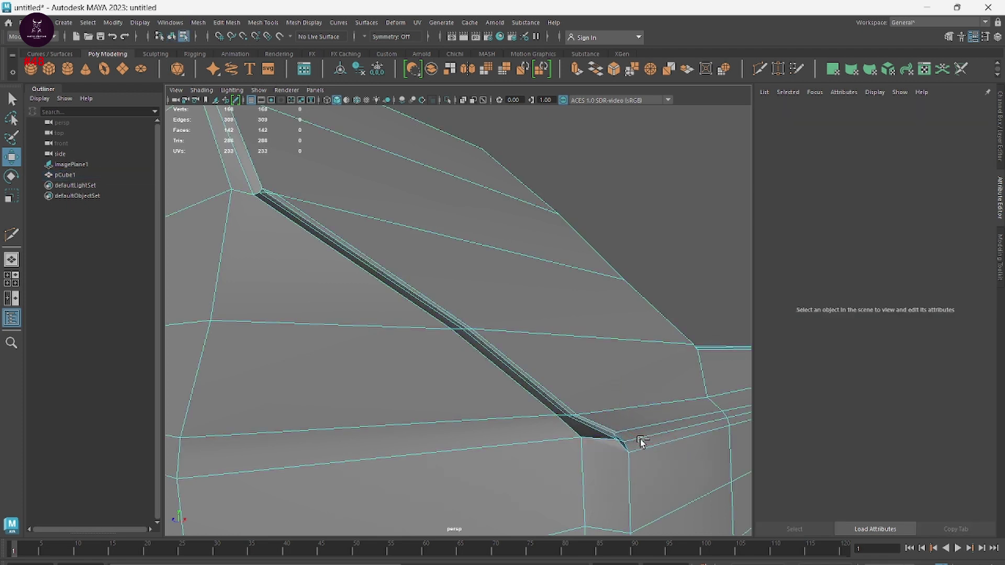
key("ctrl+z")
key("ctrl+z")
key("ctrl+z")
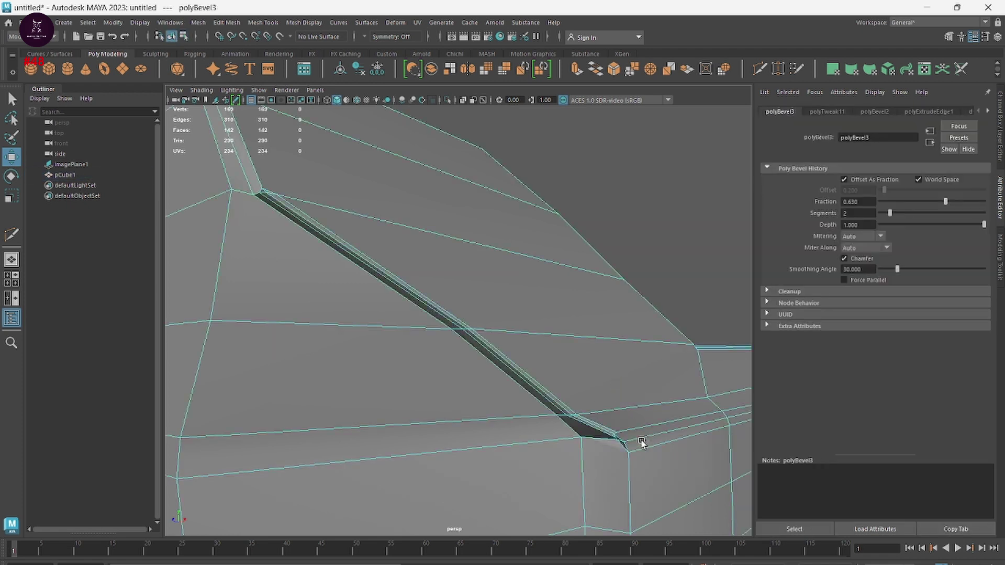
key("ctrl+z")
Step: Undo back past the groove edits so the sunken strip disappears
key("ctrl+z")
key("ctrl+z")
key("ctrl+z")
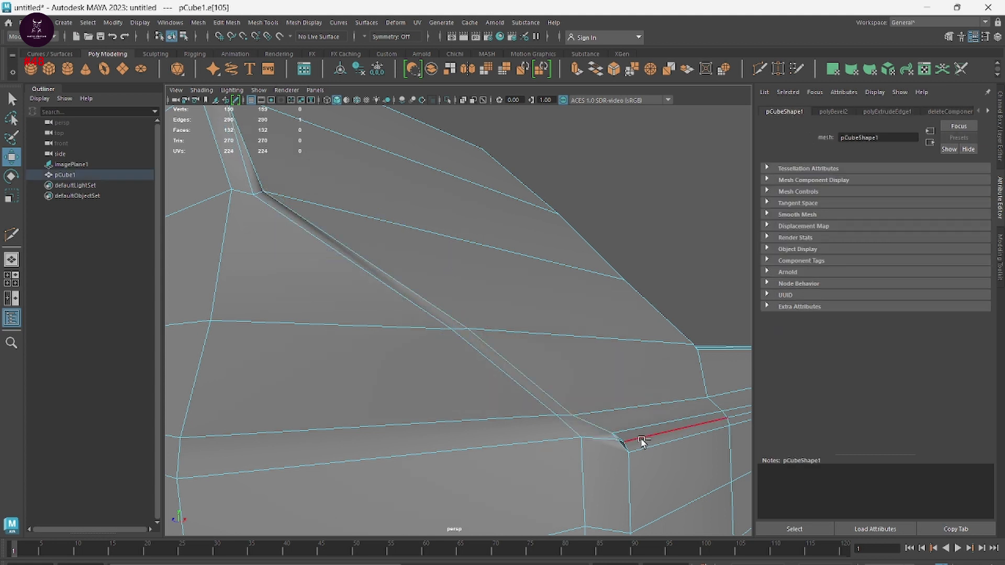
key("ctrl+z")
key("ctrl+z")
key("ctrl+z")
key("ctrl+z")
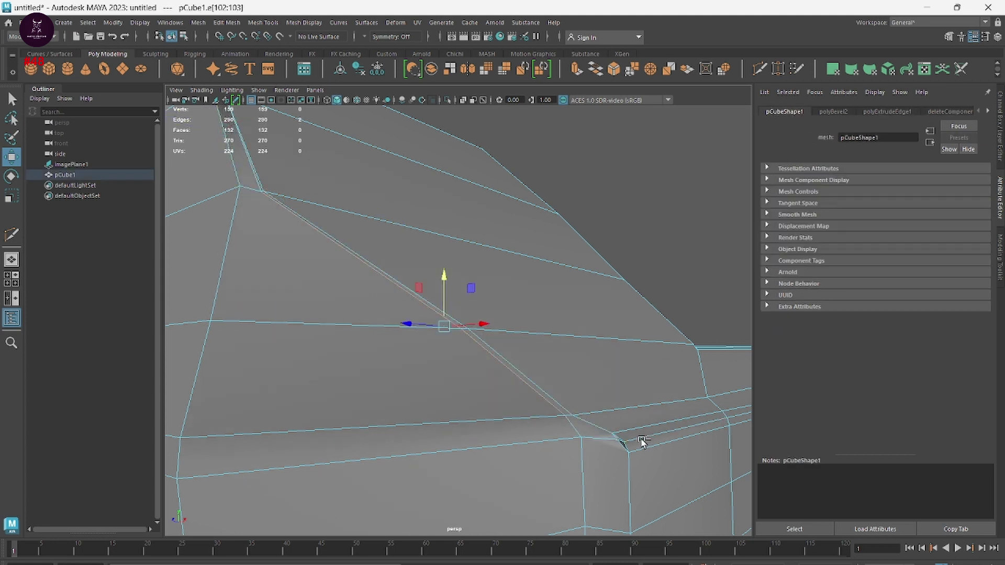
key("ctrl+z")
key("ctrl+z")
key("ctrl+z")
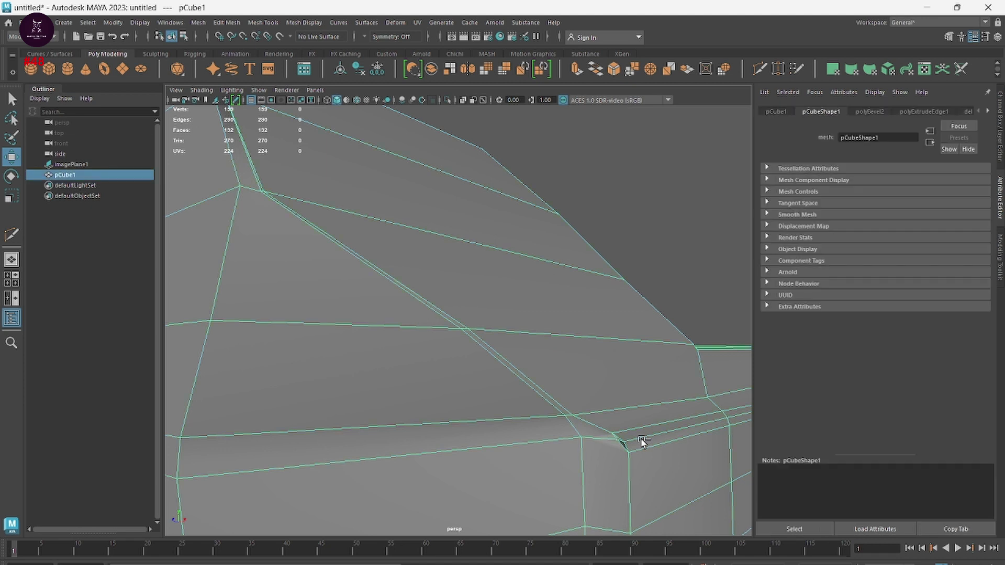
key("ctrl+z")
scroll(631, 455, "down", 2)
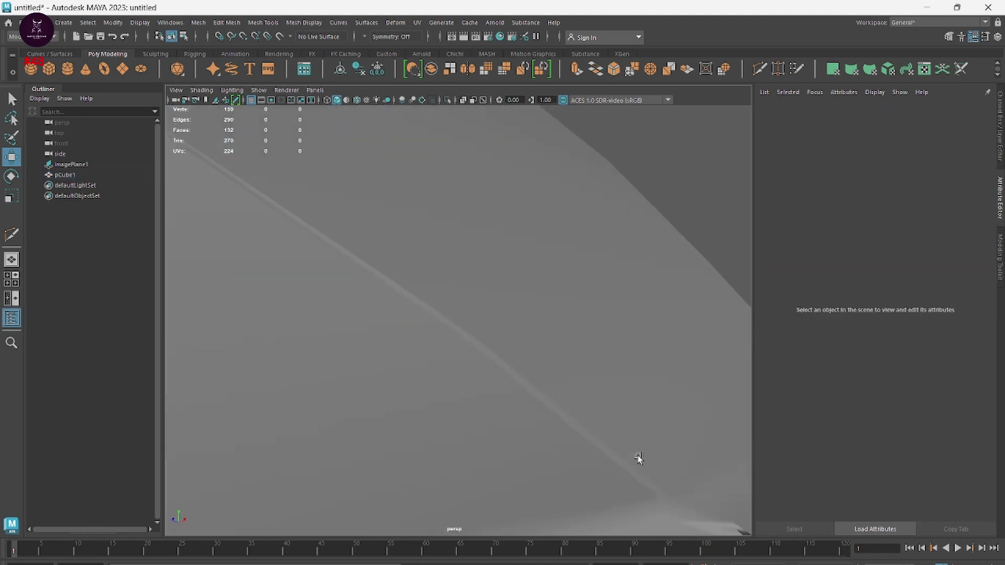
scroll(622, 460, "down", 2)
Step: Merge the leftover corner vertex into its neighbour with the Merge Vertex Tool
scroll(612, 443, "down", 2)
left_click(593, 391)
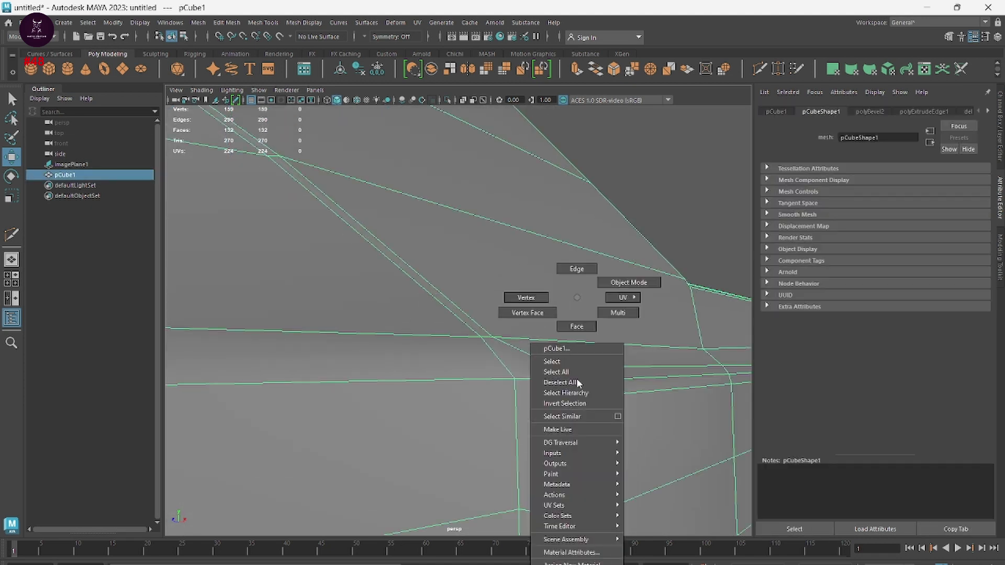
right_click_drag(574, 298, 527, 296)
mouse_move(590, 353)
right_mouse_down("shift")
mouse_move(591, 270)
mouse_move(646, 250)
right_mouse_up("shift")
left_click_drag(570, 380, 574, 381)
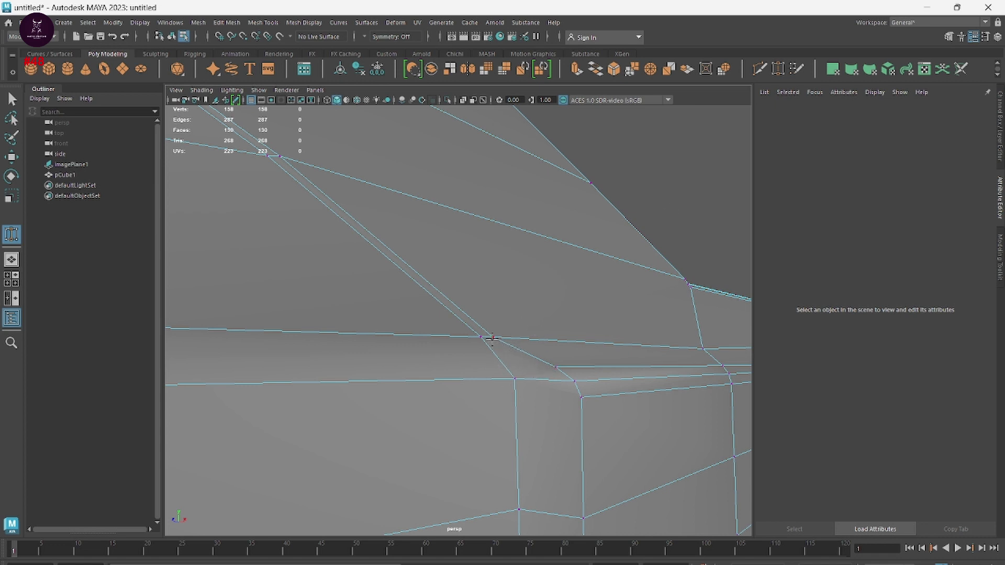
Step: Multi-Cut one new edge across the face below, then return to Object Mode
right_click(618, 307, "shift")
right_click_drag(605, 344, 557, 346, "shift")
key("Return")
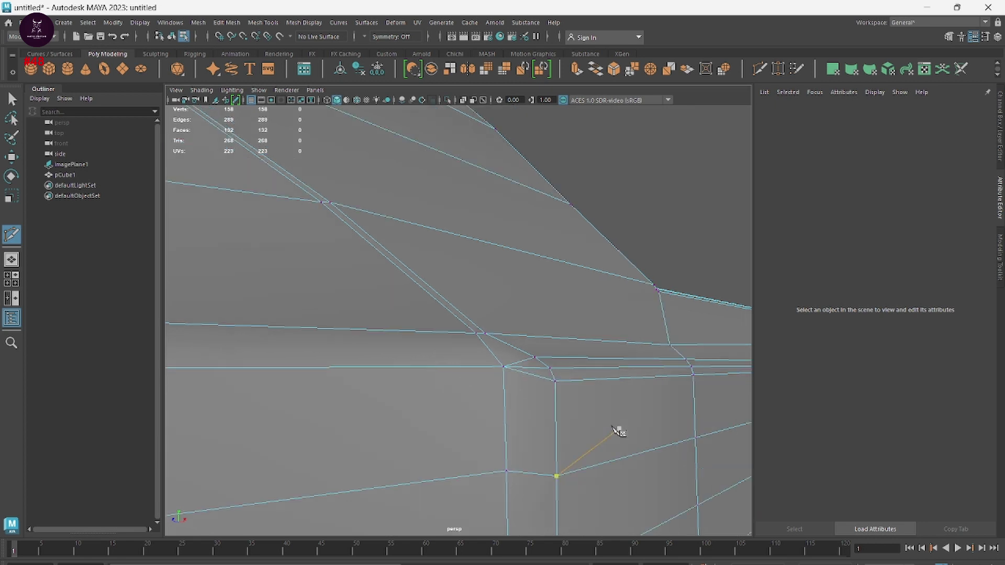
scroll(616, 433, "down", 5)
right_click_drag(633, 233, 668, 225)
Step: Delete the two edges along the thin sliver on the slide's sloped front
left_click(659, 243)
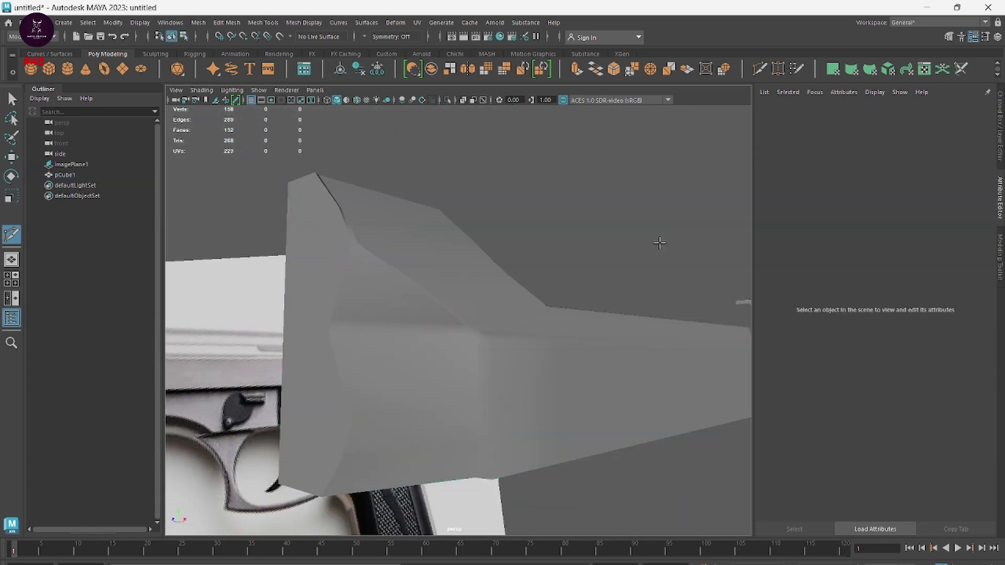
scroll(581, 446, "down", 2)
scroll(465, 366, "down", 2)
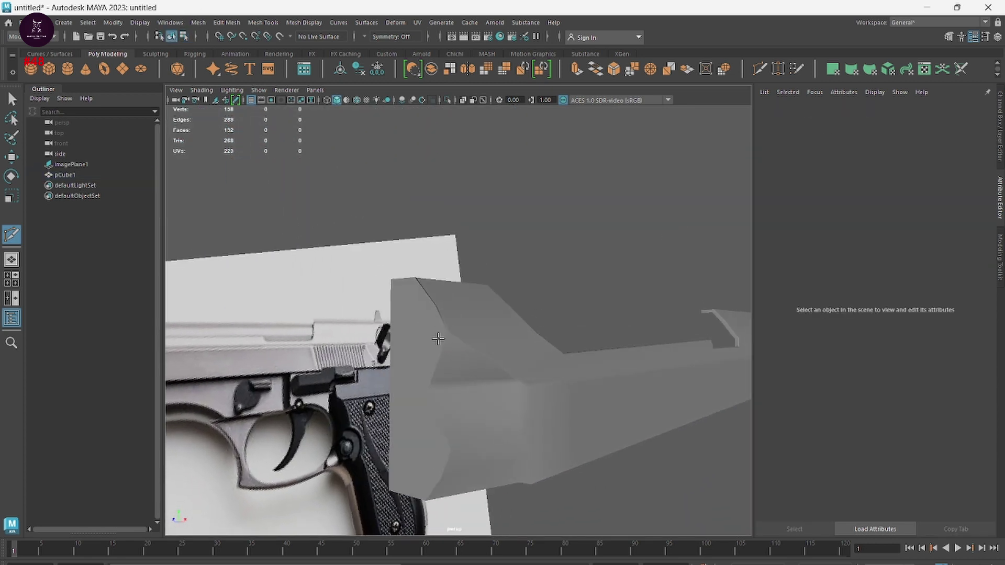
scroll(460, 347, "up", 3)
scroll(460, 348, "up", 3)
scroll(472, 376, "up", 1)
scroll(472, 375, "down", 1)
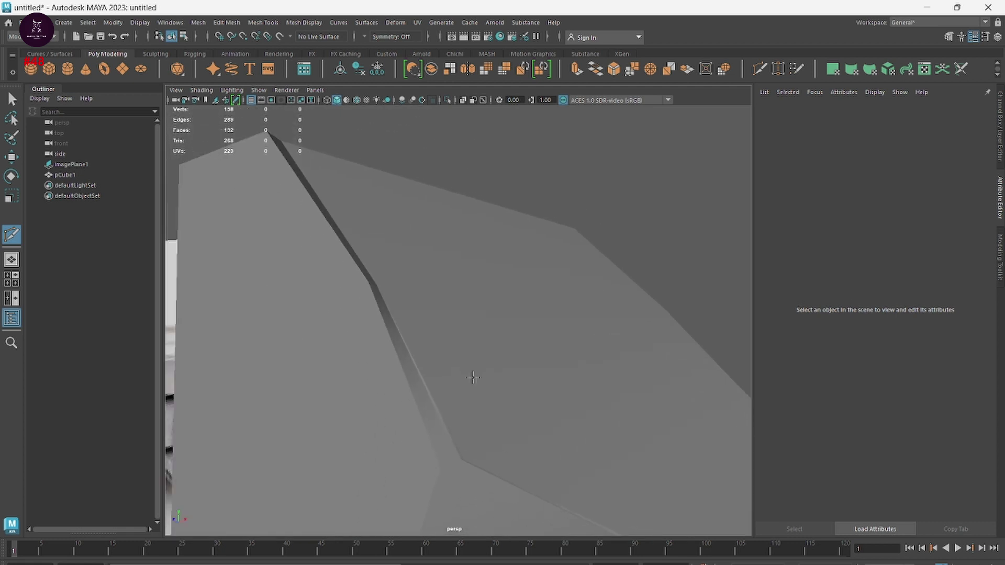
key("w")
left_click(423, 344)
right_click(418, 349)
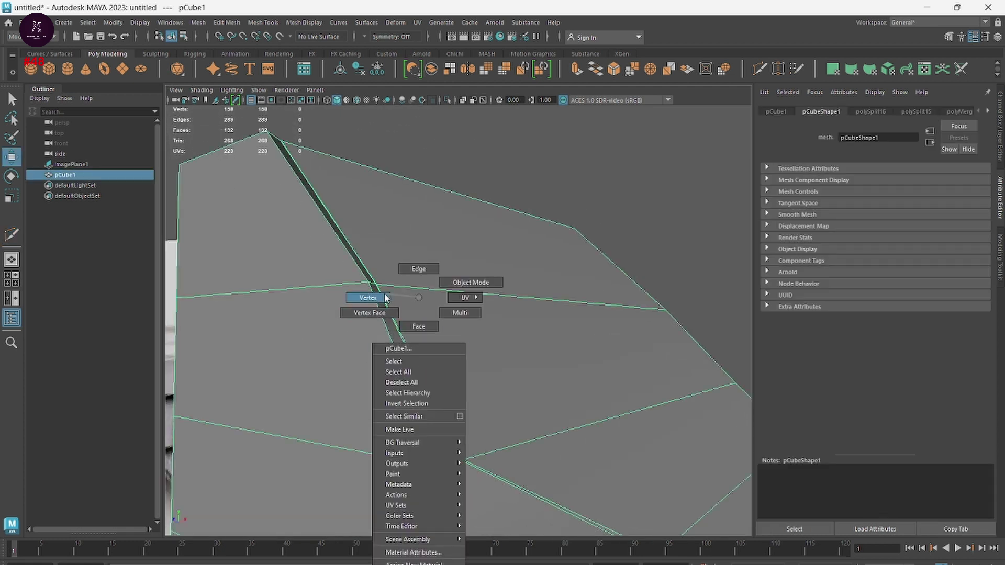
left_click(418, 268)
left_click(421, 390)
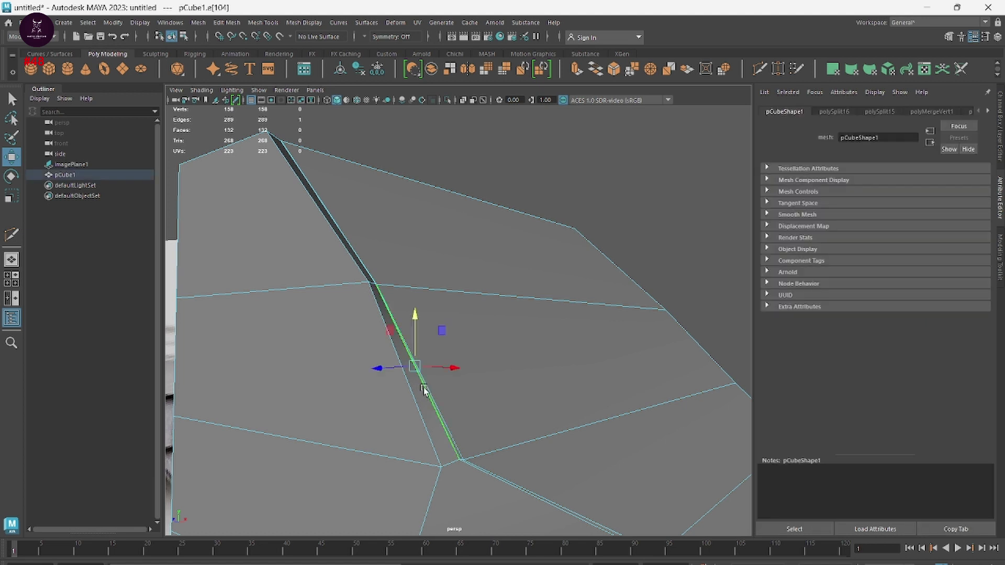
left_click(361, 260, "shift")
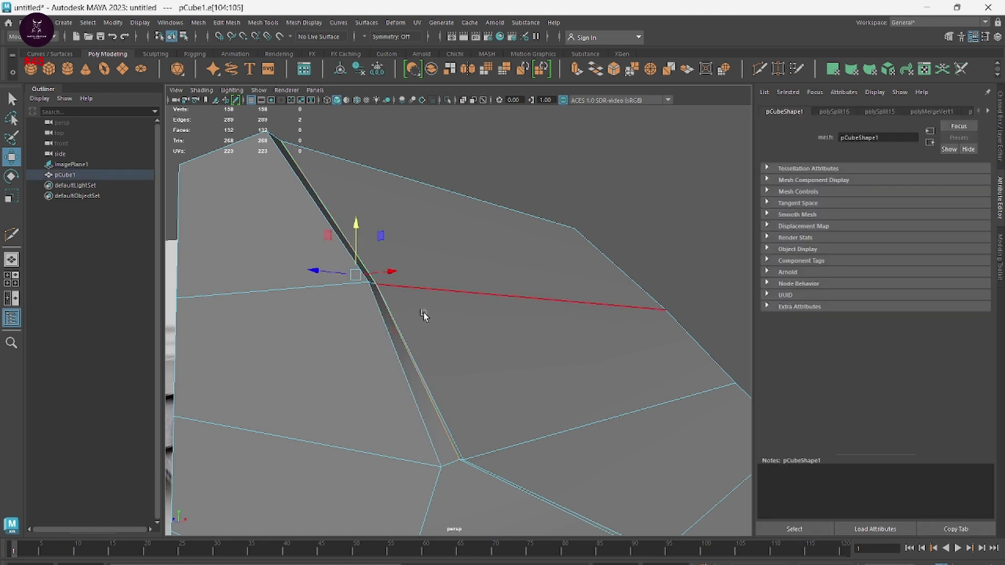
key("ctrl+Delete")
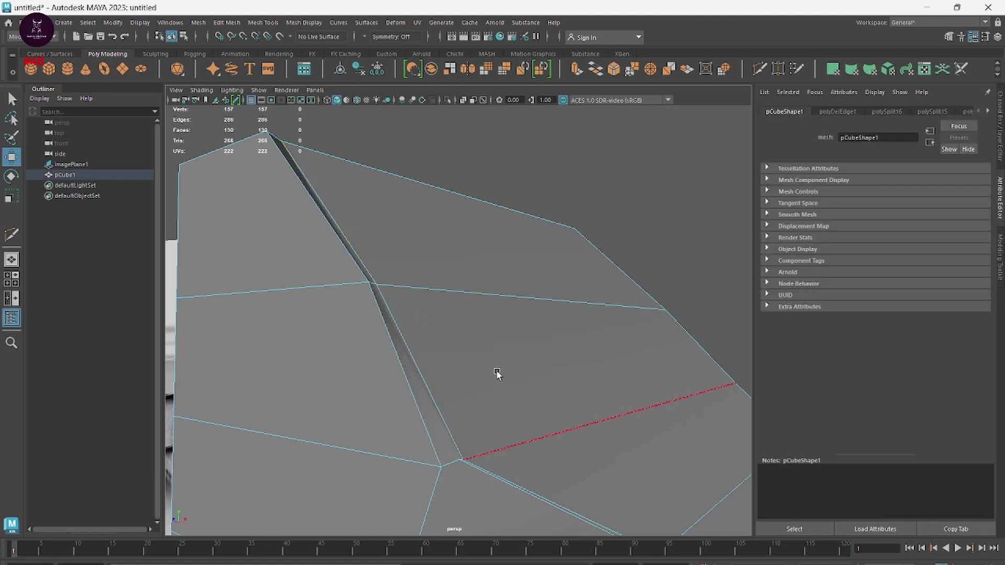
Step: Nudge the upper edge slightly and delete the stray vertex at the slide's top
left_click(448, 378)
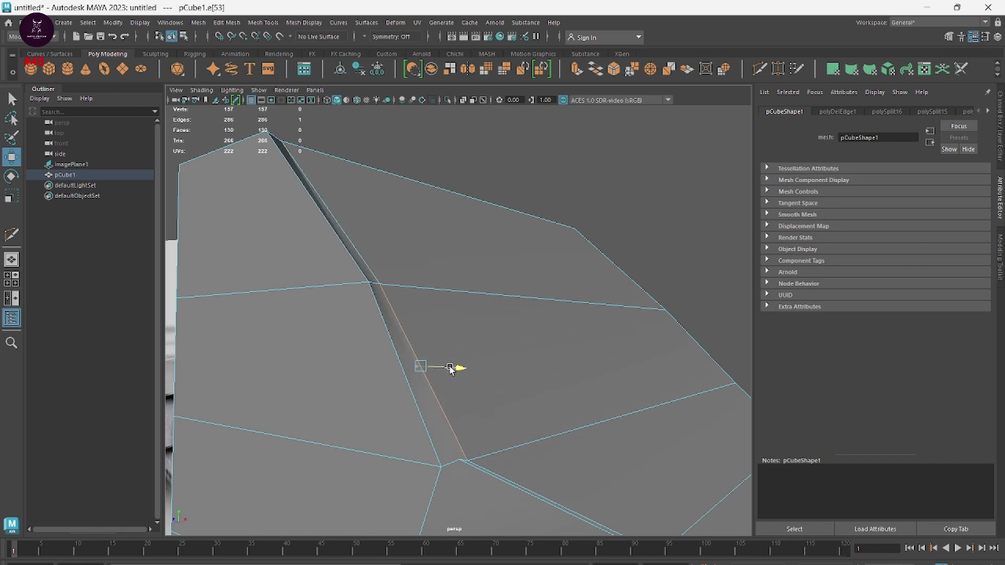
left_click(384, 269)
left_click_drag(362, 211, 361, 200)
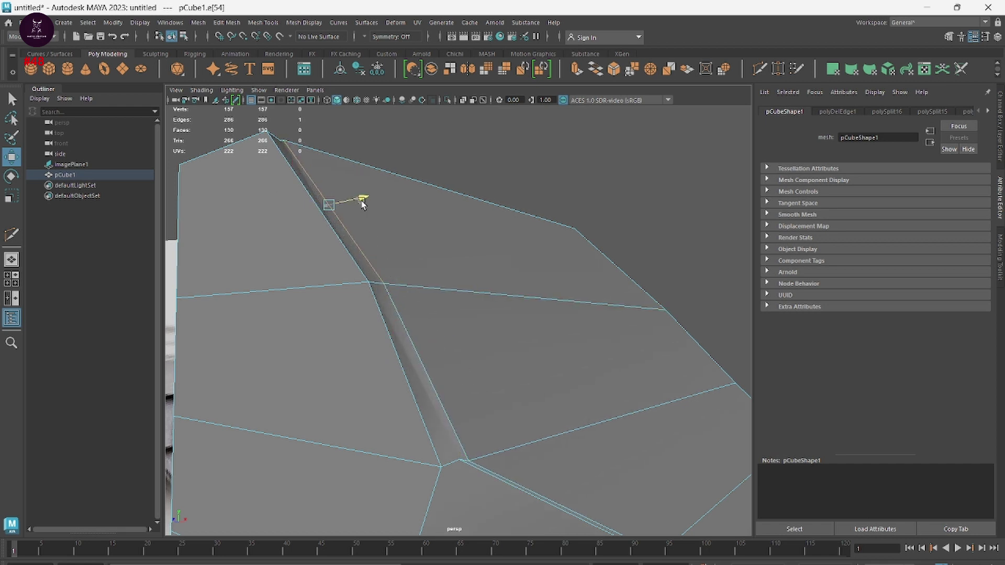
right_click_drag(284, 144, 269, 142)
left_click(289, 143)
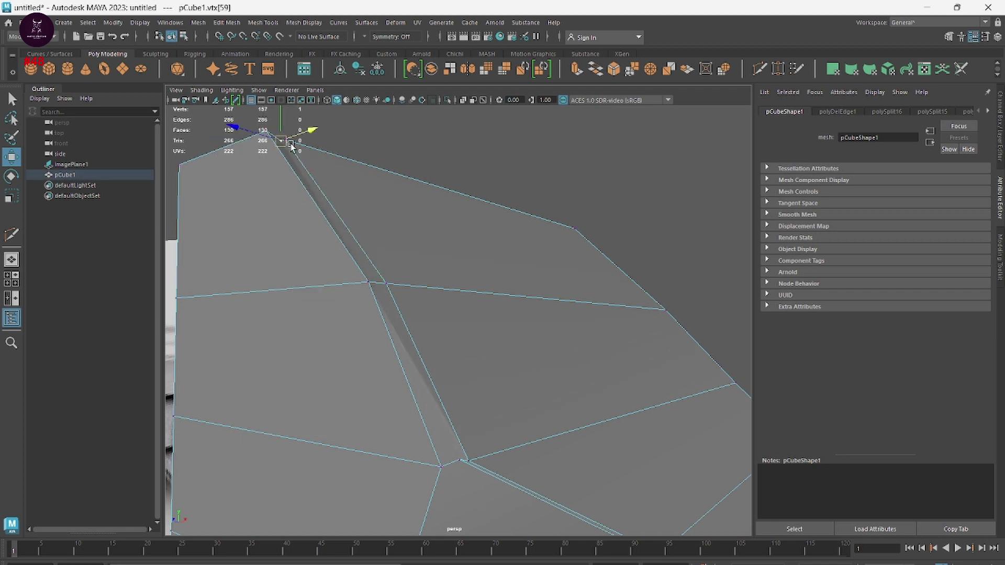
key("Delete")
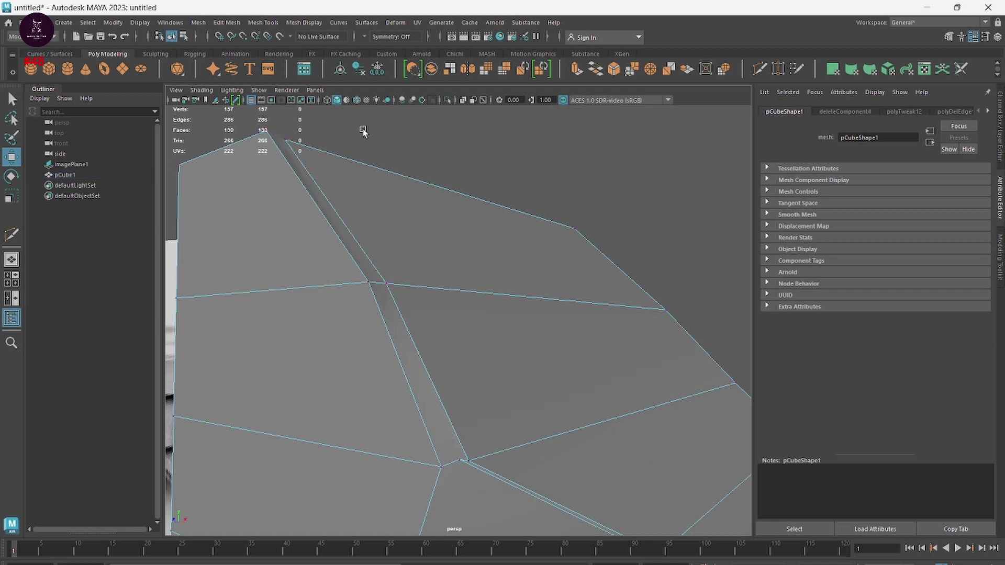
Step: Delete the unwanted edge at the slide's front corner
mouse_move(341, 186)
left_mouse_down("alt")
mouse_move(373, 202)
mouse_move(385, 284)
mouse_move(400, 253)
mouse_move(365, 329)
left_mouse_up("alt")
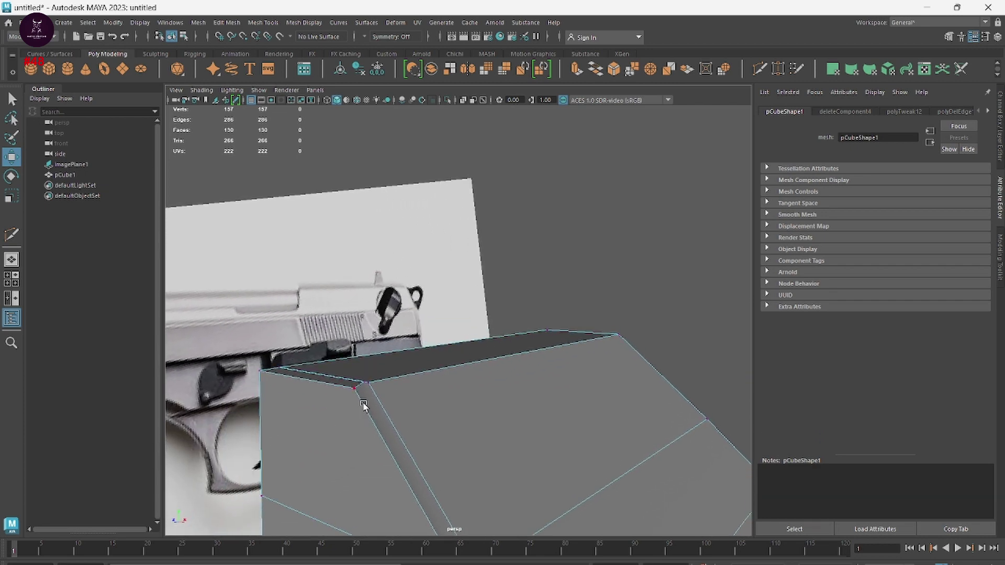
mouse_move(363, 404)
left_mouse_down("alt")
mouse_move(373, 405)
mouse_move(410, 300)
mouse_move(428, 348)
mouse_move(451, 297)
left_mouse_up("alt")
right_click(451, 297)
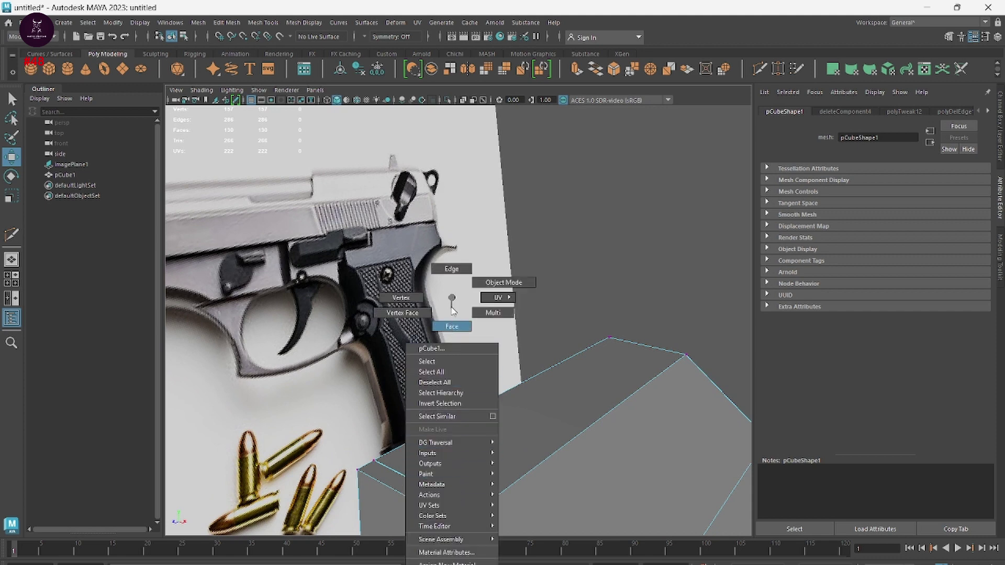
right_click_drag(452, 309, 444, 309)
left_click(444, 503)
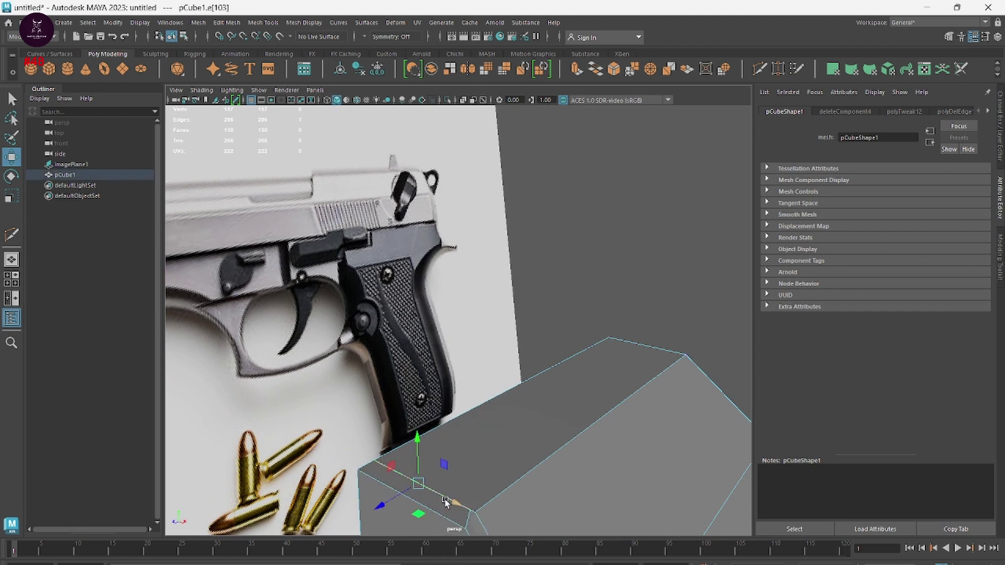
key("Delete")
Step: Merge the triangle's top vertex into its neighbour and return to Object Mode
scroll(549, 473, "up", 3)
scroll(539, 439, "up", 3)
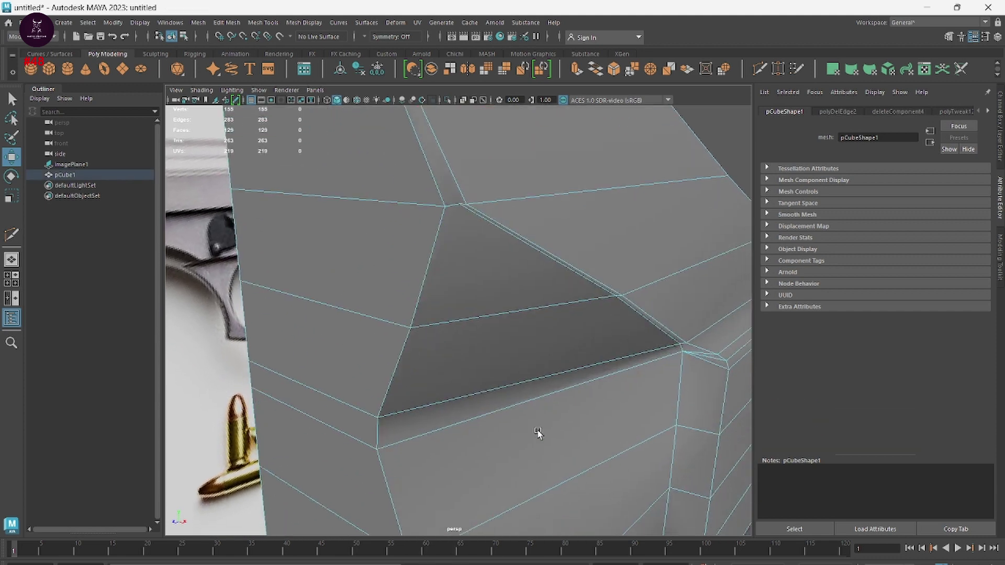
left_click_drag(582, 478, 583, 482, "alt")
left_click(454, 353)
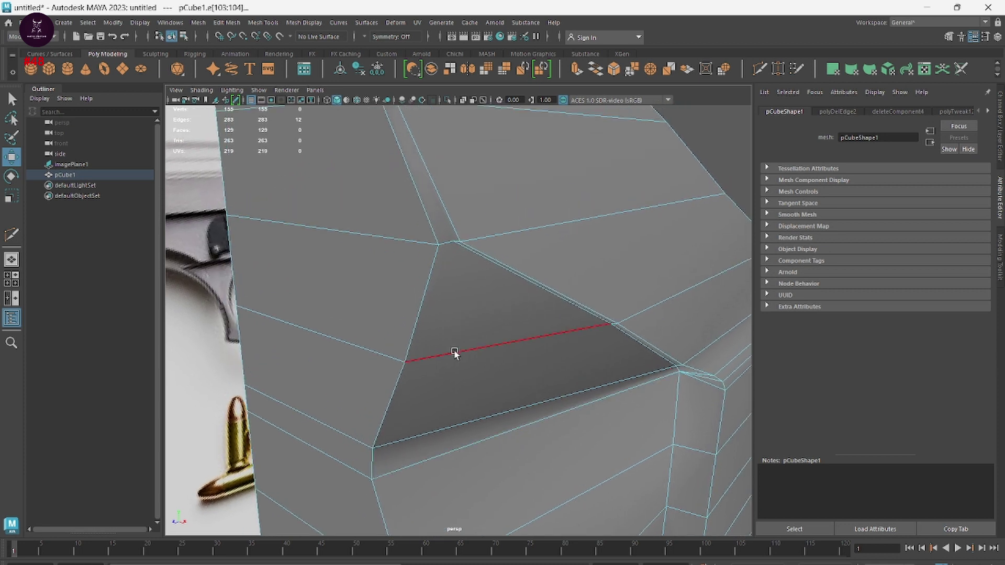
right_click_drag(473, 245, 492, 219)
left_click(459, 242)
right_click(461, 241, "shift")
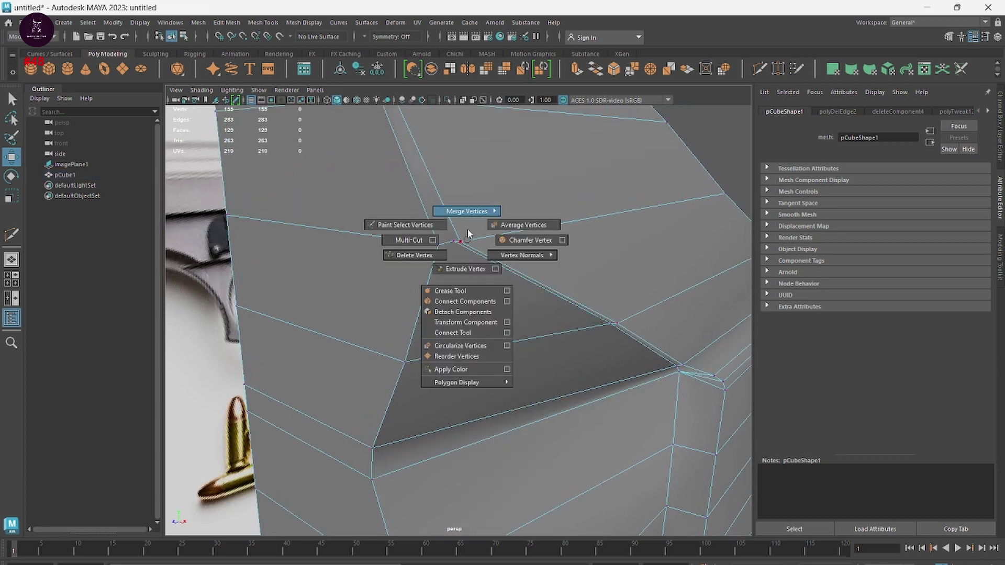
left_click(526, 176)
left_click_drag(453, 241, 439, 245)
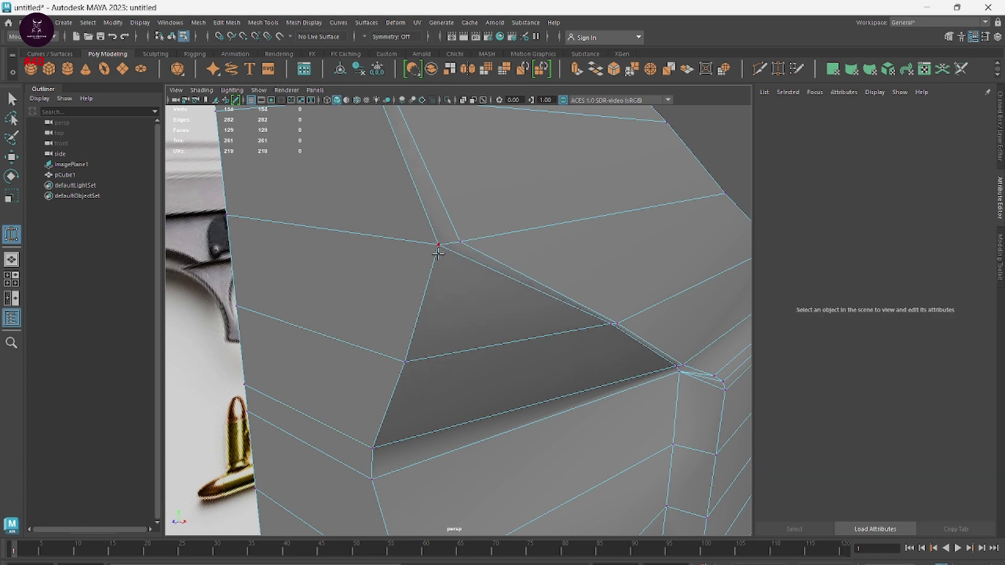
scroll(578, 341, "down", 5)
right_click_drag(615, 183, 670, 157)
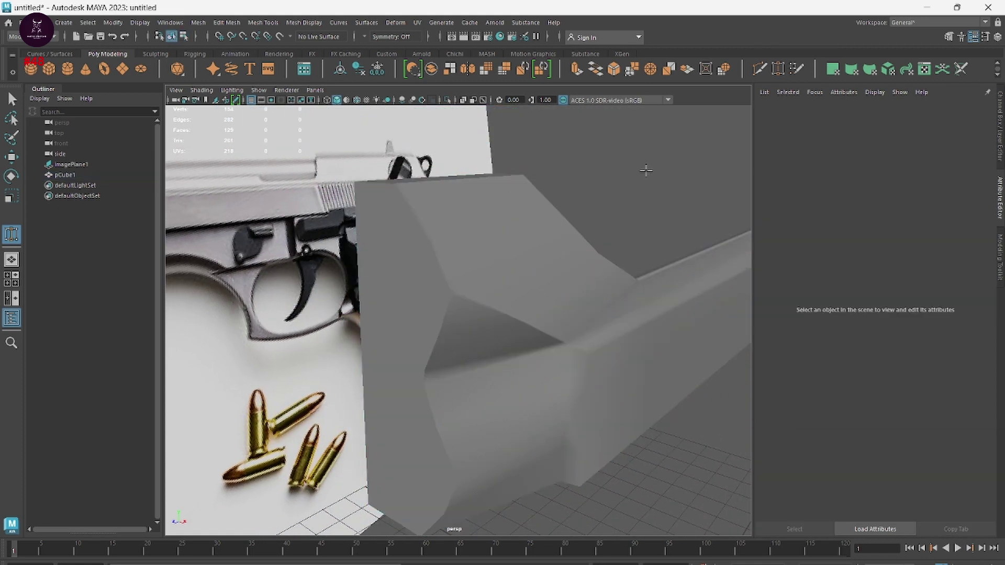
mouse_move(710, 354)
left_mouse_down("alt")
mouse_move(610, 397)
mouse_move(410, 232)
left_mouse_up("alt")
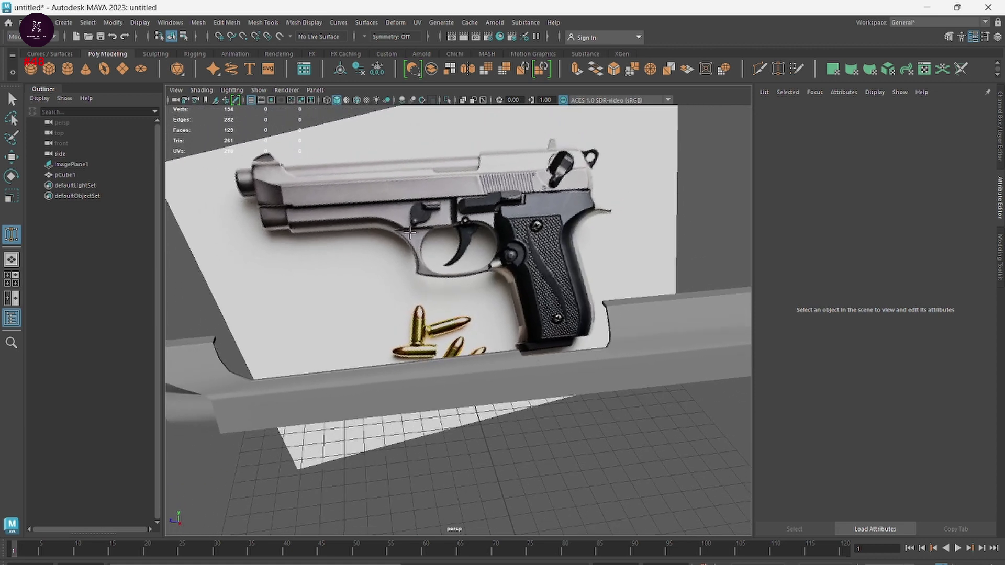
Step: Maximize the side view and select the slide's rear column of vertices
key("space")
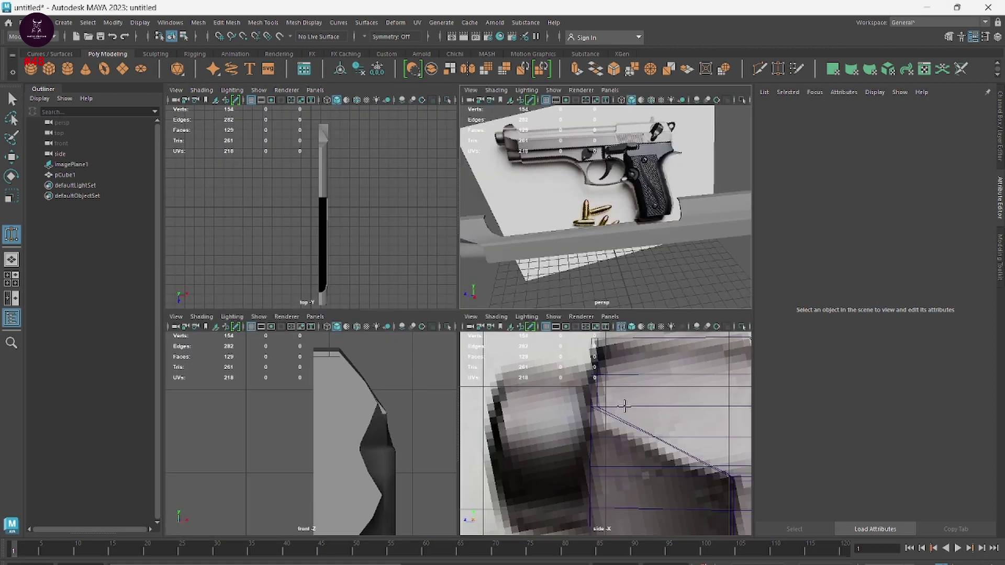
key("space")
scroll(637, 417, "down", 3)
scroll(516, 397, "up", 3)
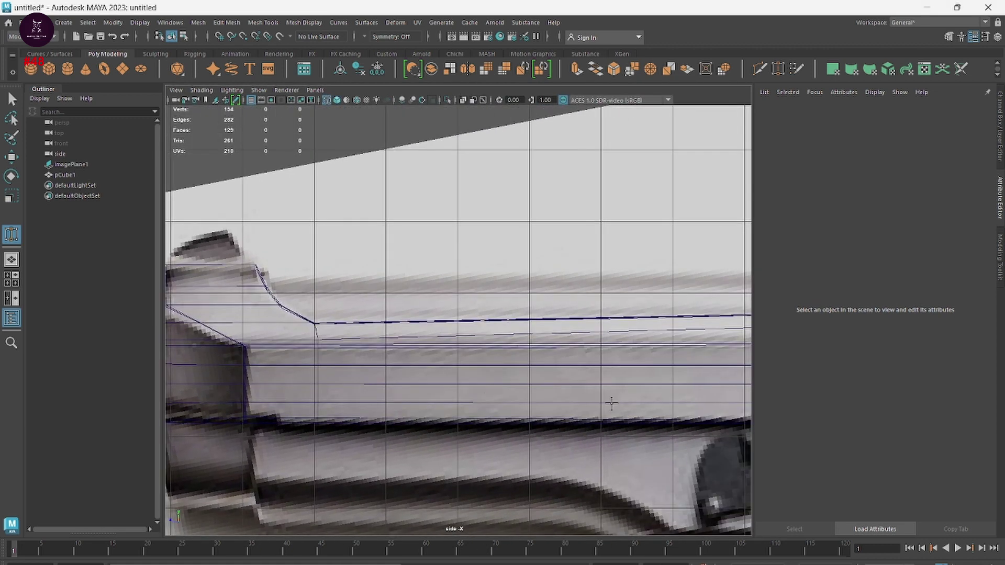
scroll(611, 403, "down", 3)
scroll(622, 414, "up", 2)
scroll(633, 424, "up", 3)
middle_click_drag(673, 434, 484, 384, "alt")
right_click_drag(579, 341, 580, 321)
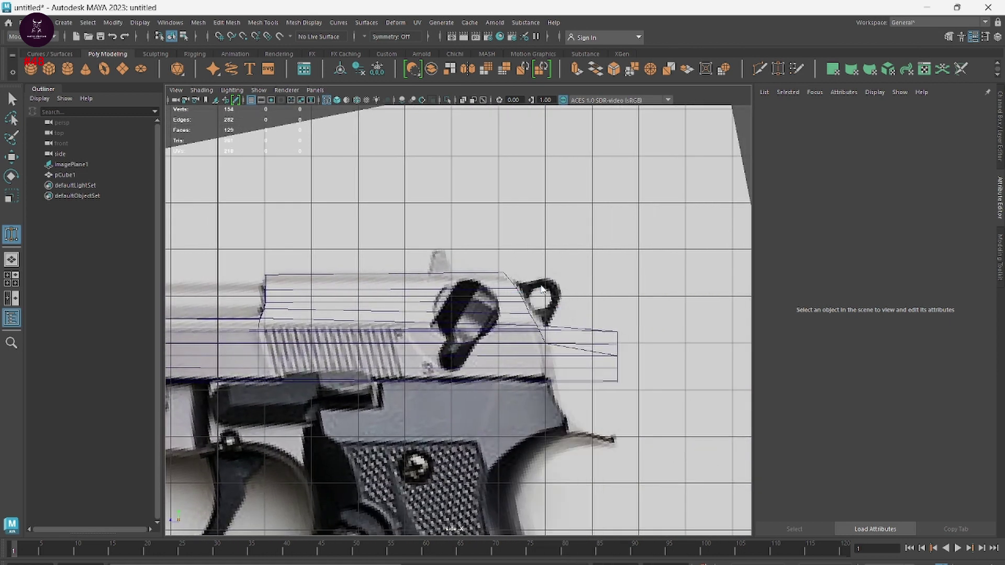
key("w")
mouse_move(603, 297)
left_mouse_down()
mouse_move(649, 398)
mouse_move(540, 368)
left_mouse_up()
Step: Drag the lower rear vertices onto the reference image's rear outline
scroll(643, 377, "up", 3)
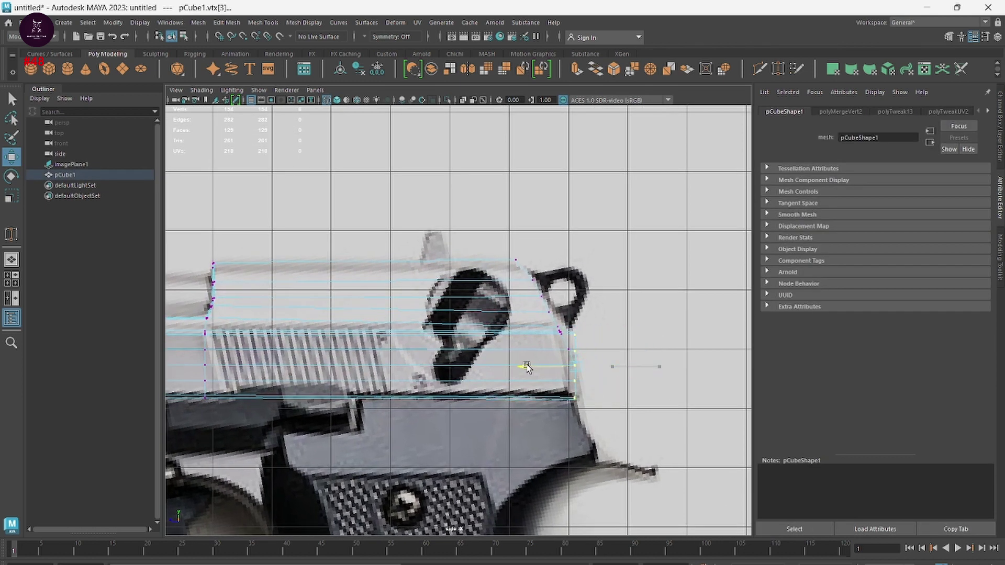
scroll(560, 368, "up", 2)
scroll(560, 368, "up", 1)
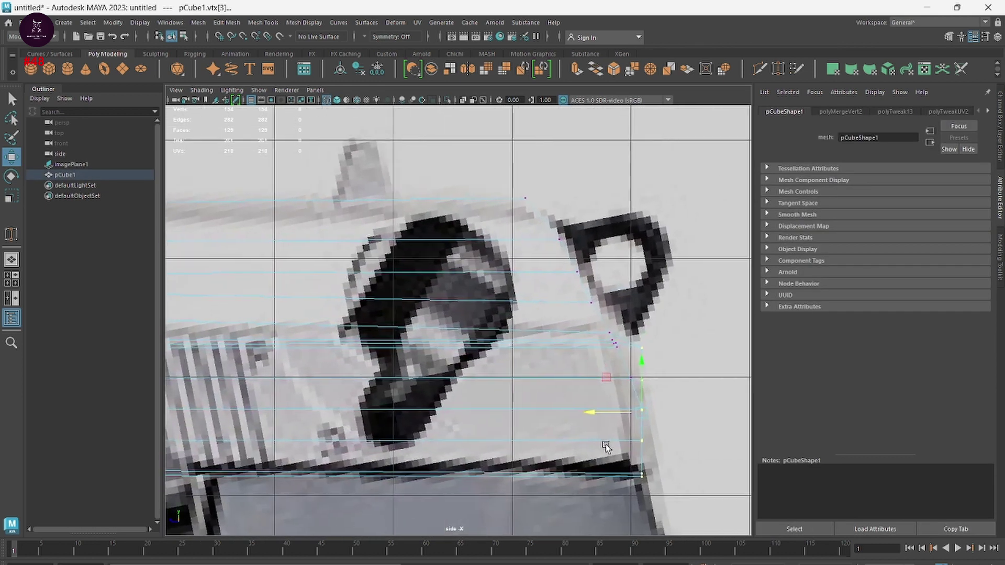
scroll(576, 377, "up", 1)
left_click_drag(646, 426, 591, 445)
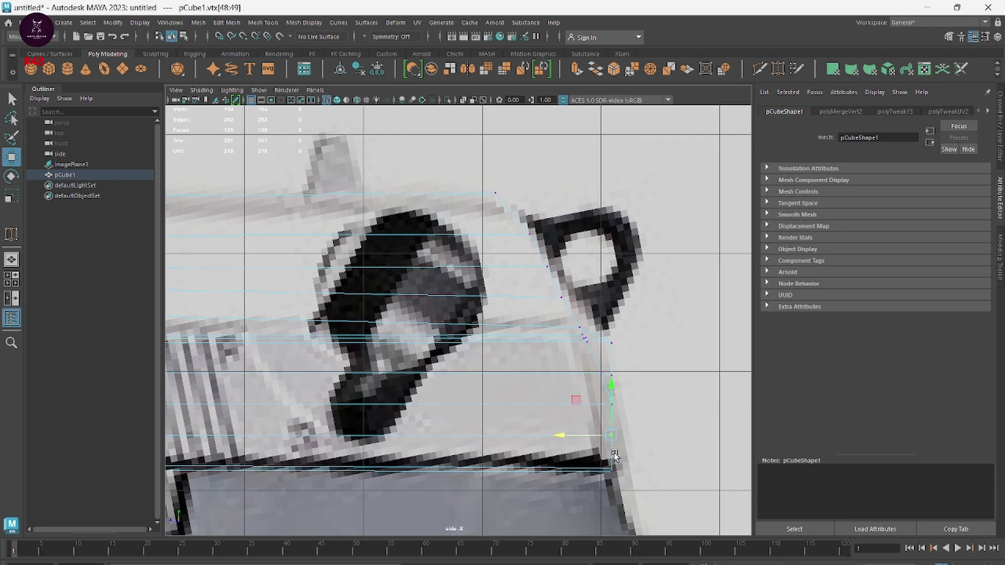
mouse_move(645, 480)
left_mouse_down()
mouse_move(587, 451)
mouse_move(602, 469)
left_mouse_up()
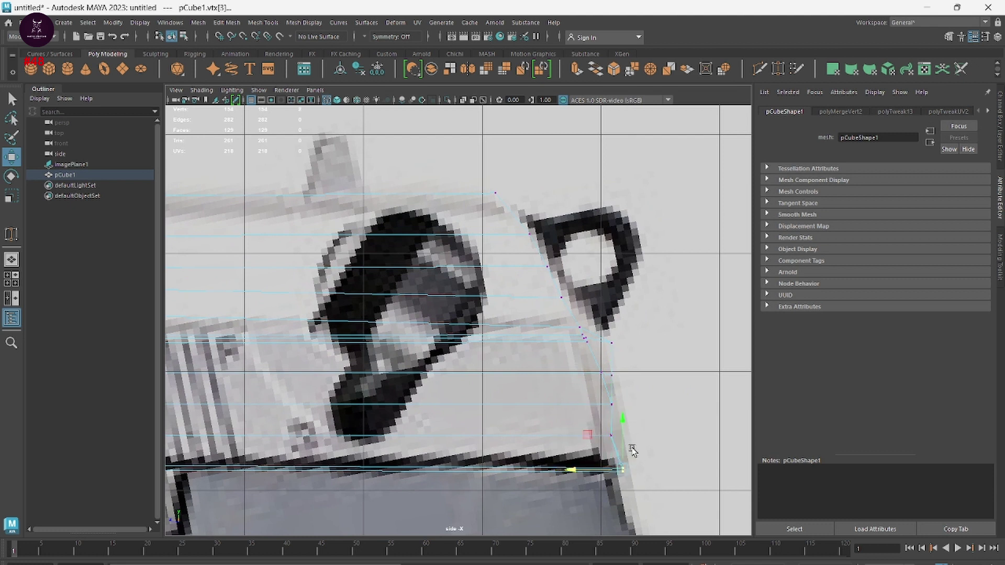
left_click_drag(633, 426, 598, 441)
mouse_move(639, 410)
left_mouse_down()
mouse_move(596, 395)
mouse_move(590, 366)
left_mouse_up()
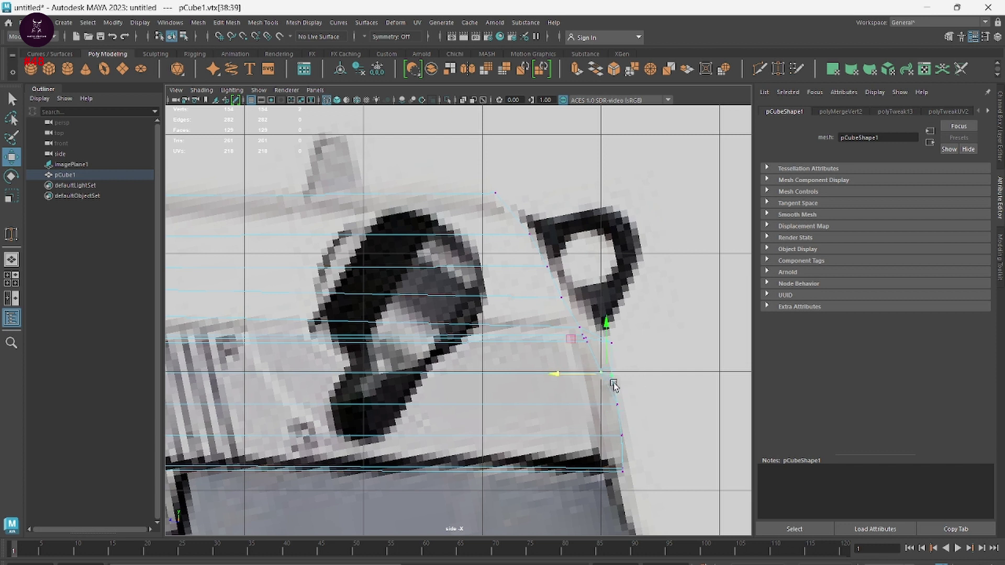
Step: Fit the upper and top rear vertices to the slide's contour in the reference
key("r")
key("w")
mouse_move(616, 345)
left_mouse_down()
mouse_move(602, 337)
mouse_move(566, 346)
mouse_move(549, 332)
mouse_move(561, 306)
left_mouse_up()
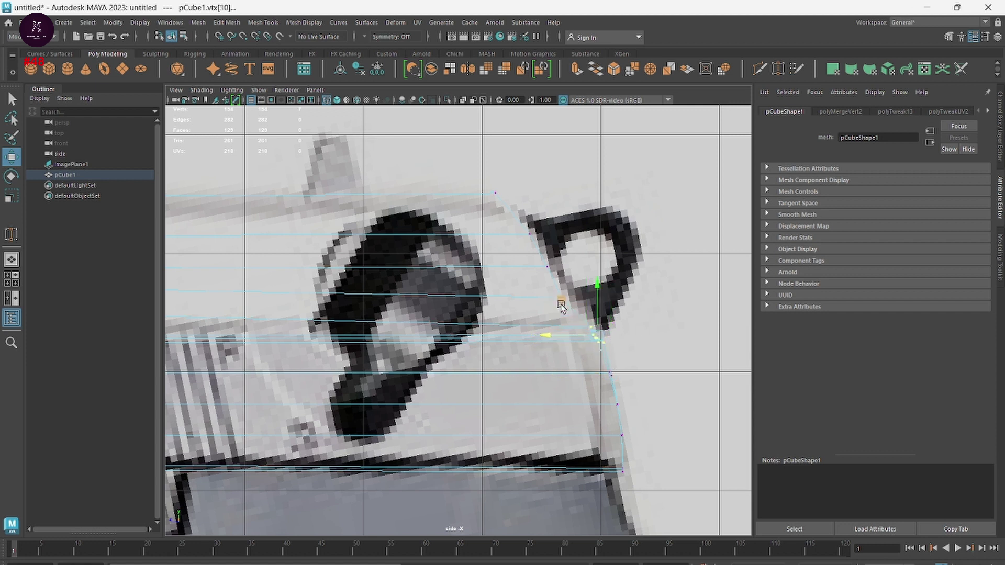
mouse_move(537, 257)
left_mouse_down()
mouse_move(558, 275)
mouse_move(523, 283)
left_mouse_up()
key("space")
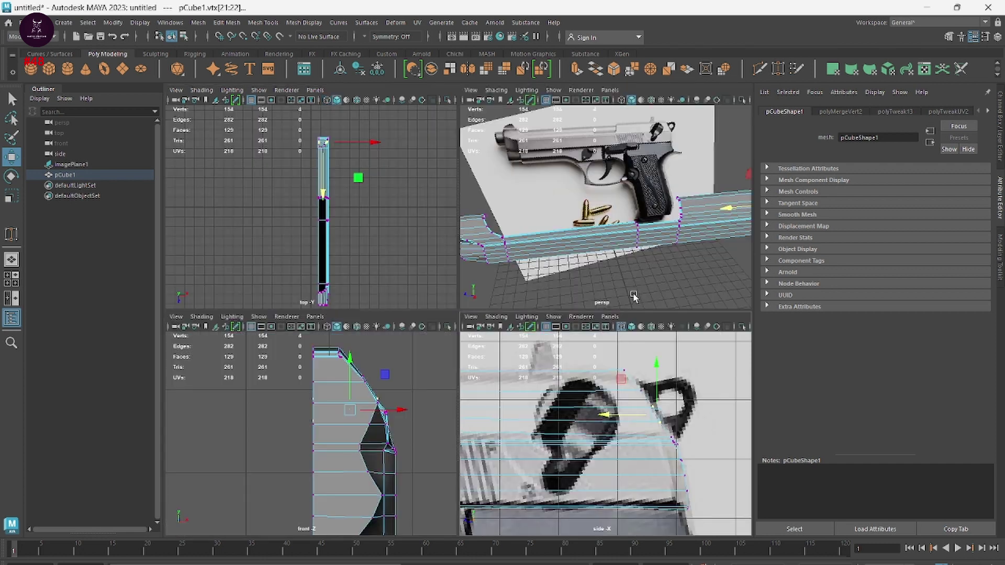
Step: Try a Target Weld on the slide's corner vertices, then undo it
key("space")
mouse_move(649, 235)
left_mouse_down("alt")
mouse_move(591, 377)
mouse_move(616, 355)
mouse_move(498, 348)
left_mouse_up("alt")
scroll(607, 361, "up", 5)
scroll(505, 349, "up", 3)
scroll(518, 343, "up", 3)
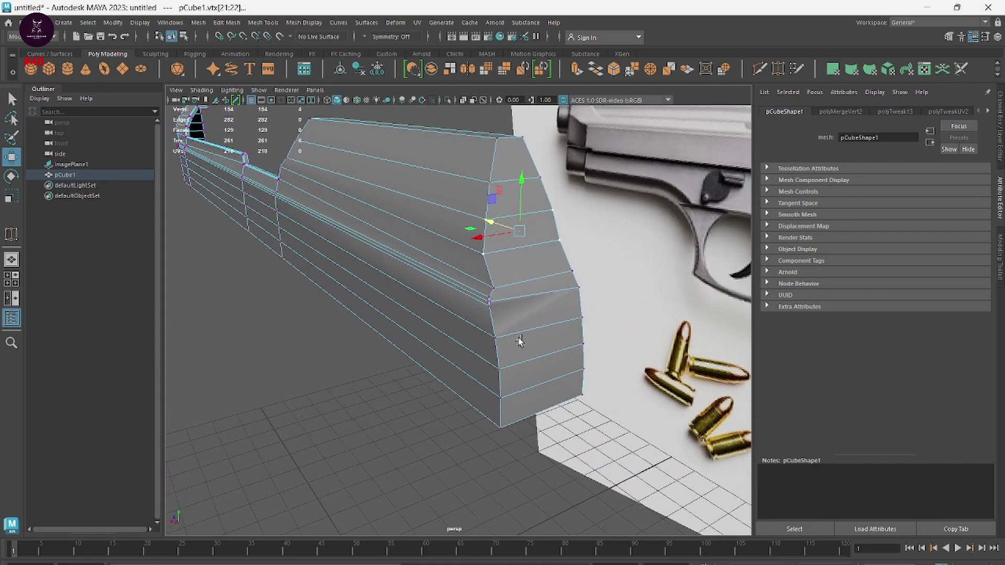
scroll(555, 373, "up", 5)
left_click_drag(556, 372, 529, 370, "alt")
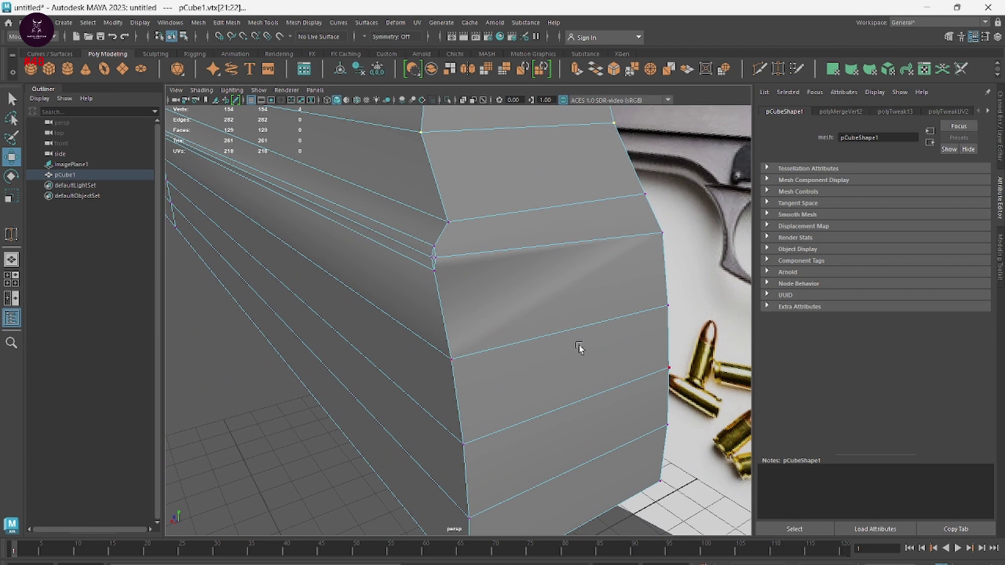
right_click_drag(457, 263, 462, 224, "shift")
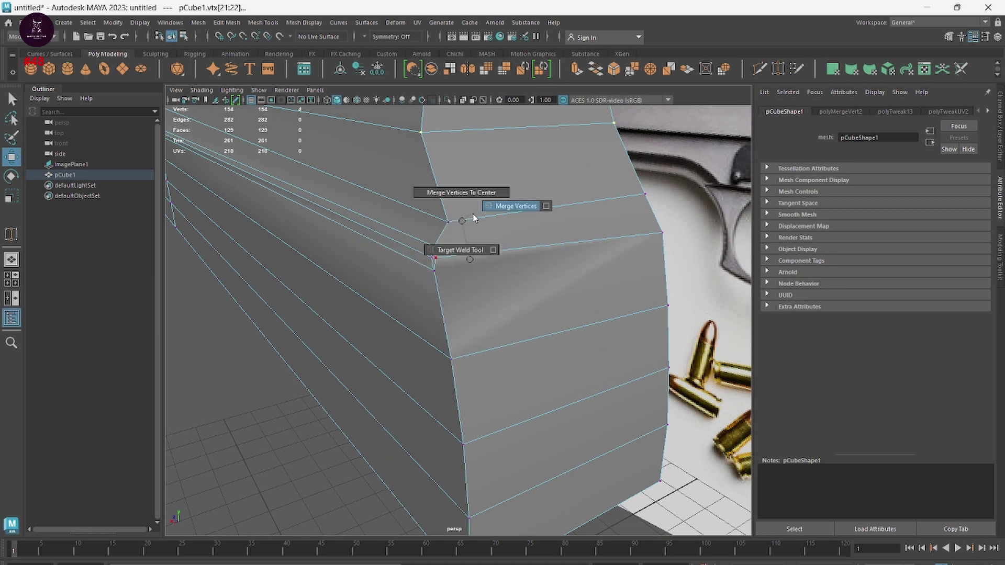
right_click_drag(462, 224, 451, 254, "shift")
mouse_move(436, 255)
left_mouse_down()
mouse_move(425, 255)
mouse_move(441, 258)
mouse_move(435, 270)
left_mouse_up()
key("ctrl+z")
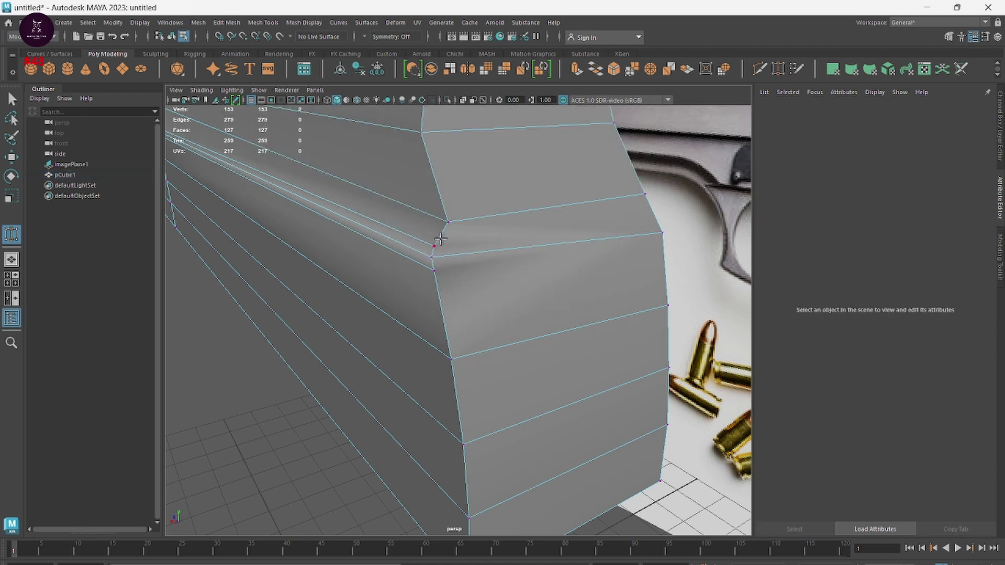
Step: Multi-Cut a new edge across the front face just below the step
right_click_drag(523, 229, 460, 214, "shift")
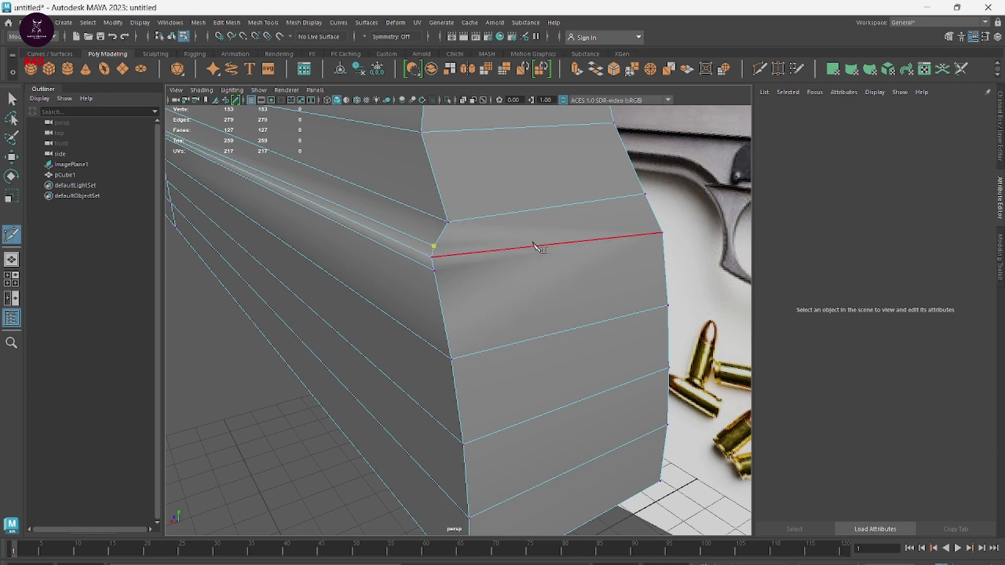
left_click(658, 221)
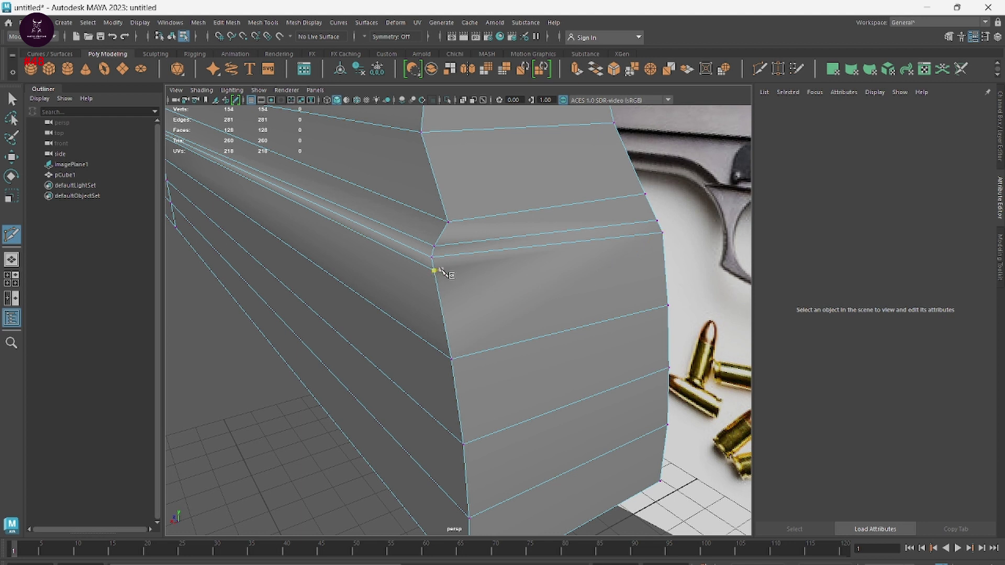
left_click(663, 244)
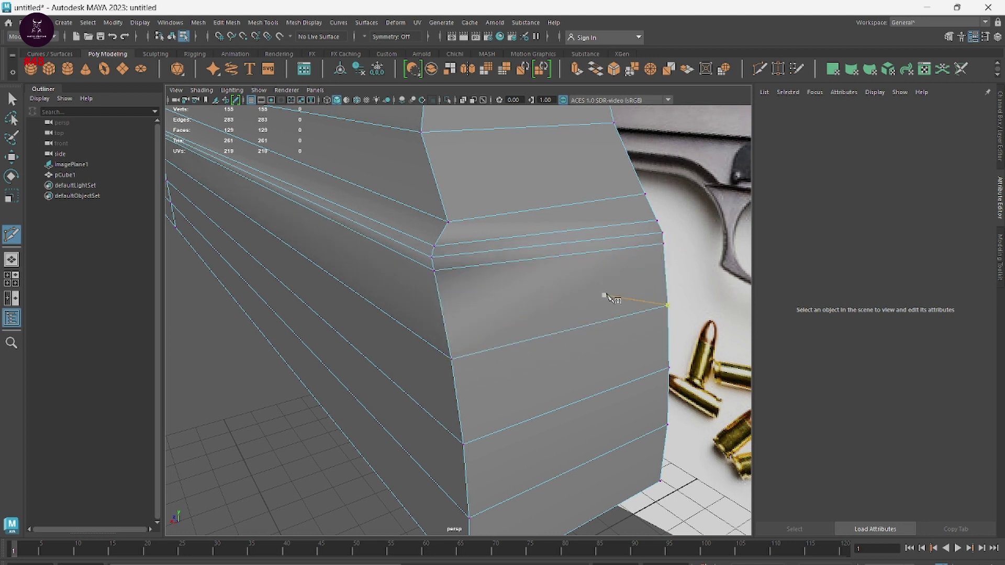
scroll(645, 419, "down", 1)
scroll(645, 419, "down", 2)
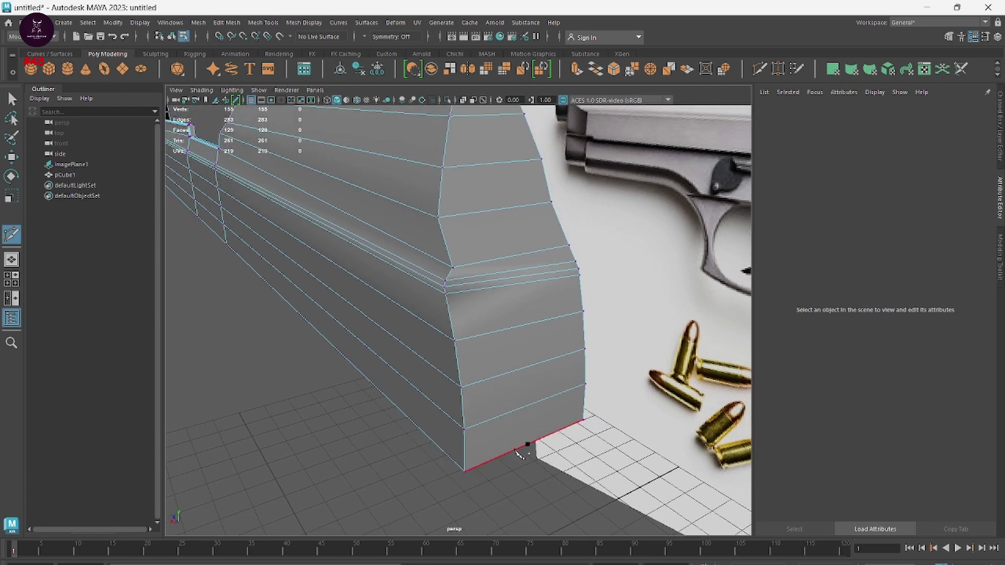
Step: Insert two vertical edge loops down the slide's front end
key("ctrl")
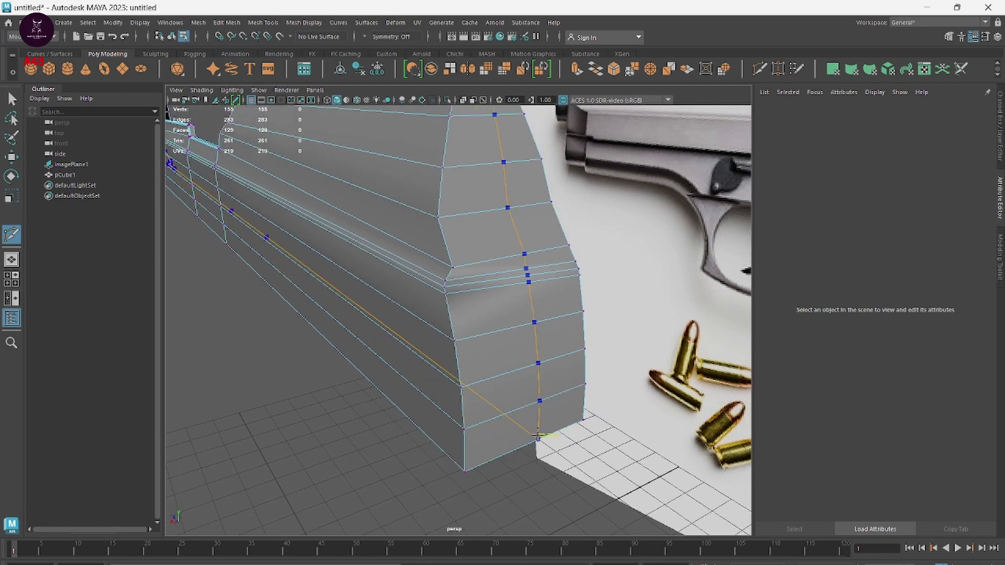
left_click(546, 434)
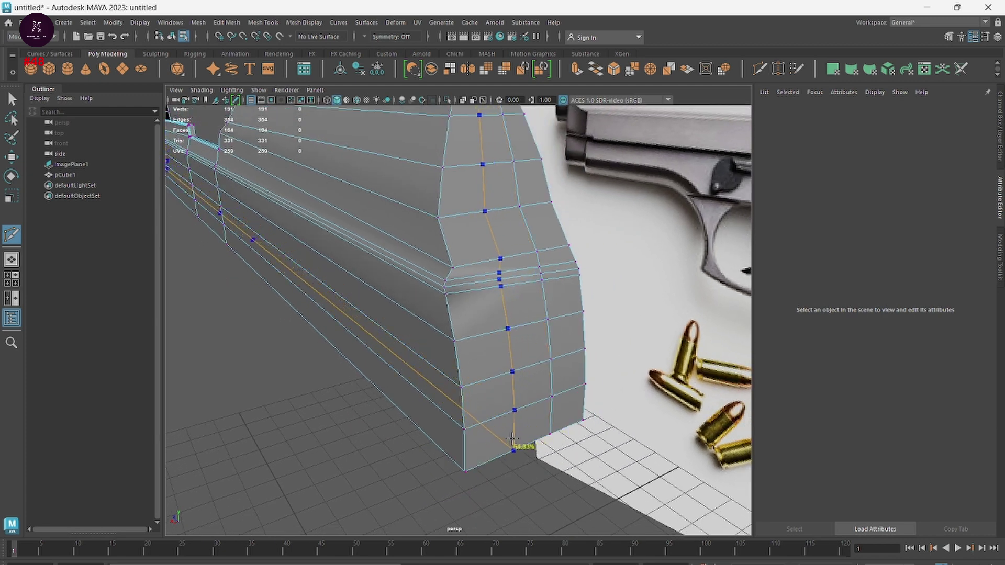
left_click(506, 439)
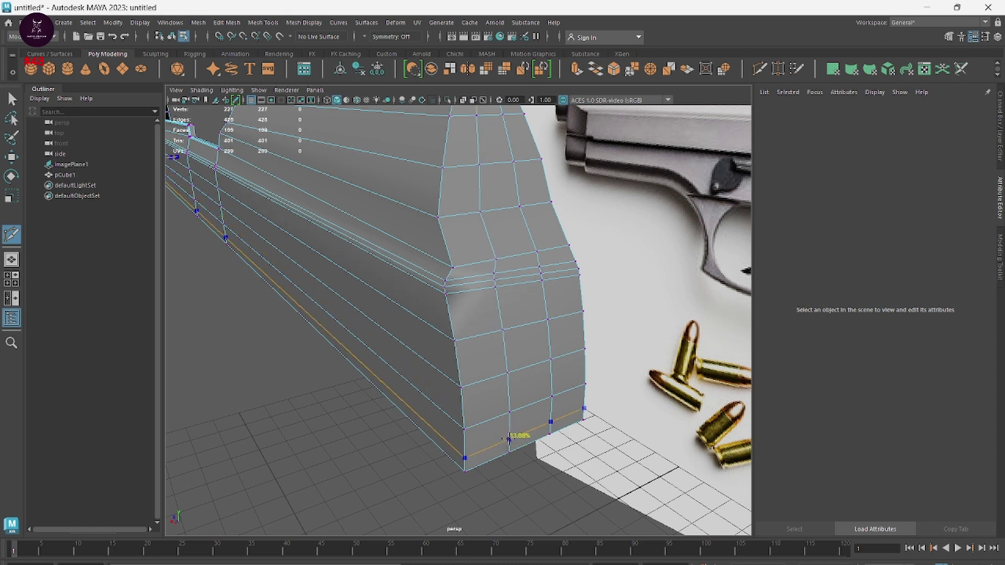
right_click(539, 304)
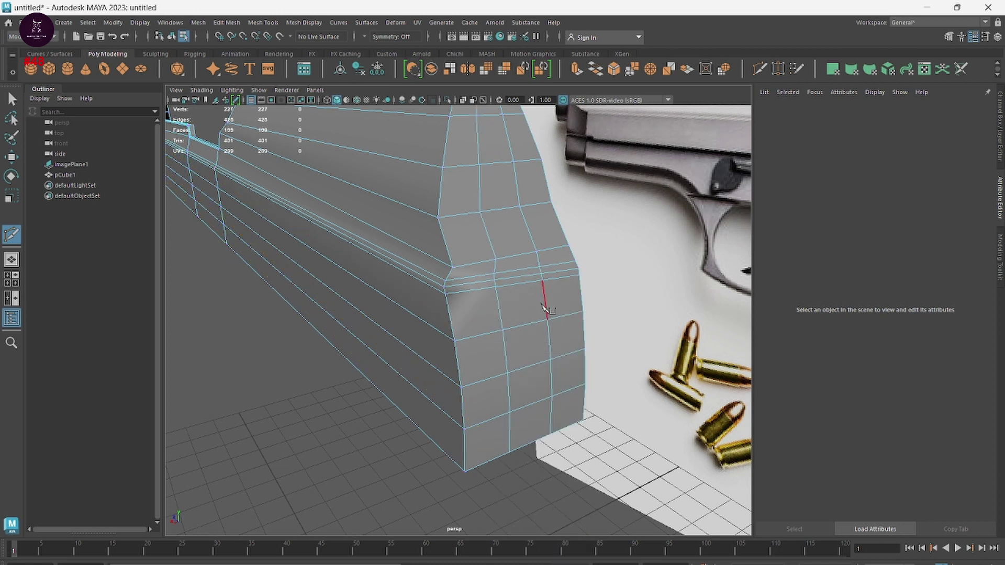
right_click(612, 274)
right_click(522, 214)
Step: Select the two new edge loops and edge-slide them along the surface
key("w")
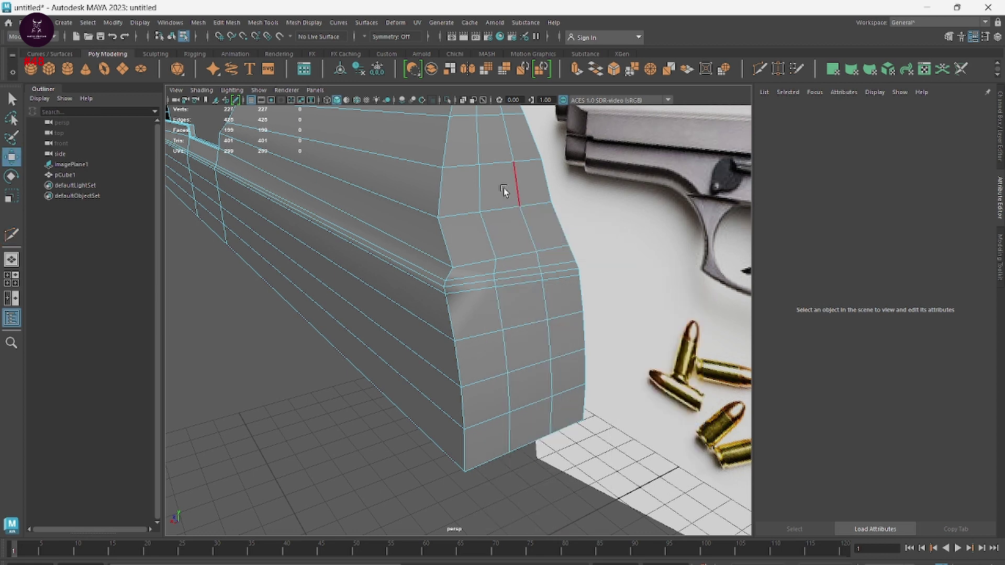
mouse_move(503, 187)
left_mouse_down("alt")
mouse_move(541, 218)
mouse_move(514, 153)
left_mouse_up("alt")
left_click(514, 153)
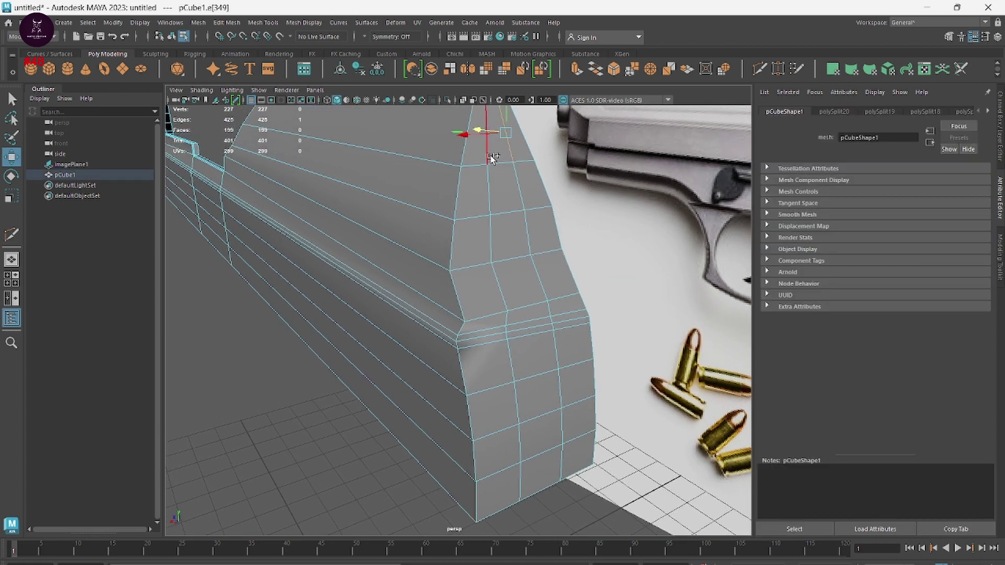
left_click(491, 156, "shift")
double_click(563, 460)
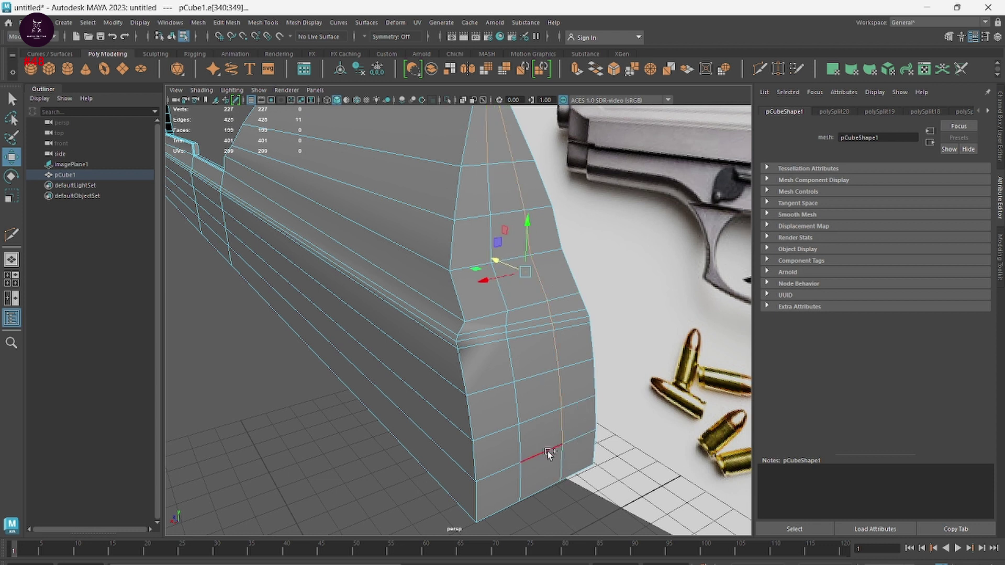
left_click(526, 479, "shift")
left_click_drag(479, 280, 484, 280)
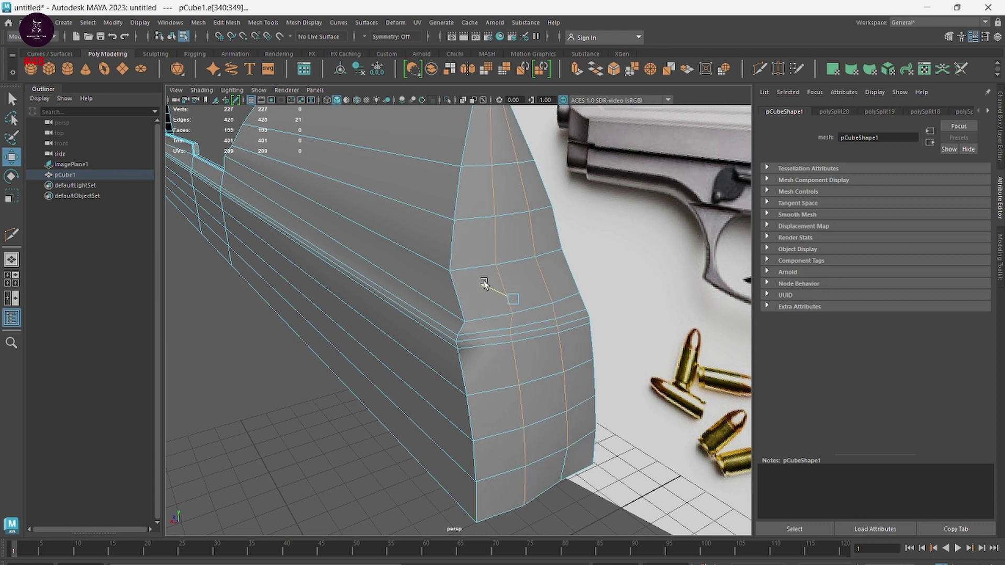
left_click(566, 473)
middle_click_drag(546, 473, 563, 487)
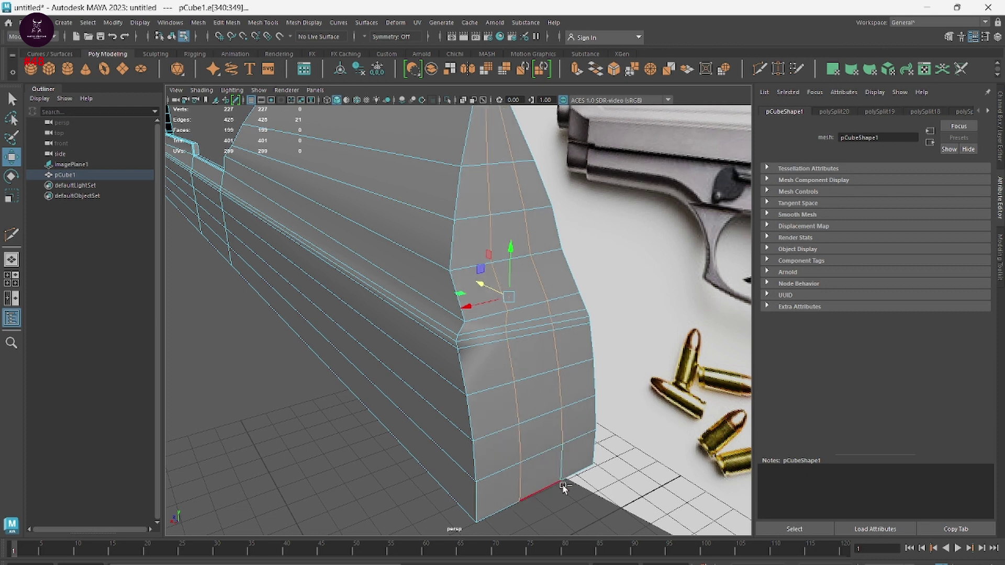
middle_click_drag(490, 292, 493, 293, "shift")
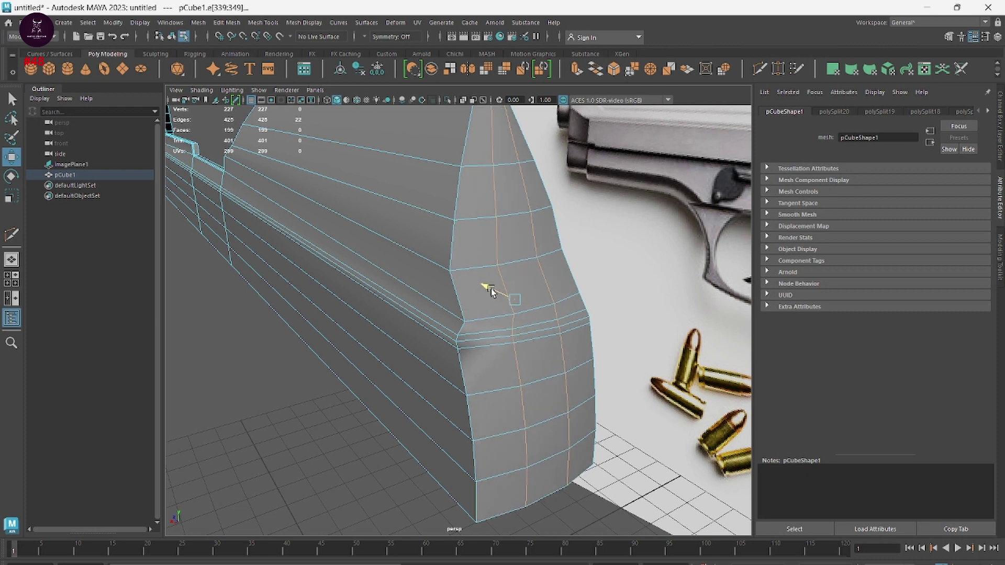
Step: Fine-tune the loops against the side-view reference, then return to Object Mode
key("space")
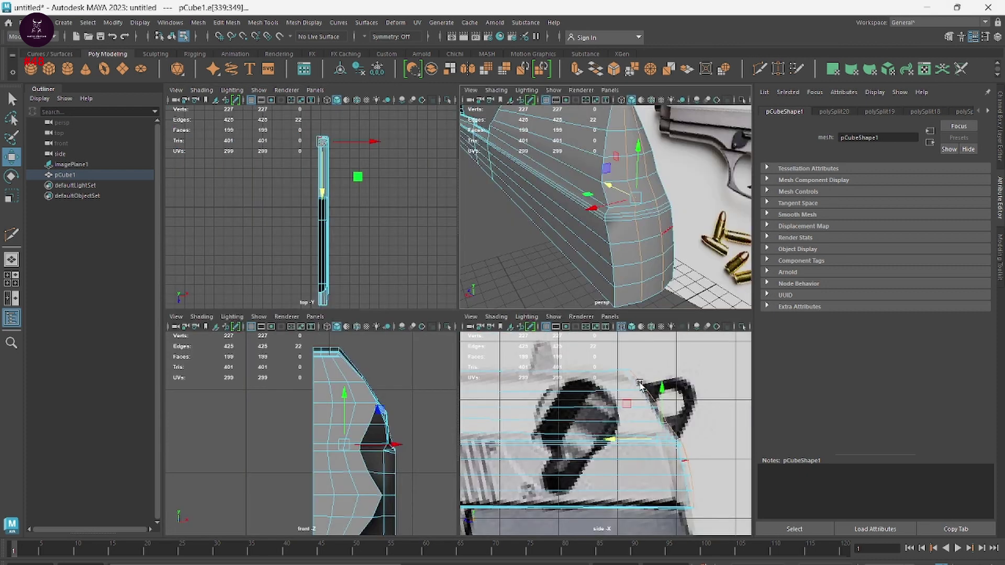
key("space")
middle_click_drag(543, 332, 542, 334, "shift")
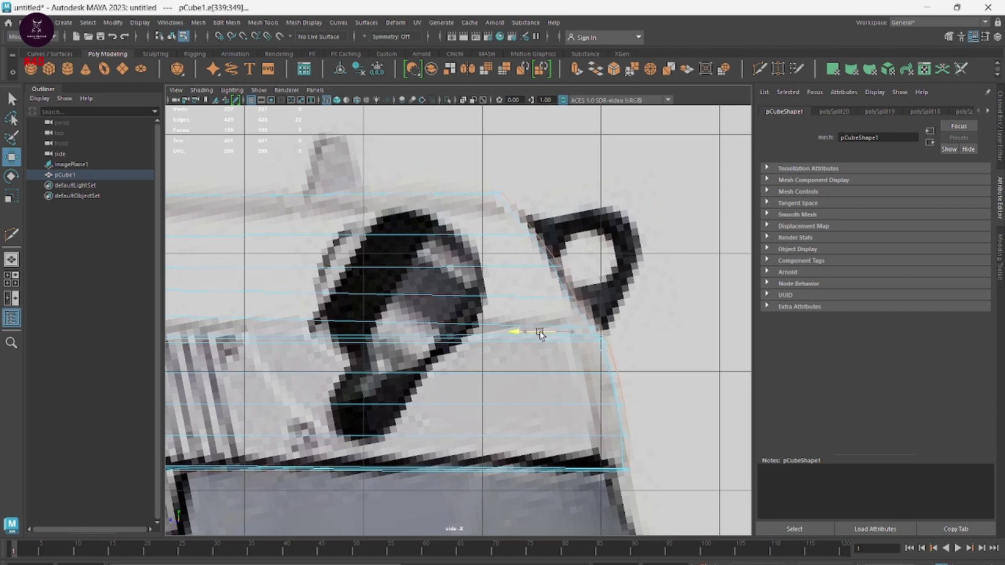
key("space")
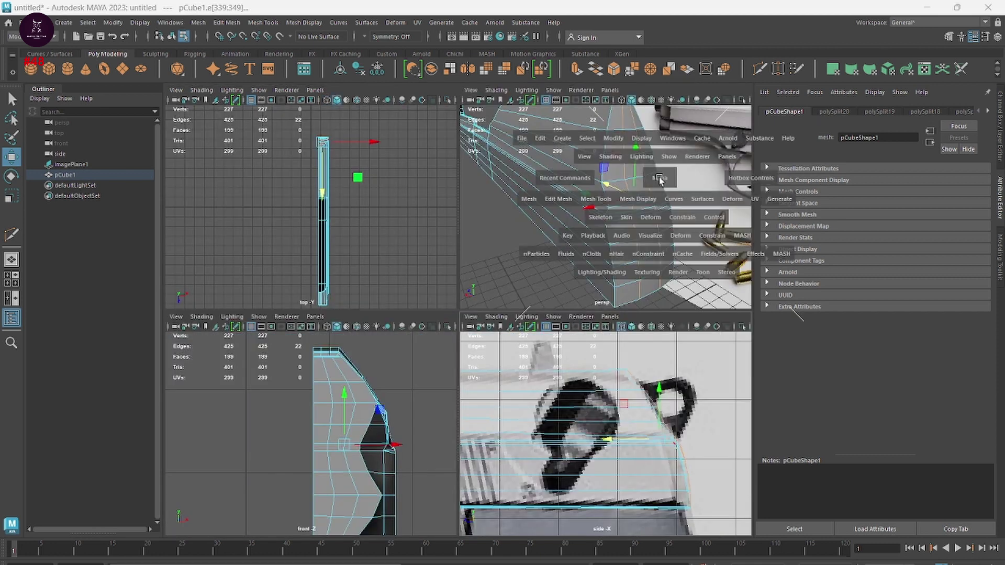
key("space")
left_click(618, 311)
right_click(713, 218)
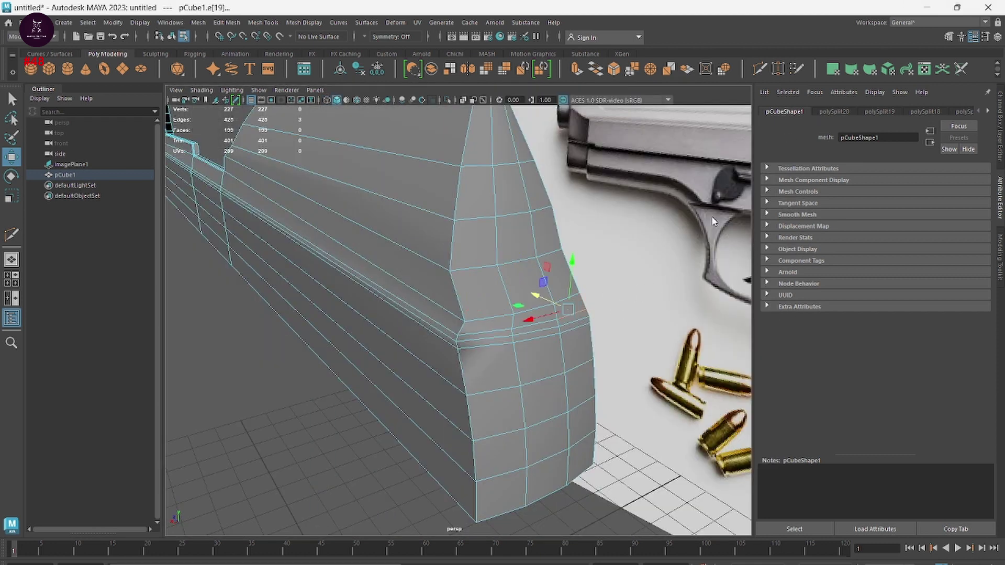
right_click_drag(465, 245, 490, 218)
Step: Draw a new polygon cylinder at the slide's front in the front view
left_click(630, 291)
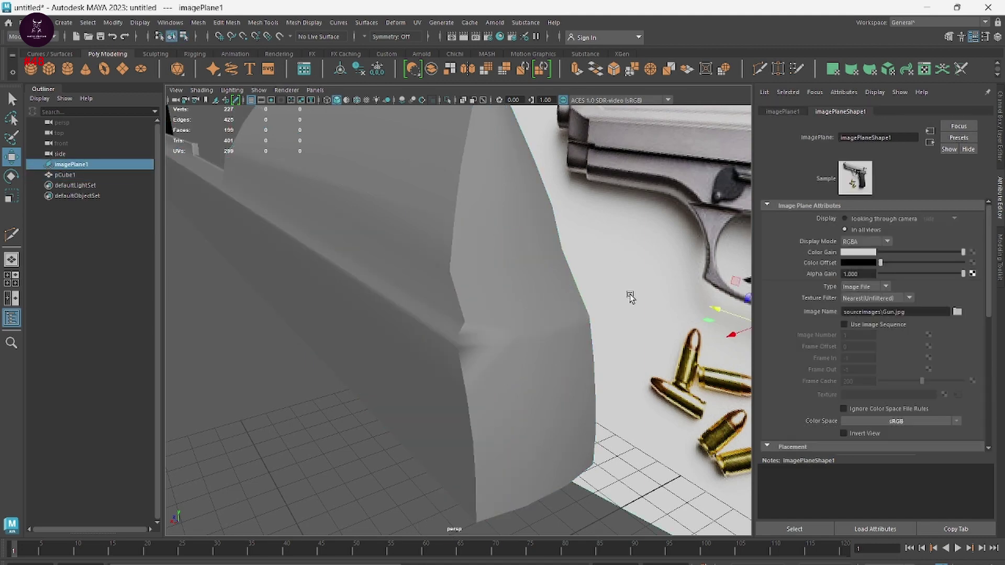
mouse_move(631, 291)
left_mouse_down("alt")
mouse_move(570, 370)
mouse_move(656, 391)
mouse_move(615, 370)
left_mouse_up("alt")
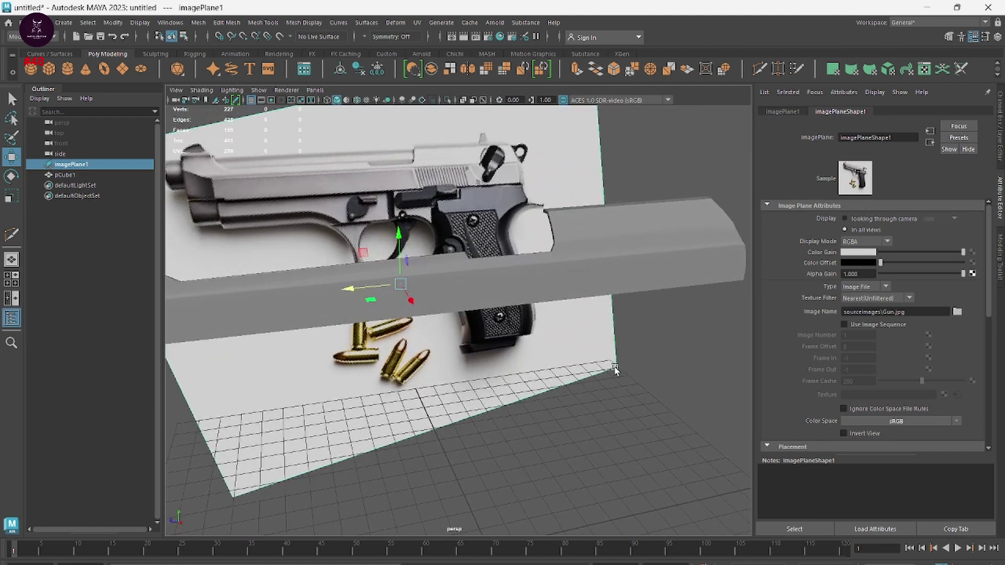
left_click_drag(542, 365, 563, 422, "alt")
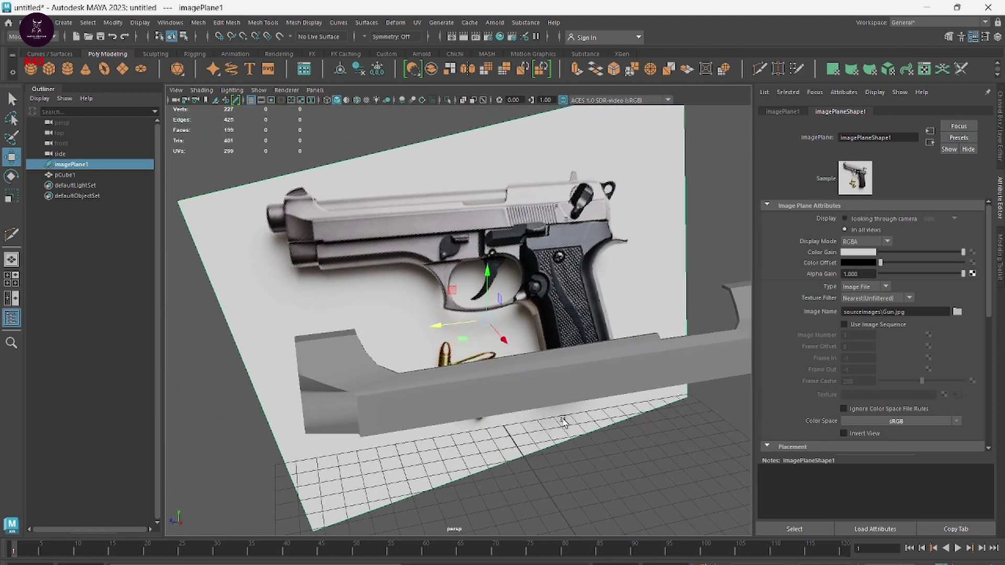
left_click_drag(417, 408, 473, 411, "alt")
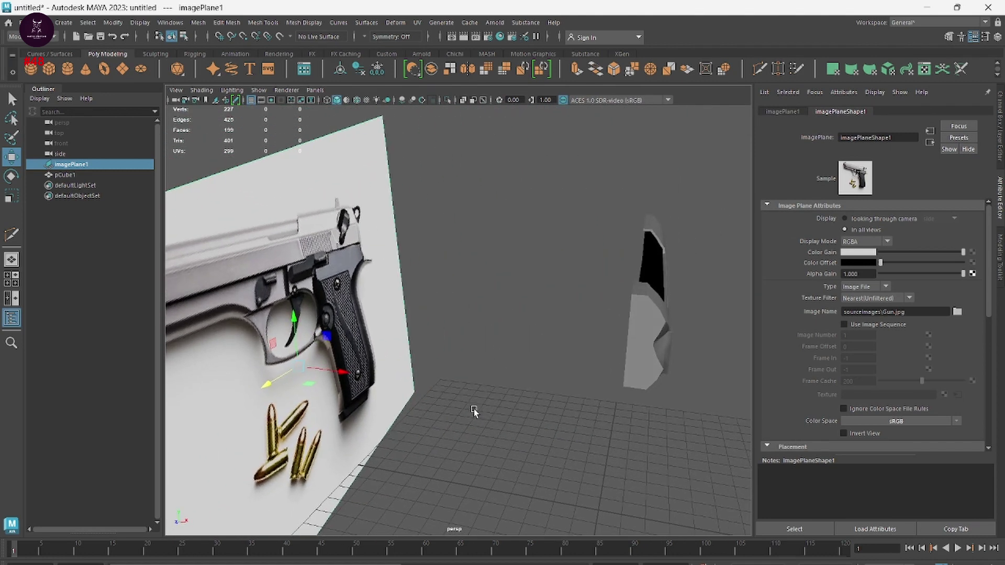
left_click(66, 68)
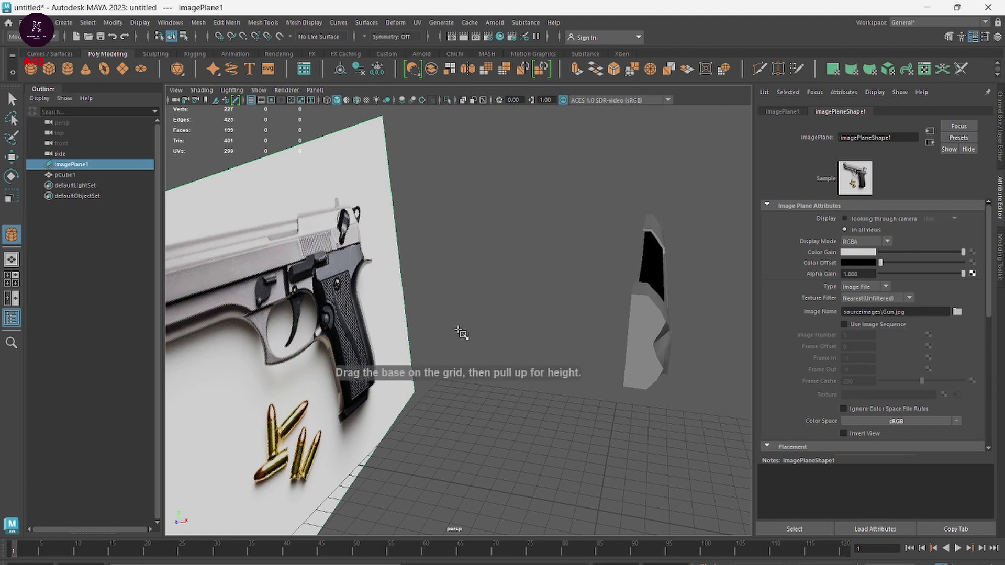
key("space")
key("space")
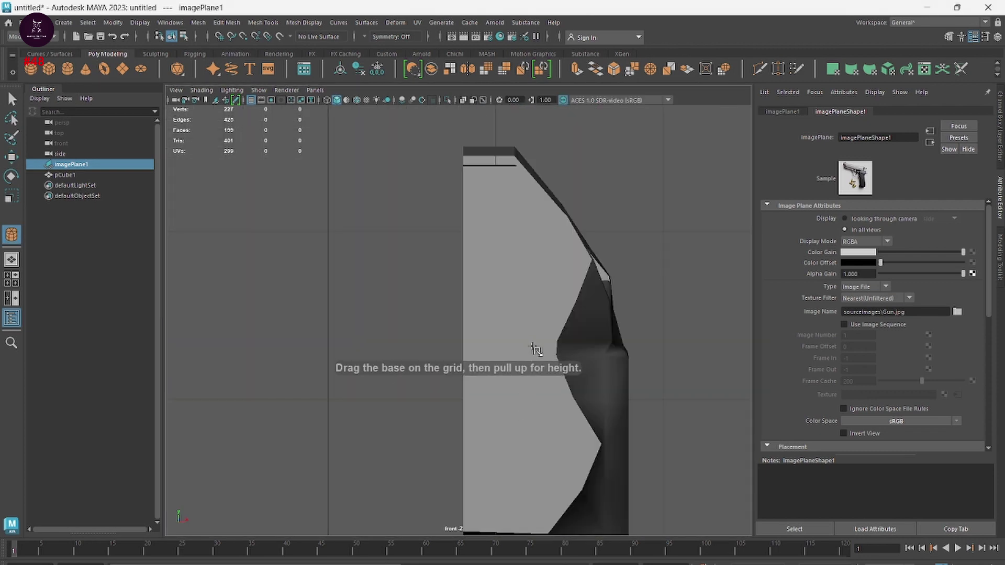
key("space")
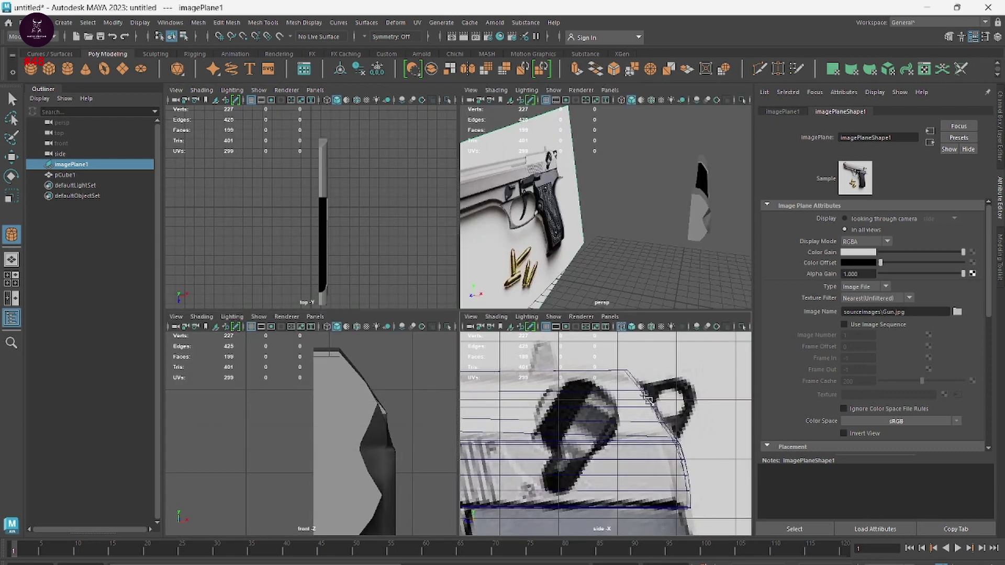
scroll(593, 414, "down", 5)
scroll(600, 396, "up", 2)
scroll(596, 401, "up", 1)
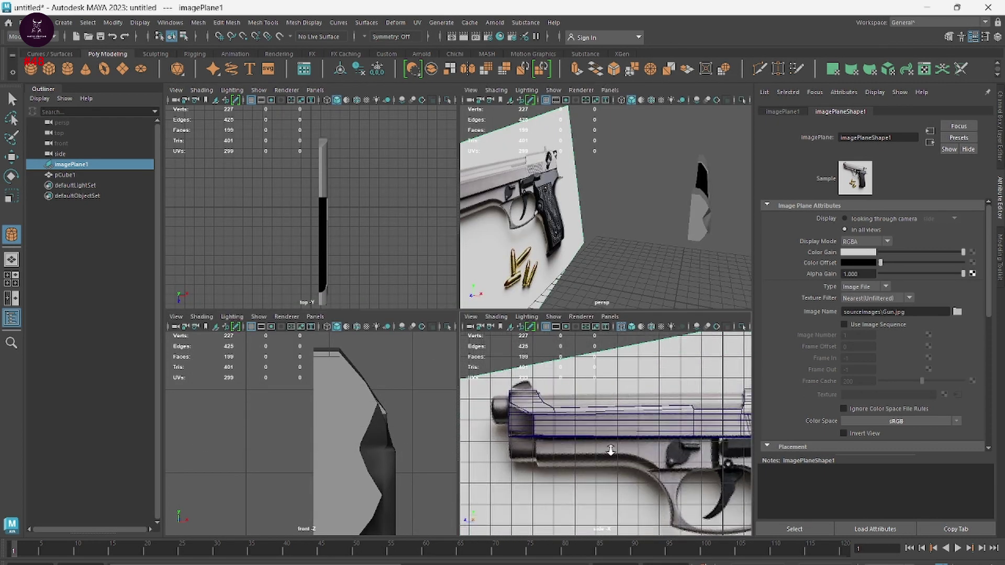
scroll(586, 408, "up", 3)
scroll(576, 416, "up", 2)
scroll(569, 421, "up", 2)
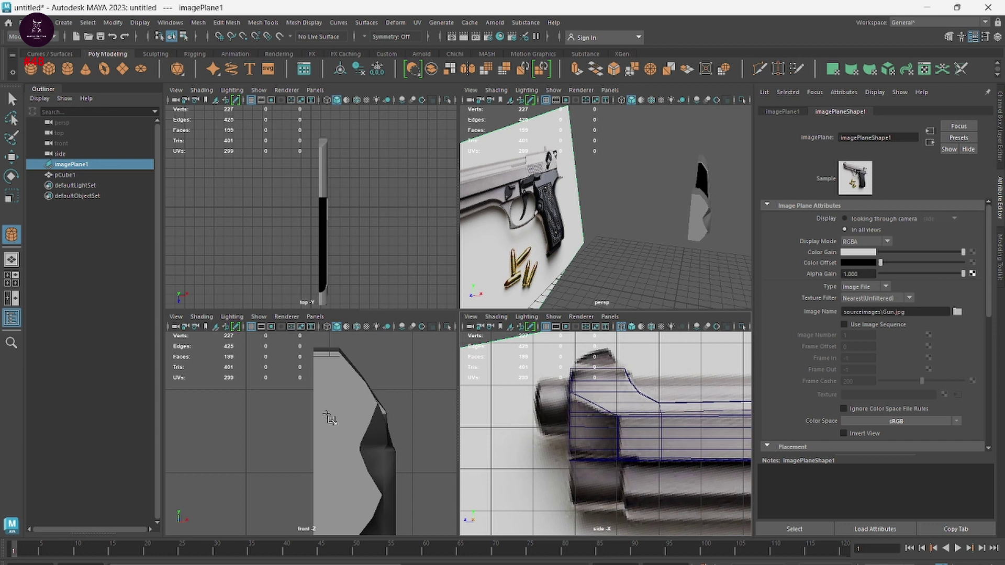
left_click_drag(326, 400, 345, 425)
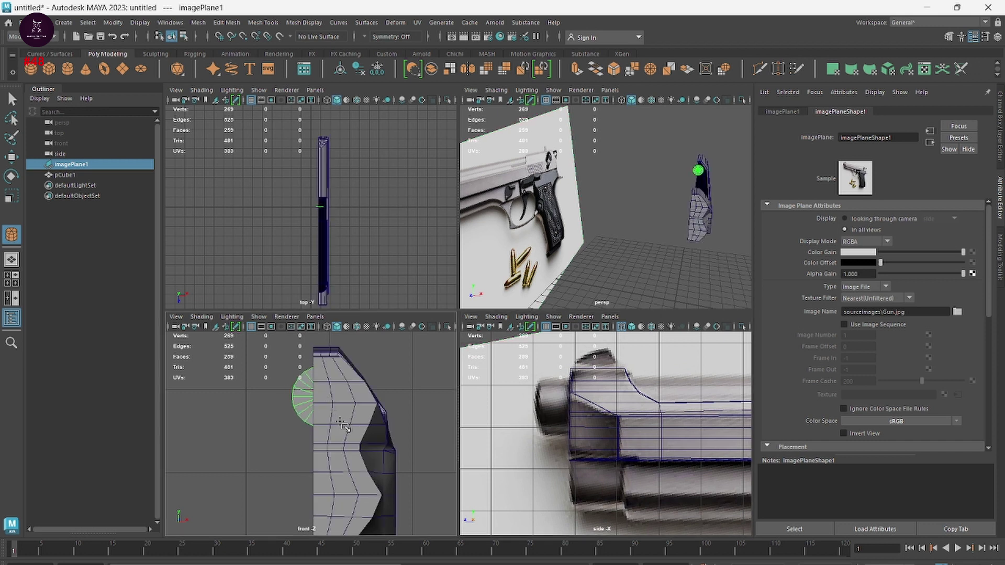
Step: Move the cylinder slightly down and forward along Z to the slide's front
key("w")
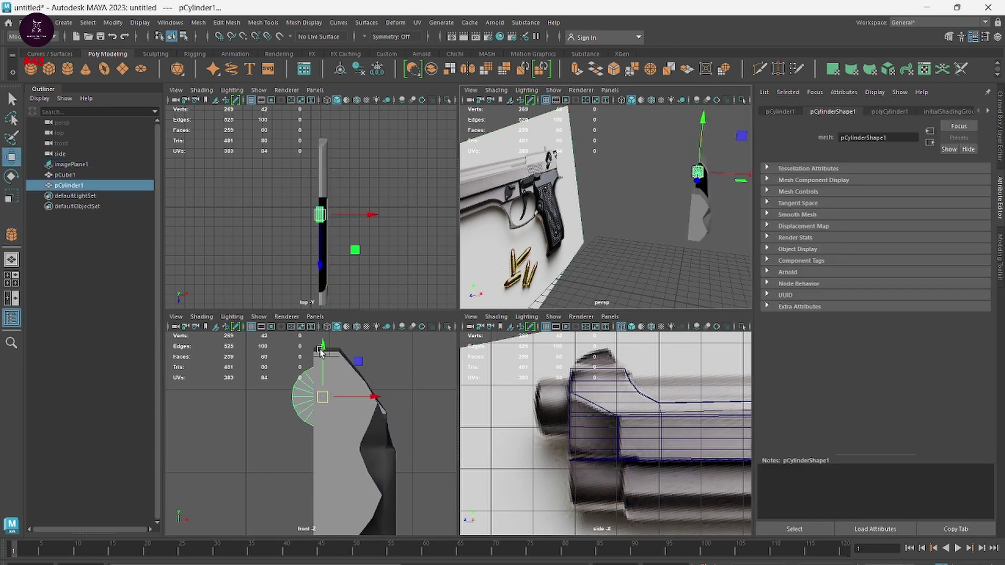
left_click_drag(321, 353, 322, 361)
scroll(606, 428, "down", 3)
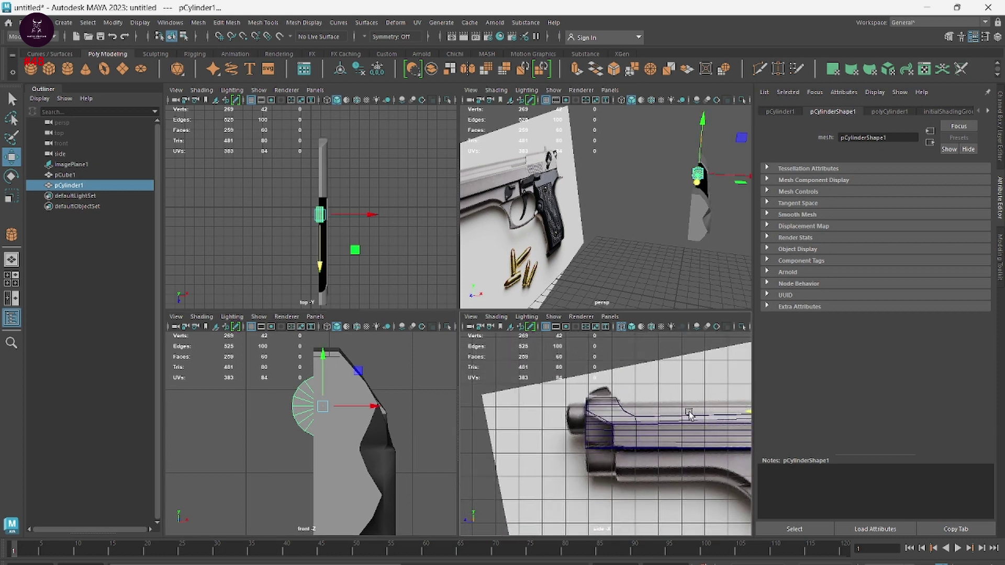
left_click_drag(747, 415, 535, 412)
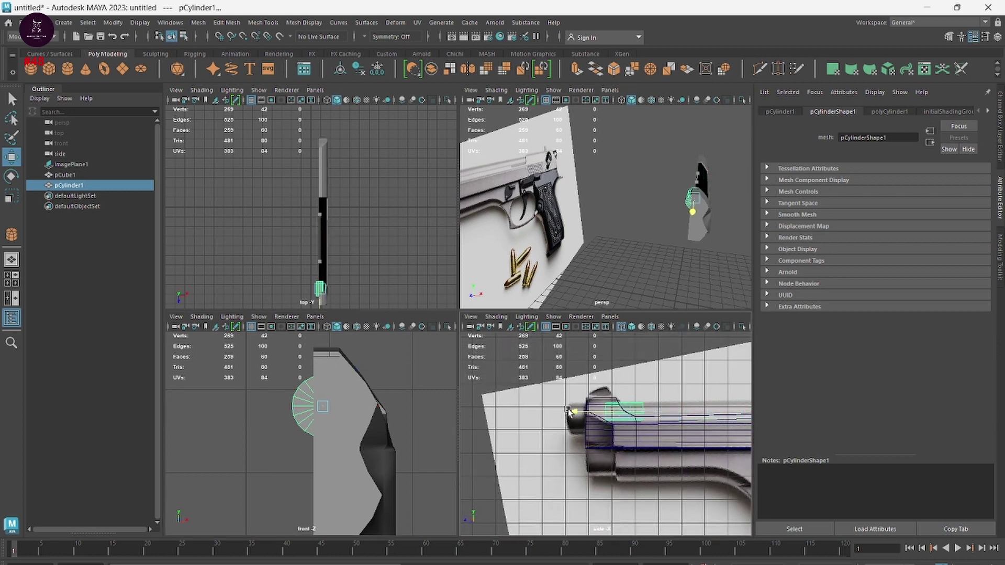
scroll(612, 439, "up", 3)
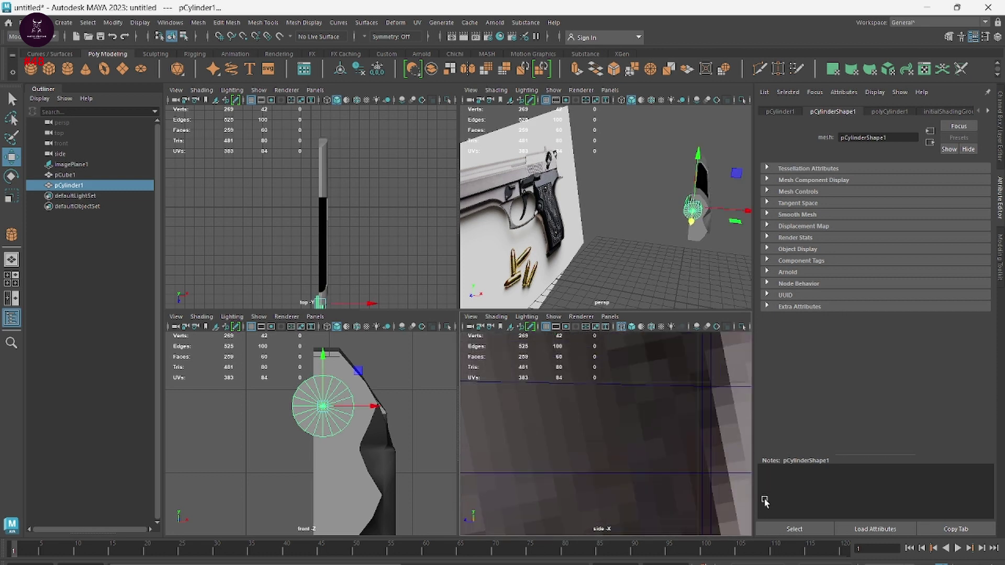
Step: Scale the cylinder up to the barrel's width and lower it into alignment
key("r")
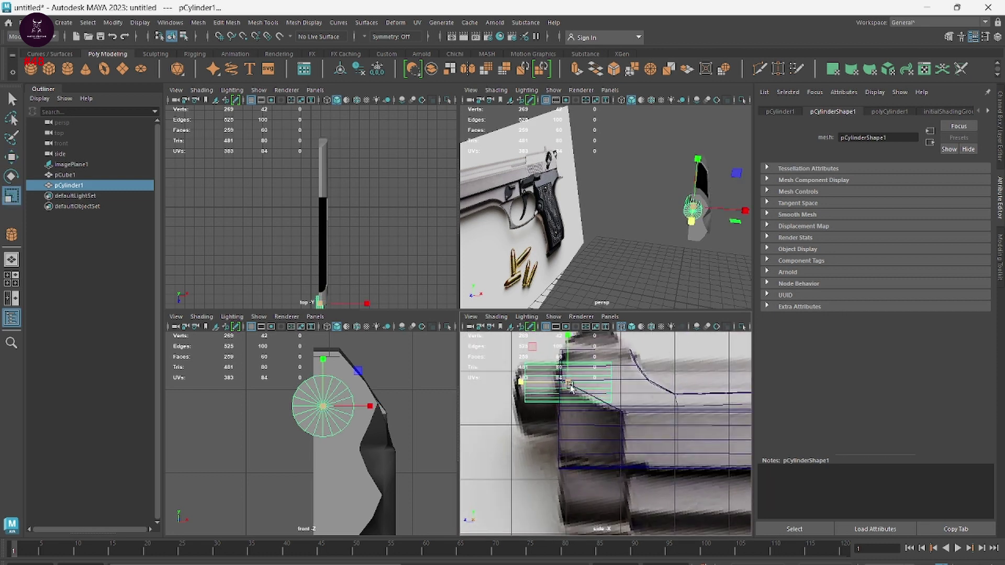
mouse_move(570, 387)
left_mouse_down()
mouse_move(601, 386)
mouse_move(566, 382)
mouse_move(540, 404)
left_mouse_up()
key("w")
left_click_drag(589, 377, 563, 403)
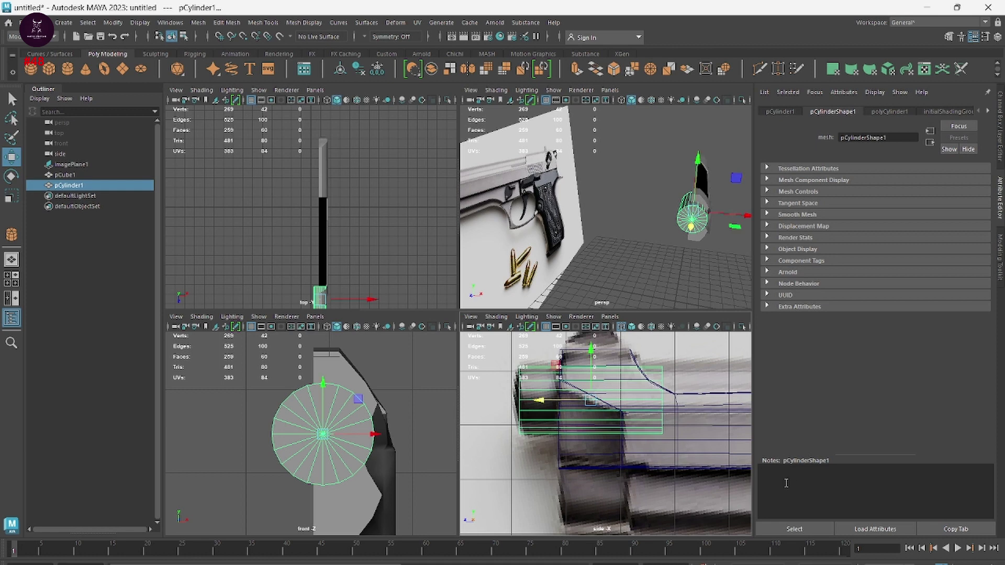
right_click(643, 388)
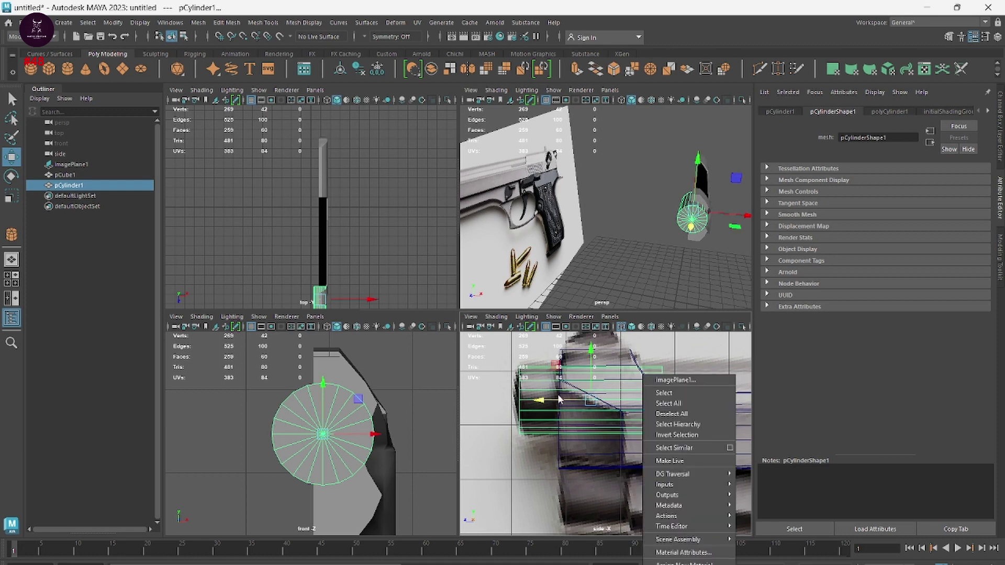
right_click(514, 345)
Step: In the maximized side view, select the cylinder's rear-end vertices
key("Escape")
key("space")
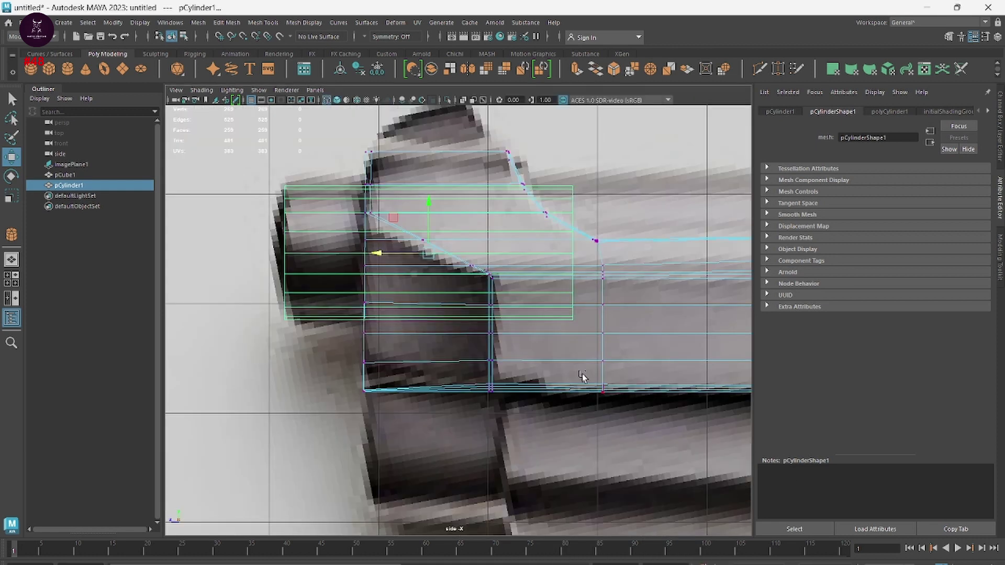
right_click(340, 219)
left_click(296, 190)
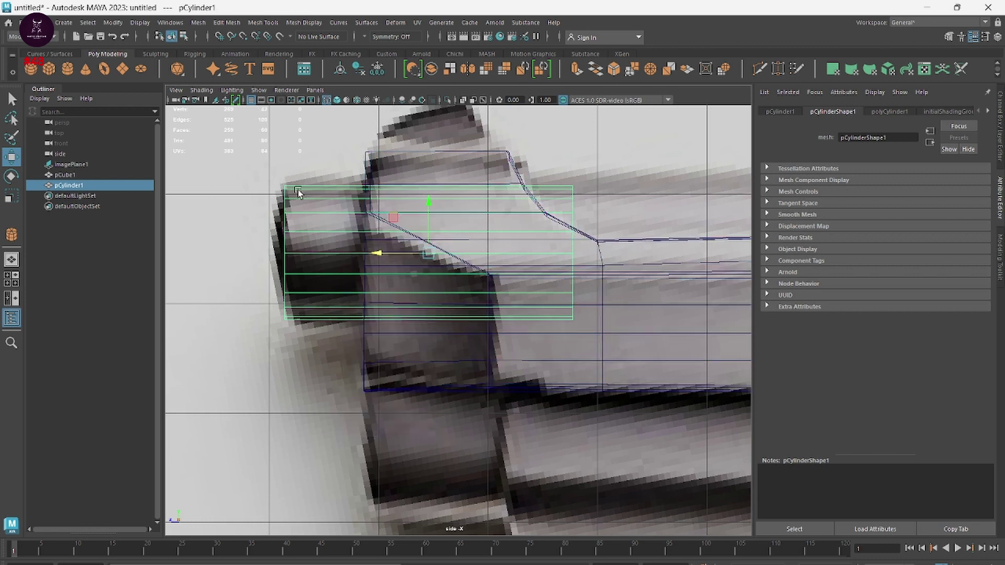
right_click_drag(299, 190, 410, 255)
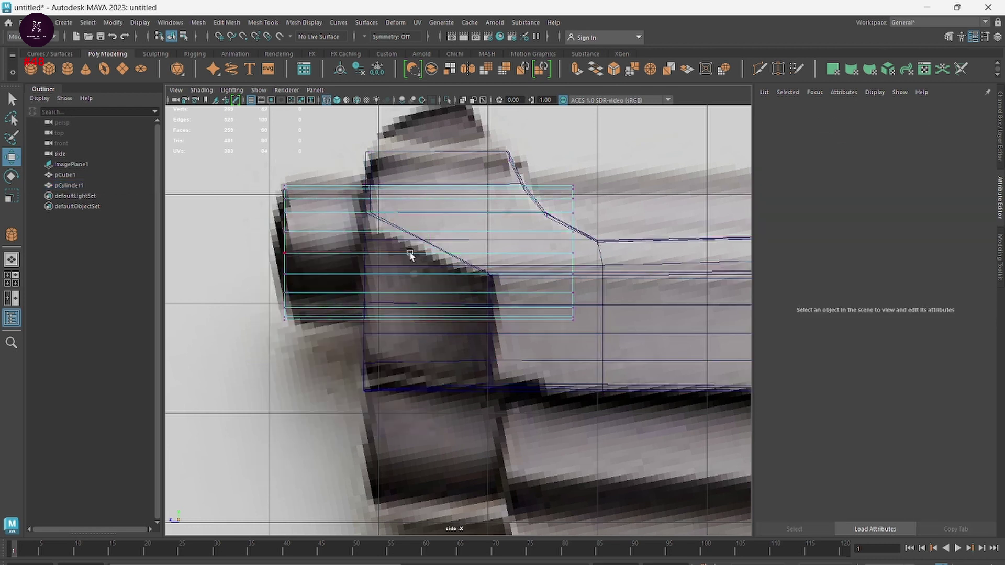
left_click_drag(592, 320, 513, 330)
scroll(522, 256, "down", 3)
scroll(556, 343, "up", 2)
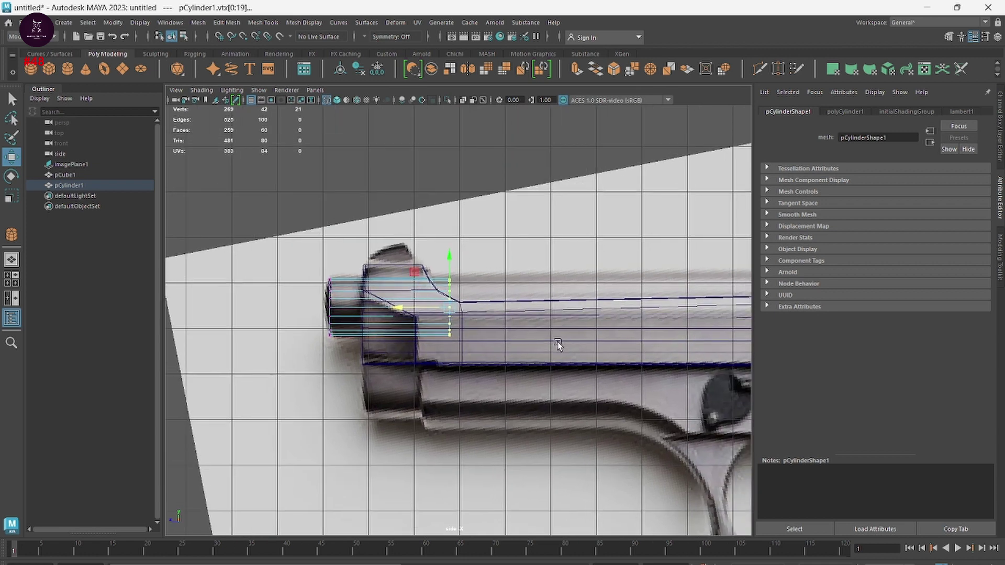
middle_click_drag(454, 384, 459, 379, "alt")
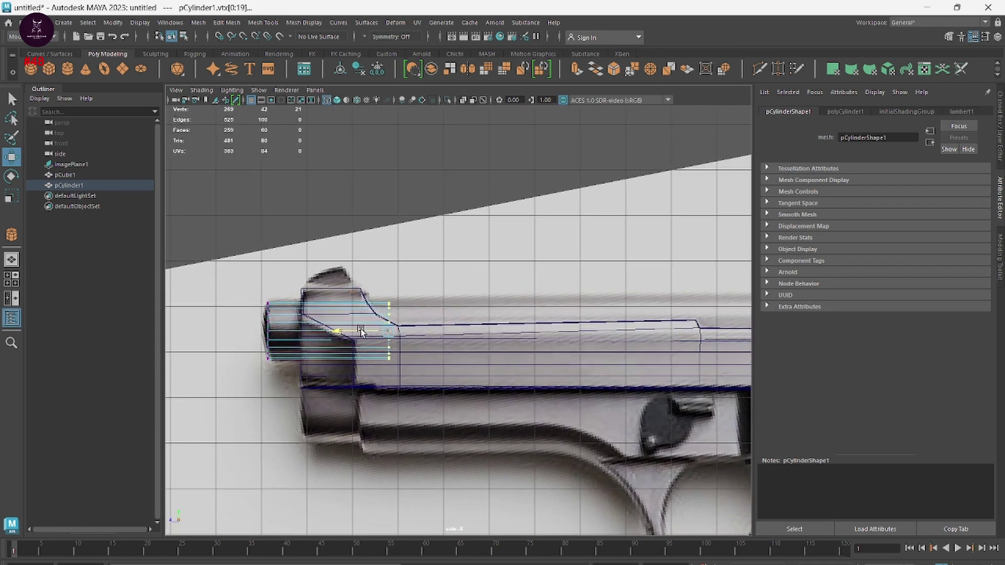
Step: Drag the rear vertices along Z toward the reference's rear serrations
key("space")
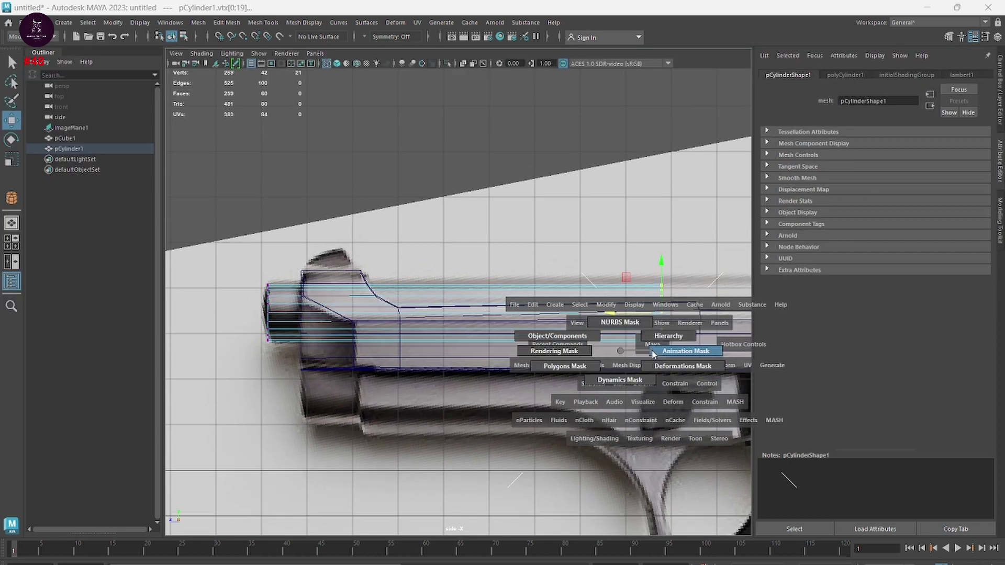
middle_click_drag(635, 340, 406, 324, "alt")
left_click_drag(357, 321, 531, 327)
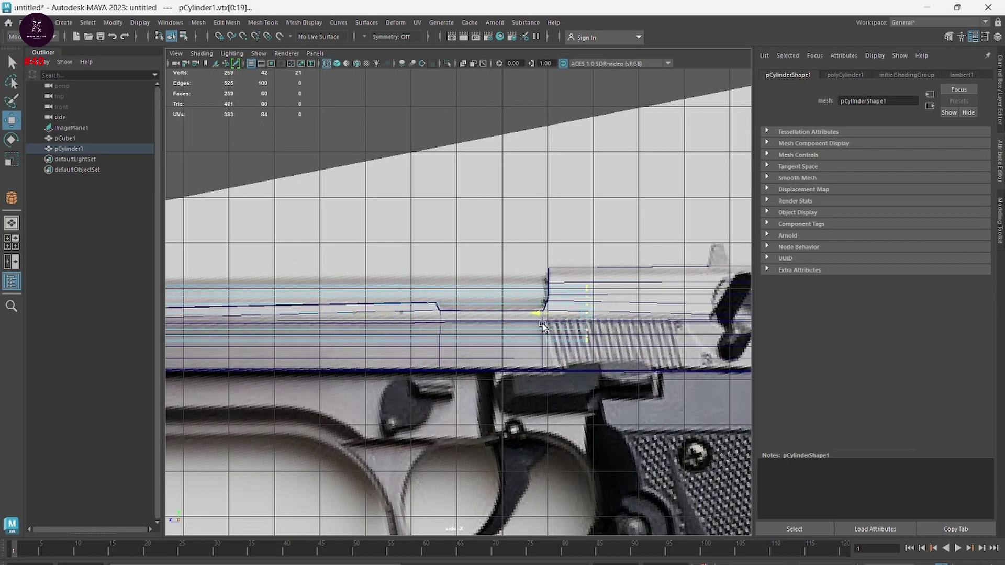
left_click(594, 246)
key("space")
key("space")
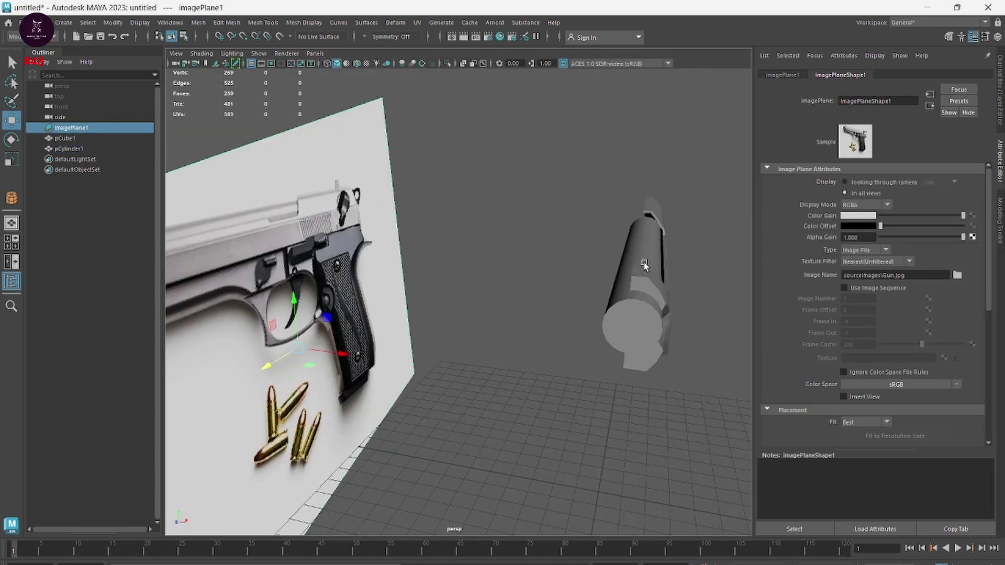
Step: Set polyCylinder1 Subdivisions Axis to 8 in the Channel Box
left_click(643, 326)
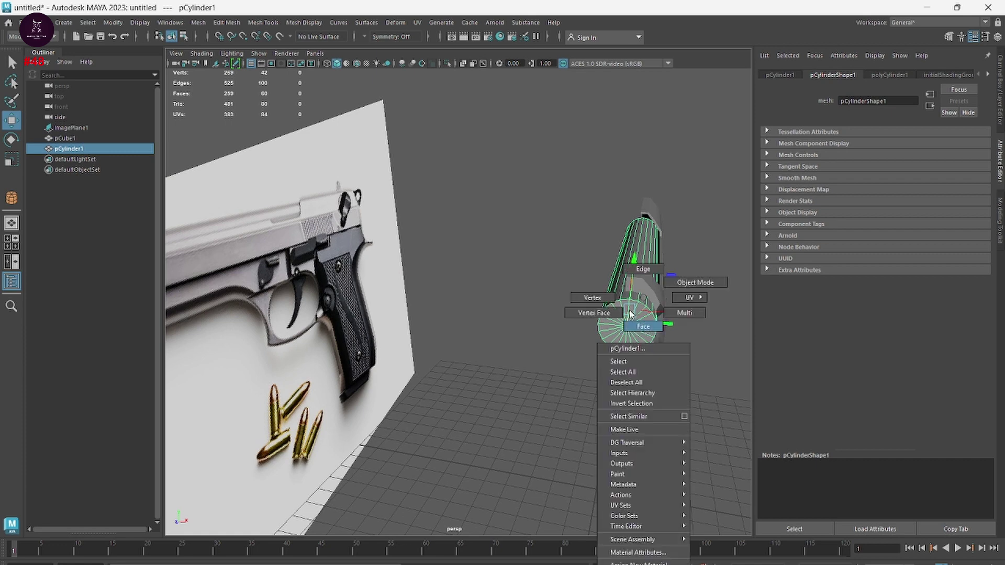
right_click_drag(643, 326, 601, 309)
left_click(627, 324)
mouse_move(576, 341)
left_mouse_down("alt")
mouse_move(583, 345)
mouse_move(448, 335)
left_mouse_up("alt")
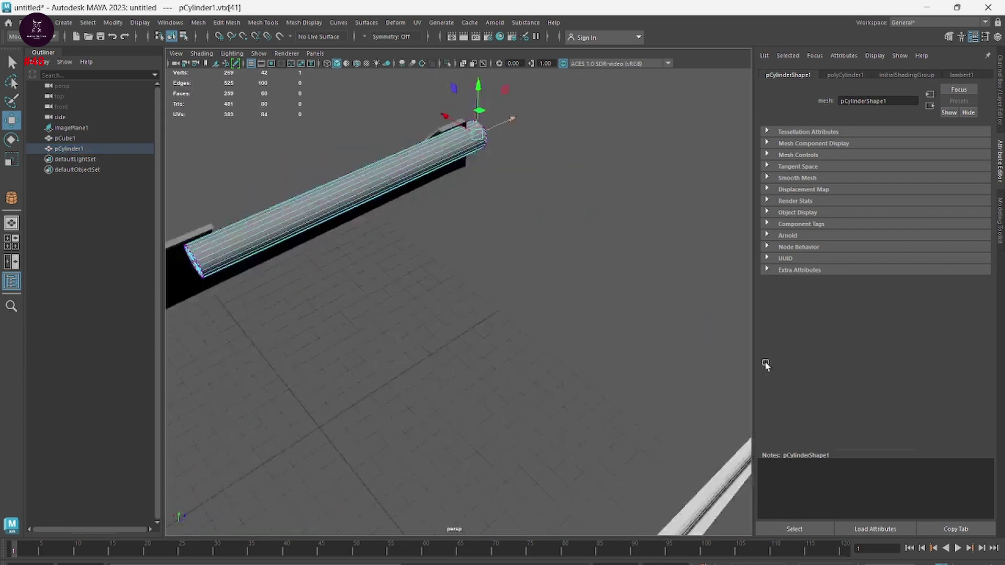
right_click_drag(487, 275, 534, 259)
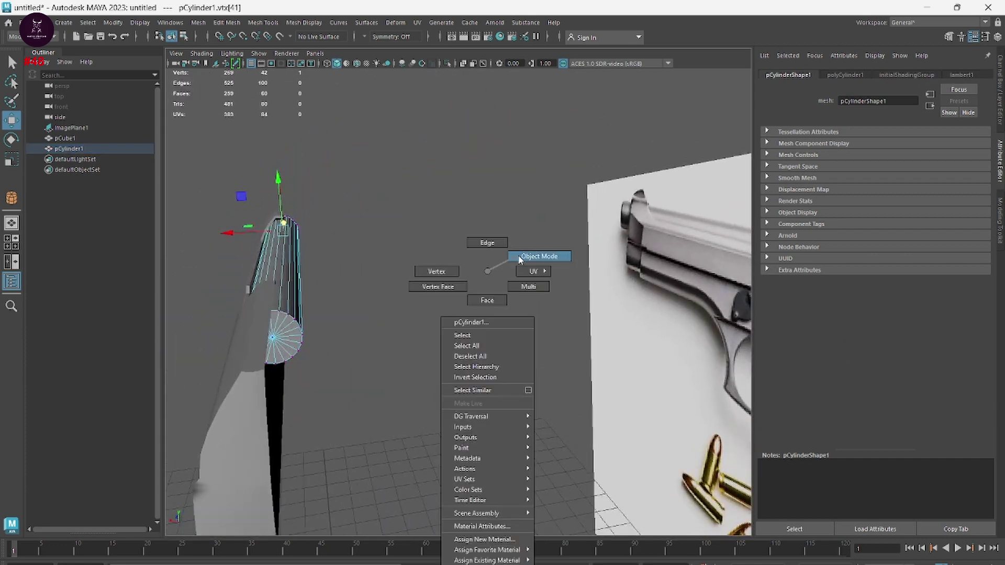
left_click(266, 260)
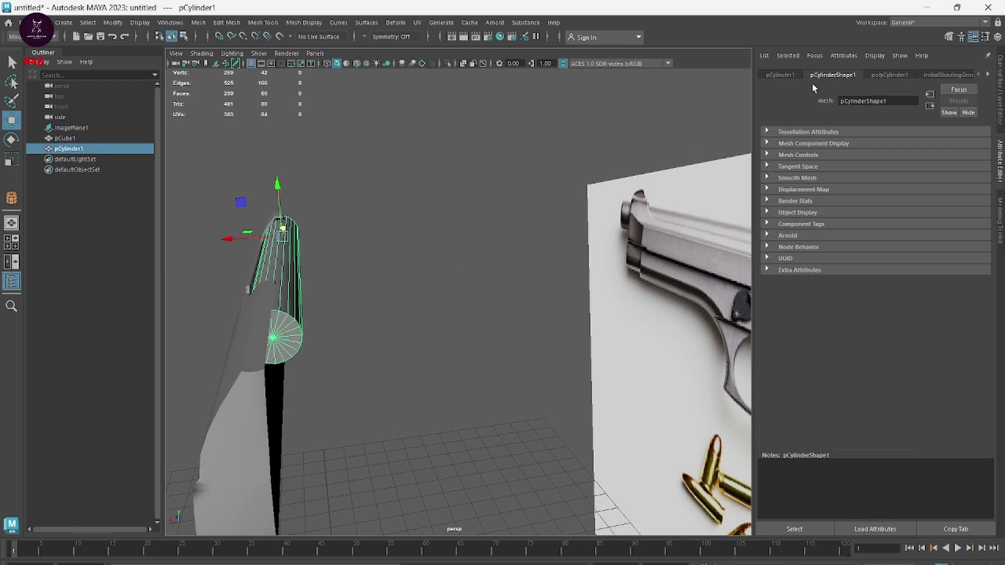
left_click(780, 75)
left_click(1001, 104)
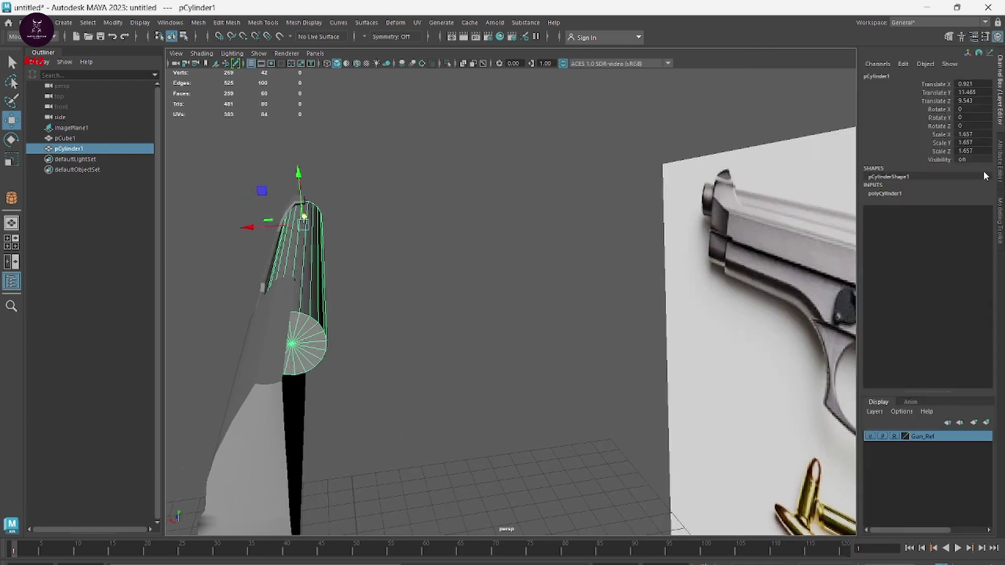
left_click(887, 194)
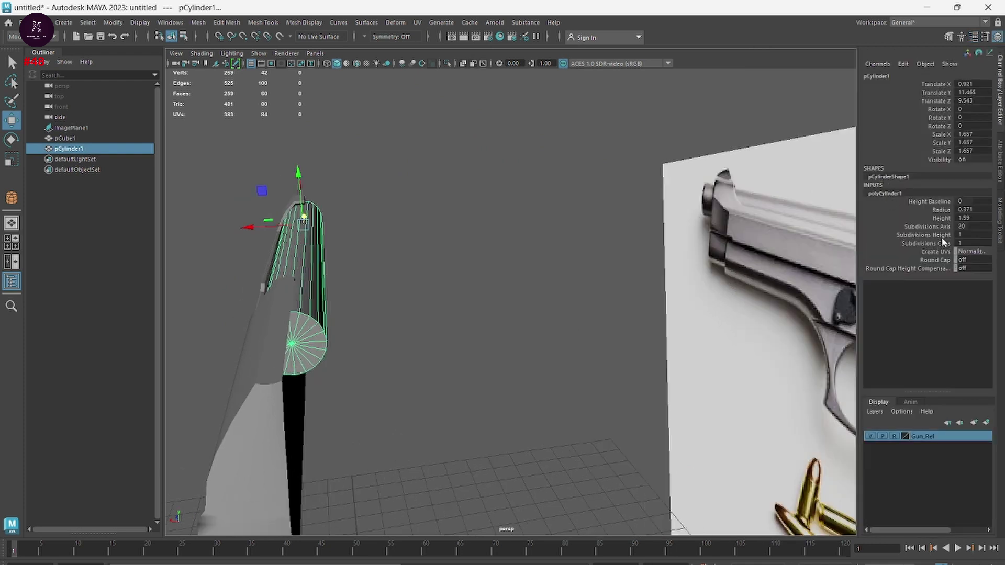
left_click(964, 228)
middle_click_drag(620, 226, 548, 225)
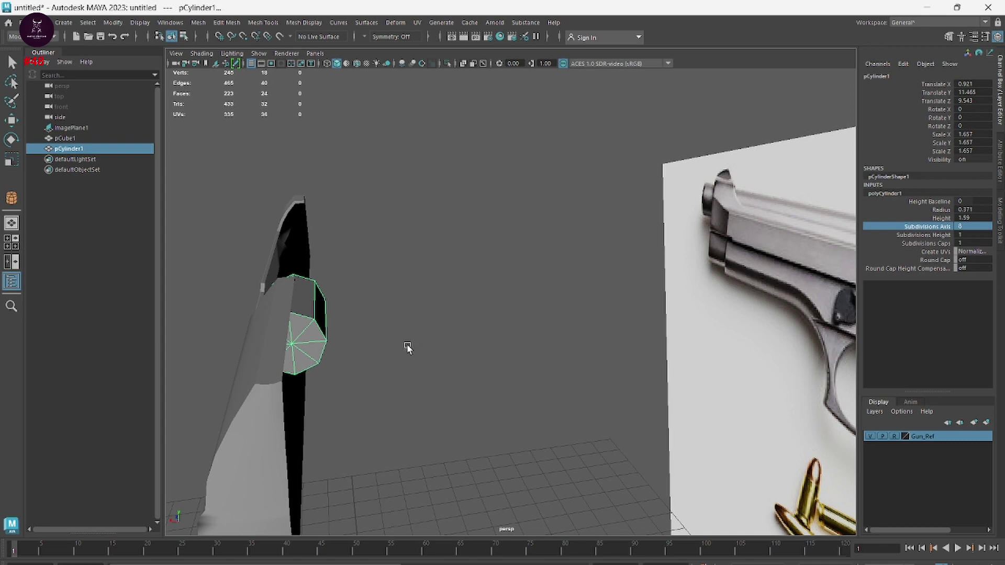
Step: Move the cylinder's end vertex ring to stretch it to the slide's end
mouse_move(408, 348)
left_mouse_down("alt")
mouse_move(350, 352)
mouse_move(292, 387)
mouse_move(287, 348)
mouse_move(344, 294)
mouse_move(386, 328)
mouse_move(428, 336)
left_mouse_up("alt")
scroll(428, 337, "up", 3)
right_click(404, 260)
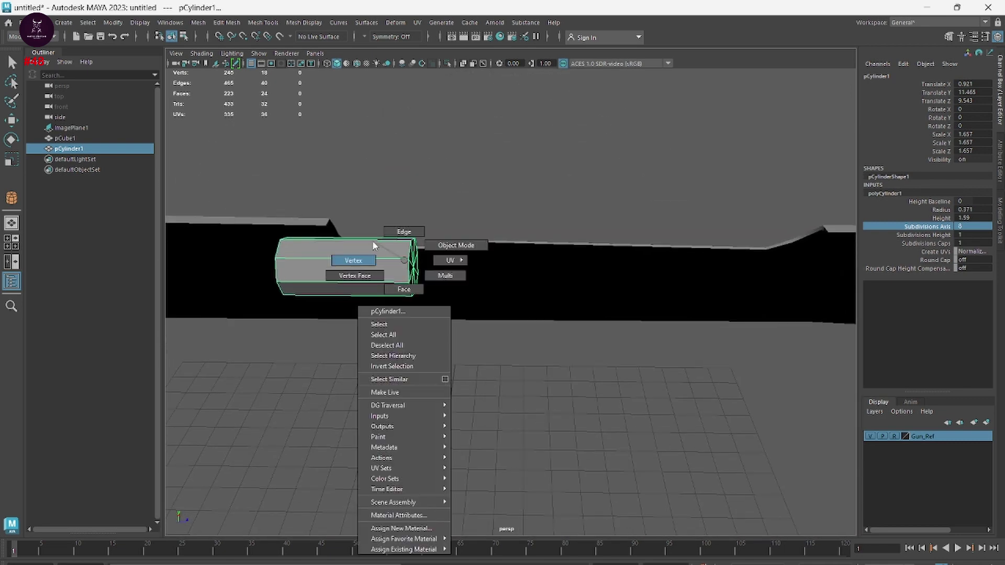
left_click(353, 260)
left_click_drag(385, 204, 453, 331)
key("w")
mouse_move(463, 270)
left_mouse_down()
mouse_move(778, 268)
mouse_move(596, 292)
mouse_move(541, 328)
left_mouse_up()
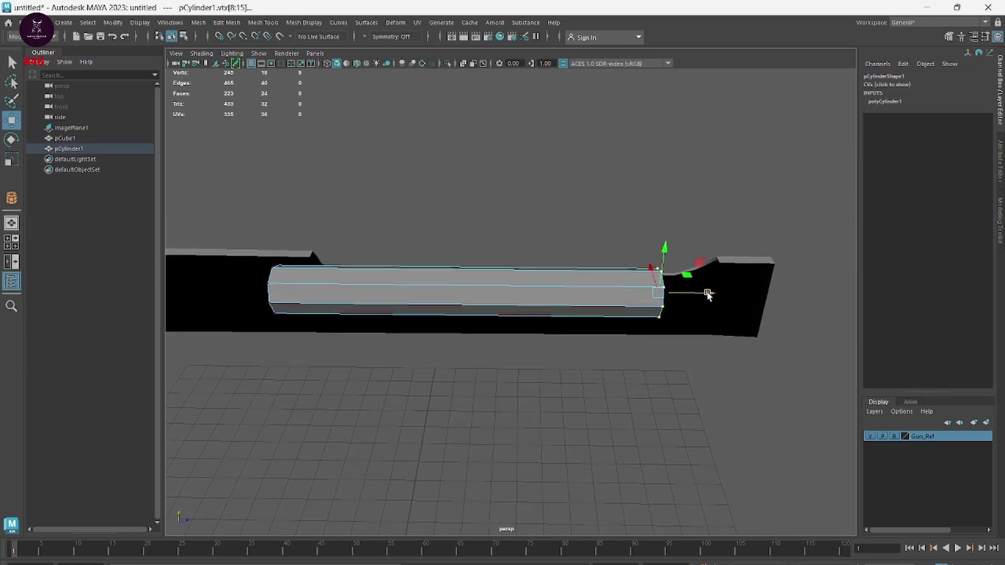
left_click_drag(708, 295, 820, 310)
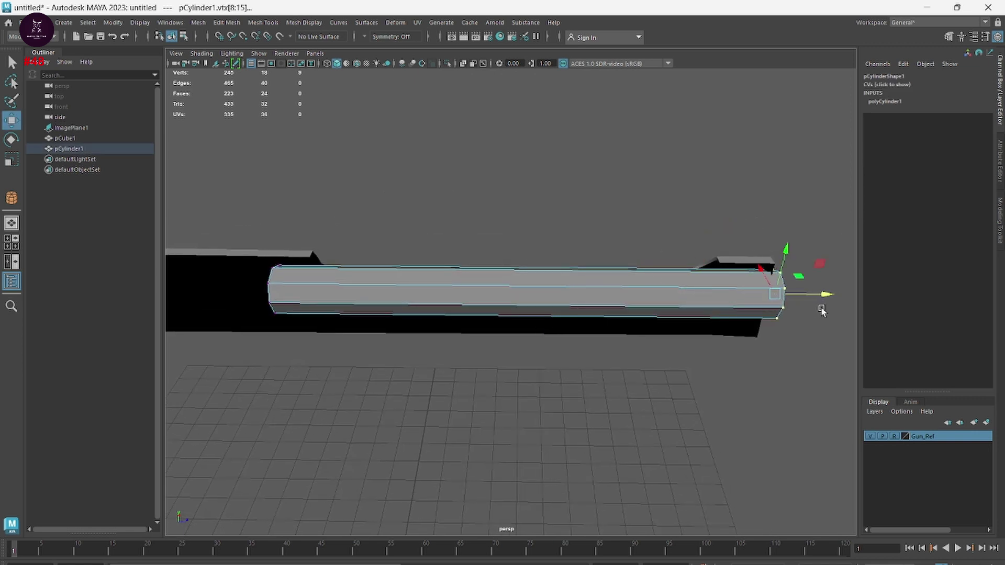
key("space")
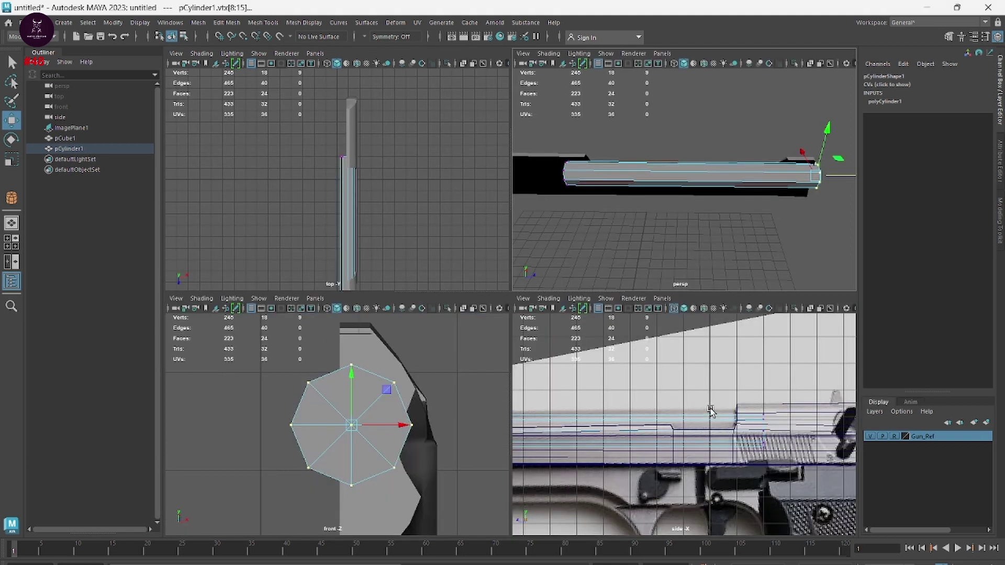
Step: Pull the barrel's muzzle end slightly forward and bring its end cap into view
middle_click_drag(715, 434, 712, 399, "alt")
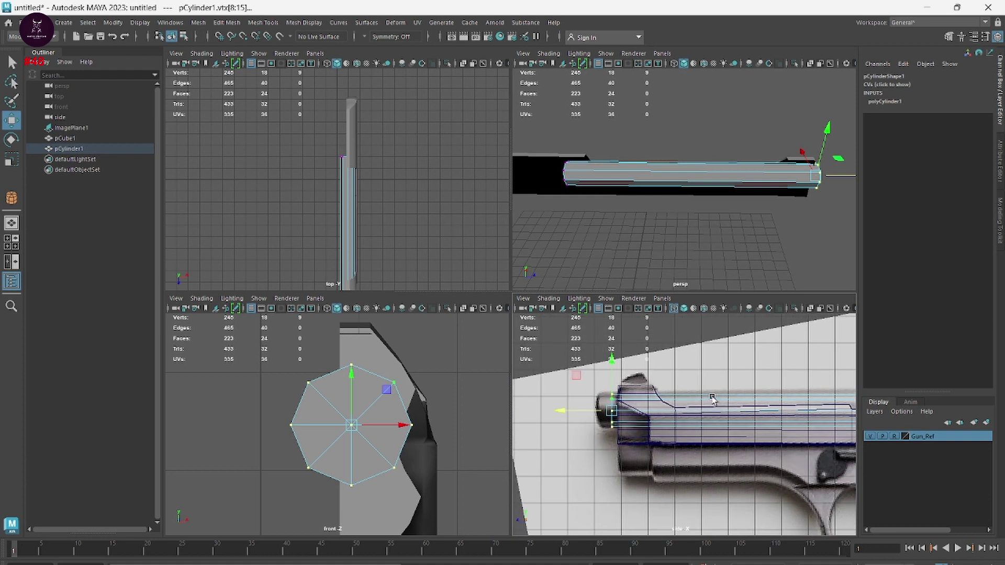
left_click_drag(580, 411, 566, 411)
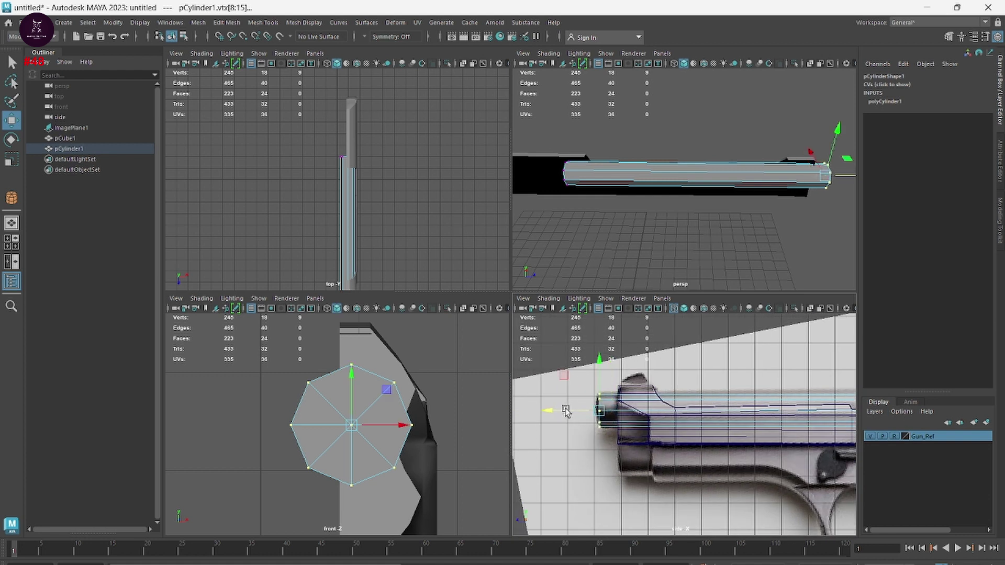
mouse_move(749, 246)
left_mouse_down("alt")
mouse_move(767, 246)
mouse_move(697, 229)
left_mouse_up("alt")
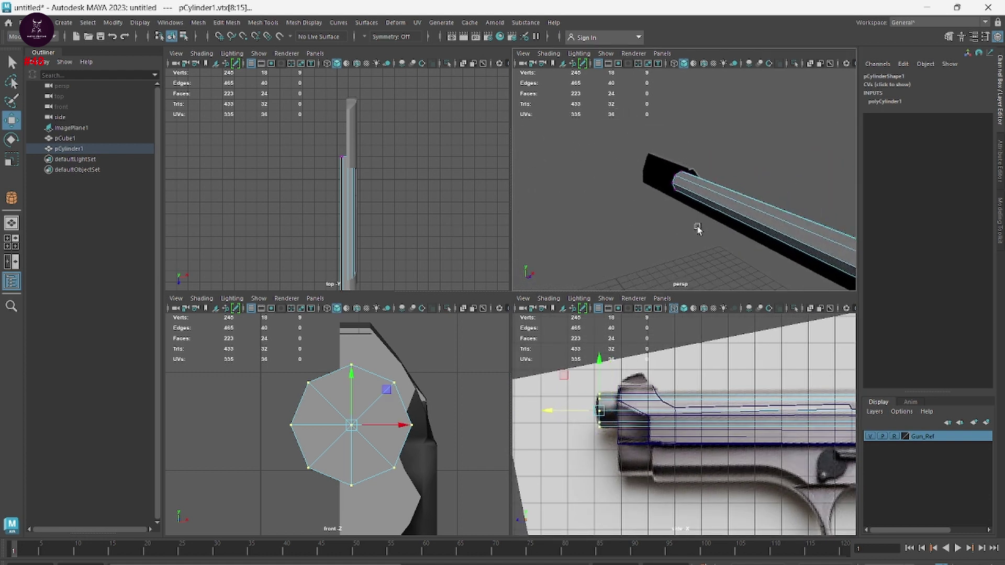
middle_click_drag(709, 213, 549, 133, "alt")
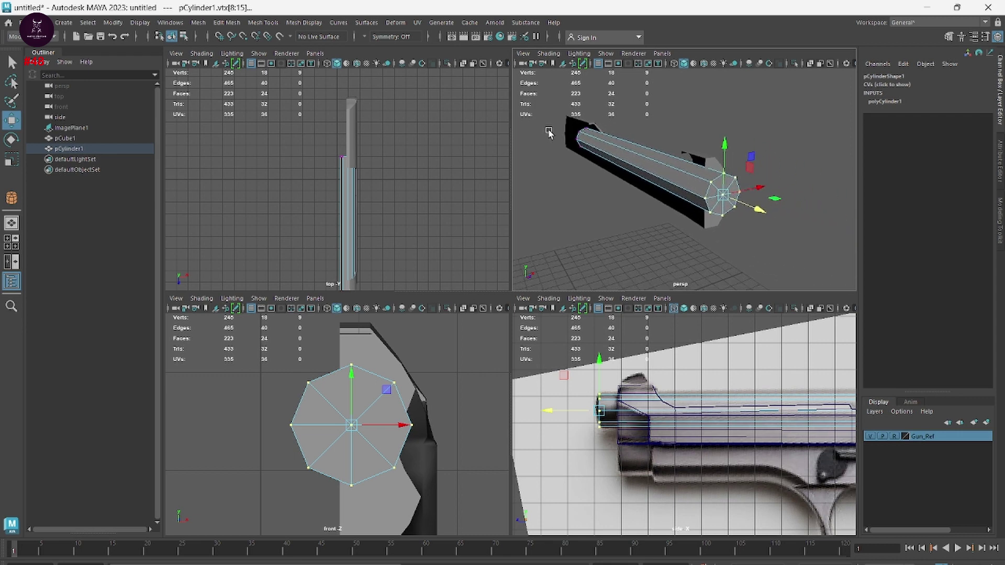
Step: Chamfer the cap's centre vertex to width 0.79 and select the resulting centre face
right_click(764, 145)
left_click(741, 129)
left_click(732, 211)
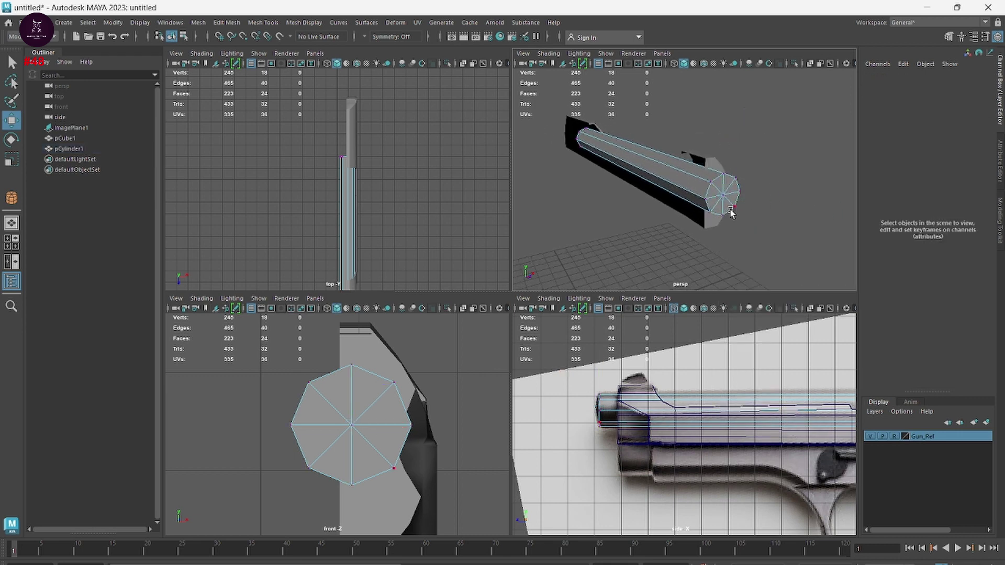
left_click(721, 194)
mouse_move(722, 194)
left_mouse_down("alt")
mouse_move(810, 197)
mouse_move(701, 222)
left_mouse_up("alt")
left_click(620, 222, "shift")
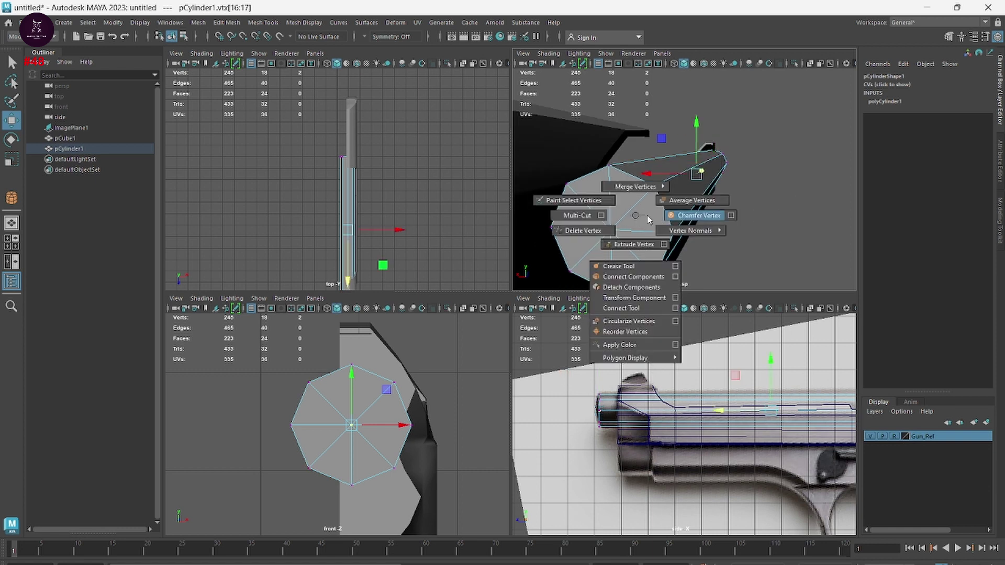
right_click_drag(637, 217, 667, 217, "shift")
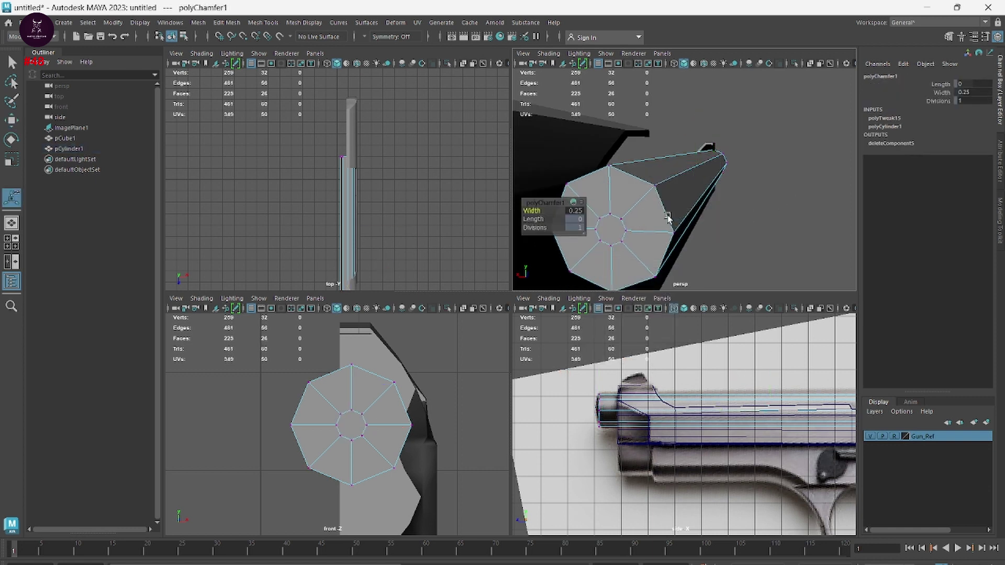
left_click_drag(532, 211, 561, 211)
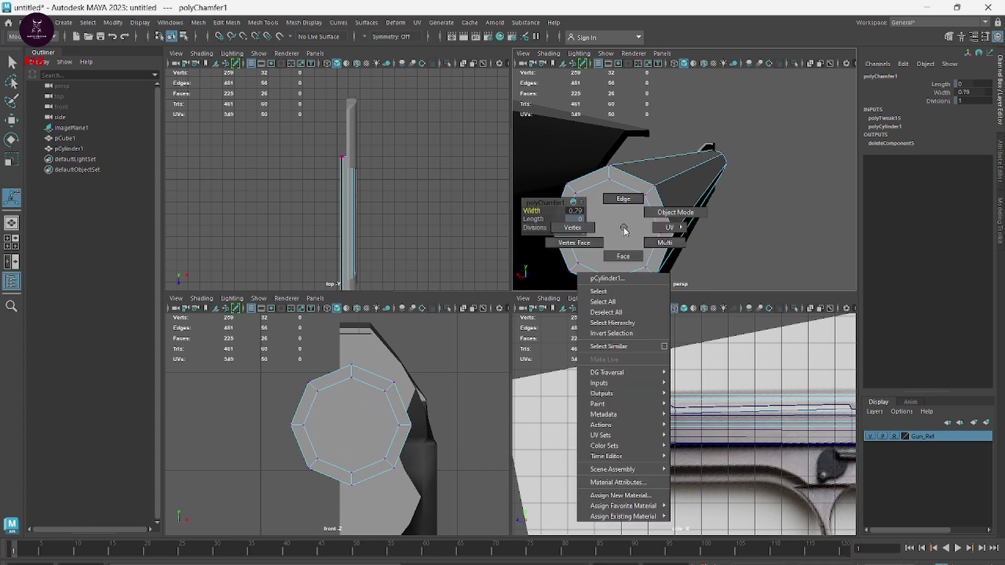
right_click_drag(624, 231, 623, 250)
left_click(625, 246)
Step: Delete the barrel's front cap centre face and its back cap face
key("Delete")
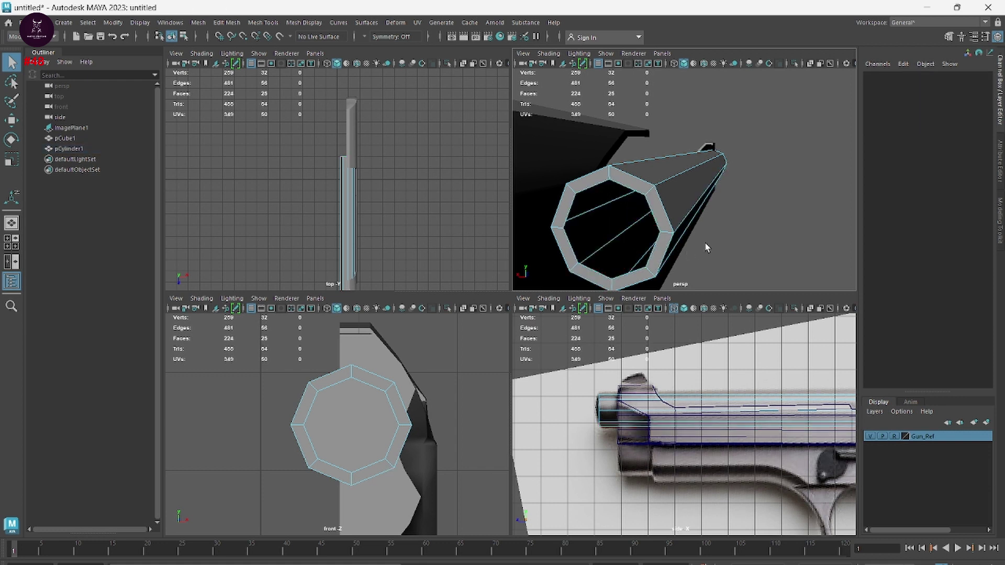
mouse_move(799, 221)
left_mouse_down("alt")
mouse_move(605, 228)
mouse_move(628, 225)
left_mouse_up("alt")
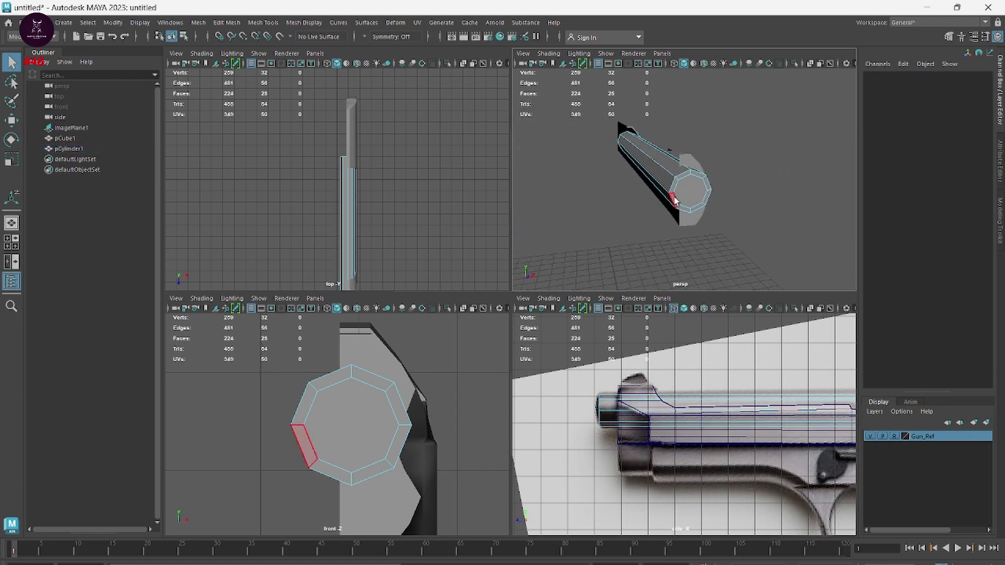
left_click(689, 187)
key("Delete")
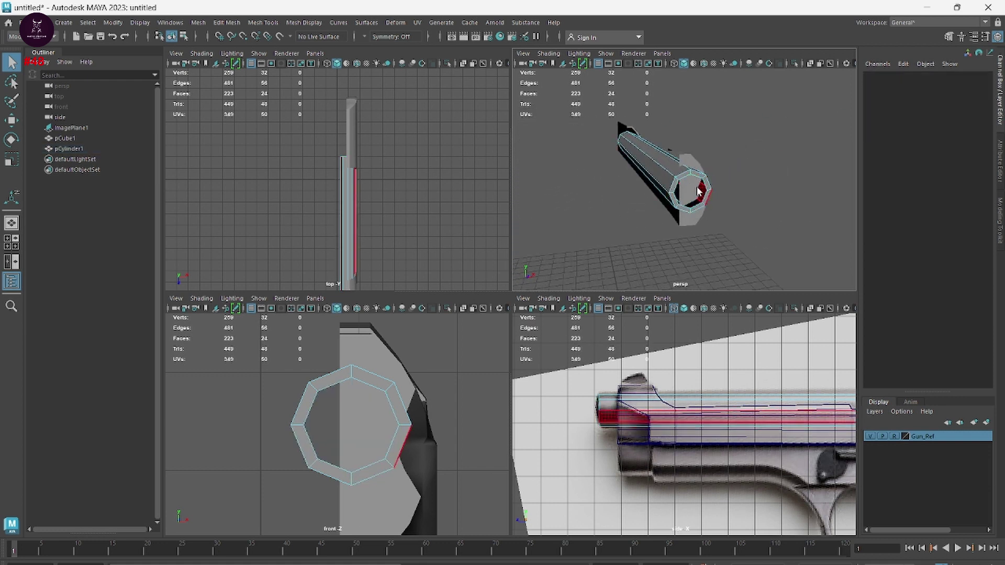
Step: Bridge the bore's edge loops to form the barrel's inner tube wall
right_click_drag(689, 187, 695, 181)
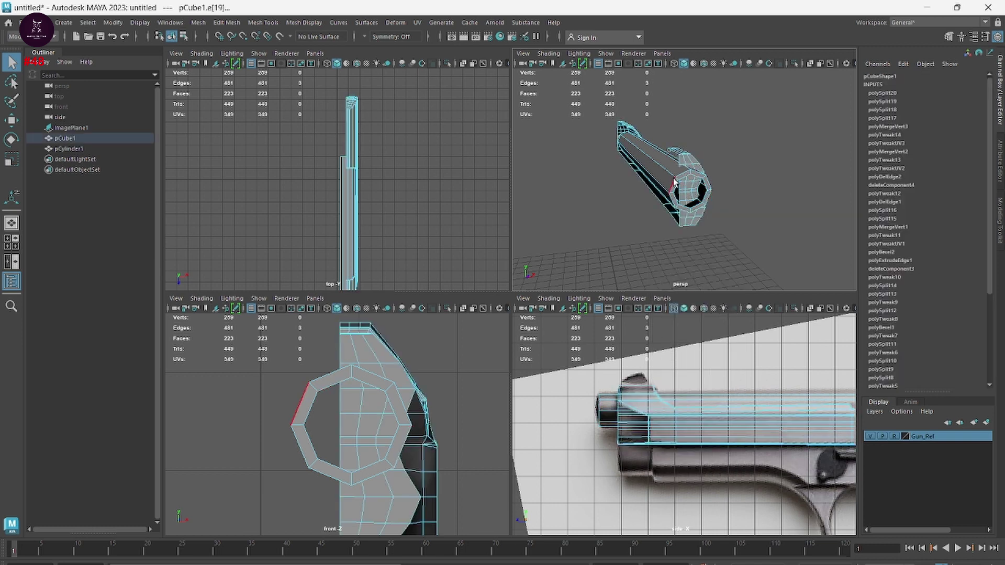
double_click(674, 183)
mouse_move(675, 183)
left_mouse_down("alt")
mouse_move(805, 206)
mouse_move(847, 195)
mouse_move(712, 165)
left_mouse_up("alt")
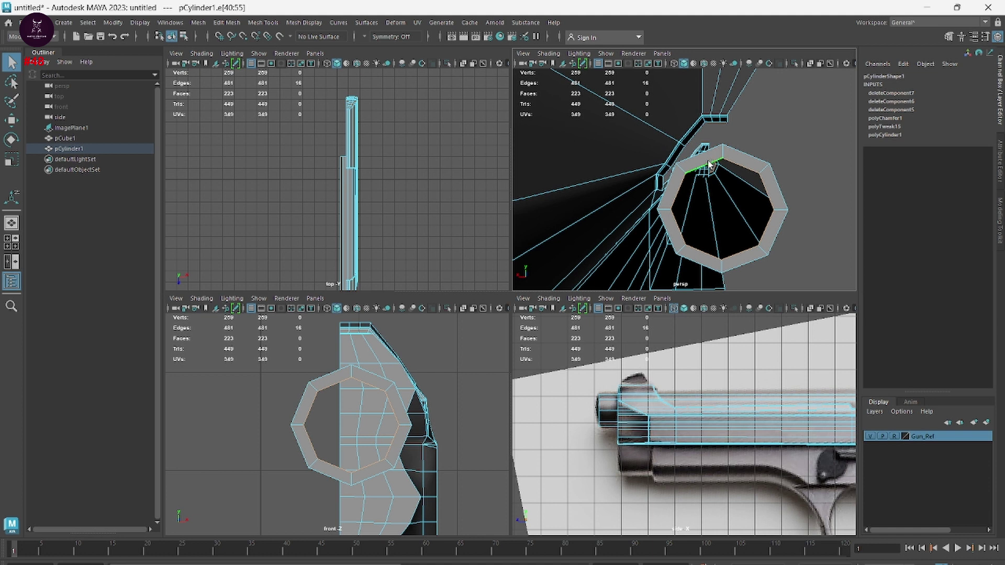
right_click_drag(709, 165, 710, 179, "shift")
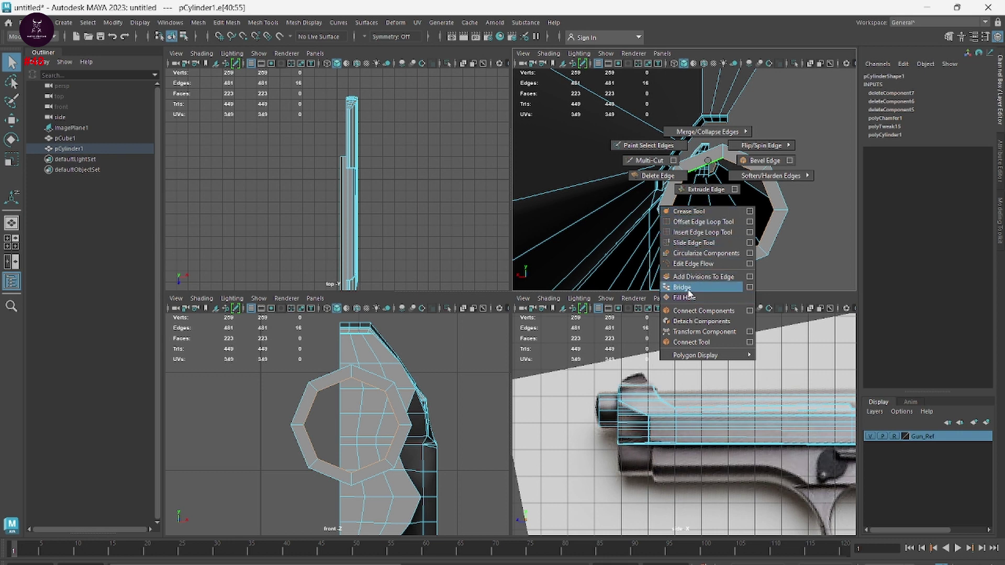
right_click_drag(689, 293, 690, 290, "shift")
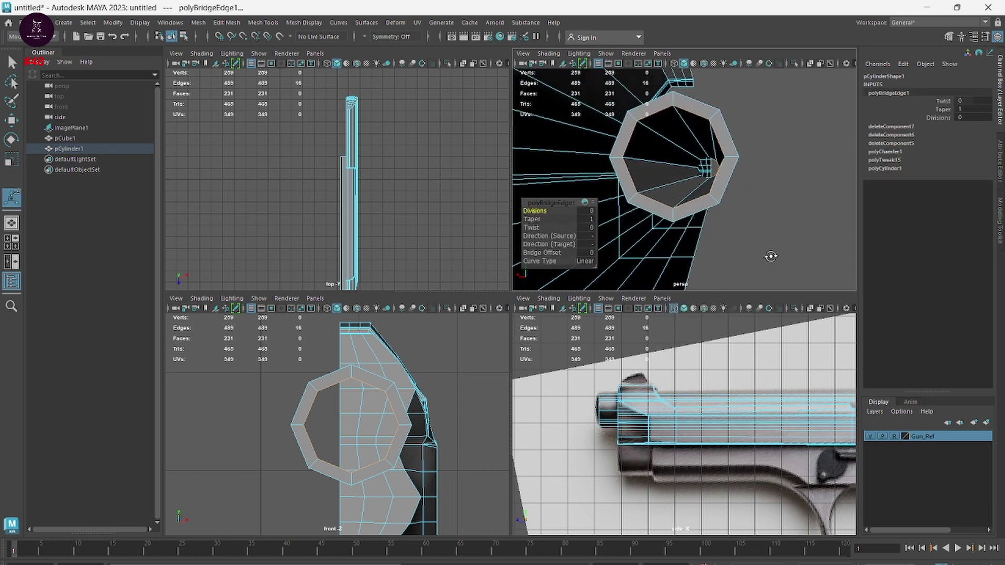
Step: Return to Object Mode, clear the selection, and zoom in on the barrel's open end
mouse_move(775, 262)
left_mouse_down("alt")
mouse_move(596, 257)
mouse_move(716, 139)
left_mouse_up("alt")
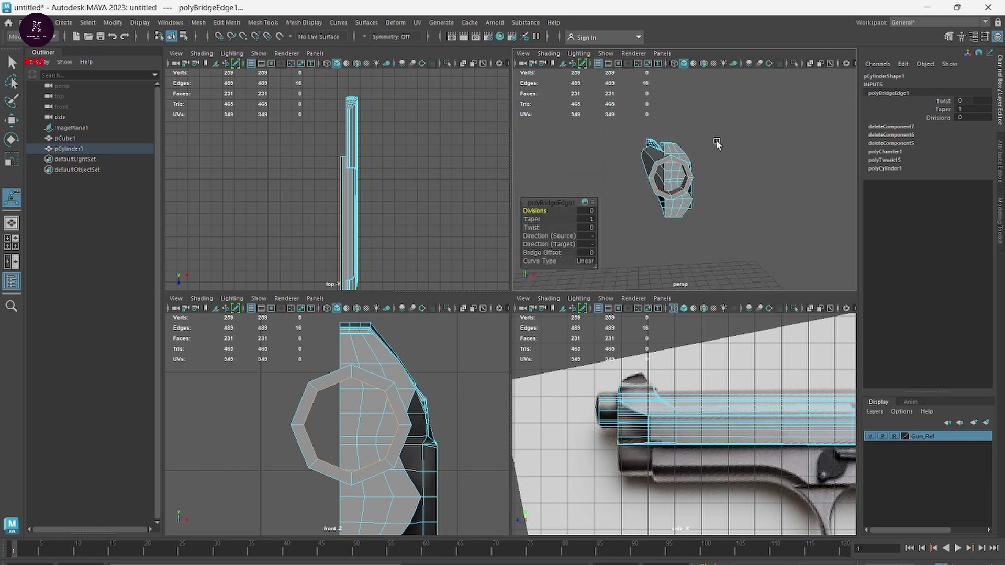
right_click_drag(716, 139, 746, 129)
left_click(746, 130)
scroll(758, 217, "up", 5)
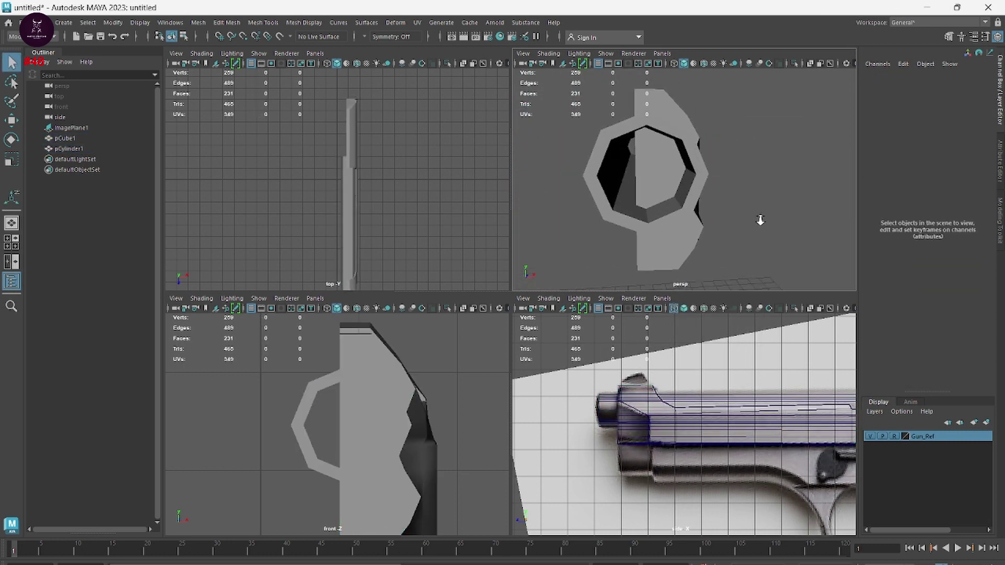
left_click_drag(715, 183, 713, 209, "alt")
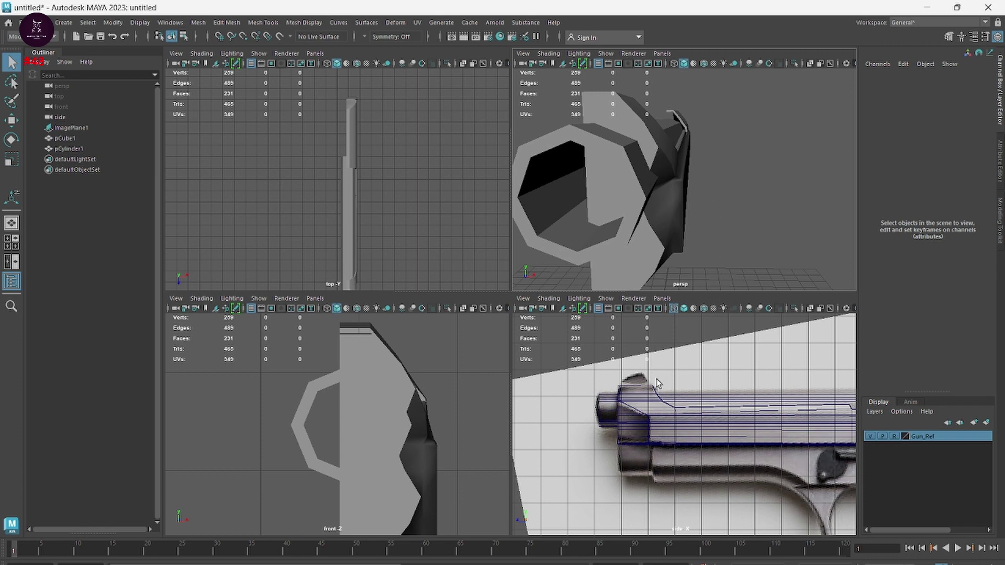
Step: Put the slide (pCube1) into vertex editing, dropping a stray barrel vertex selection
left_click(640, 197)
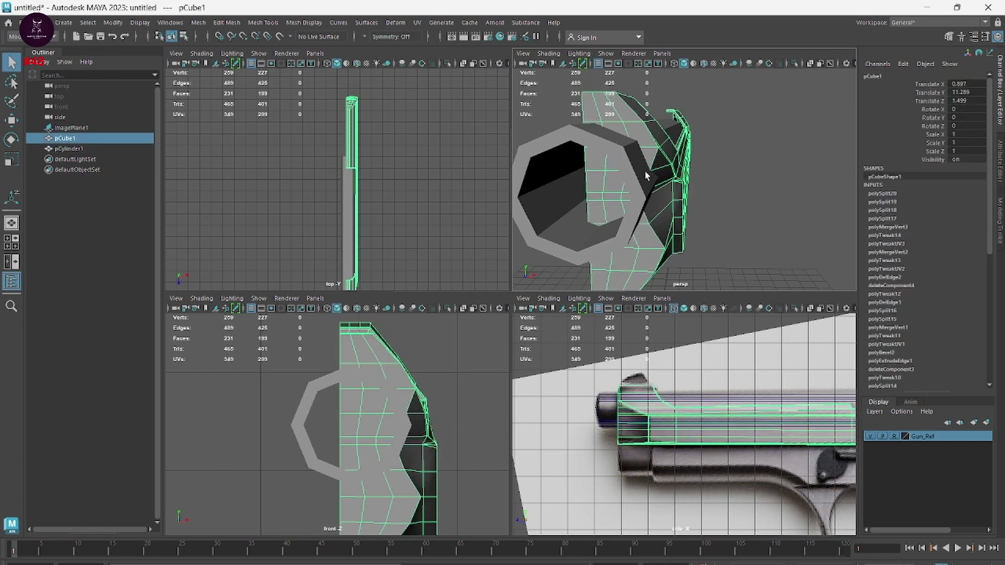
right_click_drag(644, 171, 589, 157)
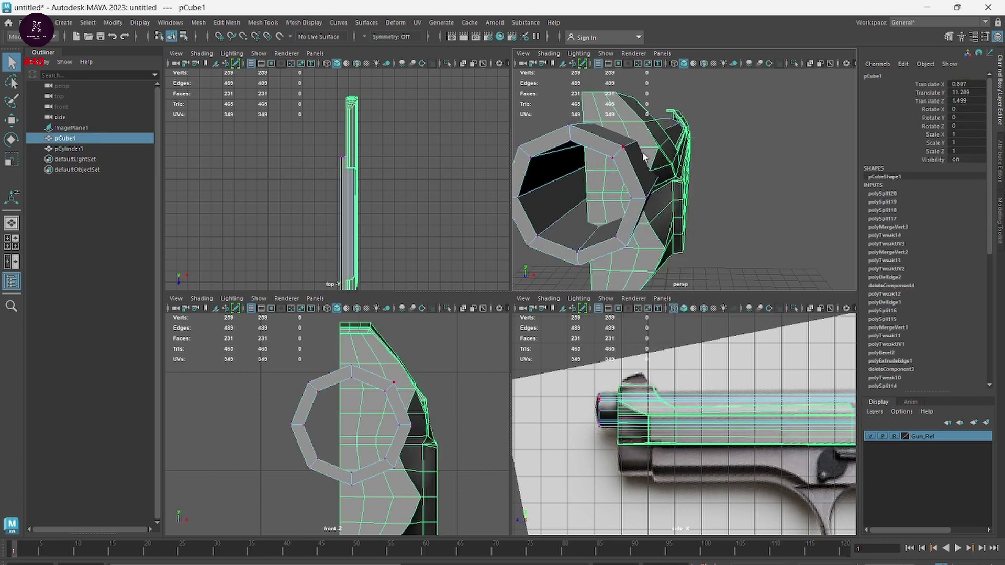
left_click(645, 157)
right_click_drag(644, 172, 628, 157)
scroll(660, 200, "up", 2)
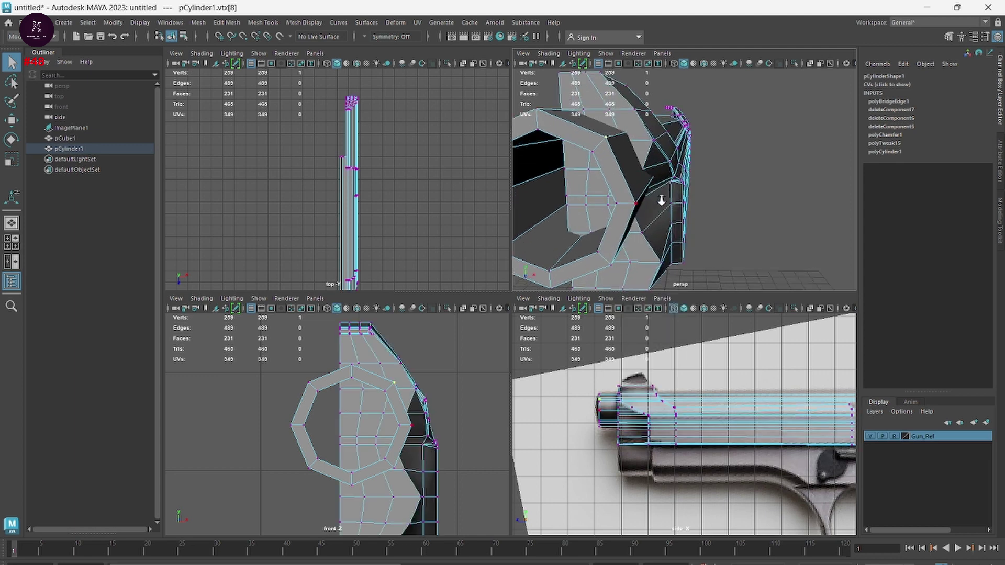
scroll(660, 200, "up", 2)
left_click(775, 184)
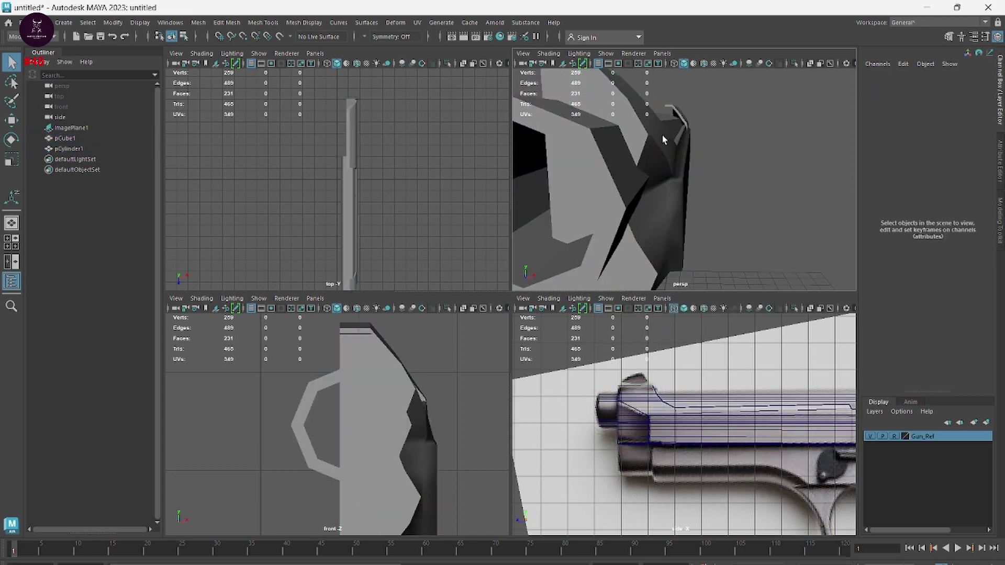
left_click(661, 134)
right_click_drag(658, 132, 609, 131)
left_click(607, 132)
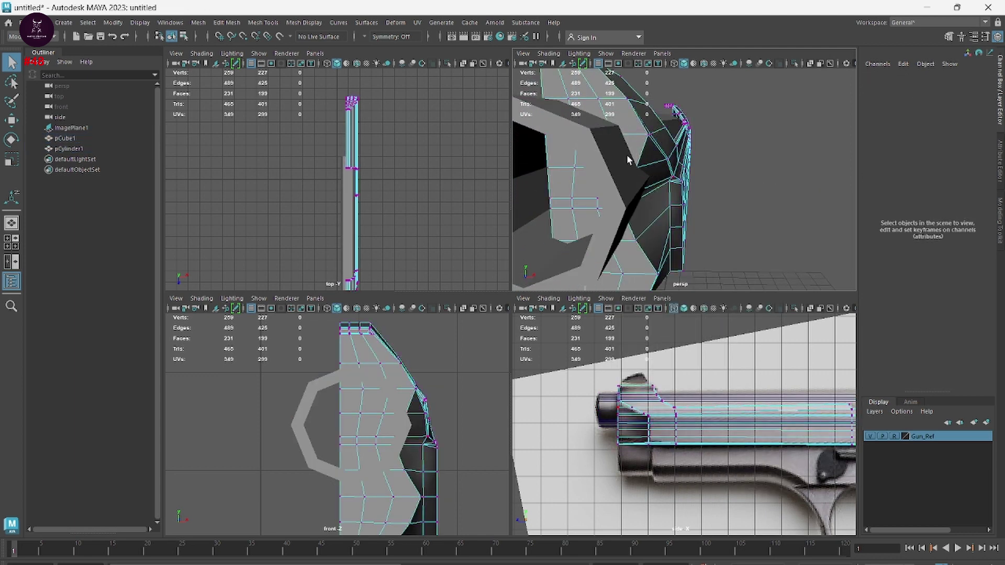
Step: Nudge the slide's vertices beside the barrel along X with the Move tool
left_click(640, 166)
key("w")
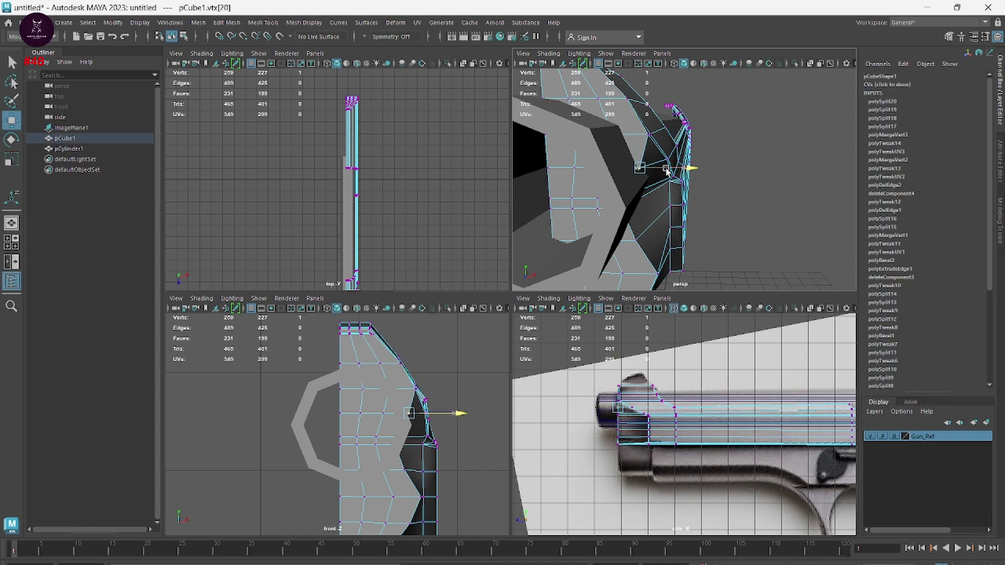
left_click_drag(667, 171, 674, 173)
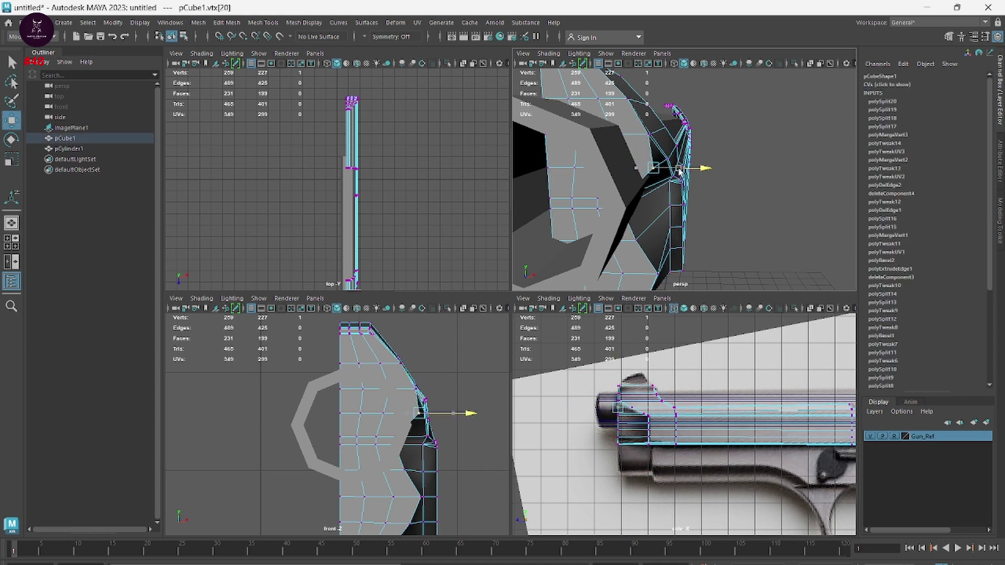
left_click(653, 191)
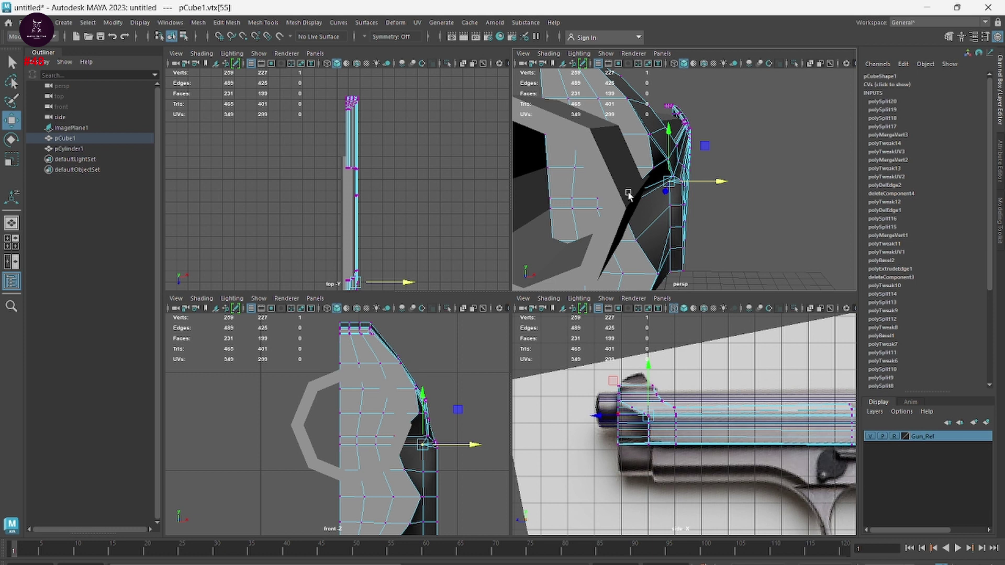
left_click(628, 193)
left_click_drag(665, 195, 680, 201)
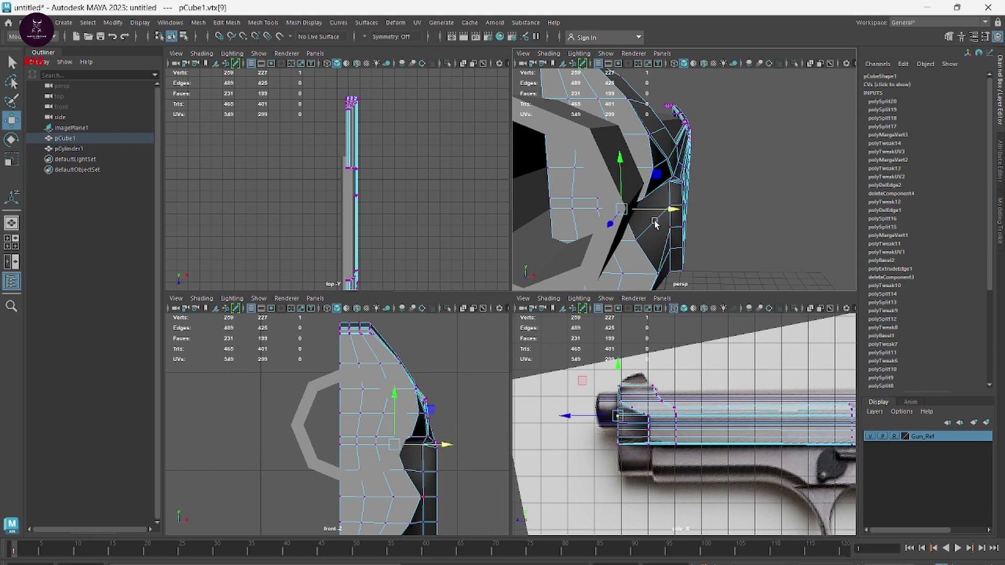
left_click(675, 210)
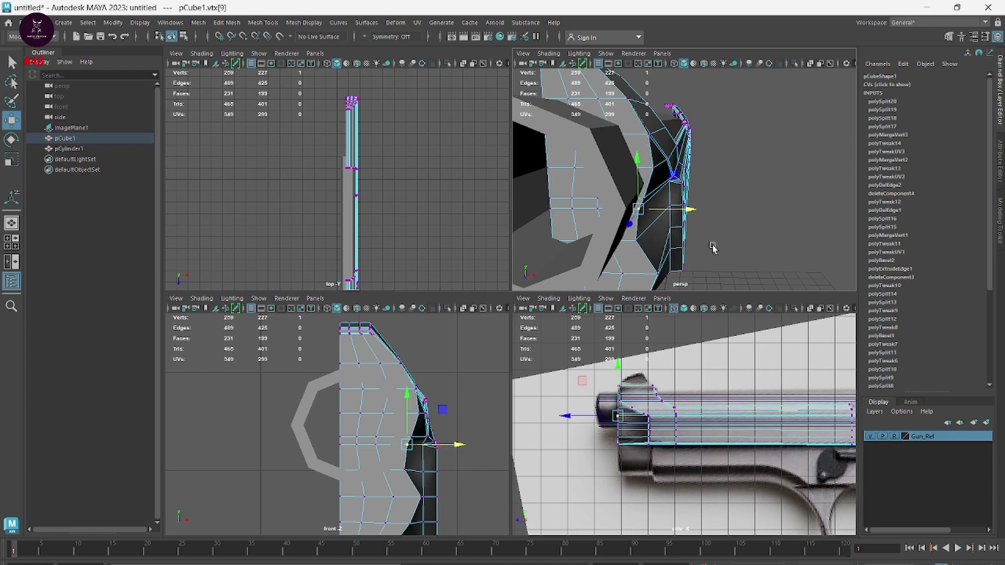
left_click_drag(677, 215, 724, 209, "alt")
left_click(693, 214)
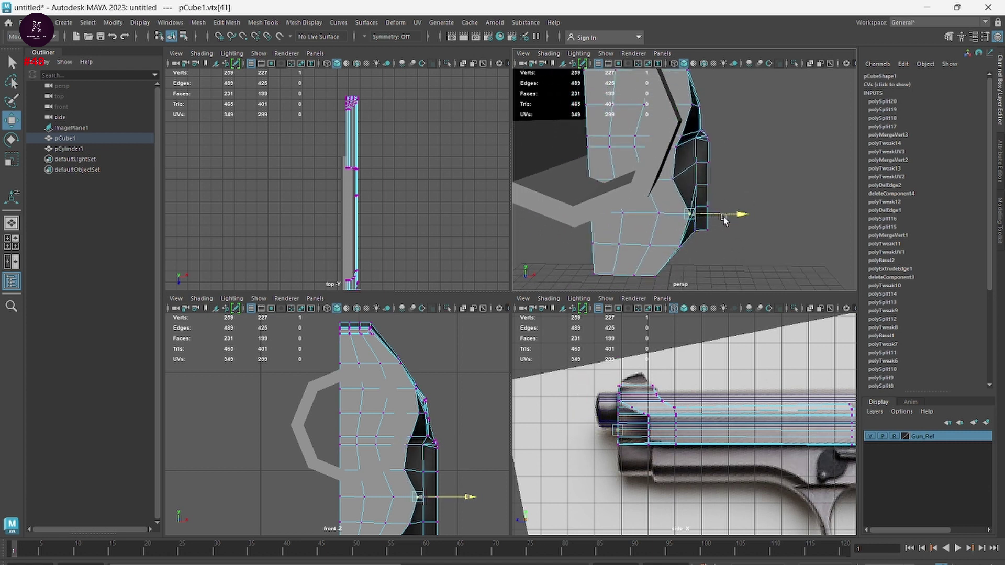
left_click(672, 179)
left_click_drag(712, 179, 701, 184)
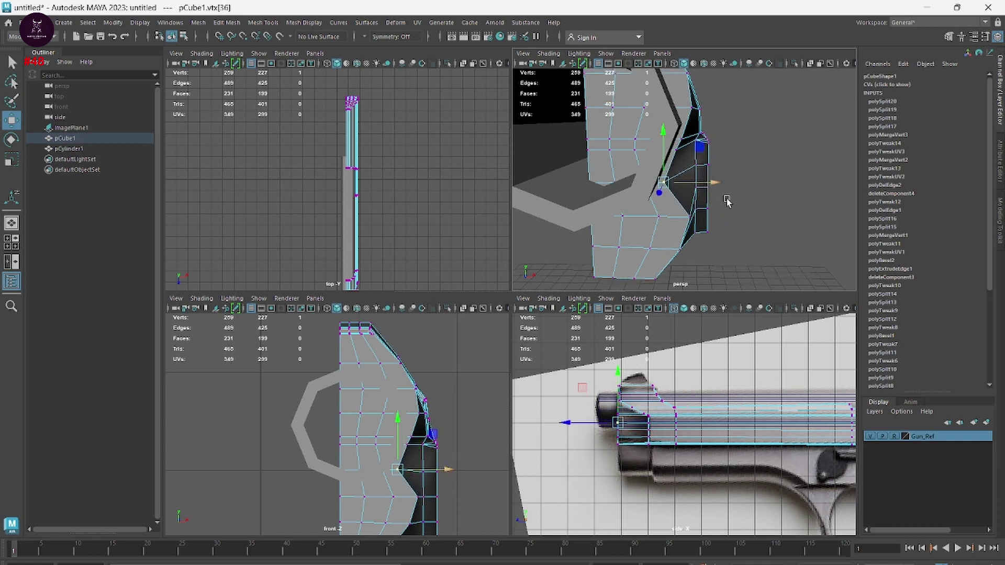
Step: Select vertices along the slide's front and top from several angles, then choose Target Weld Tool
left_click(701, 184)
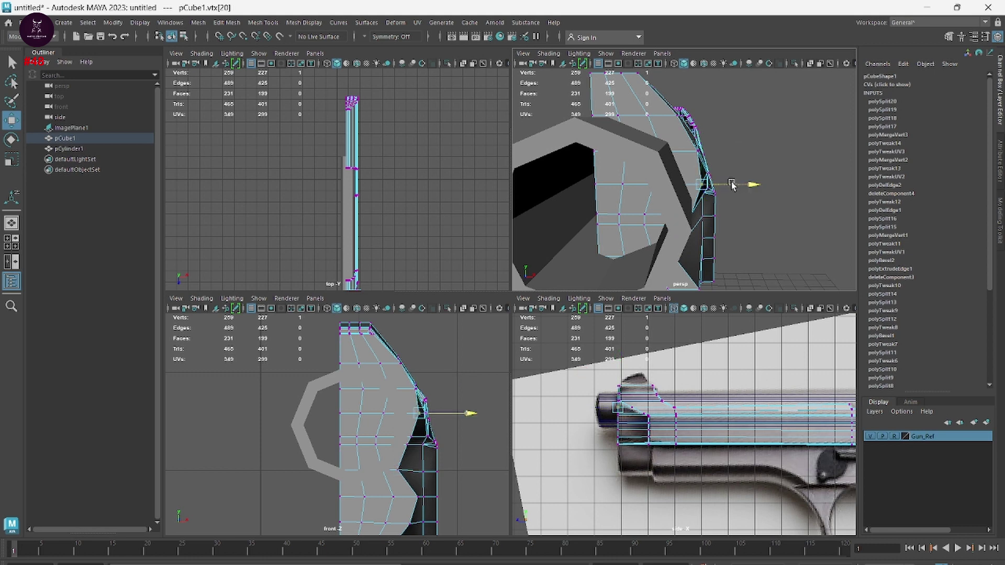
left_click_drag(702, 184, 708, 201, "alt")
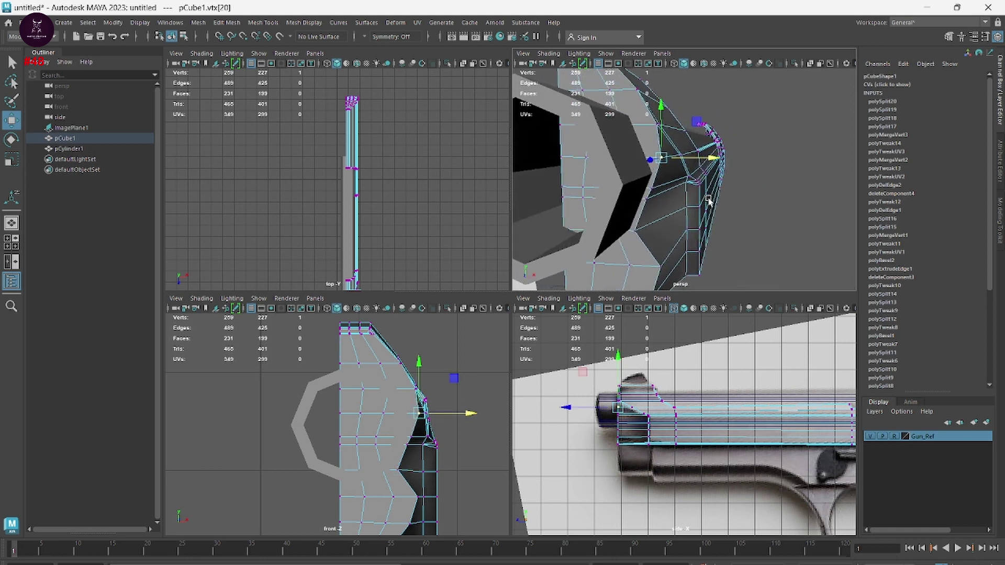
left_click(646, 125)
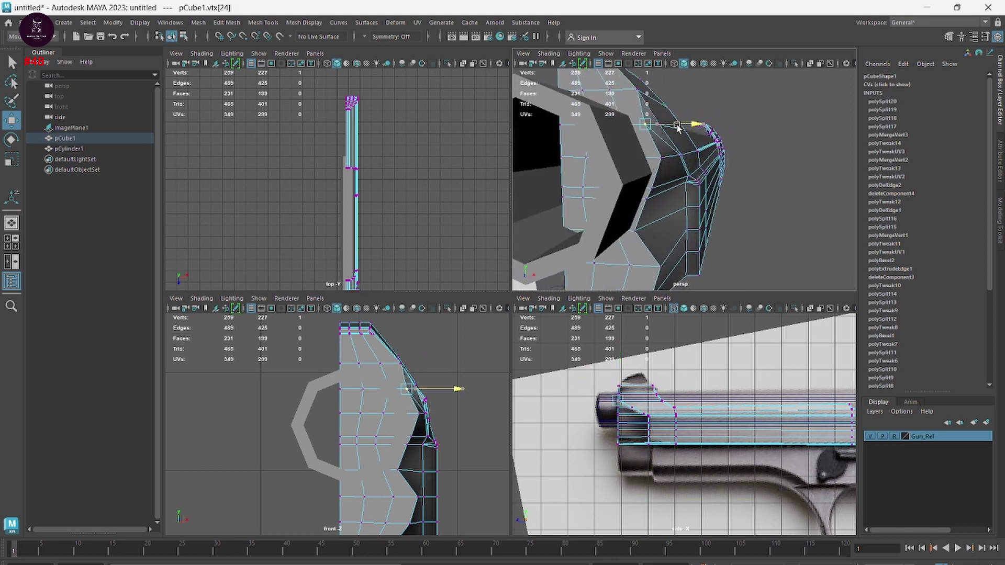
left_click_drag(692, 129, 691, 147, "alt")
left_click(693, 145)
mouse_move(683, 163)
left_mouse_down("alt")
mouse_move(675, 189)
mouse_move(701, 236)
left_mouse_up("alt")
left_click(650, 201)
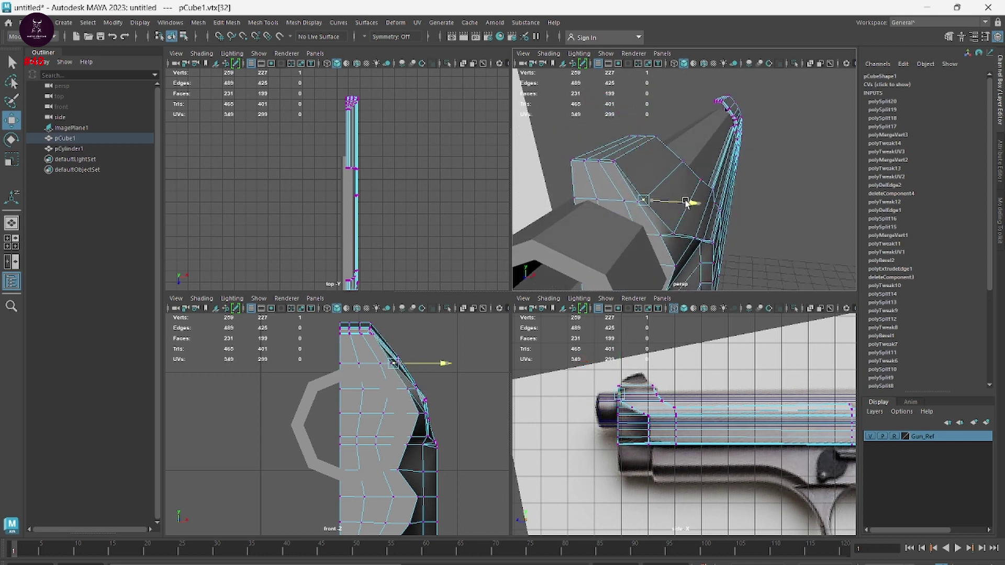
left_click(664, 232)
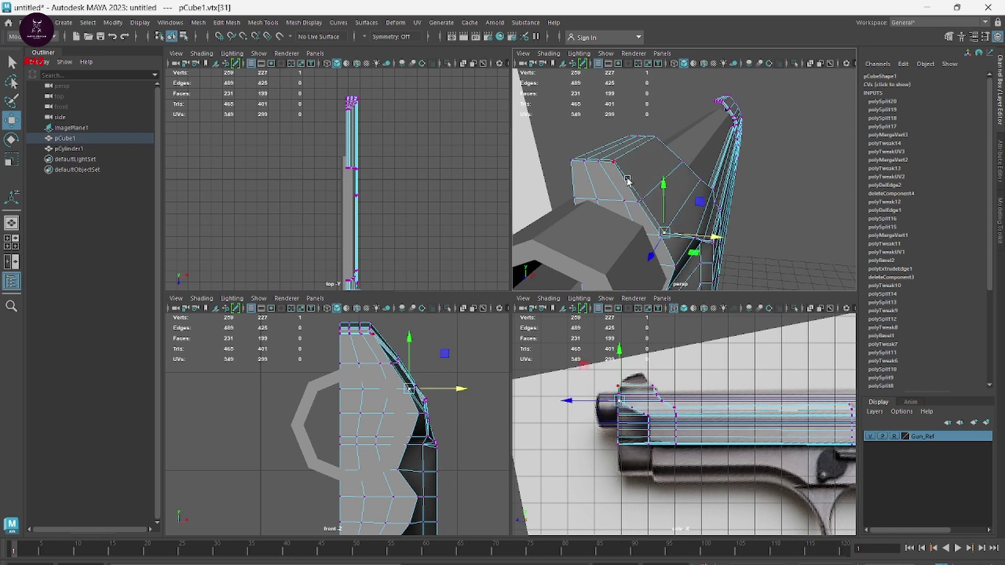
left_click_drag(658, 209, 698, 216, "alt")
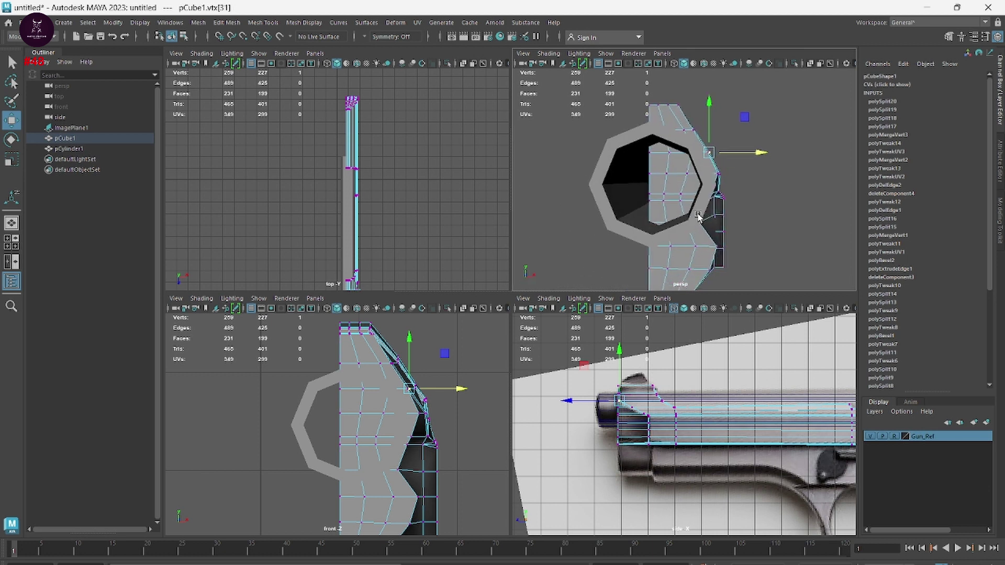
mouse_move(654, 148)
right_mouse_down("shift")
mouse_move(609, 173)
mouse_move(658, 171)
mouse_move(666, 187)
right_mouse_up("shift")
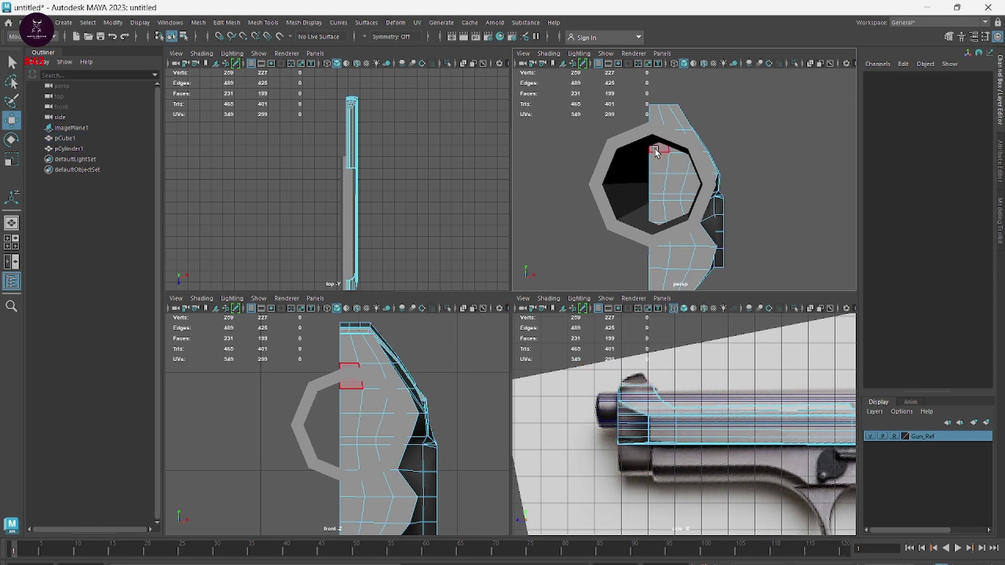
Step: Delete the seven slide faces hidden inside the barrel
left_click(657, 166)
left_click(679, 165, "shift")
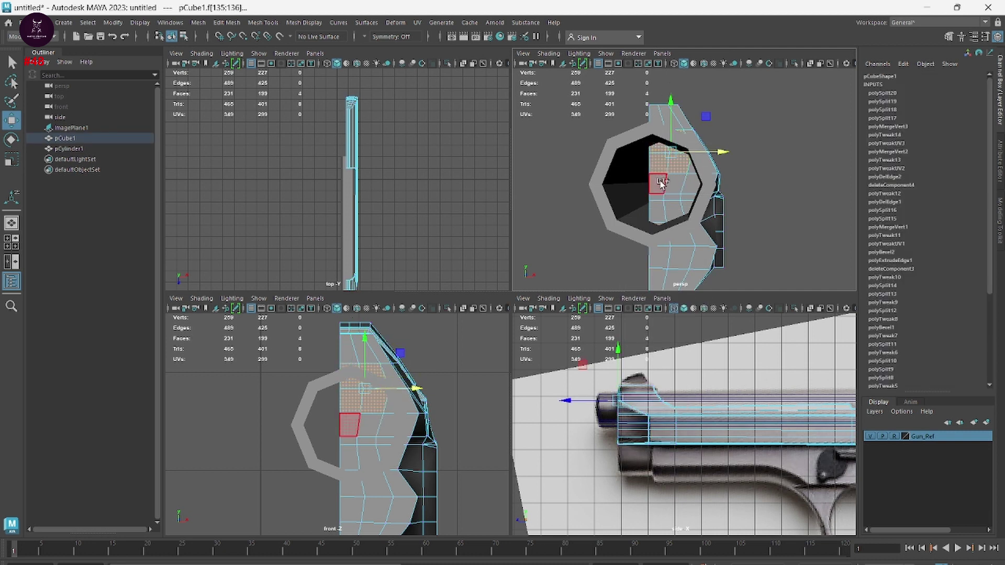
left_click(662, 183, "shift")
left_click(692, 176, "shift")
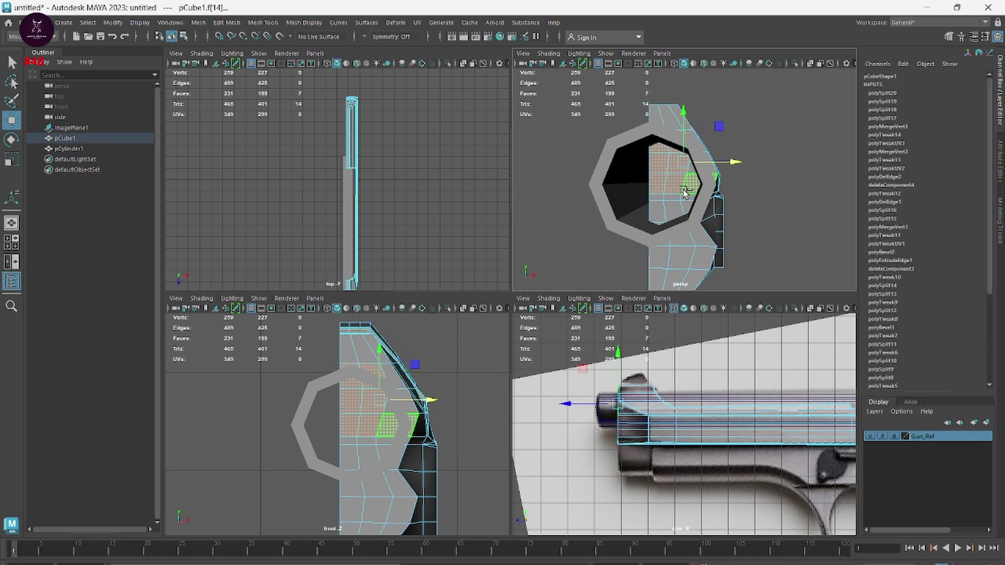
left_click(669, 201, "shift")
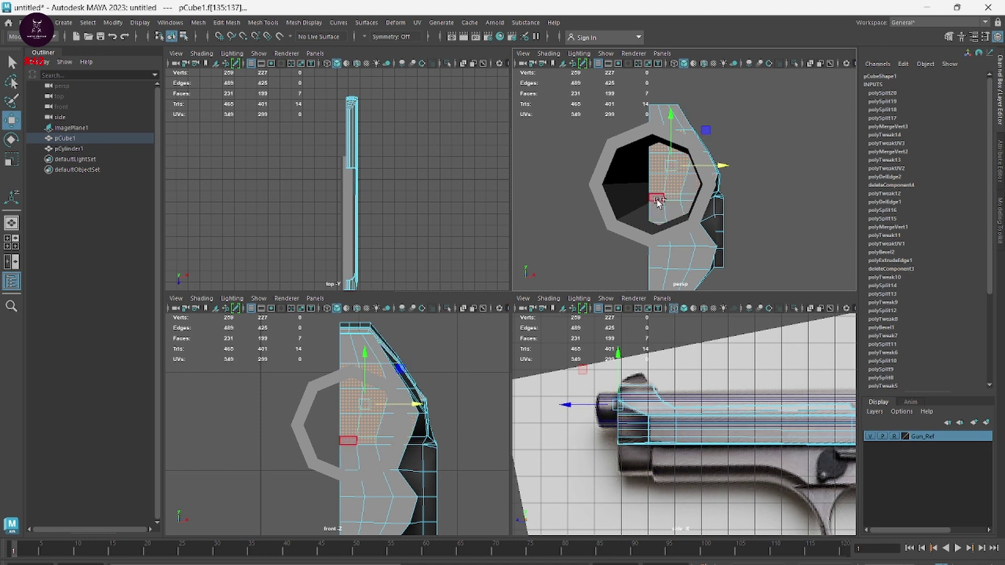
left_click(658, 211, "shift")
left_click(673, 209, "shift")
key("Delete")
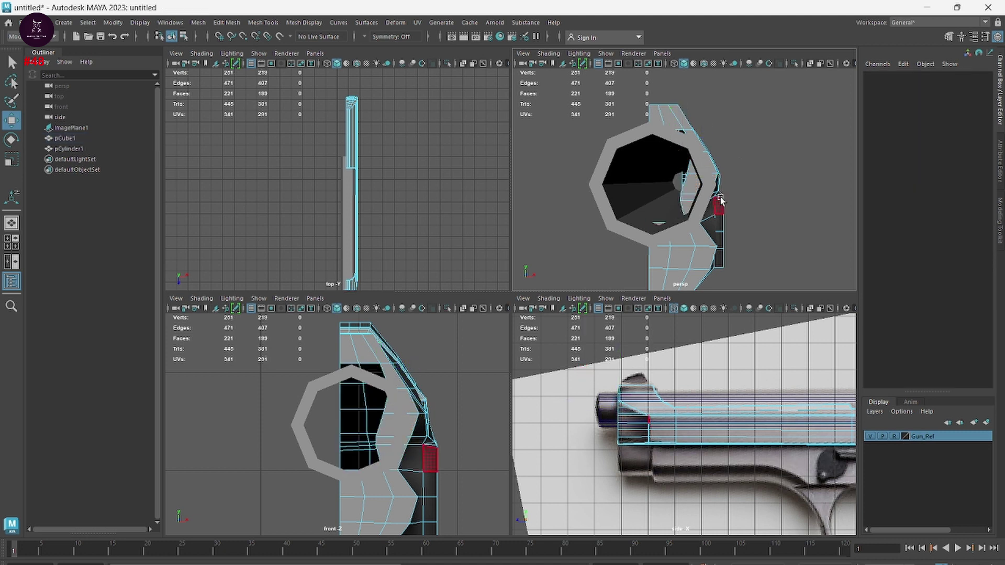
Step: Adjust the slide vertices around the new hole, undoing one unwanted move
scroll(713, 217, "up", 3)
scroll(714, 209, "up", 3)
right_click_drag(707, 194, 656, 186)
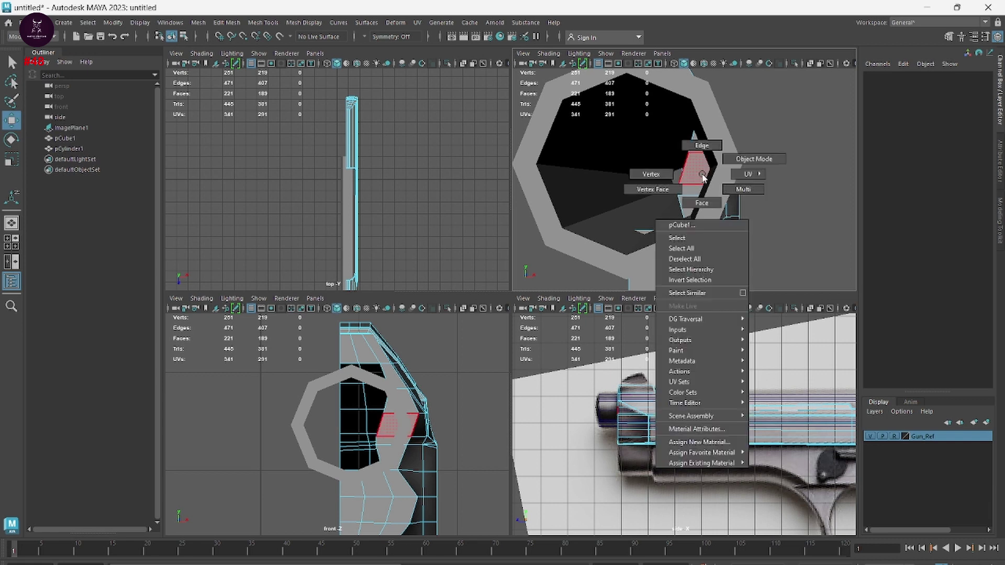
left_click(637, 226)
right_click(645, 231)
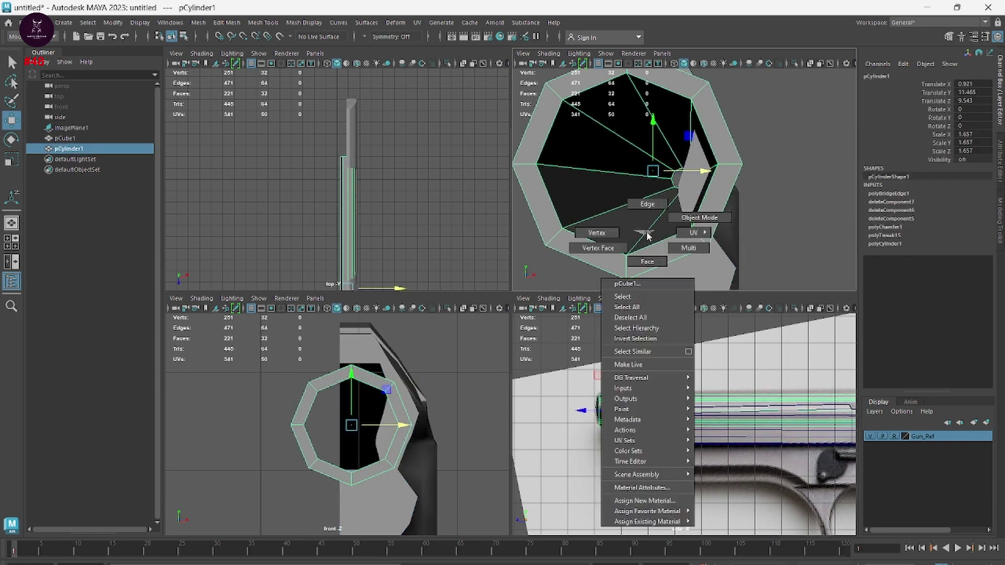
left_click(607, 234)
mouse_move(621, 212)
left_mouse_down()
mouse_move(643, 240)
mouse_move(628, 226)
mouse_move(680, 229)
left_mouse_up()
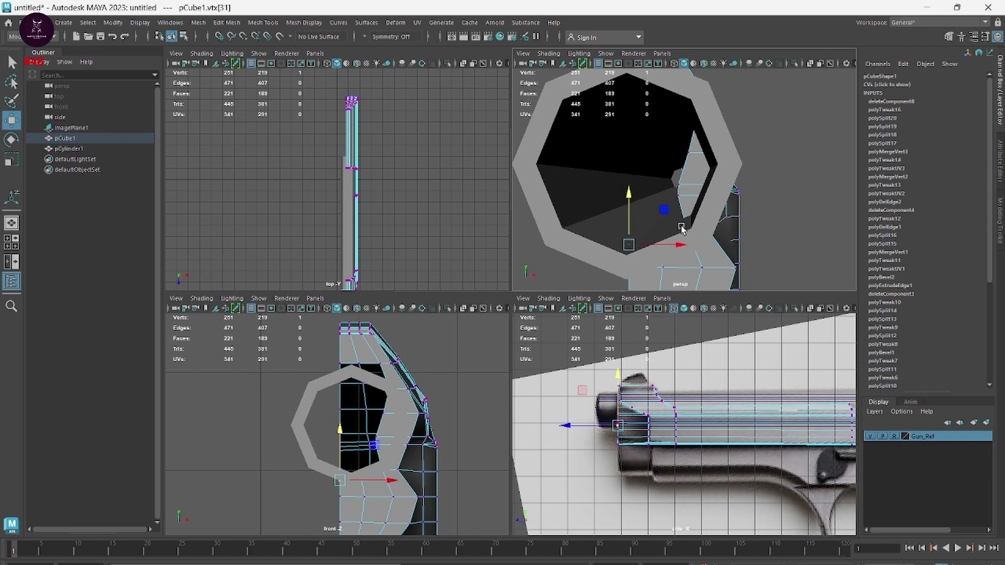
left_click(677, 210)
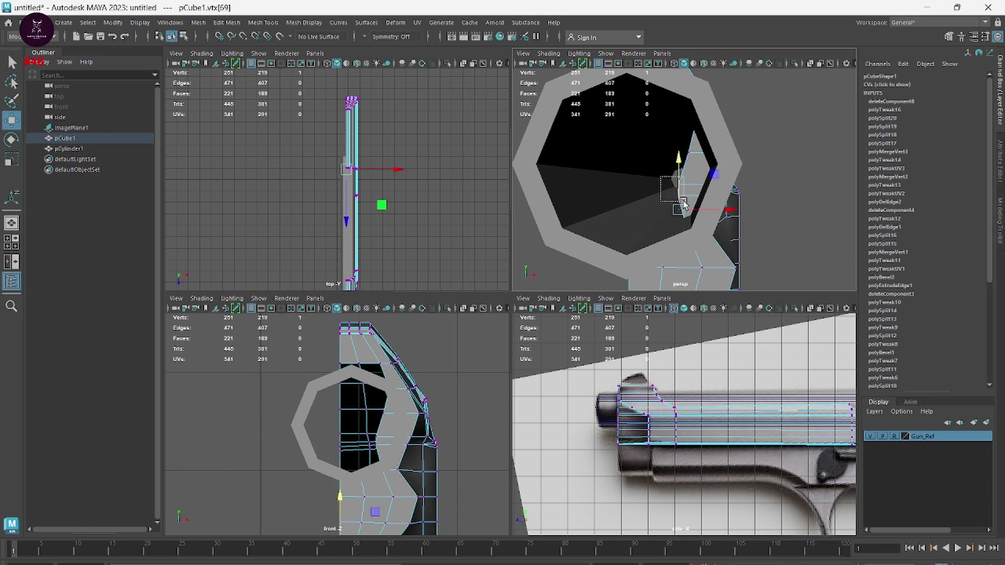
mouse_move(660, 177)
left_mouse_down()
mouse_move(683, 205)
mouse_move(718, 195)
mouse_move(744, 211)
mouse_move(706, 199)
mouse_move(713, 206)
left_mouse_up()
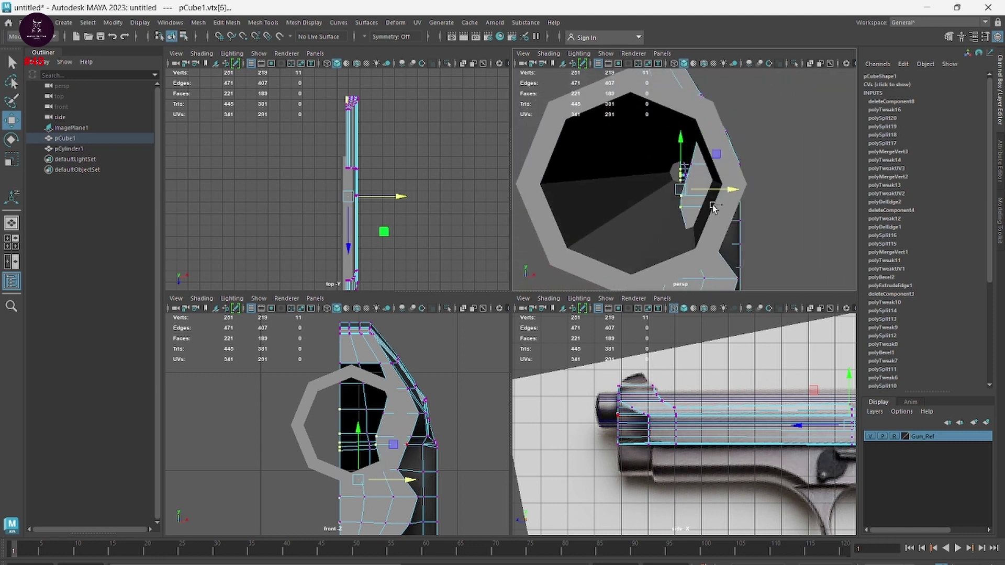
key("ctrl+z")
key("ctrl+z")
key("ctrl+z")
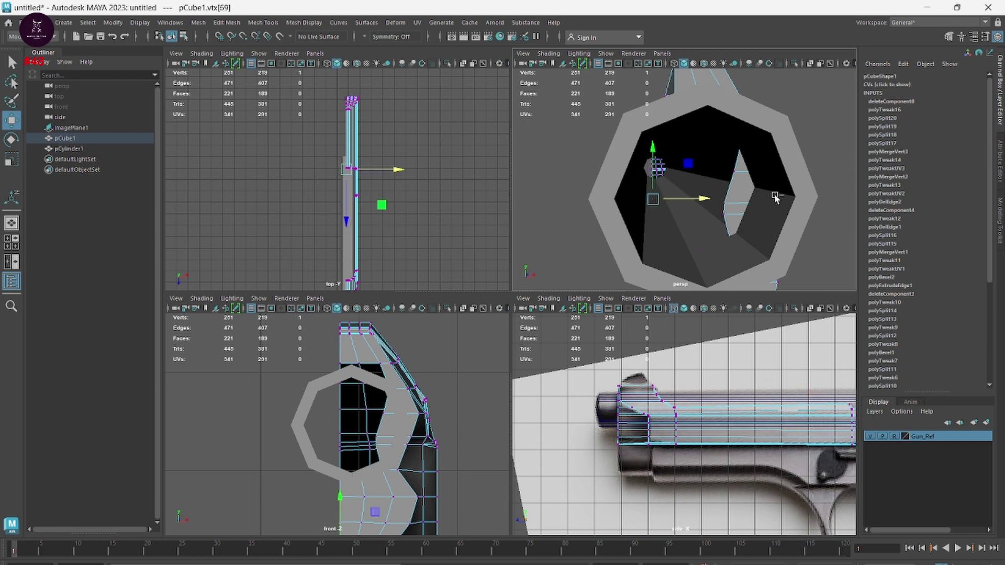
Step: Return to Object Mode and orbit to face the octagonal hole
left_click_drag(775, 197, 628, 122, "alt")
right_click(627, 122)
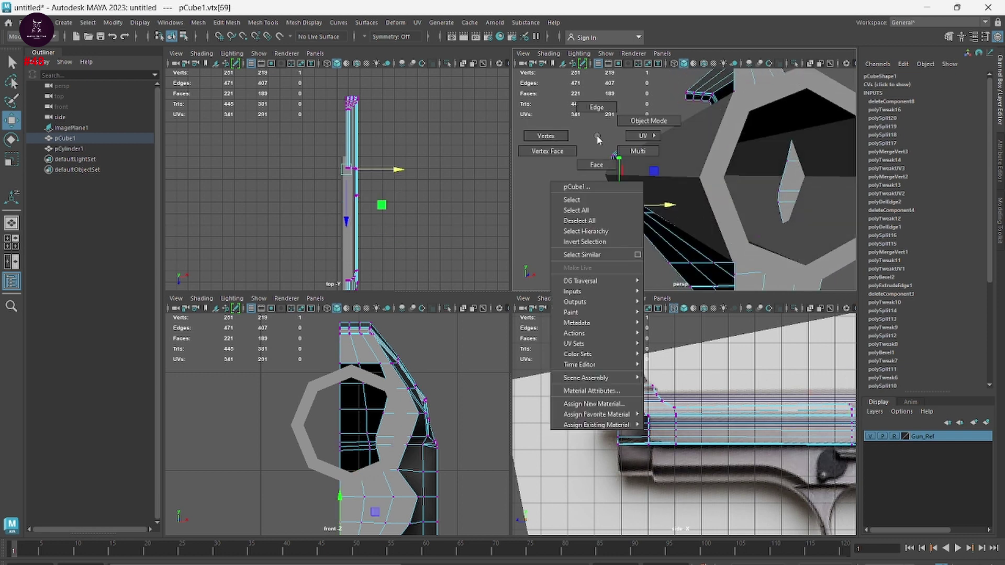
left_click(627, 121)
mouse_move(691, 189)
left_mouse_down("alt")
mouse_move(735, 220)
mouse_move(708, 206)
left_mouse_up("alt")
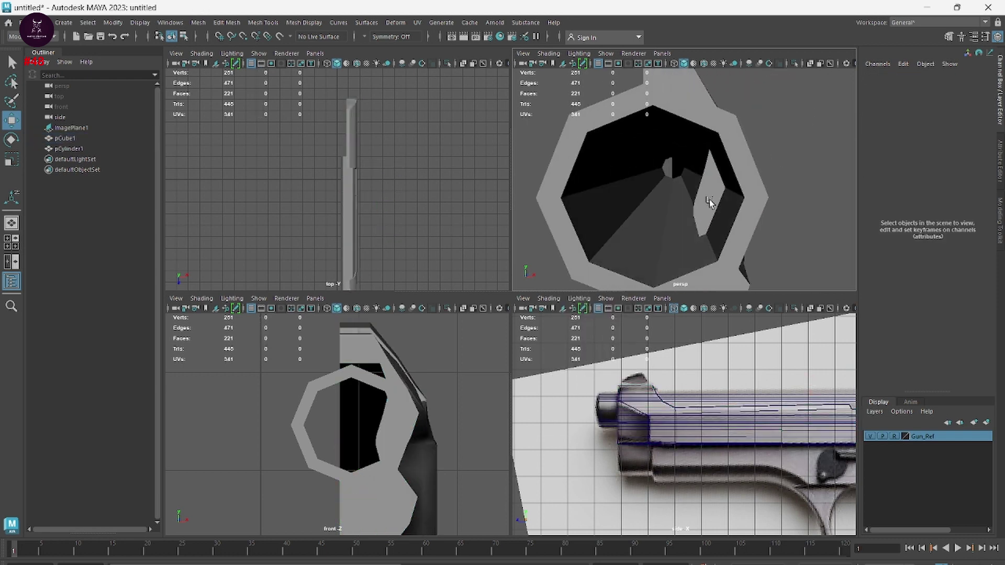
Step: Pull the slide's rim vertices around the hole inward to hug the barrel
left_click(710, 204)
right_click_drag(711, 204, 660, 201)
left_click_drag(660, 201, 707, 231, "alt")
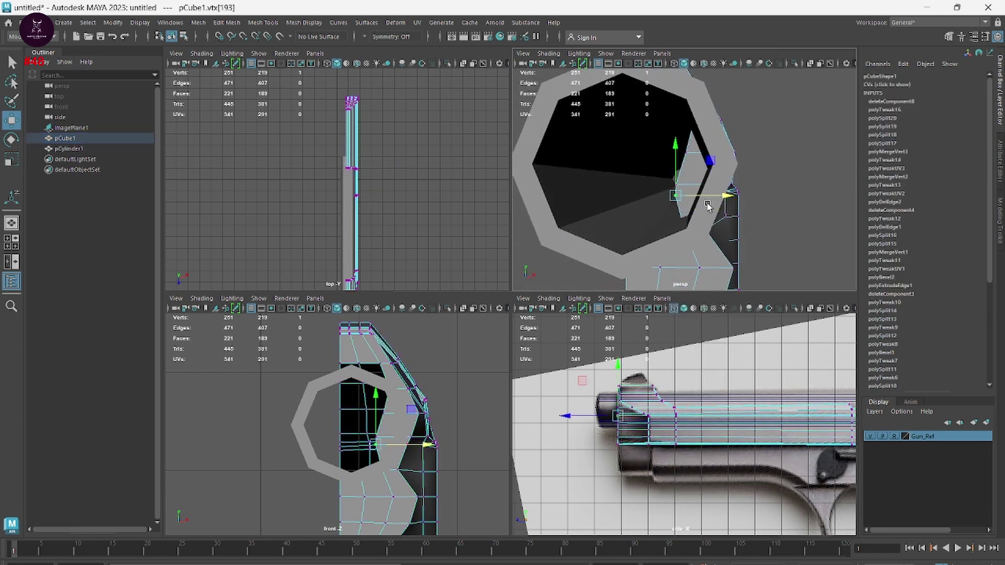
left_click(722, 193)
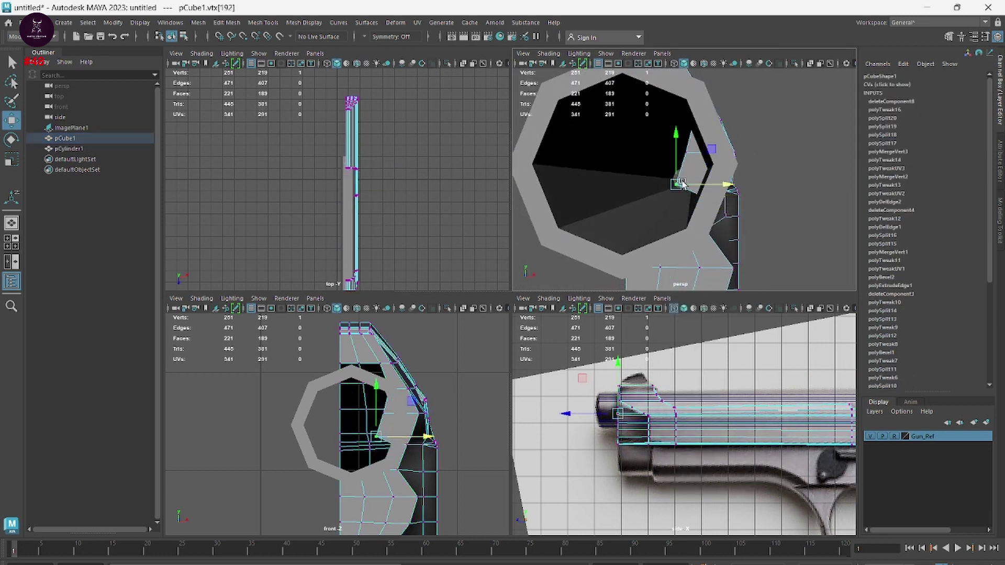
left_click_drag(722, 192, 685, 180)
left_click(709, 184)
left_click_drag(752, 182, 687, 188)
left_click(708, 152)
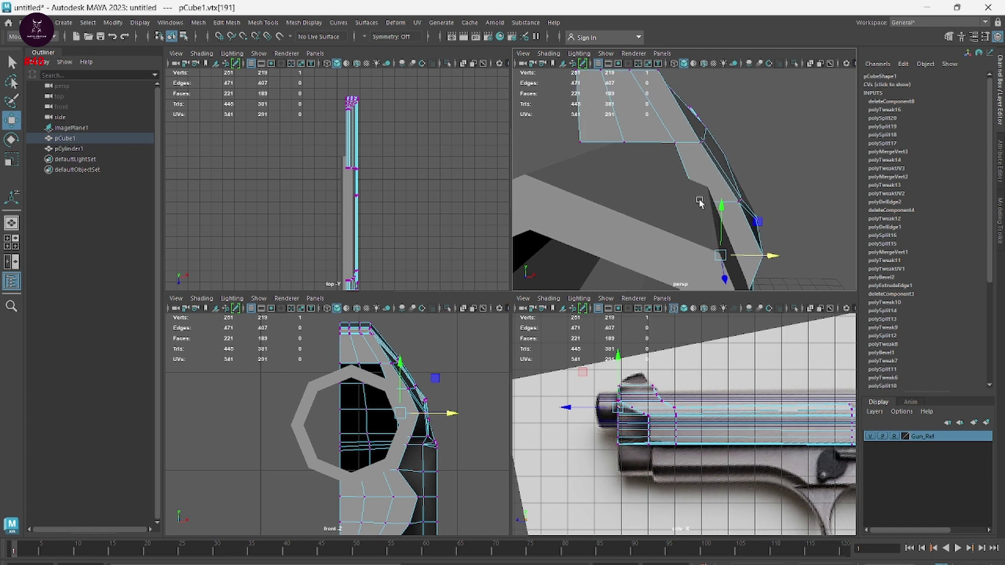
left_click(698, 201)
left_click_drag(725, 202, 739, 203)
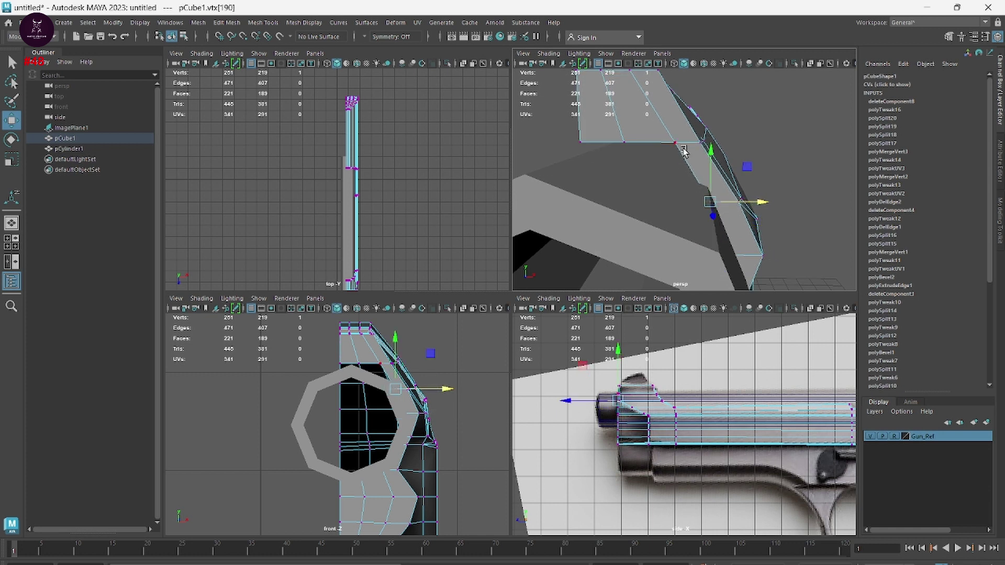
Step: Lower further rim vertices and the slide's upper corner vertex to meet the barrel
left_click(675, 102)
left_click_drag(674, 131, 667, 158)
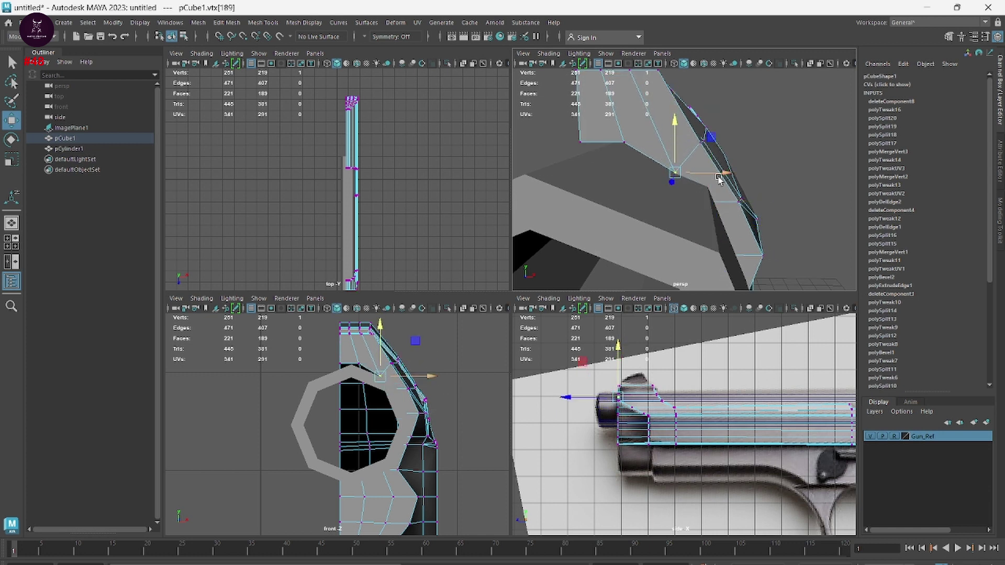
mouse_move(719, 180)
left_mouse_down()
mouse_move(692, 177)
mouse_move(659, 153)
left_mouse_up()
key("f")
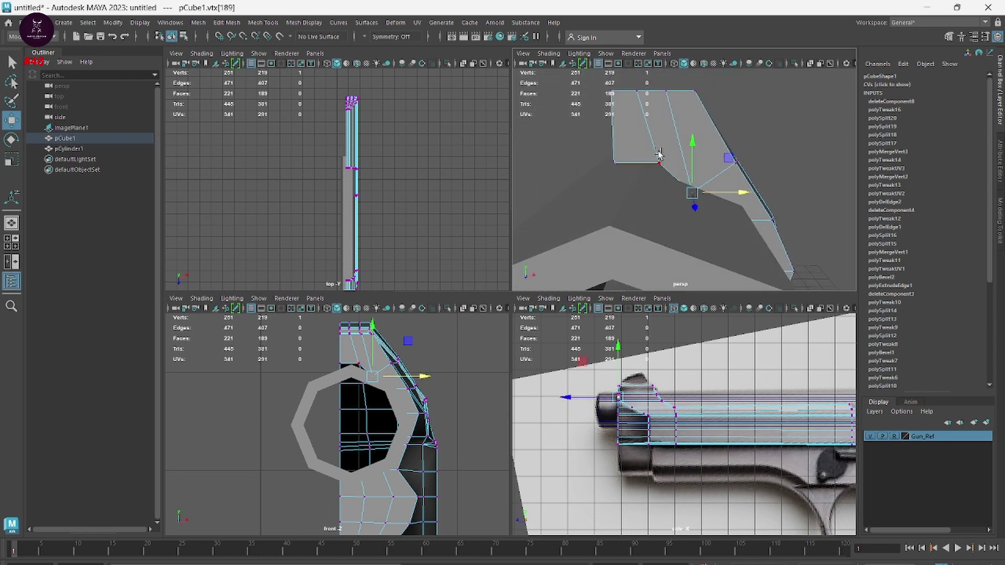
left_click(659, 153)
key("F8")
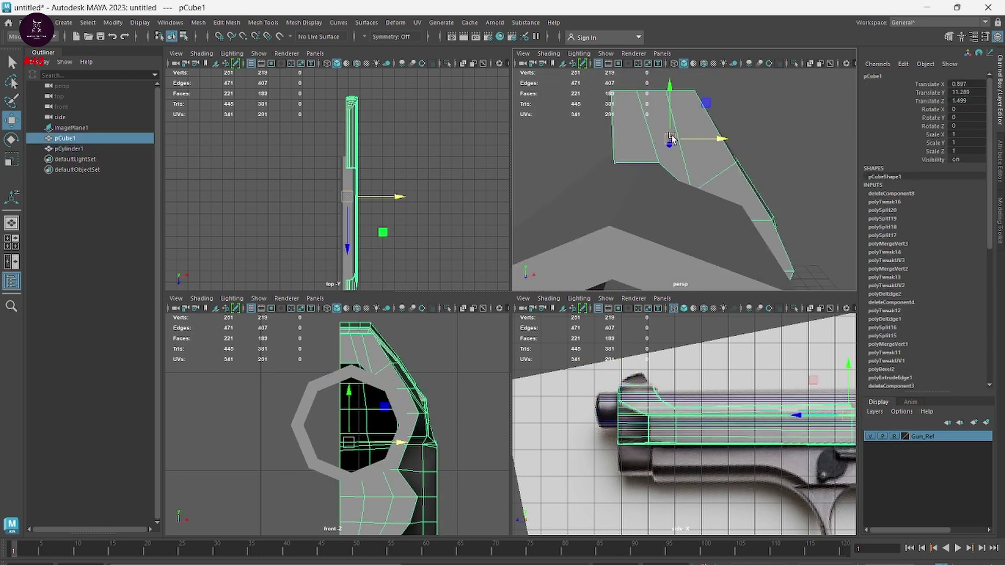
right_click(651, 116)
left_click(616, 118)
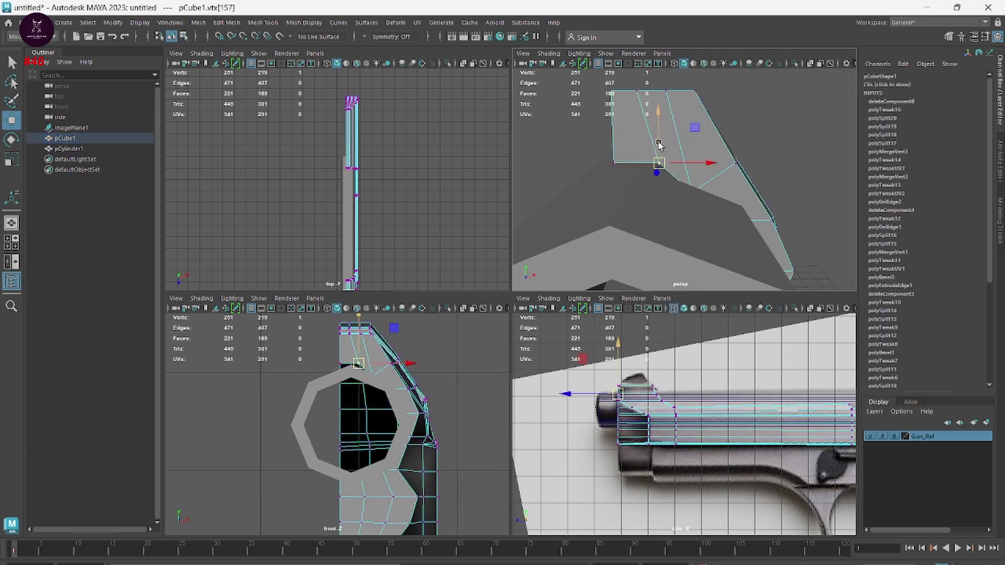
left_click(616, 159)
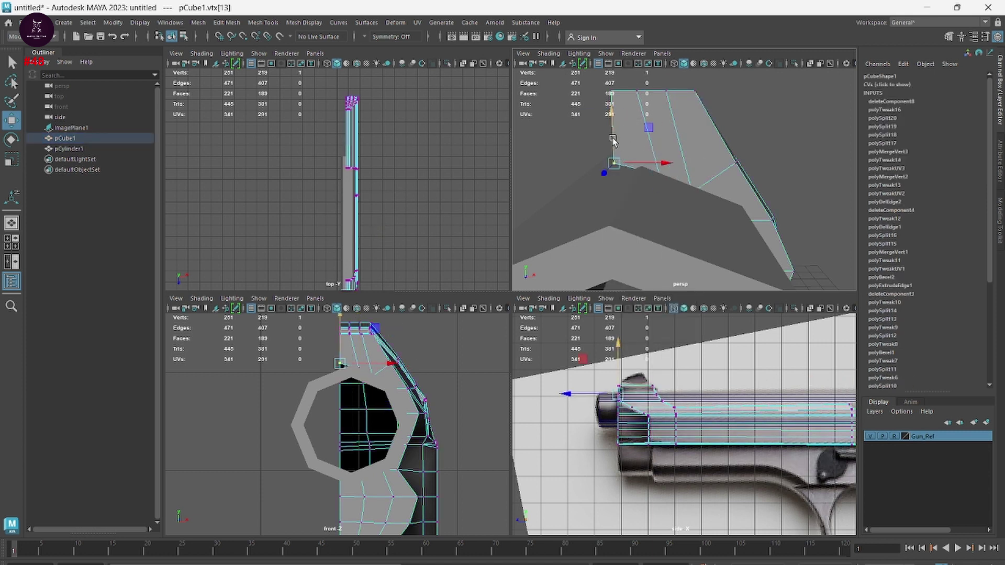
mouse_move(613, 139)
left_mouse_down()
mouse_move(616, 155)
mouse_move(702, 206)
left_mouse_up()
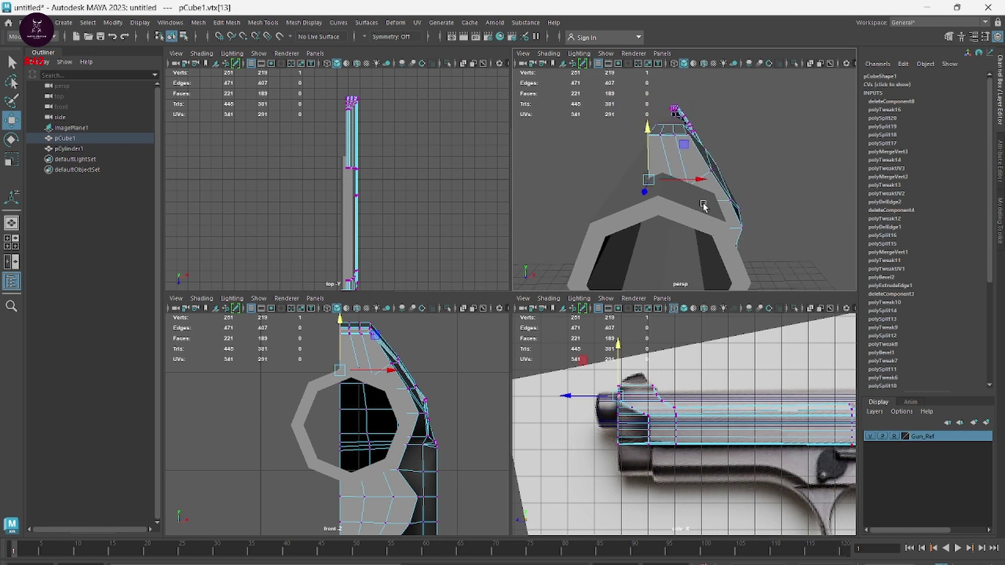
Step: Shift the barrel pCylinder1 to Translate X 0.8, then reselect the slide
right_click_drag(769, 167, 803, 167)
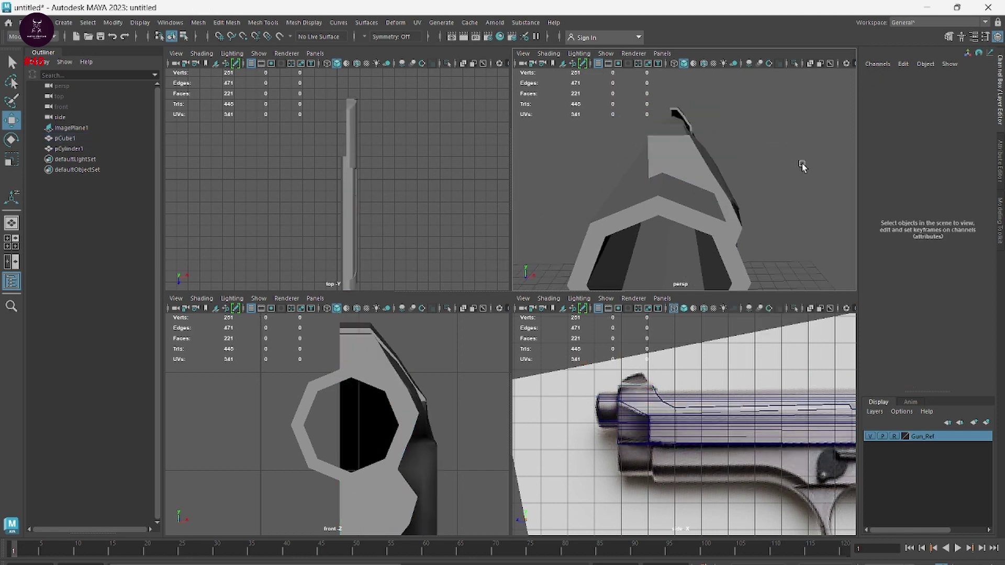
left_click(678, 220)
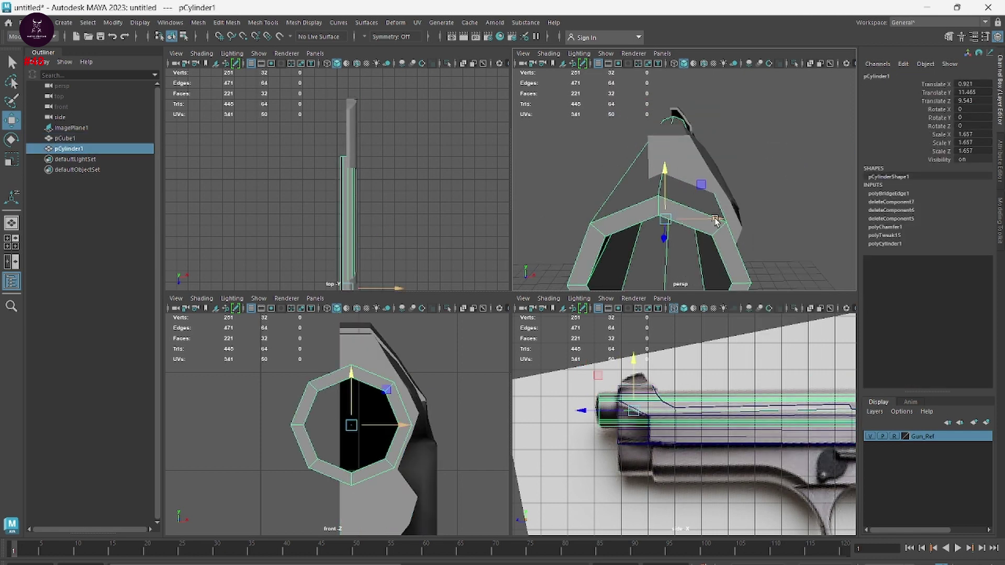
left_click_drag(714, 222, 704, 222)
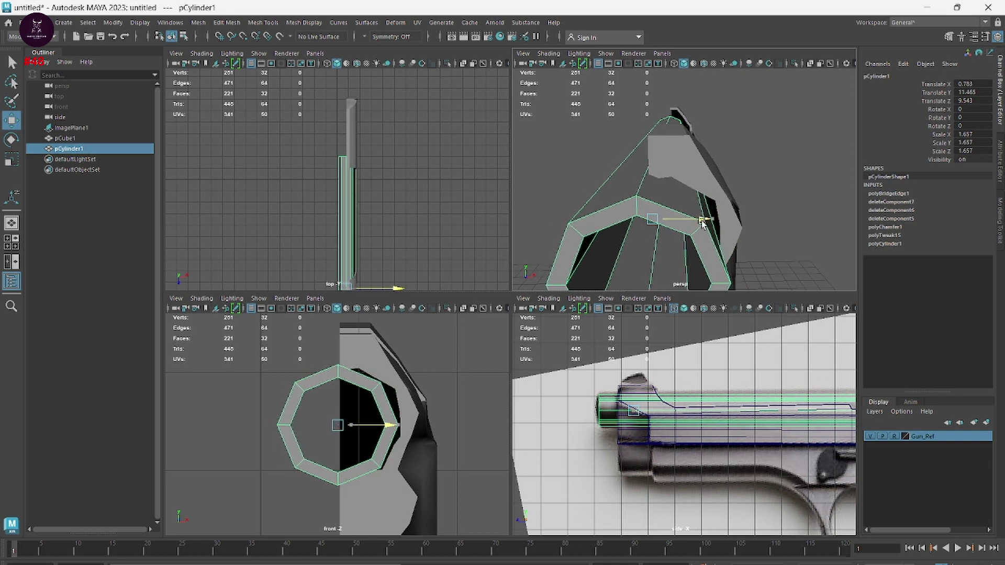
left_click(707, 184)
right_click(714, 169)
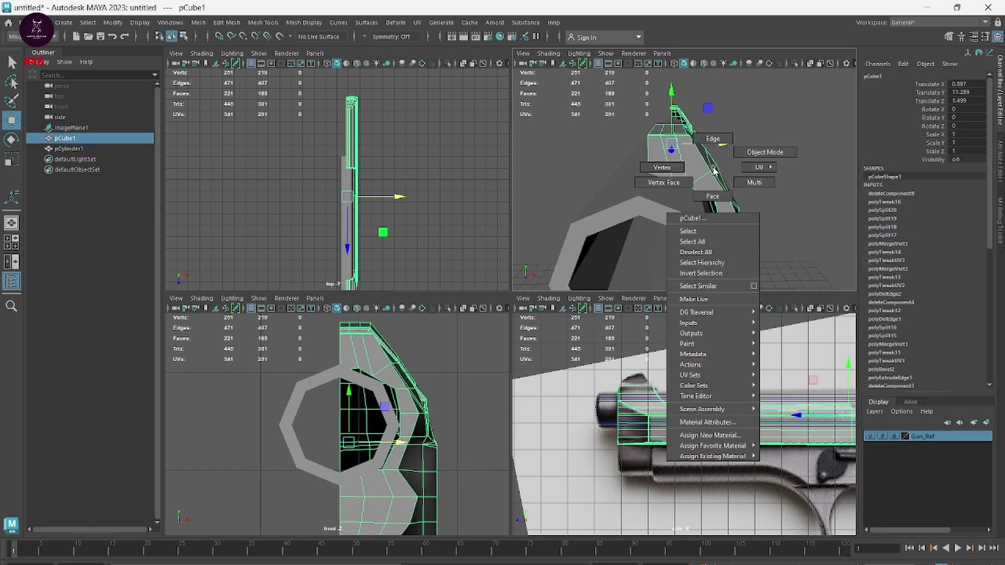